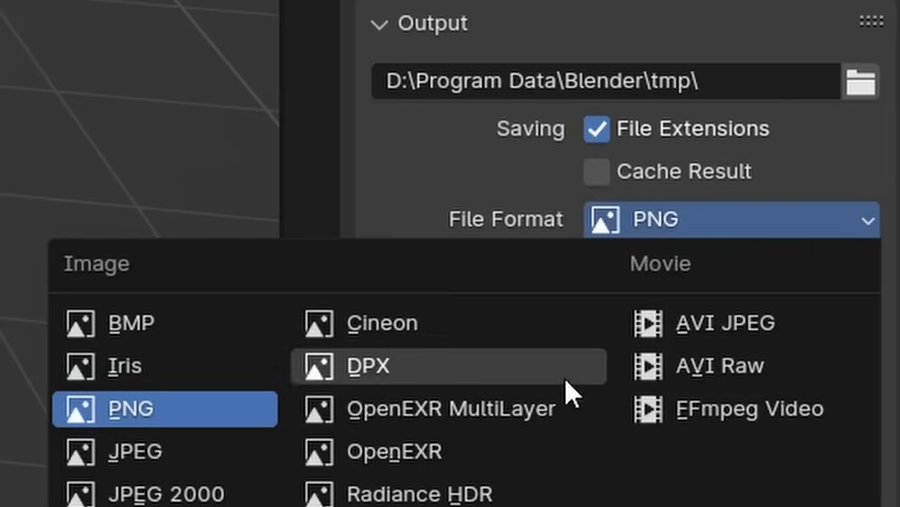
- Set the output file format to OpenEXR MultiLayer with the DWAA (lossy) codec, and open the file's Defaults options
left_click(565, 407)
left_click(656, 265)
left_click(671, 307)
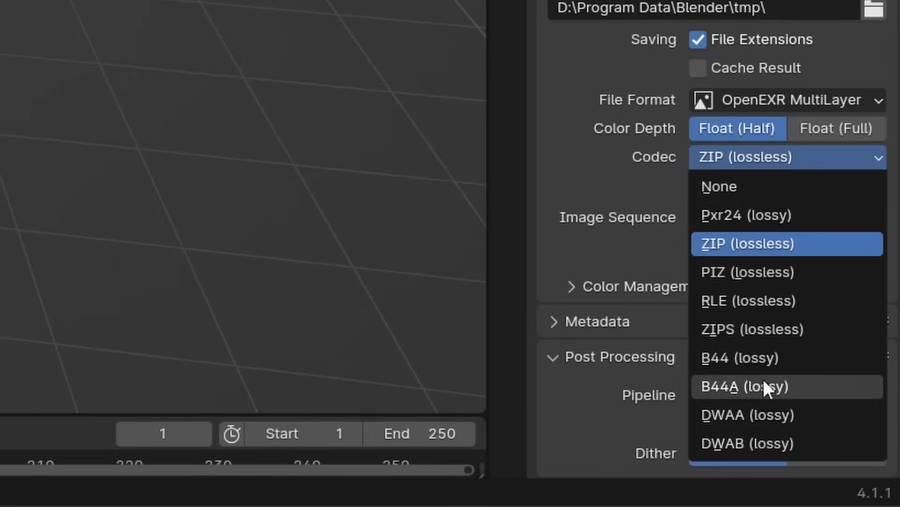
left_click(765, 407)
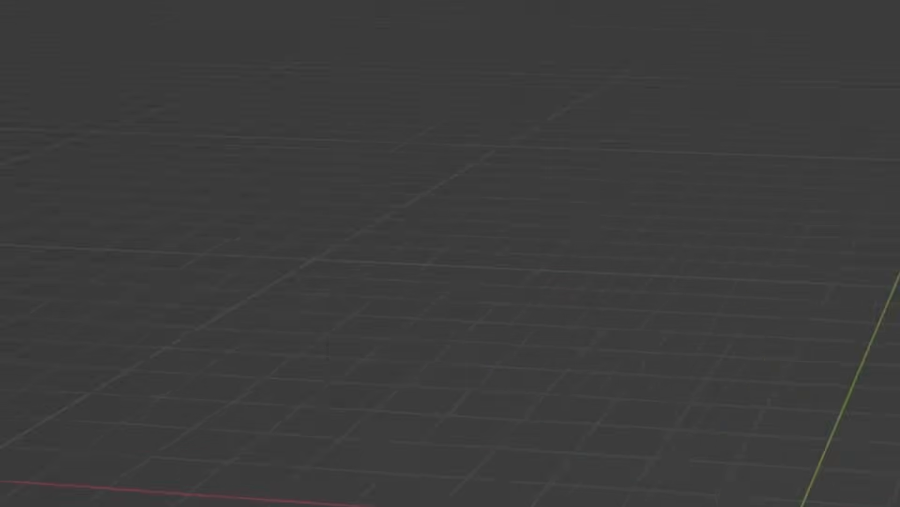
left_click(52, 47)
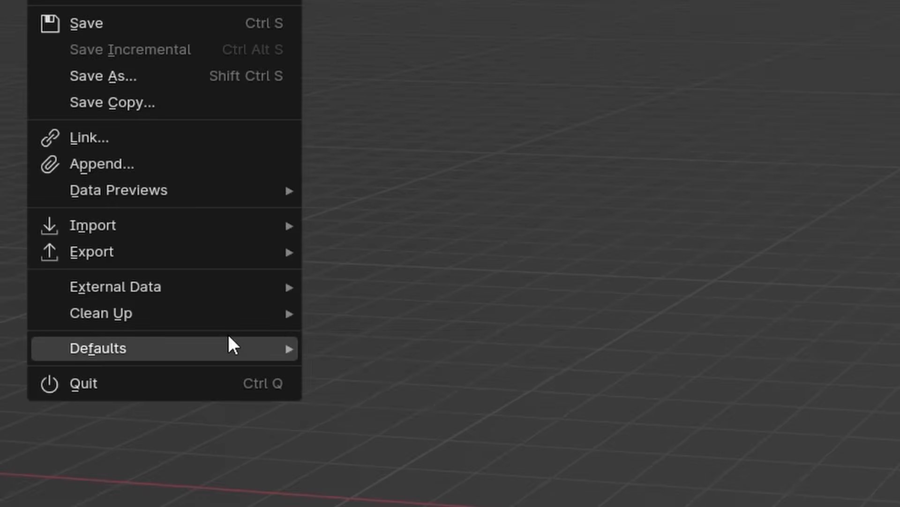
mouse_move(229, 344)
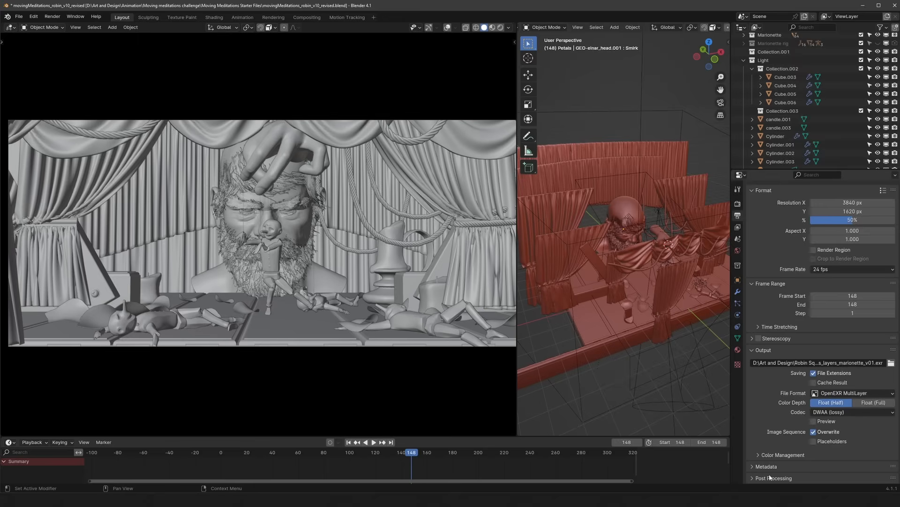
- Find the Compositing pipeline option in the output settings, switch to the Compositing workspace, and show the File Output node's properties
scroll(777, 464, "down", 2)
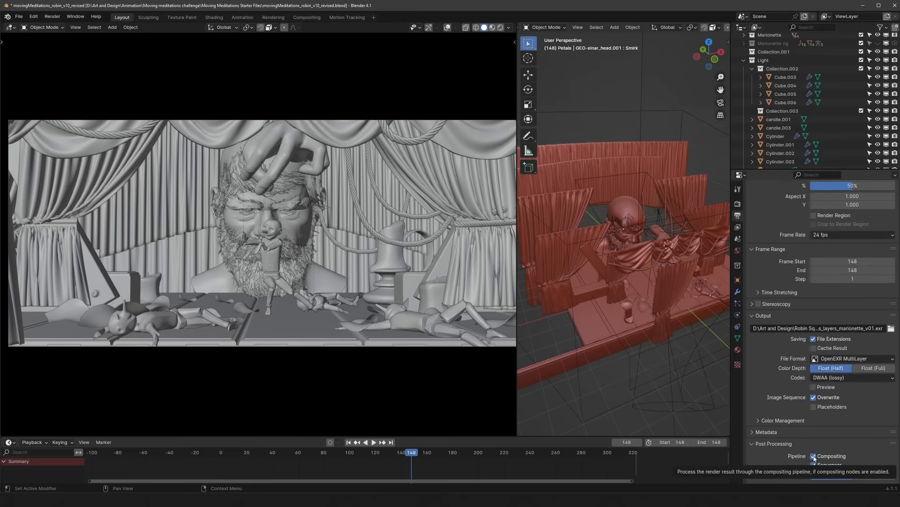
left_click(322, 16)
scroll(170, 371, "up", 3)
middle_click_drag(171, 371, 259, 340)
left_click_drag(331, 331, 423, 331)
left_click(616, 297)
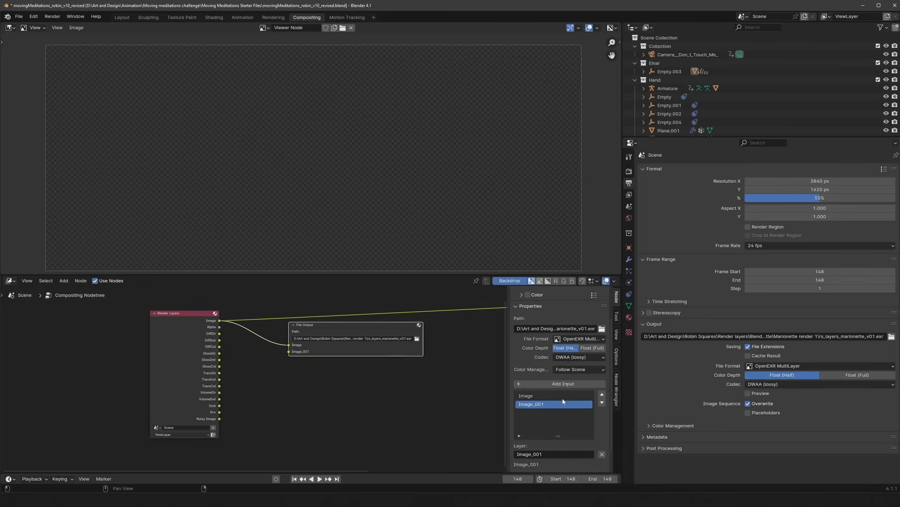
- Link every remaining pass output of the Render Layers node to its own input on the File Output node
left_click_drag(219, 327, 288, 351)
left_click_drag(219, 392, 288, 423)
mouse_move(219, 419)
left_mouse_down()
mouse_move(225, 423)
mouse_move(219, 418)
left_mouse_up()
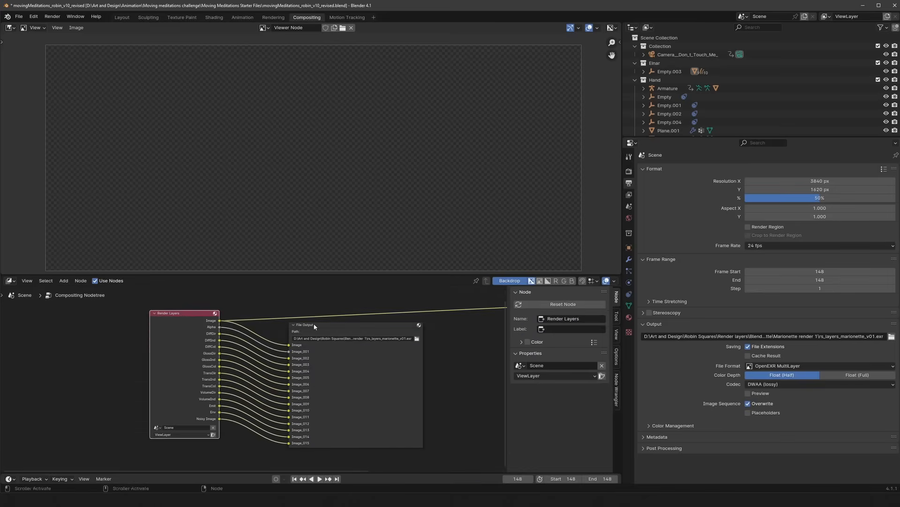
- Rename the File Output layers after their passes, including Alpha, DiffDir, DiffInd, TransCol and Noisy Image
scroll(553, 422, "down", 1)
left_click(532, 415)
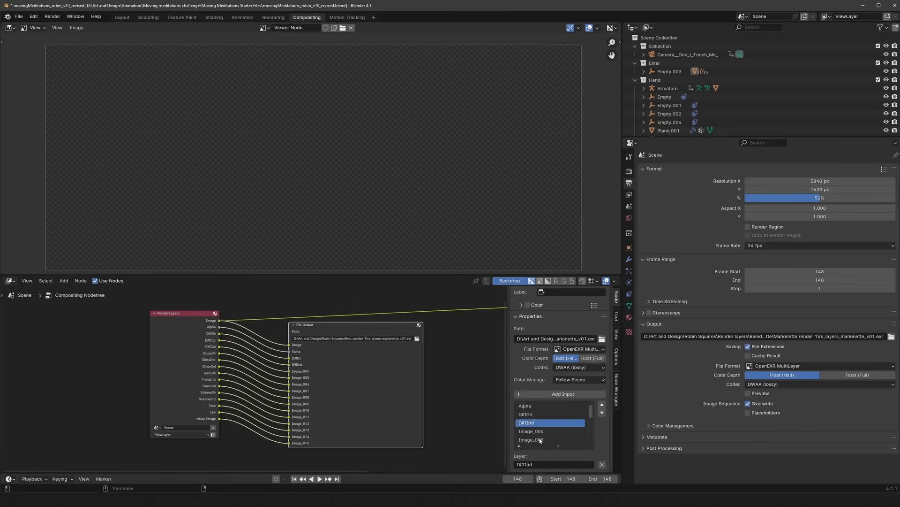
double_click(544, 438)
type("TransCol")
key("Return")
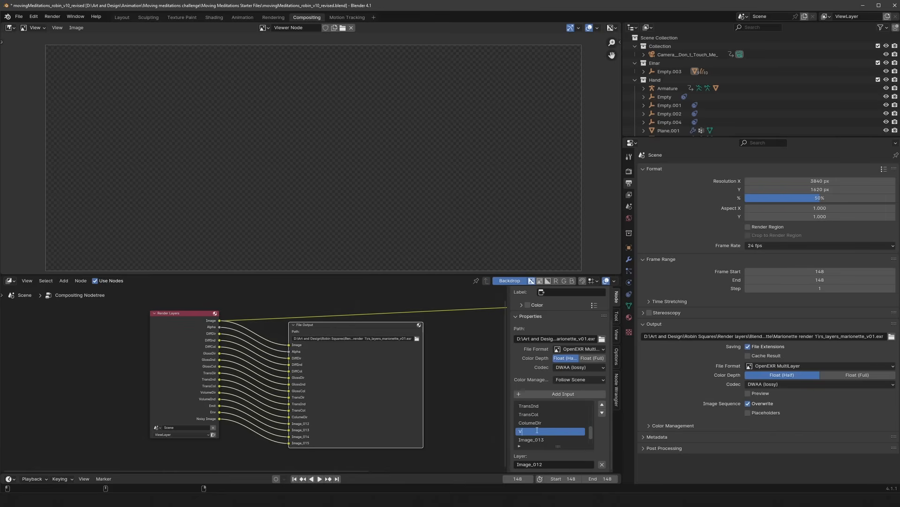
double_click(544, 438)
type("Noisy Image")
key("Return")
- Open the Compositing workspace of a new file and place the multilayer EXR render in it as an image node
left_click(19, 16)
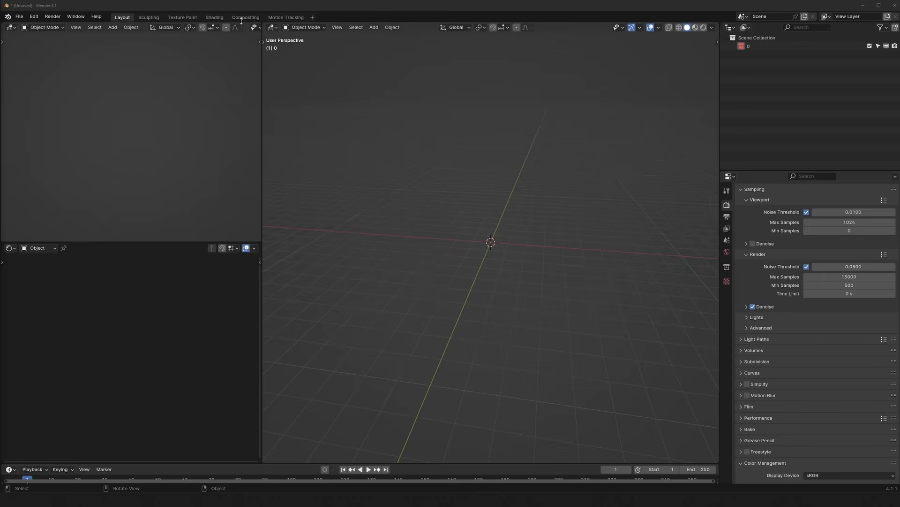
left_click(242, 19)
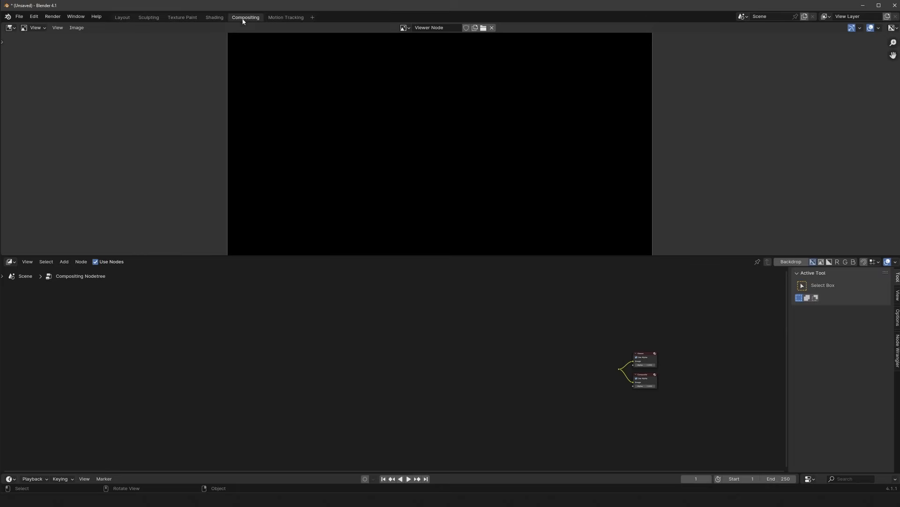
left_click_drag(861, 299, 367, 332)
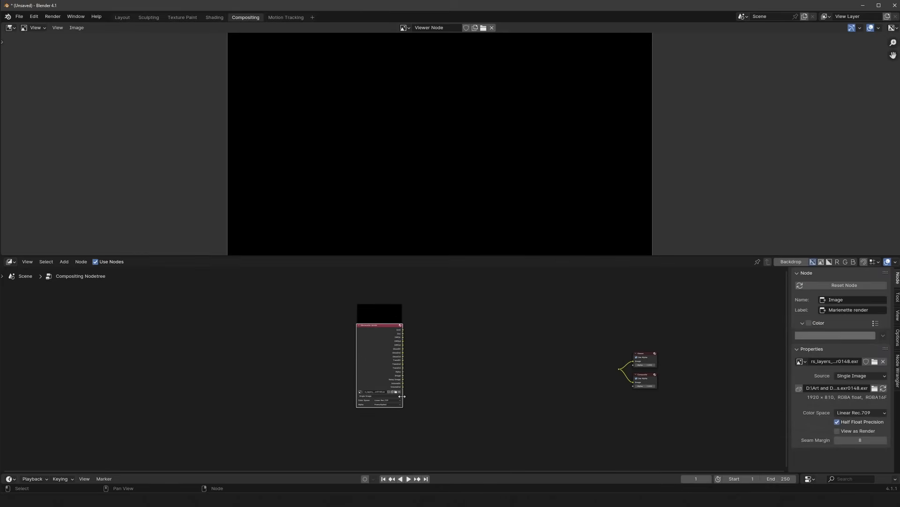
- Preview the passes of the Marienette render node one after another in the viewer, from Emit onward
scroll(386, 346, "up", 5)
left_click(330, 348, "ctrl+shift")
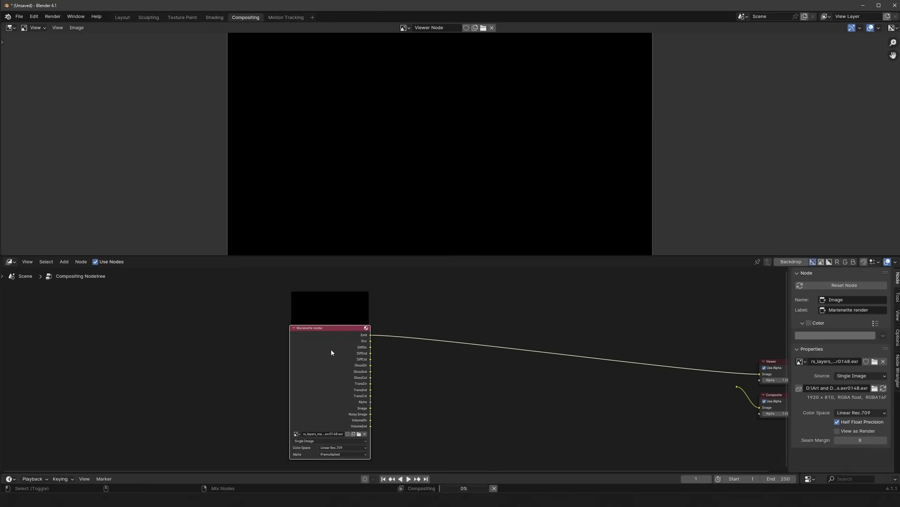
left_click(331, 348, "ctrl+shift")
left_click(330, 348, "ctrl+shift")
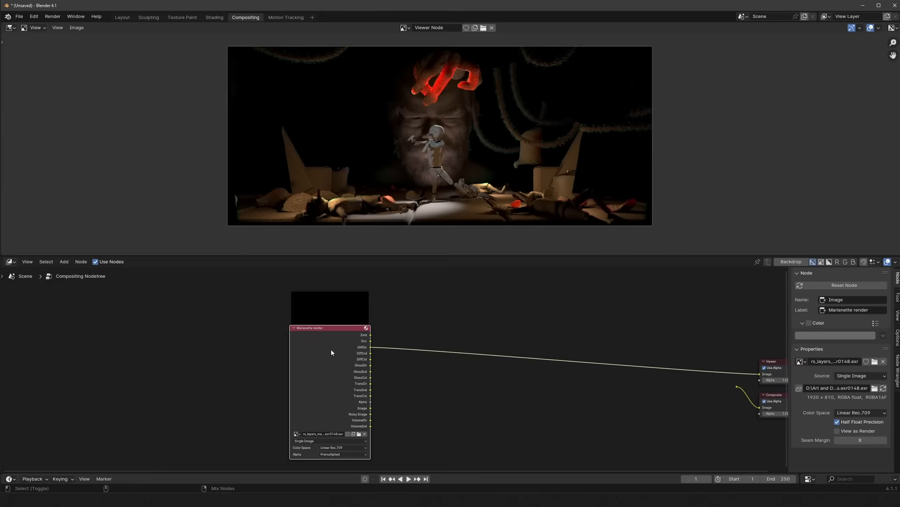
left_click(331, 348, "ctrl+shift")
left_click(330, 348, "ctrl+shift")
left_click(330, 348, "ctrl+shift")
left_click(330, 348, "ctrl+shift")
left_click(331, 348, "ctrl+shift")
left_click(331, 348, "ctrl+shift")
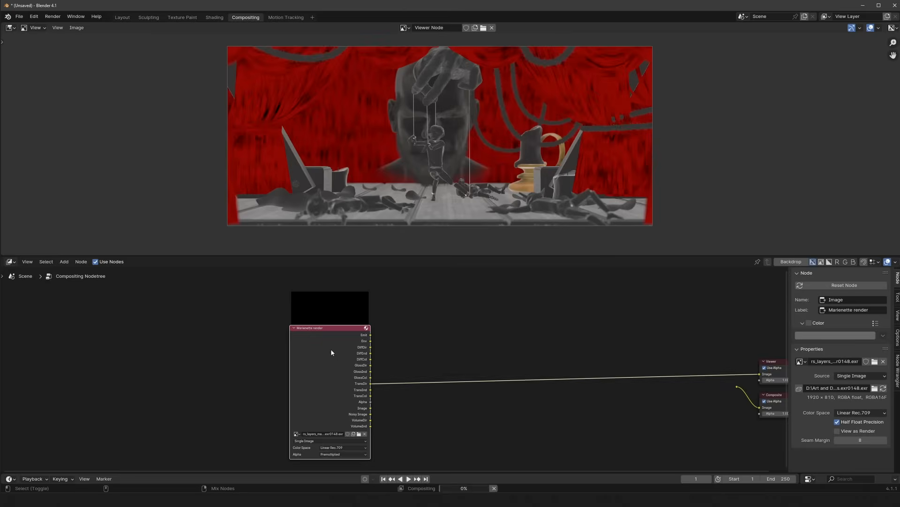
- Cut the link between the Marienette render node and the Viewer node
right_click_drag(458, 395, 452, 365, "ctrl")
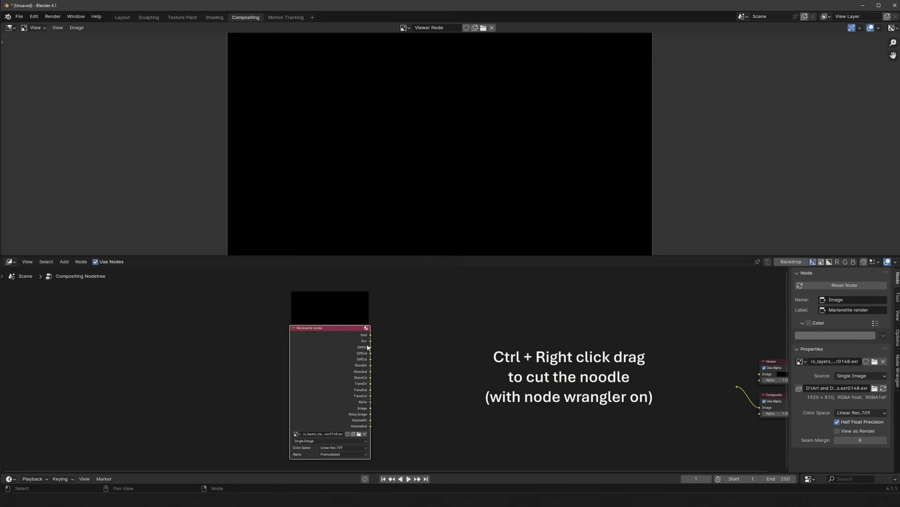
scroll(399, 361, "up", 4)
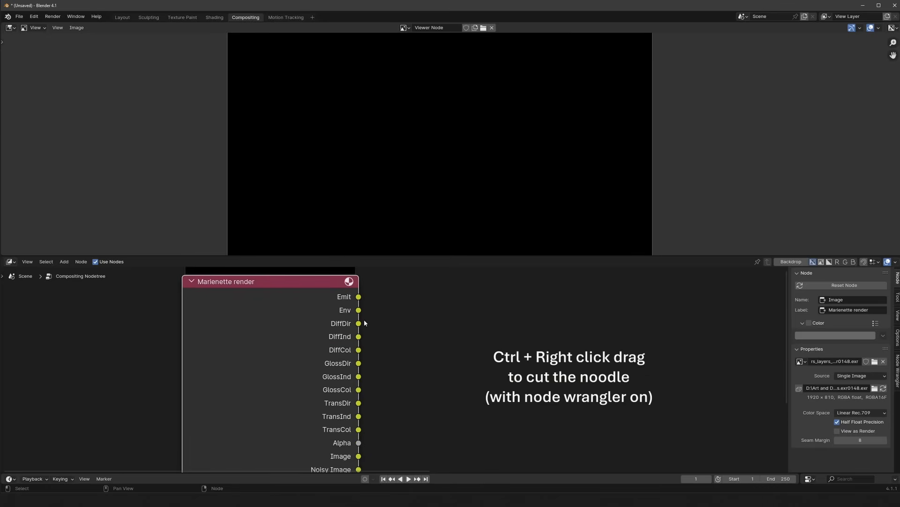
mouse_move(369, 320)
right_mouse_down("ctrl")
mouse_move(328, 321)
mouse_move(325, 350)
right_mouse_up("ctrl")
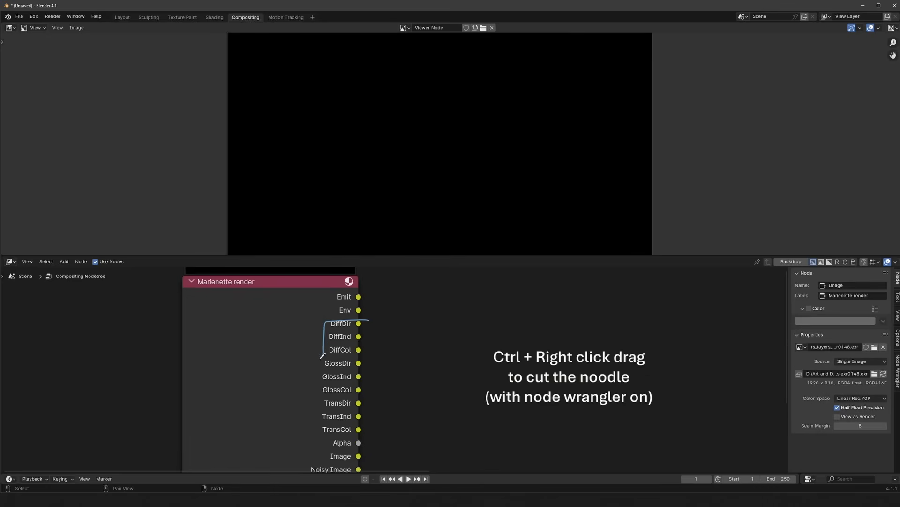
mouse_move(318, 387)
right_mouse_down("ctrl")
mouse_move(329, 428)
mouse_move(412, 418)
right_mouse_up("ctrl")
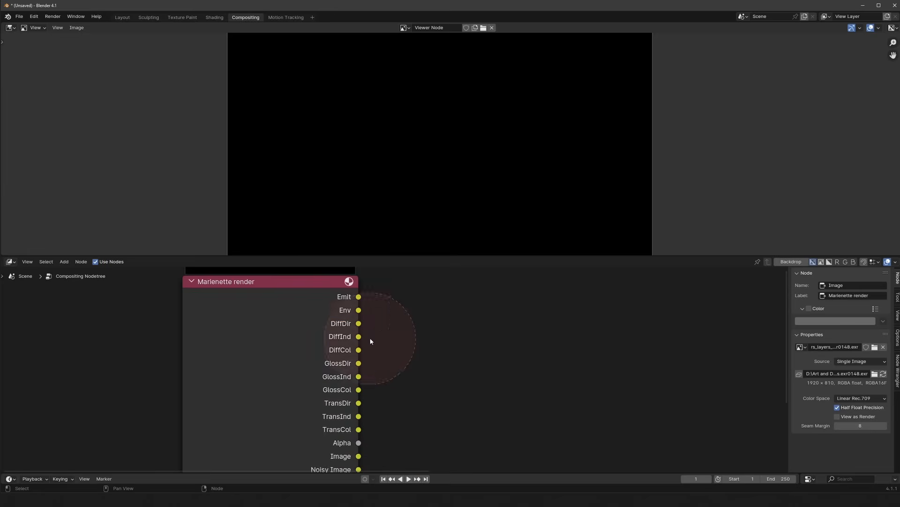
- Create an Add mix node from the DiffDir output and connect DiffInd to its second image input
scroll(392, 324, "down", 1)
left_click_drag(412, 257, 411, 240)
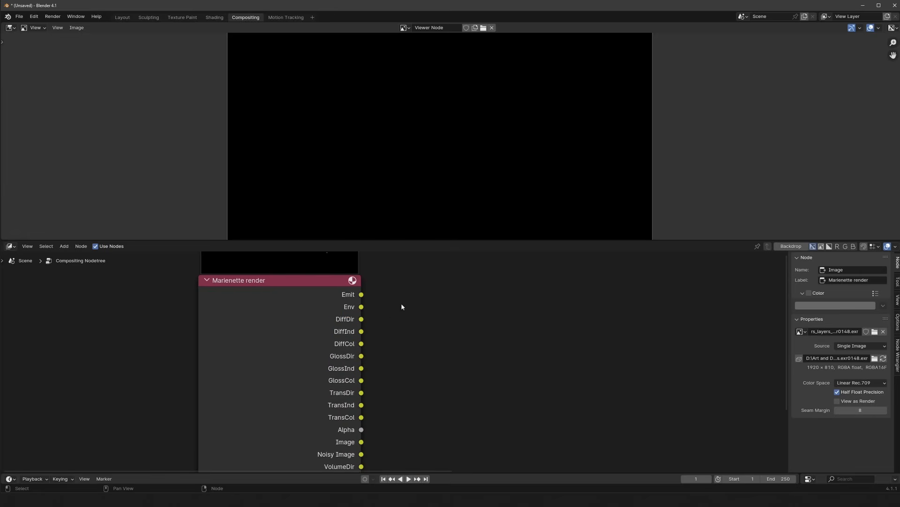
scroll(355, 343, "up", 1)
left_click_drag(345, 320, 437, 317)
type("add")
key("Return")
left_click(432, 321)
left_click_drag(345, 334, 438, 408)
- Preview the DiffDir pass, the DiffInd pass and the combined Add node result in the viewer
left_click(310, 318, "ctrl+shift")
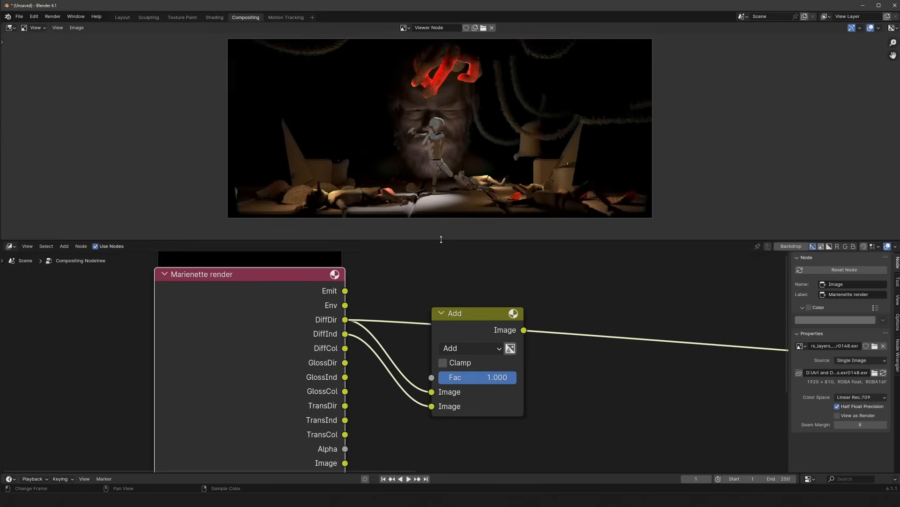
left_click_drag(452, 241, 450, 253)
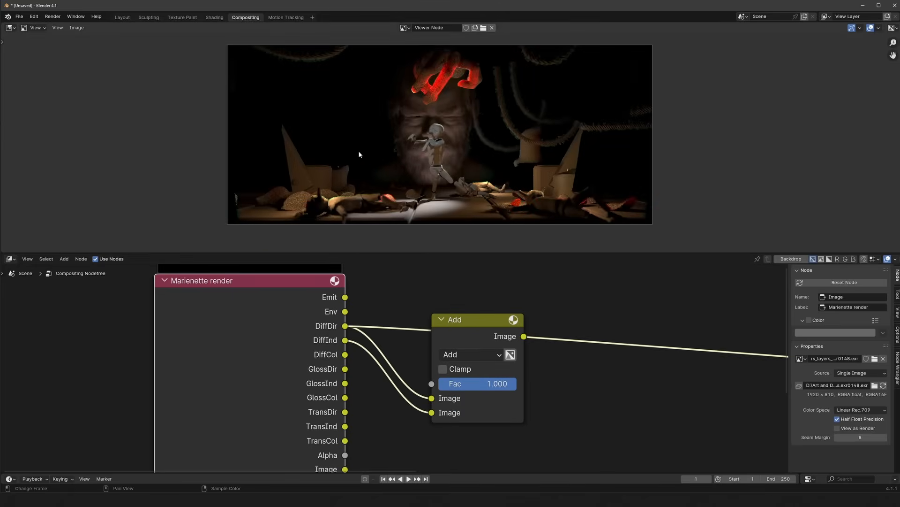
scroll(375, 145, "up", 1)
scroll(374, 143, "up", 2)
scroll(365, 155, "down", 2)
middle_click_drag(359, 165, 377, 160)
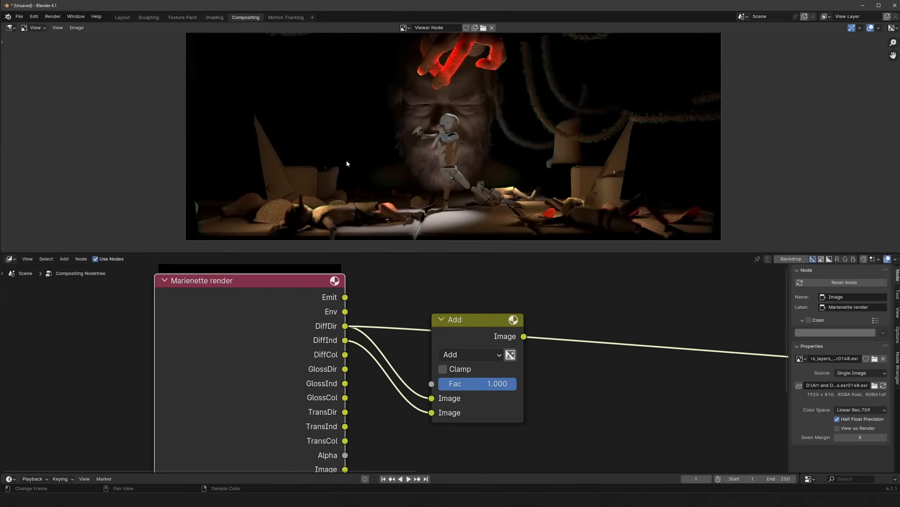
left_click(308, 322, "ctrl+shift")
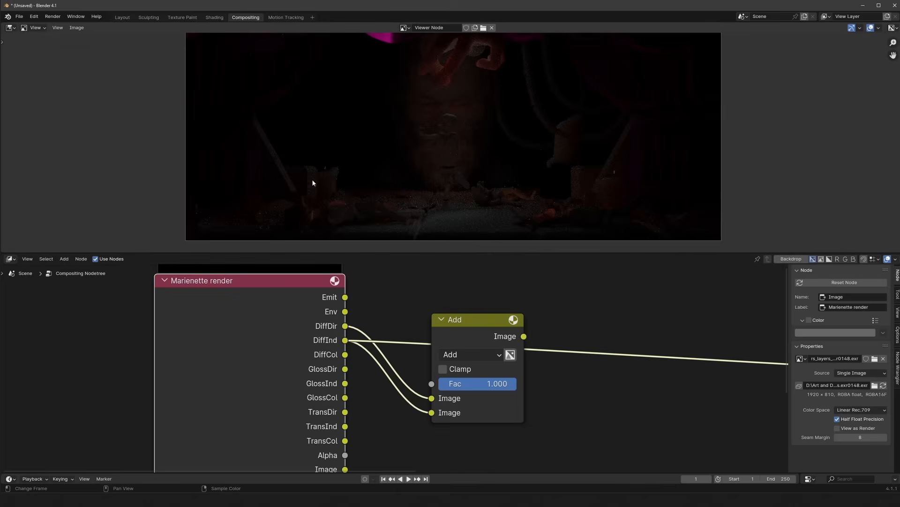
left_click(469, 328, "ctrl+shift")
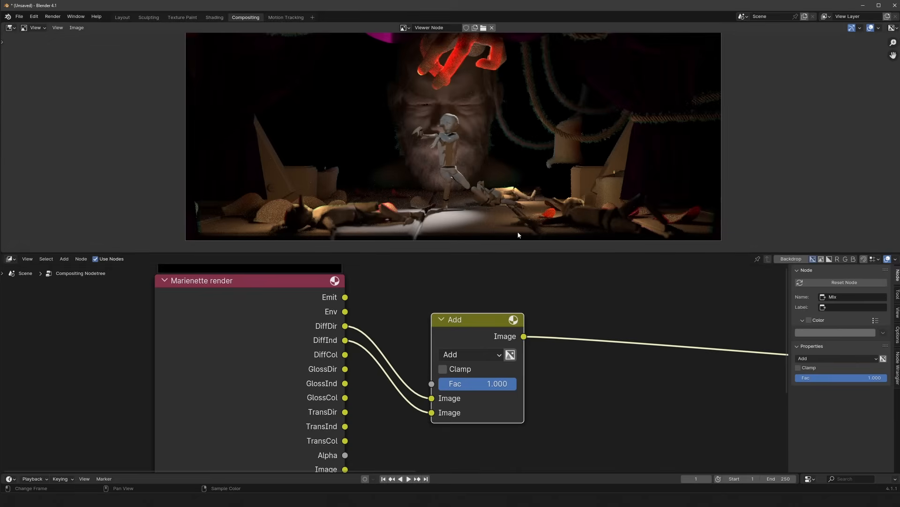
- Duplicate the Add node, insert the copy after it, and set the copy's blending mode to Multiply
scroll(462, 314, "down", 2)
middle_click_drag(471, 329, 420, 308)
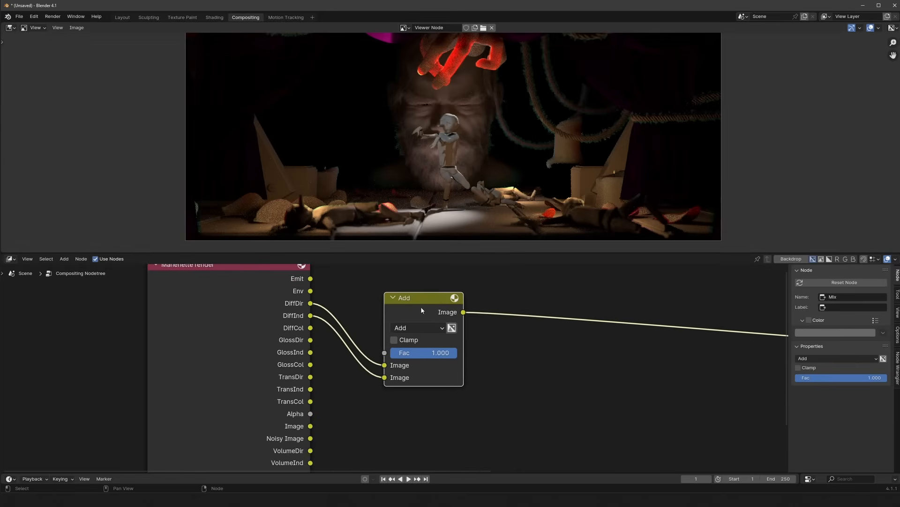
key("shift+d")
left_click(513, 309)
left_click(530, 328)
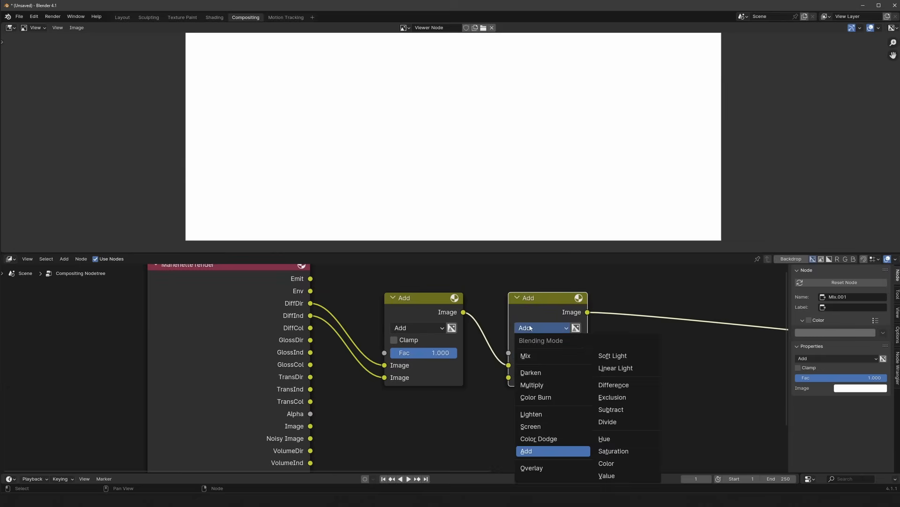
left_click(531, 385)
left_click_drag(311, 328, 393, 398)
- Compare the individual diffuse passes with the Add node's result in the viewer
left_click(262, 329, "ctrl+shift")
left_click(263, 330, "ctrl+shift")
left_click(262, 329, "ctrl+shift")
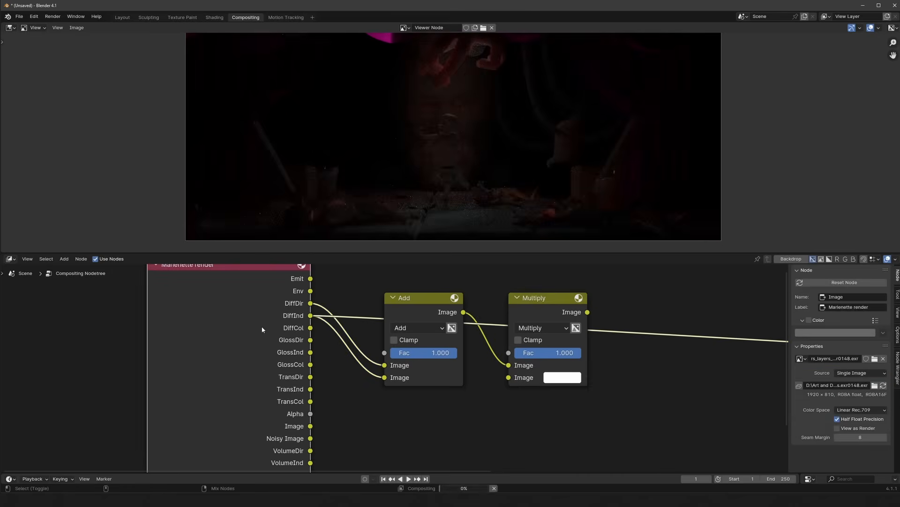
left_click(431, 313, "ctrl+shift")
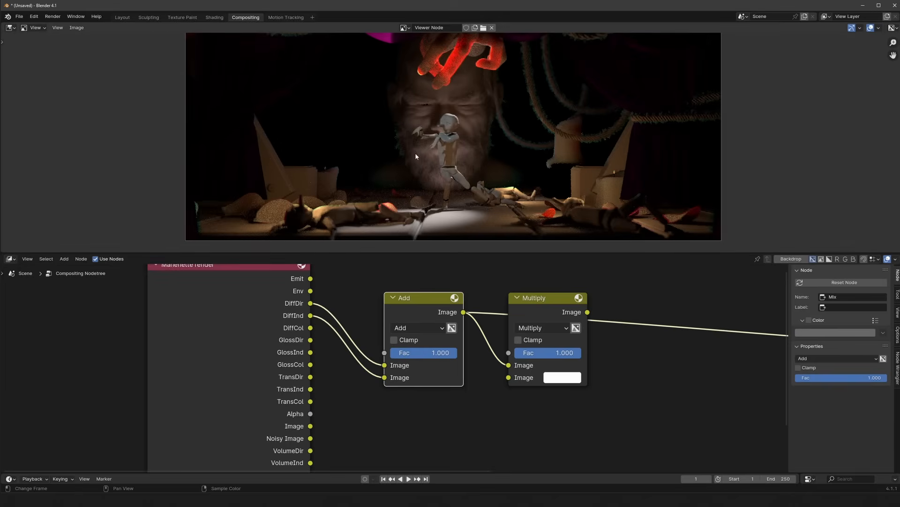
left_click(283, 351, "ctrl+shift")
left_click(283, 351, "ctrl+shift")
left_click(283, 350, "ctrl+shift")
left_click(283, 351, "ctrl+shift")
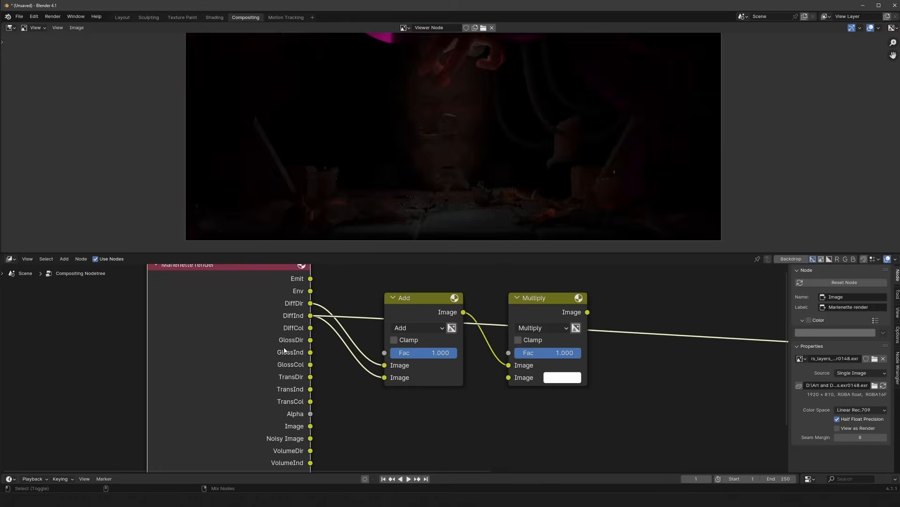
left_click(283, 350, "ctrl+shift")
- Connect DiffCol to the second image input of the Multiply node and preview that node in the viewer
left_click_drag(311, 329, 509, 378)
middle_click_drag(549, 305, 529, 304)
left_click(529, 303, "ctrl+shift")
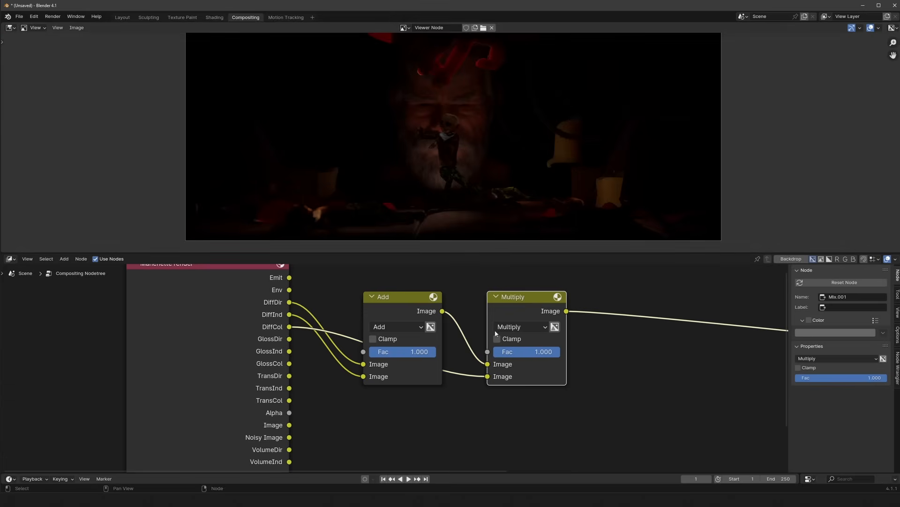
- Combine the Add and Multiply nodes into a node group
middle_click_drag(433, 277, 399, 295)
scroll(422, 364, "down", 1)
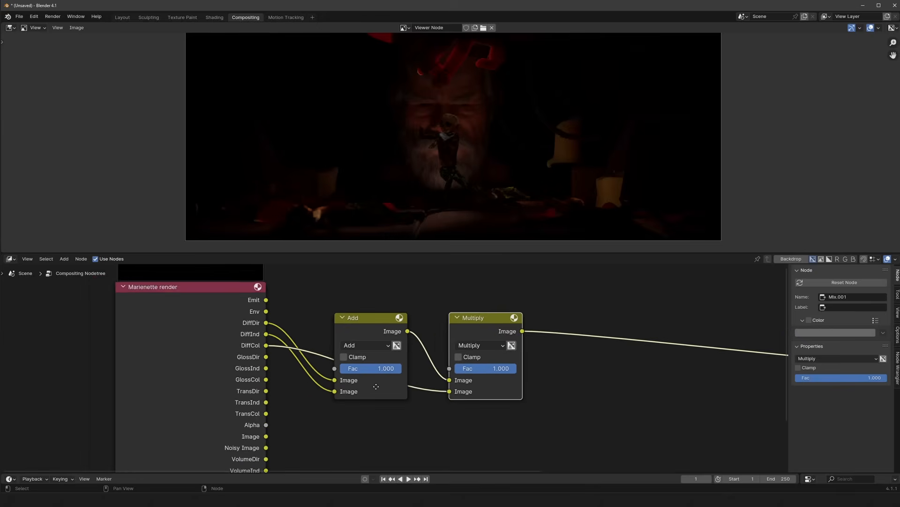
middle_click_drag(376, 386, 413, 346)
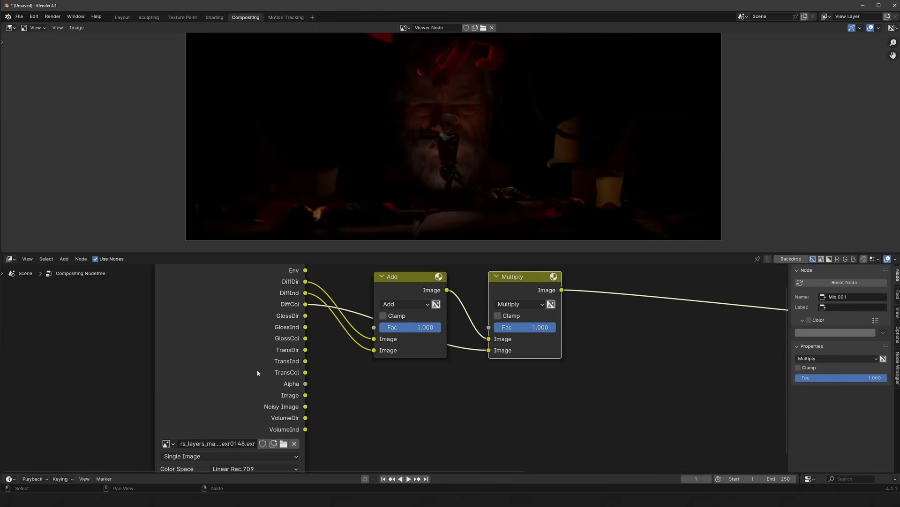
middle_click_drag(555, 385, 512, 401)
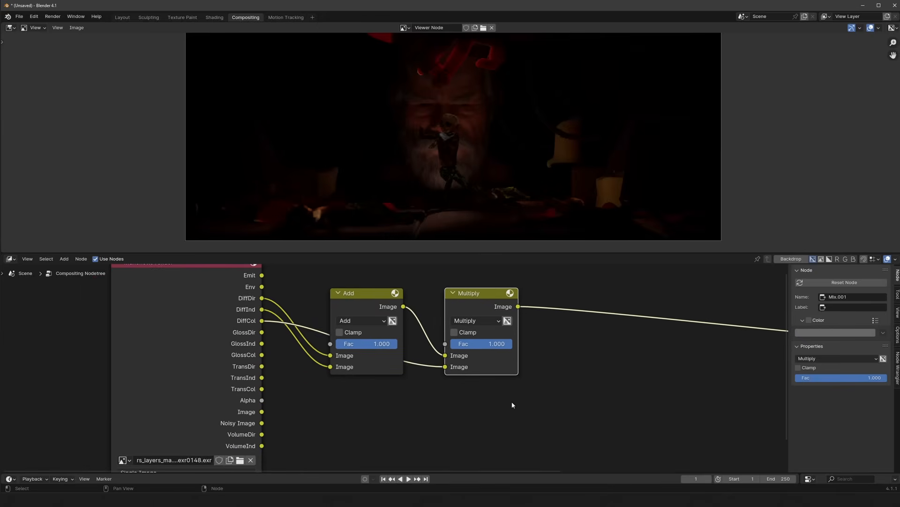
key("ctrl+g")
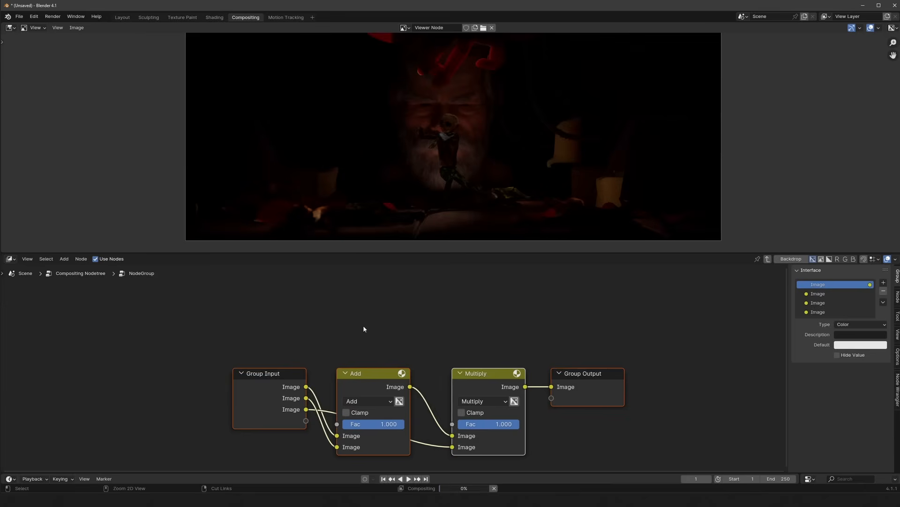
- Leave the node group, shift it upward, duplicate it, place the copy directly below, and reposition the Marienette render node
key("Tab")
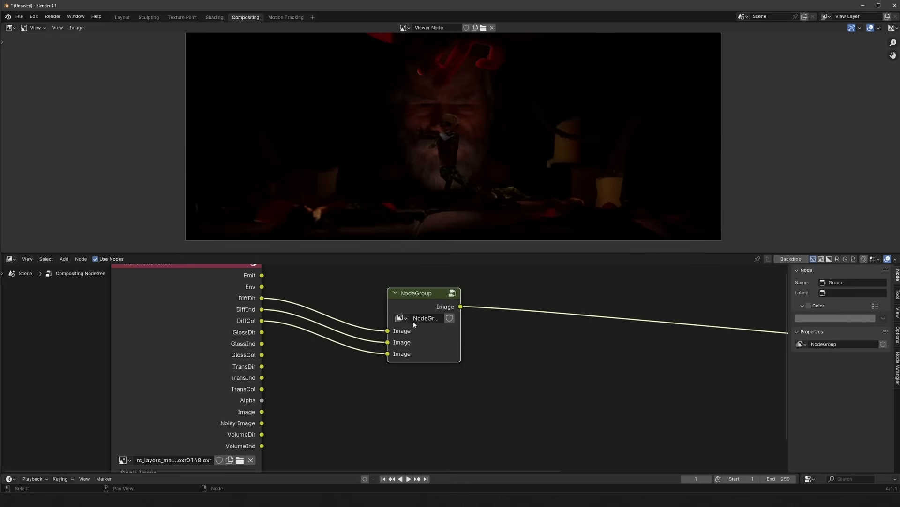
key("g")
left_click(408, 287)
key("shift+d")
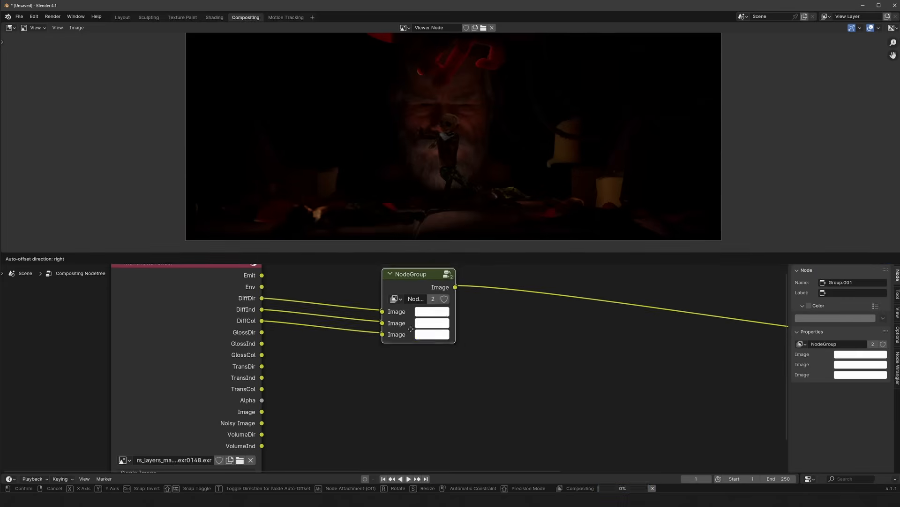
left_click(408, 371)
middle_click_drag(255, 331, 274, 330)
left_click_drag(260, 341, 271, 362)
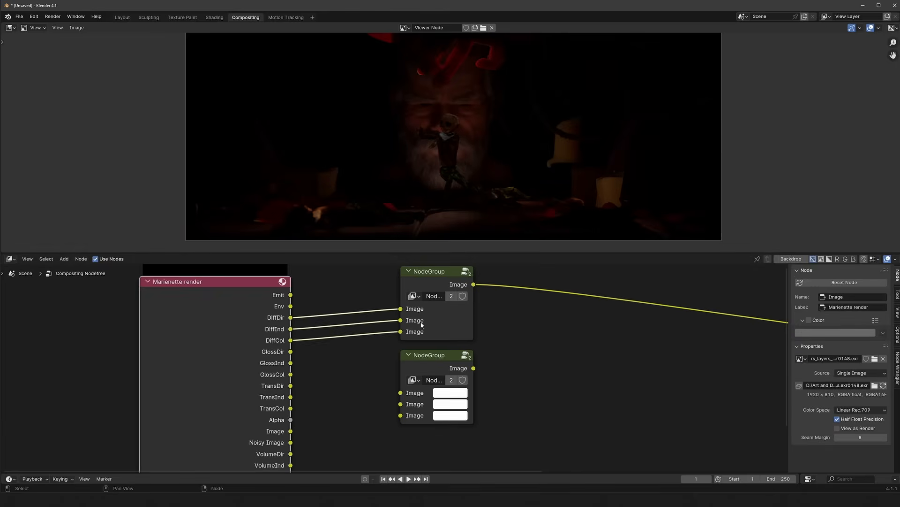
- Rename the node group as Pass mixer
left_click(433, 283)
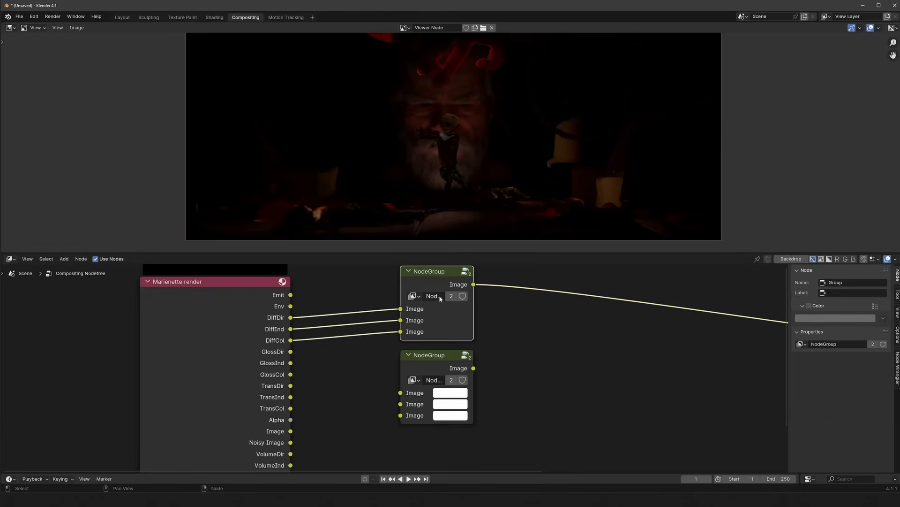
double_click(435, 296)
type("P")
key("Return")
- Rename the three inputs inside the Pass mixer group as Direct, Indirect and Color, and return to the main node tree
key("Tab")
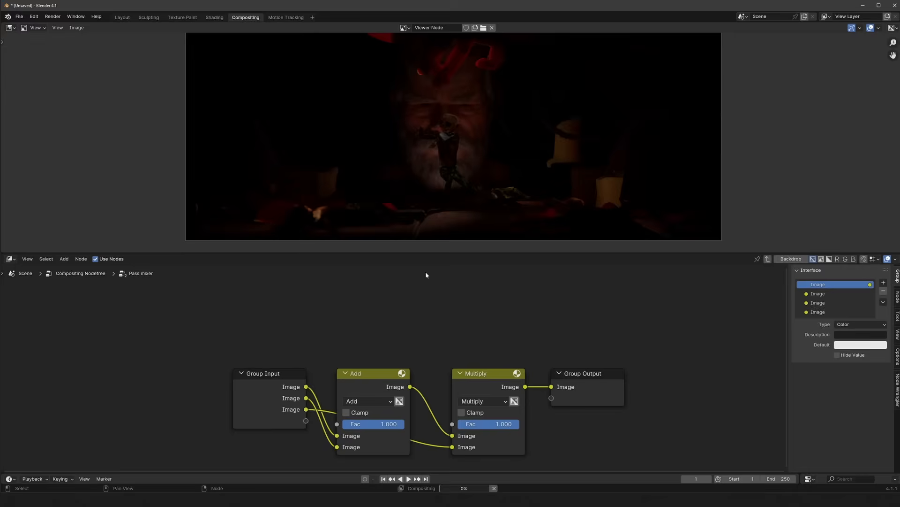
key("Home")
left_click(317, 357)
key("n")
key("n")
double_click(825, 293)
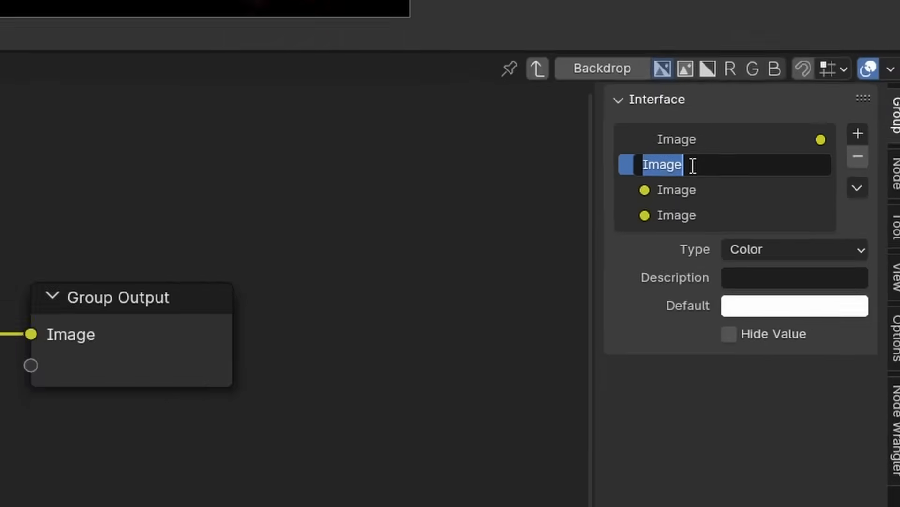
type("Direct")
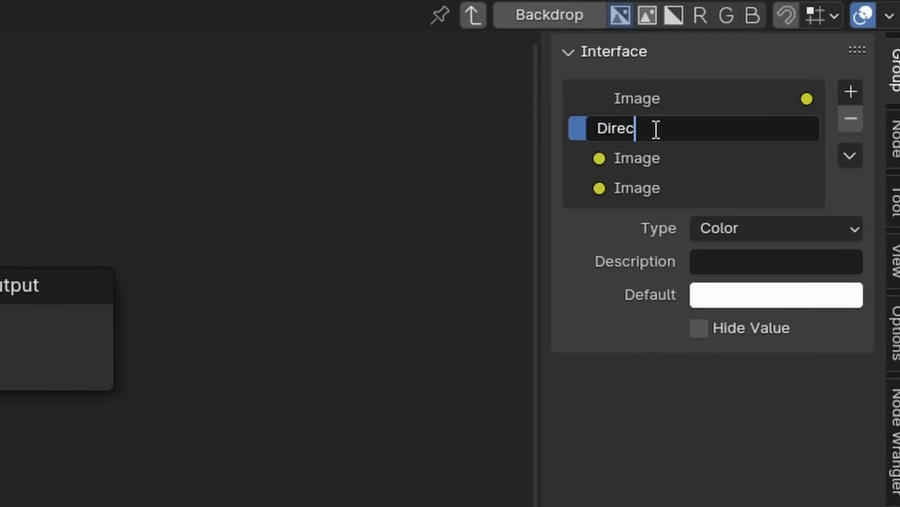
key("Return")
double_click(649, 162)
type("Indirect")
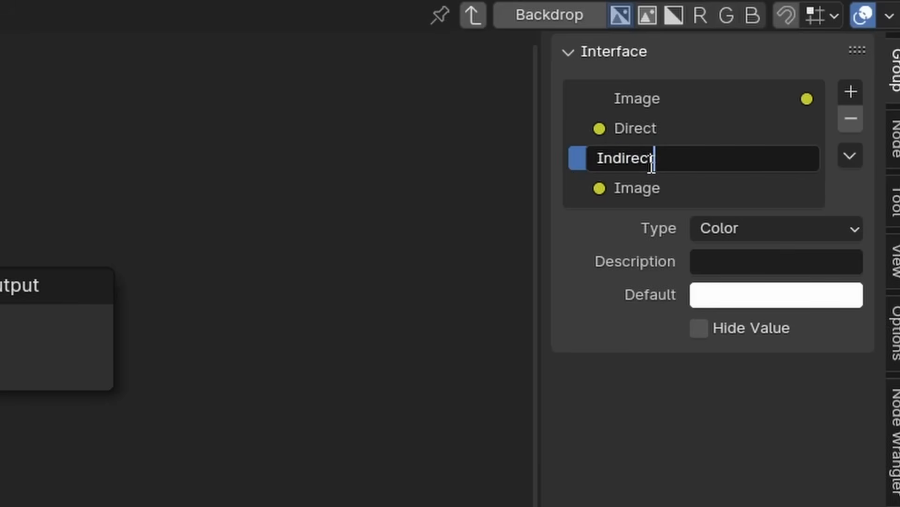
key("Return")
double_click(656, 190)
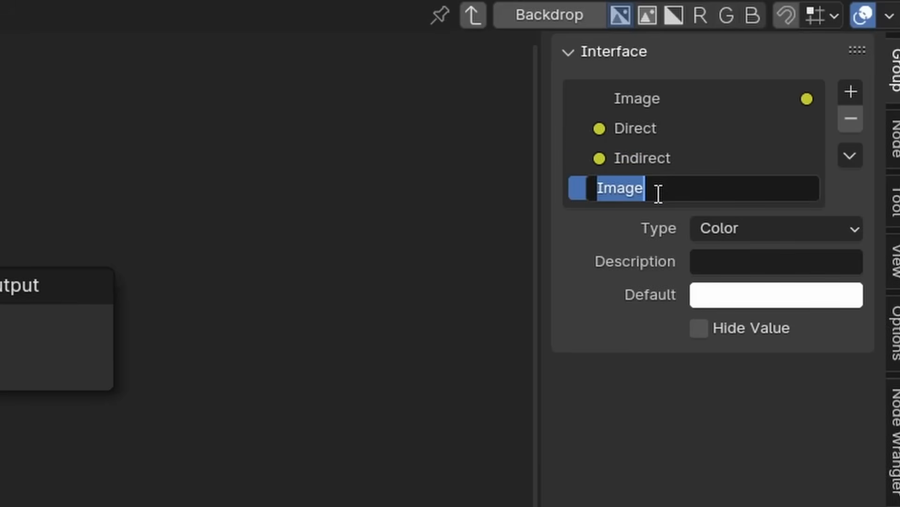
type("Color")
key("Return")
key("Tab")
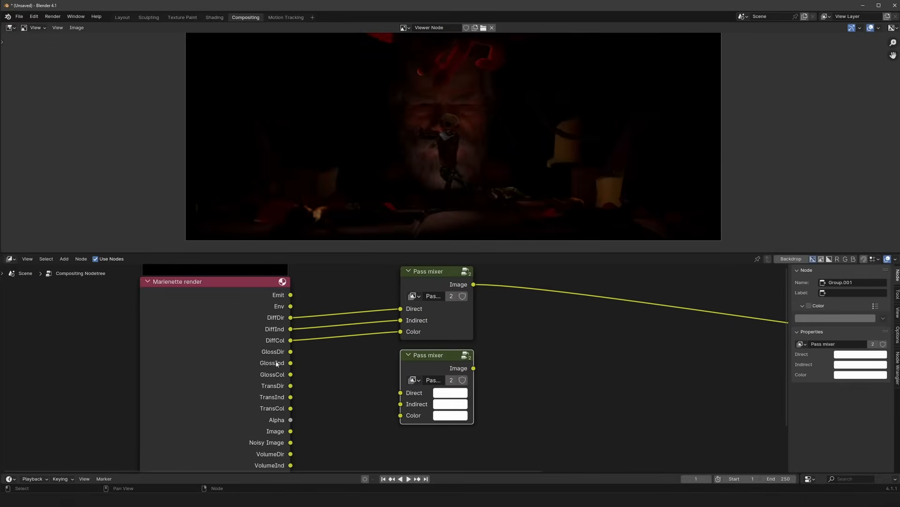
- Connect GlossDir, GlossInd and GlossCol to the Direct, Indirect and Color inputs of the second Pass mixer
left_click_drag(260, 352, 280, 377)
scroll(307, 382, "up", 2)
middle_click_drag(310, 384, 314, 358)
left_click_drag(301, 349, 406, 372)
left_click_drag(302, 361, 406, 385)
left_click_drag(301, 374, 417, 402)
- Duplicate the glossy Pass mixer below itself and connect TransDir, TransInd and TransCol to the copy's Direct, Indirect and Color inputs
middle_click_drag(450, 346, 453, 316)
left_click(453, 316)
key("shift+d")
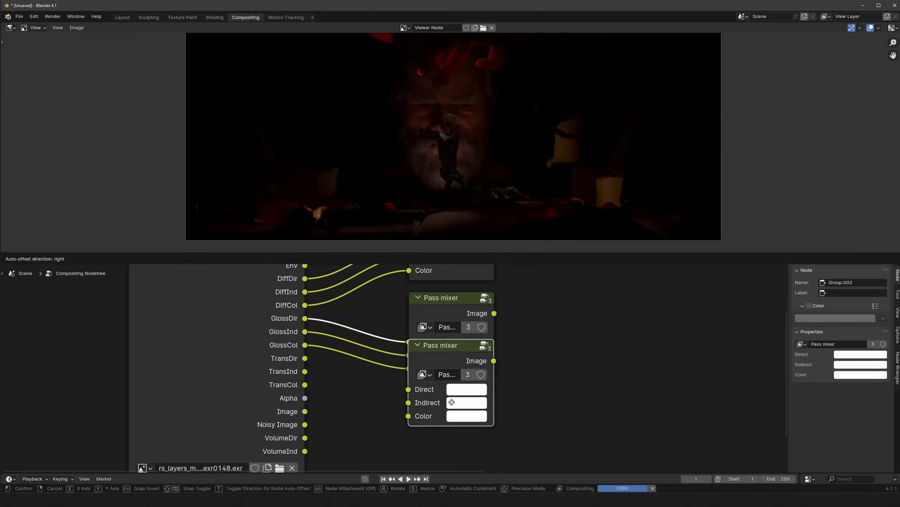
left_click(453, 440)
middle_click_drag(307, 368, 322, 338)
left_click_drag(320, 330, 424, 411)
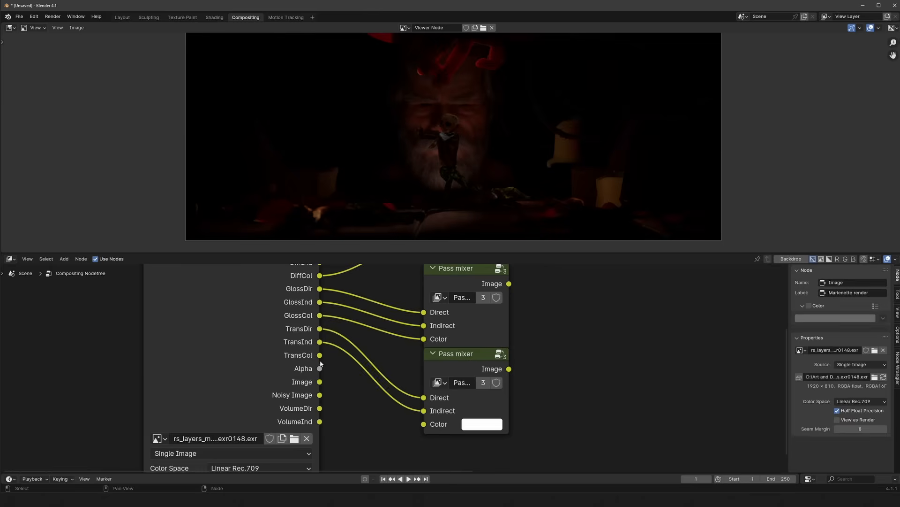
left_click_drag(320, 355, 424, 423)
- Duplicate the transmission Pass mixer, place the copy directly below it, and move the render node down beside it
left_click(468, 368)
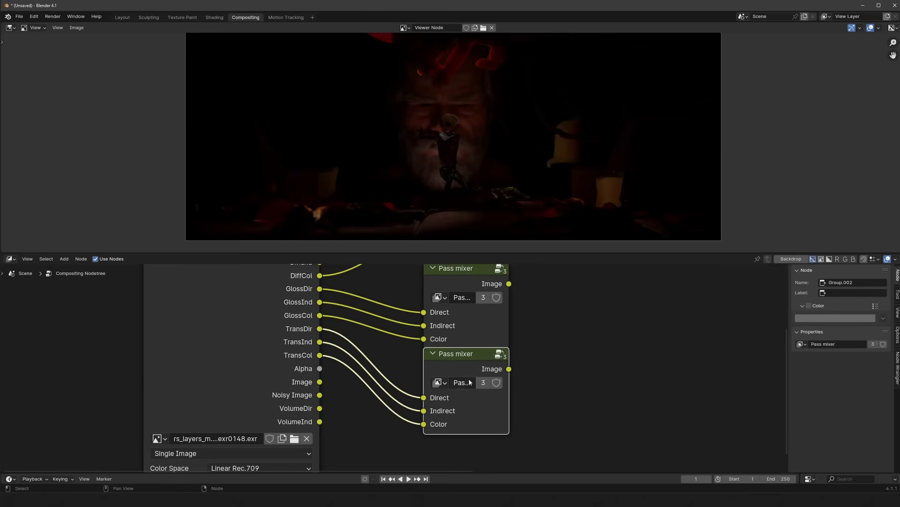
middle_click_drag(469, 379, 465, 317)
key("shift+d")
left_click(464, 403)
left_click_drag(279, 340, 277, 377)
scroll(300, 377, "up", 2)
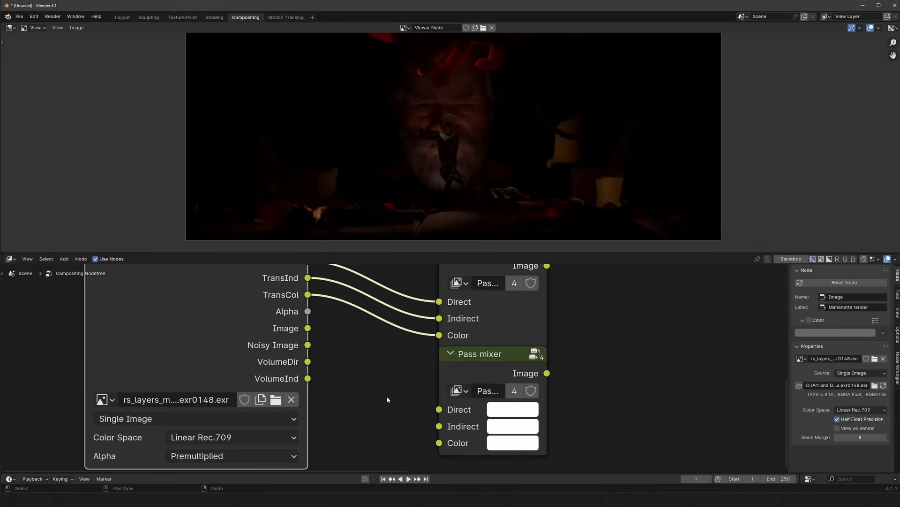
middle_click_drag(397, 405, 397, 377)
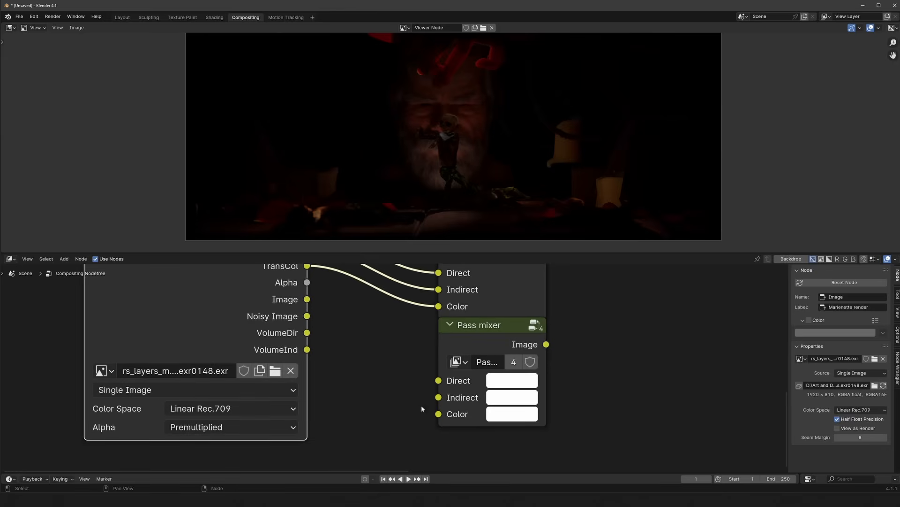
left_click(433, 411)
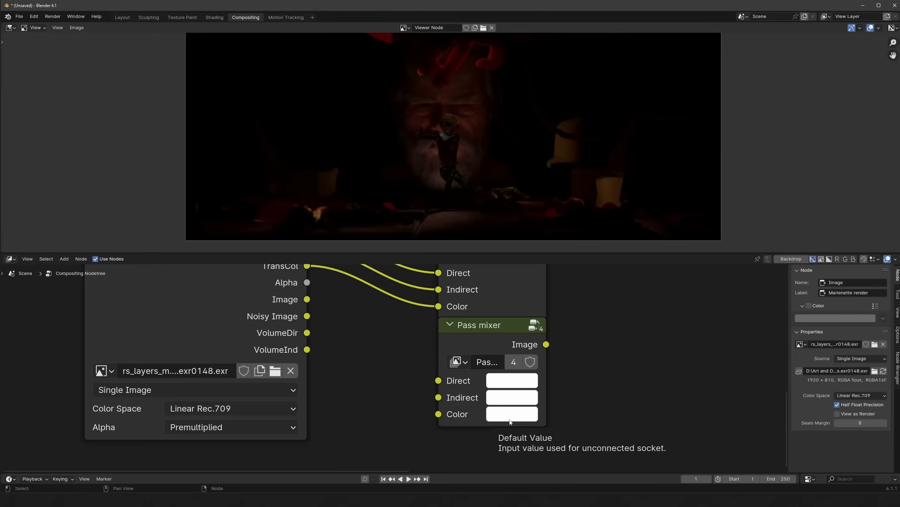
mouse_move(542, 421)
left_mouse_down()
mouse_move(484, 401)
mouse_move(528, 431)
left_mouse_up()
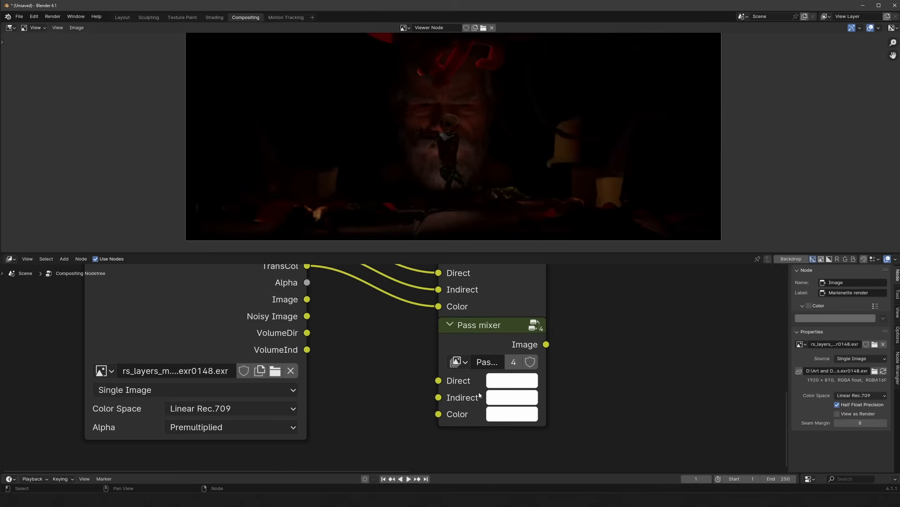
mouse_move(548, 377)
left_mouse_down()
mouse_move(506, 373)
mouse_move(545, 405)
mouse_move(549, 376)
left_mouse_up()
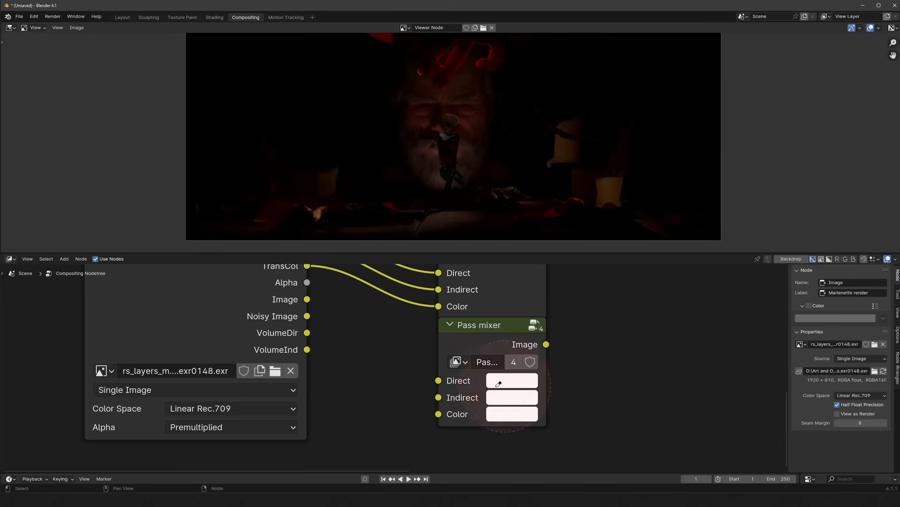
- Open the Pass mixer group and set the default color of its Indirect and Direct inputs to black
left_click(485, 350)
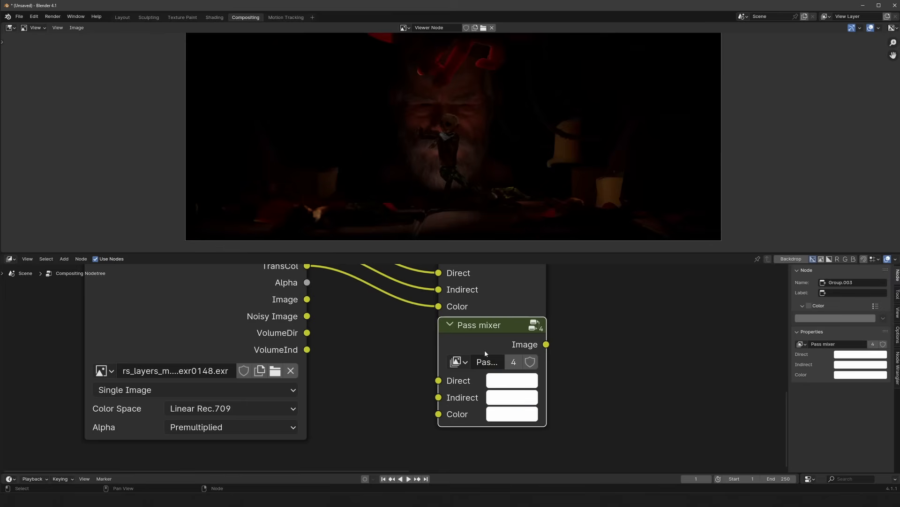
key("Tab")
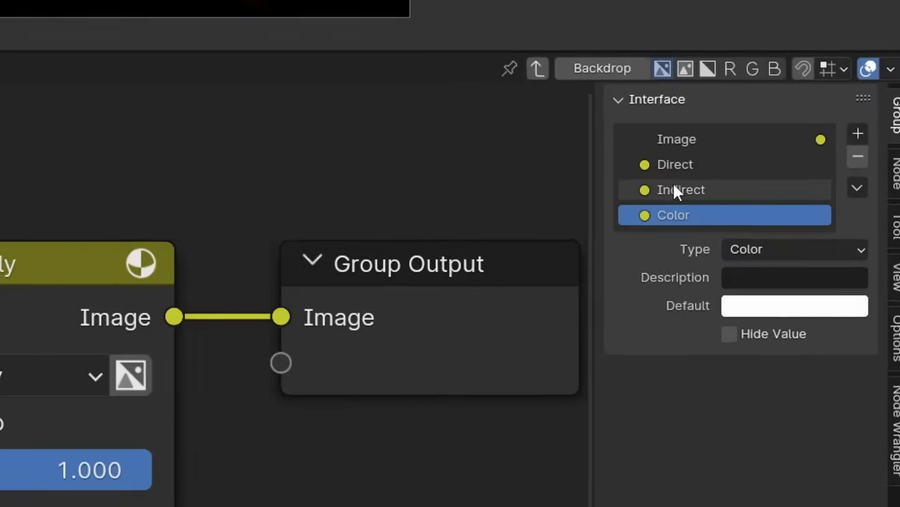
left_click(818, 302)
left_click(758, 297)
left_click_drag(841, 9, 841, 107)
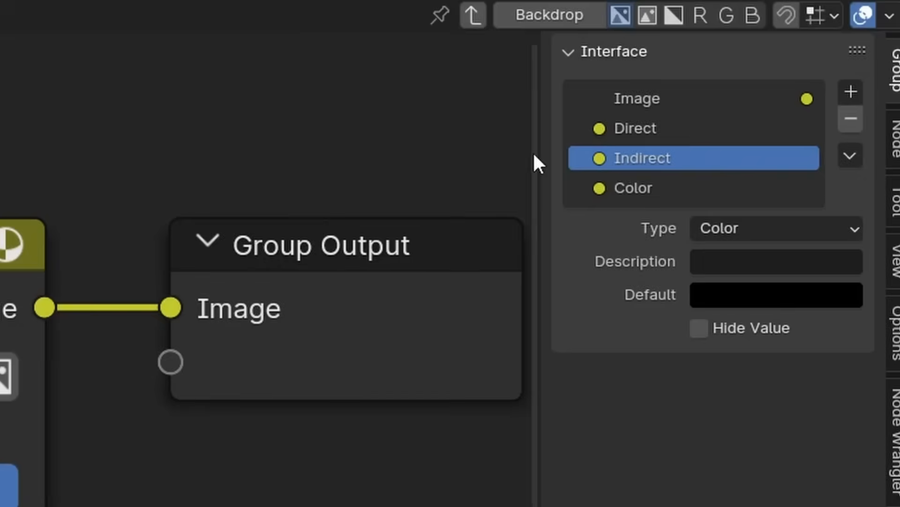
left_click(661, 134)
left_click(803, 300)
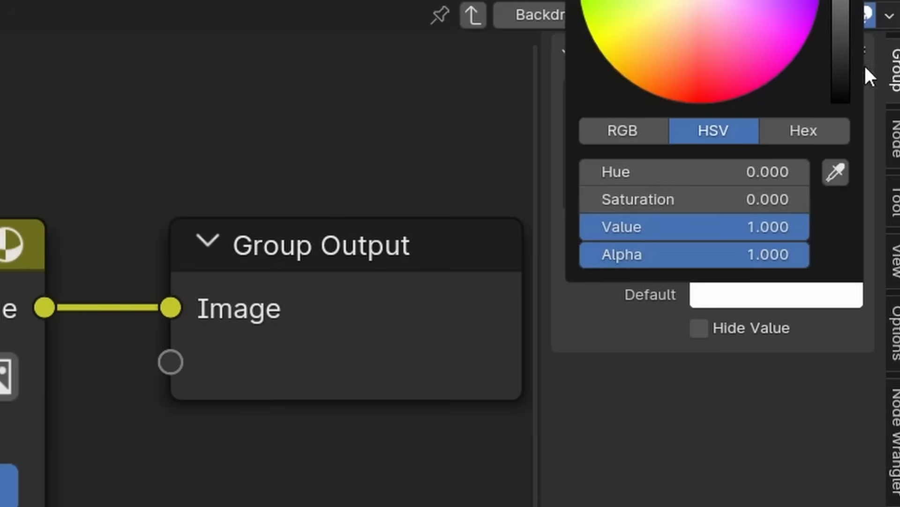
left_click_drag(841, 1, 841, 100)
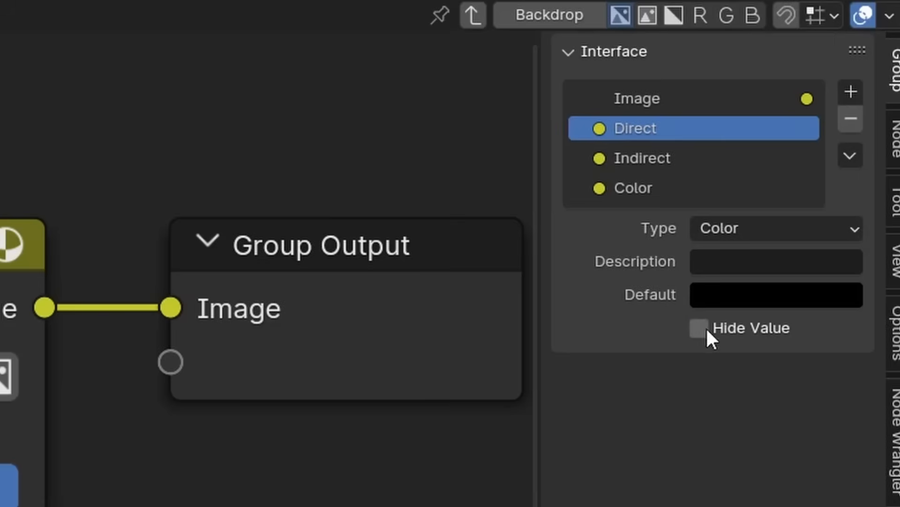
- Hide the values of the group's Direct, Indirect and Color inputs and return to the main node tree
left_click(687, 159)
left_click(651, 190)
left_click(699, 329)
key("Tab")
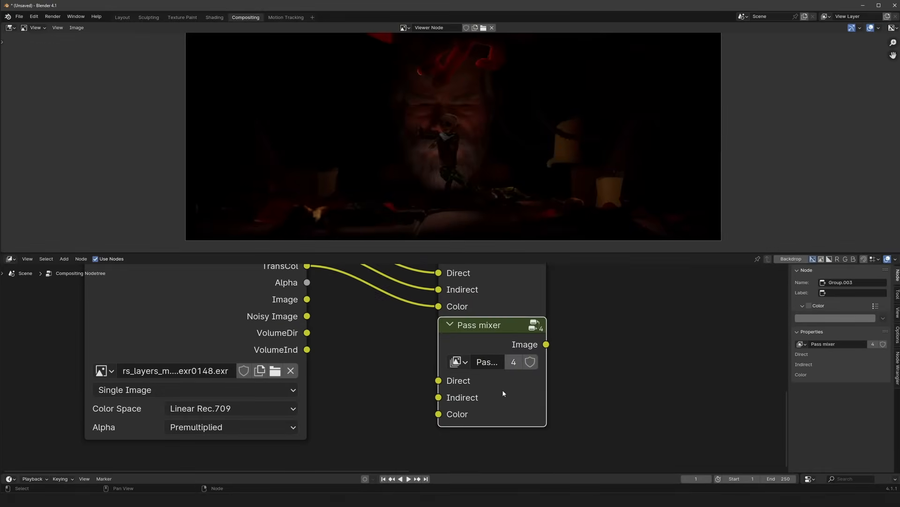
- Connect VolumeDir and VolumeInd to the Direct and Indirect inputs of the fourth Pass mixer
scroll(398, 364, "down", 2)
scroll(398, 363, "up", 1)
left_click_drag(320, 338, 432, 393)
scroll(501, 337, "down", 3)
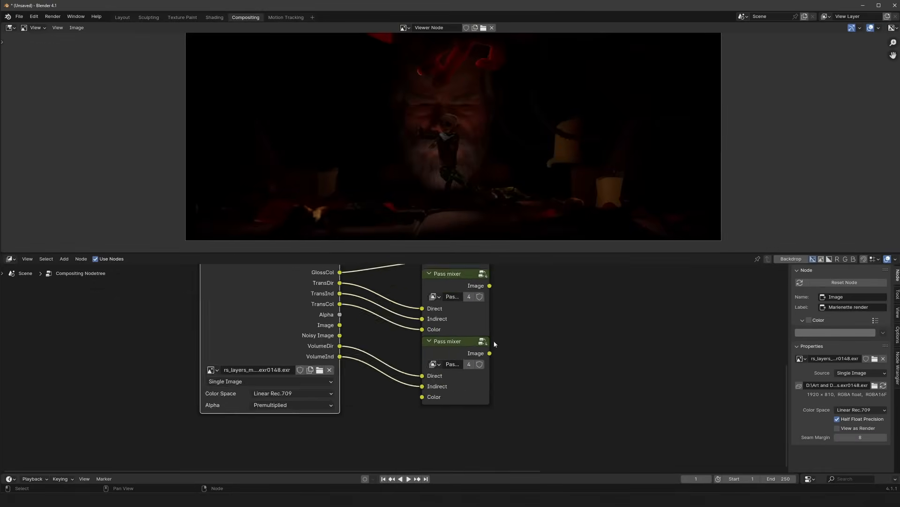
- Enlarge the node editor and combine the outputs of the diffuse and glossy Pass mixers with a new Add node
middle_click_drag(501, 337, 497, 349)
left_click_drag(486, 254, 449, 212)
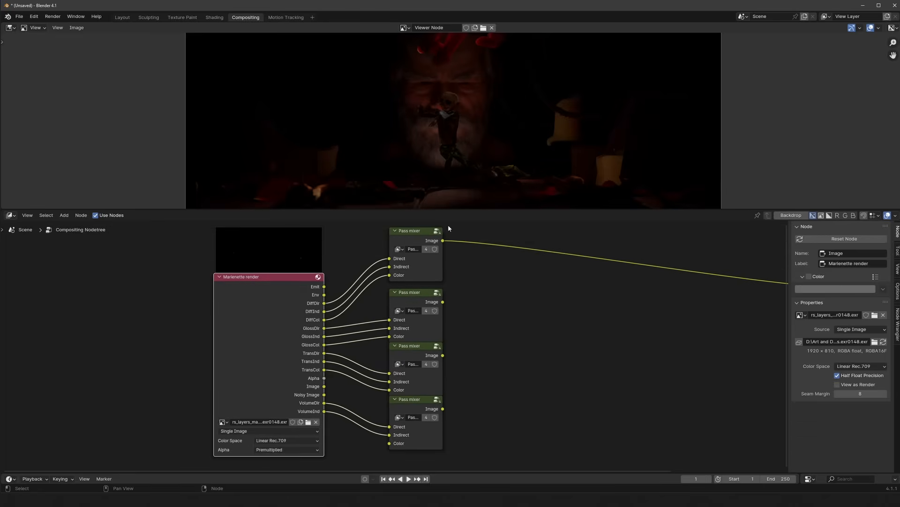
middle_click_drag(467, 319, 445, 349)
left_click_drag(421, 270, 453, 297)
type("add")
key("Return")
left_click(469, 287)
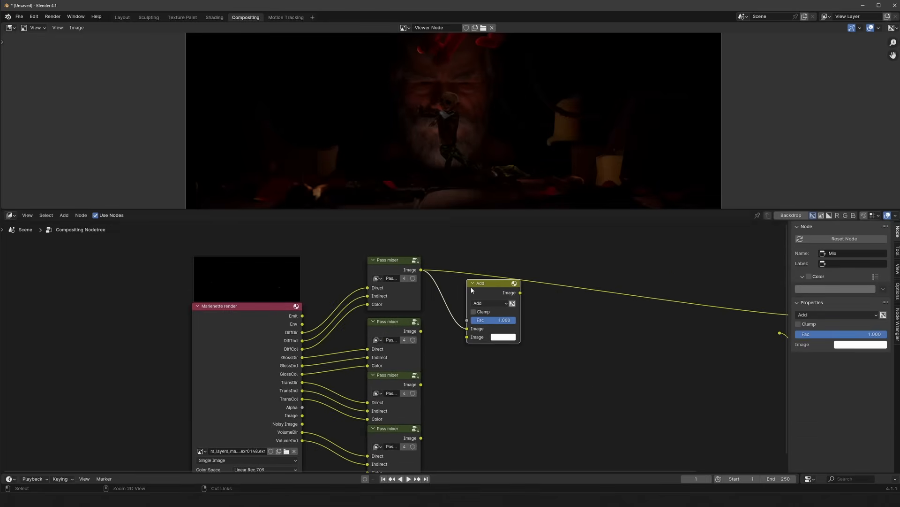
left_click_drag(421, 331, 467, 337)
- Duplicate the Add node and feed the copy with the first Add result and the transmission Pass mixer's output
key("shift+d")
left_click(567, 327)
right_click_drag(499, 328, 574, 357, "alt")
right_click_drag(399, 399, 570, 362, "alt")
- Duplicate the second Add node and feed the copy with the second Add result and the volume Pass mixer's output
key("shift+d")
left_click(618, 390)
middle_click_drag(618, 391, 579, 347)
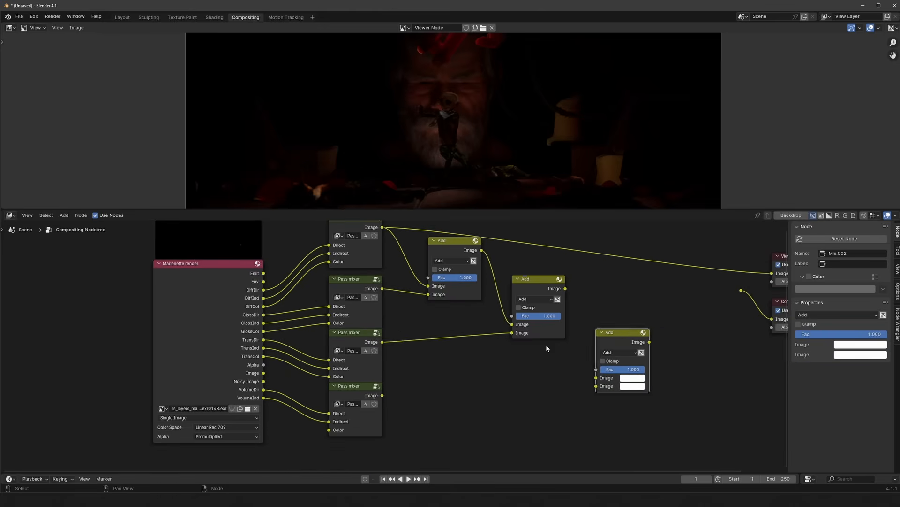
right_click_drag(544, 328, 619, 371, "alt")
right_click_drag(356, 403, 644, 367, "alt")
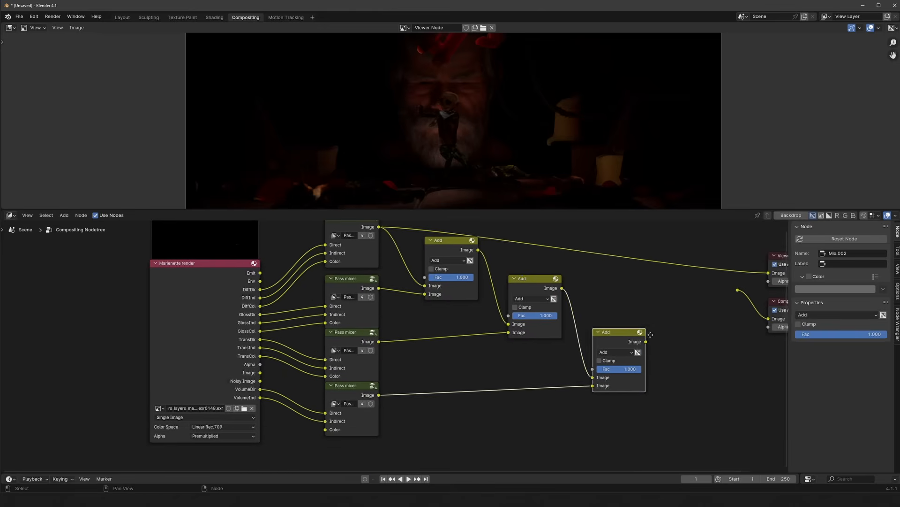
- Preview the render node's Emit pass and its Env pass in the viewer
middle_click_drag(660, 338, 536, 363)
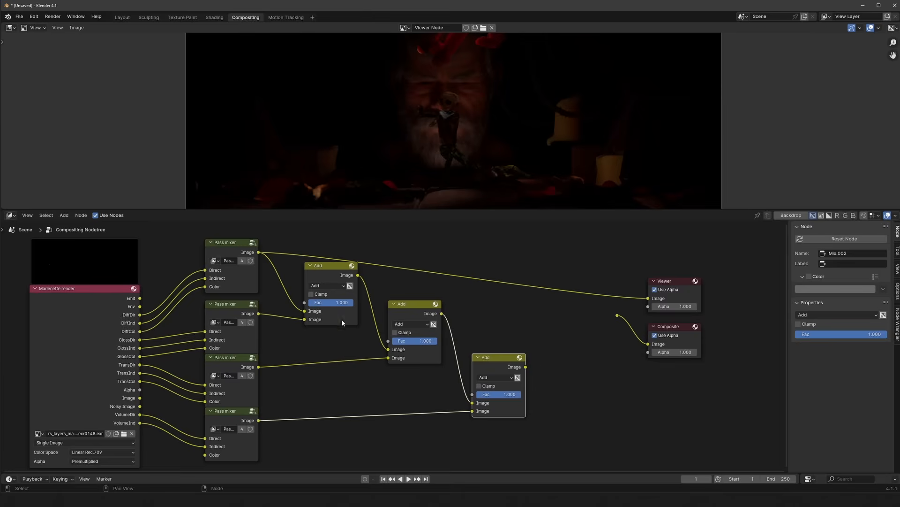
scroll(267, 313, "left", 5, "ctrl")
scroll(260, 312, "up", 3)
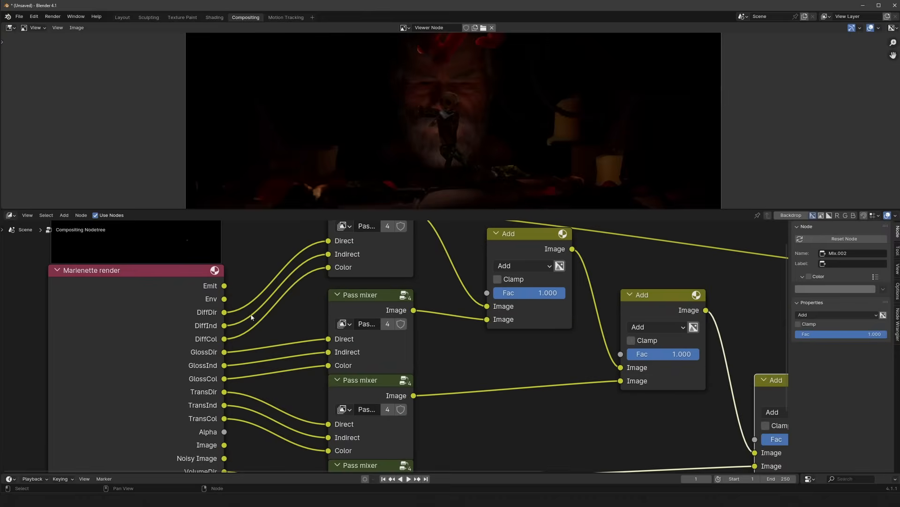
scroll(316, 323, "left", 3, "ctrl")
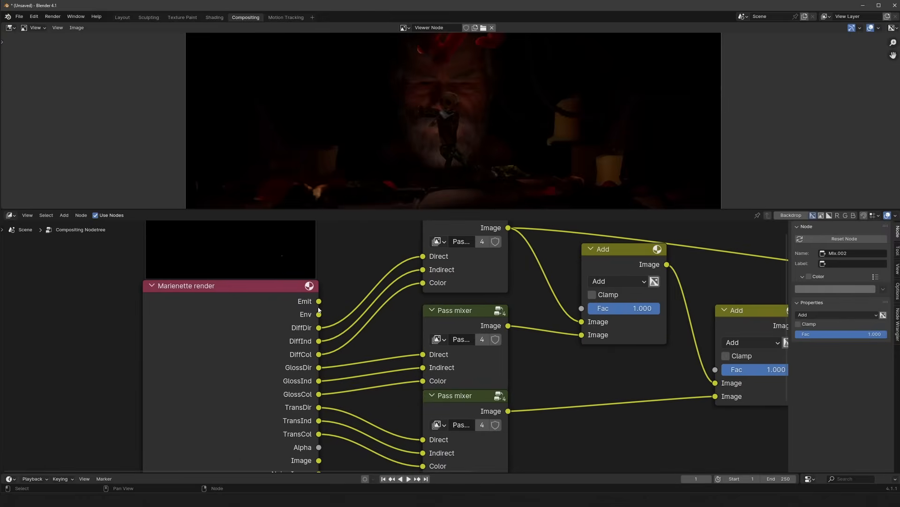
scroll(319, 310, "up", 1)
left_click(275, 303, "ctrl+shift")
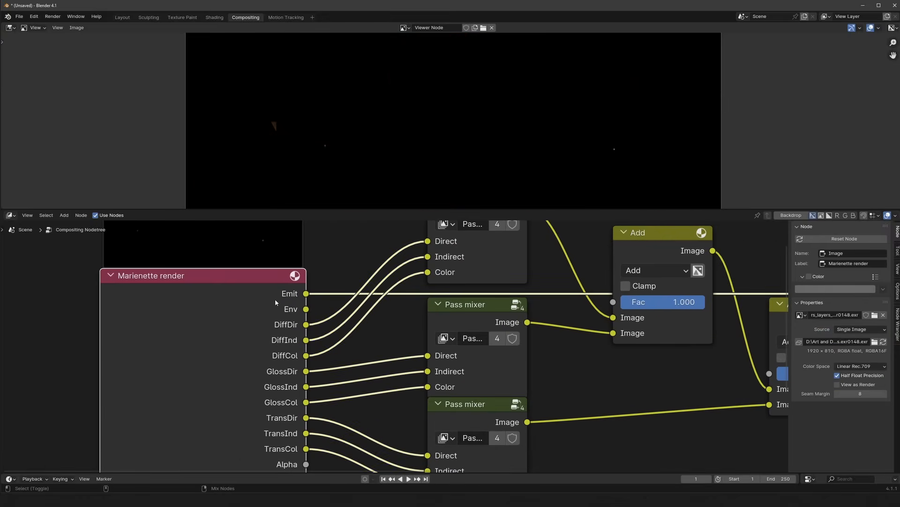
scroll(399, 145, "down", 1)
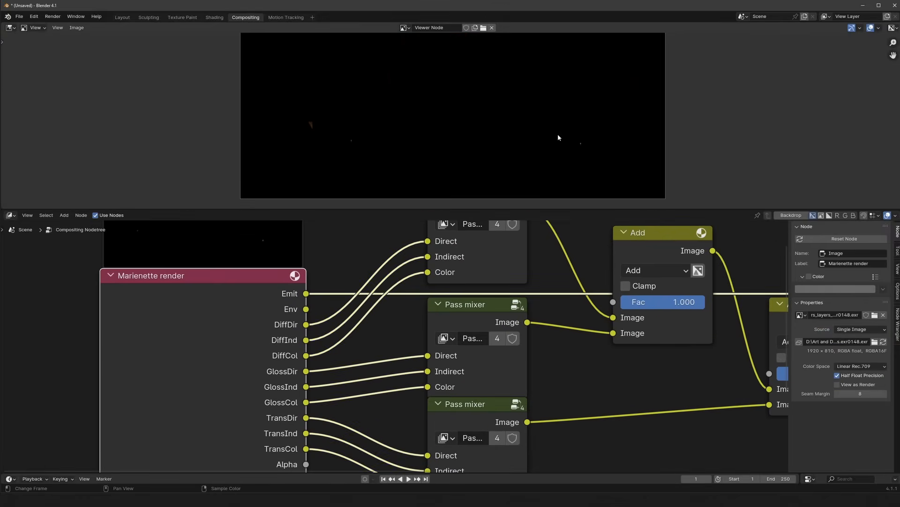
left_click(290, 310, "ctrl+shift")
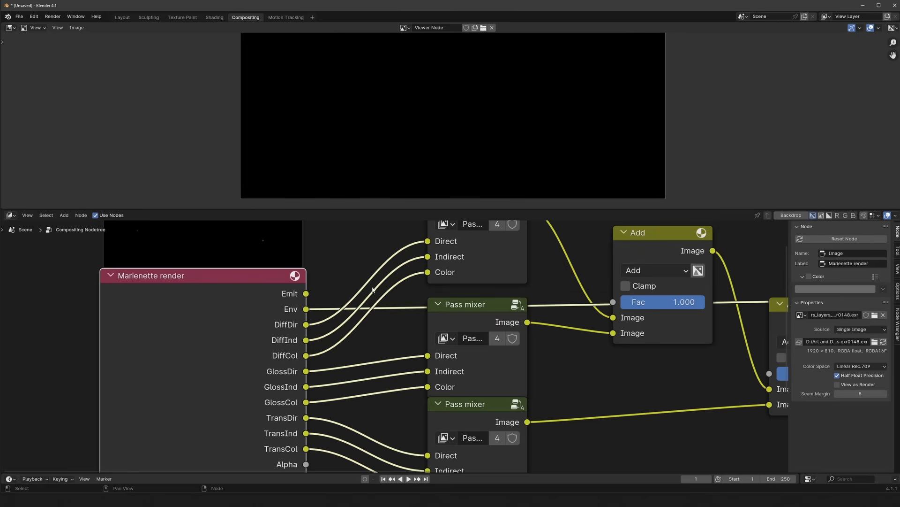
- Duplicate the third Add node and place the copy beside it, ahead of the outputs
scroll(373, 290, "down", 5)
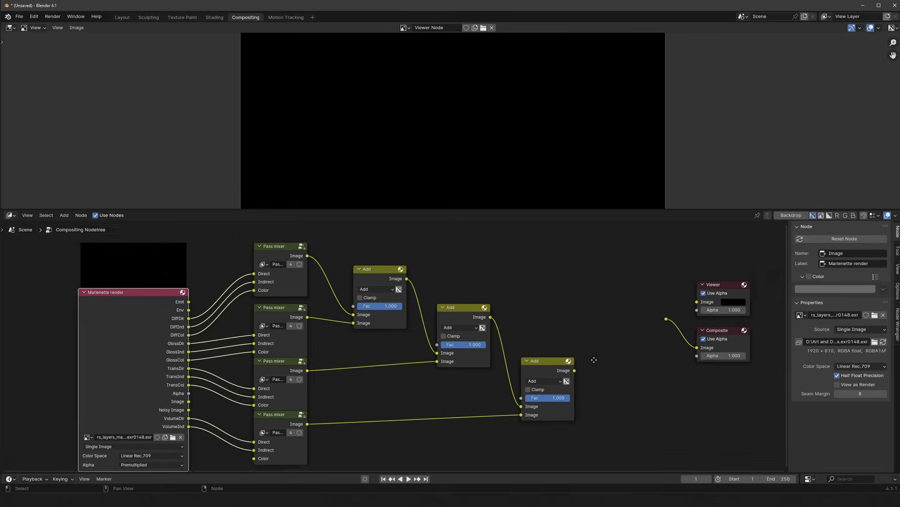
middle_click_drag(594, 359, 543, 320)
left_click(488, 321)
key("shift+d")
left_click(565, 329)
middle_click_drag(466, 260, 514, 287)
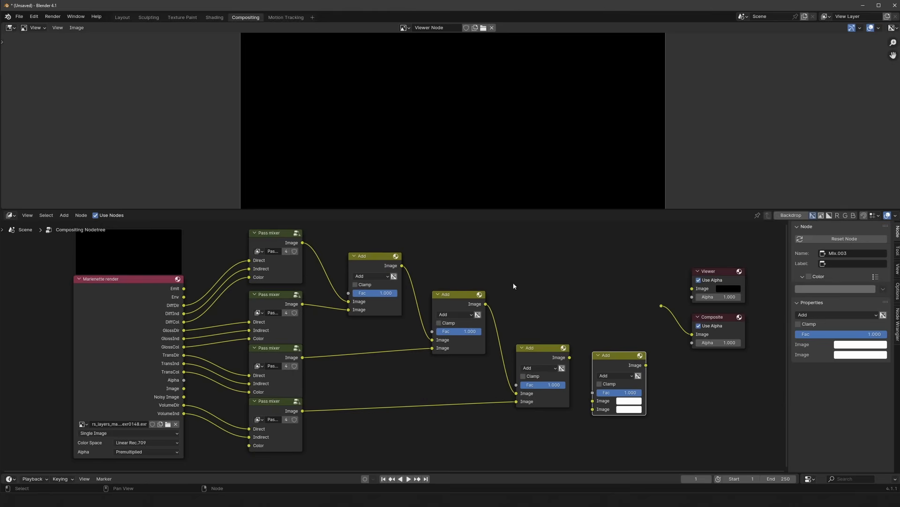
- Feed the new Add node with the third Add result and the Emit pass, and link it to the reroute feeding Viewer and Composite
left_click_drag(570, 358, 593, 400)
left_click_drag(183, 289, 593, 408)
left_click_drag(647, 365, 661, 305)
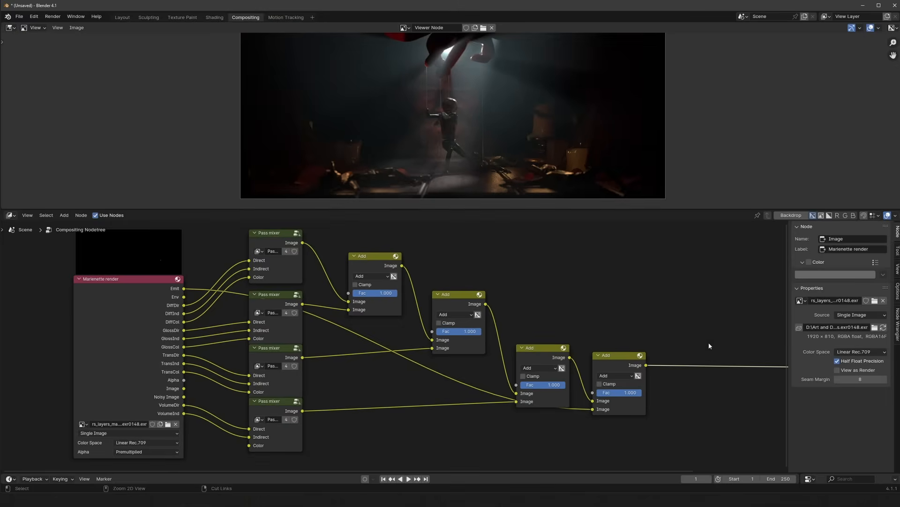
- Insert a Mix node between the last Add node and the outputs, and drive its factor with a new Box Mask
scroll(314, 372, "up", 3)
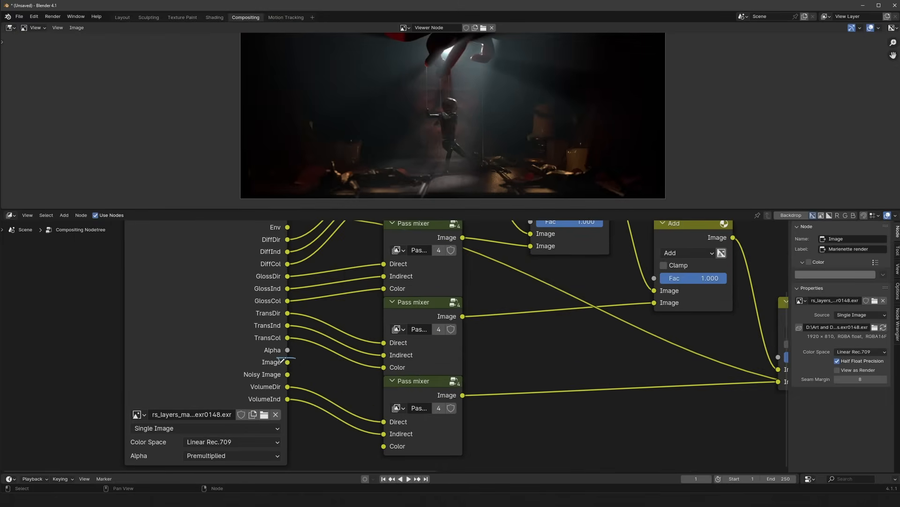
scroll(310, 357, "down", 4)
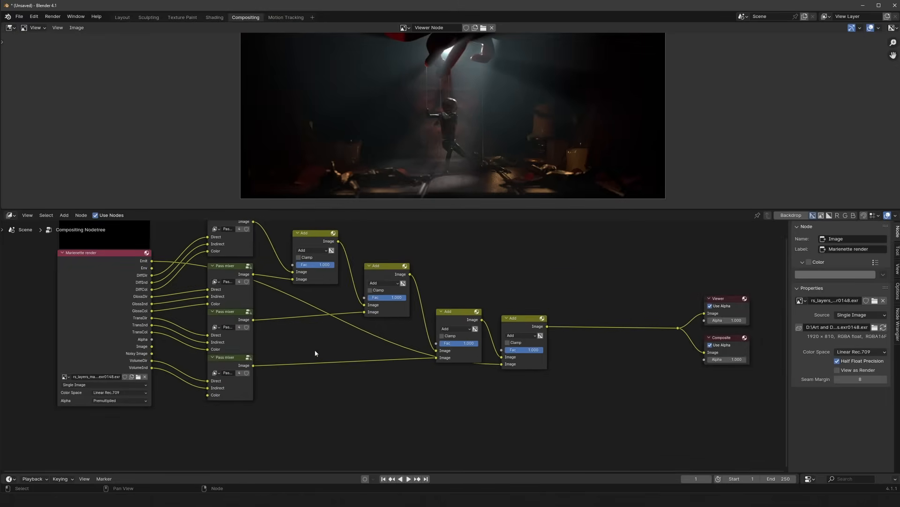
key("shift+a")
left_click(609, 313)
key("shift+a")
type("box")
key("Return")
left_click(527, 262)
left_click_drag(548, 255, 583, 330)
- Set the Box Mask's X position, width and height to 1
double_click(515, 264)
type("1")
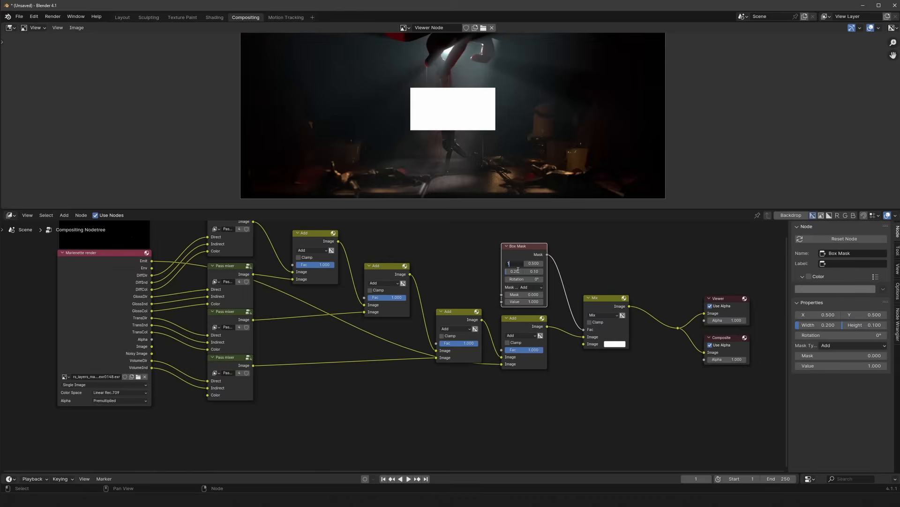
key("Tab")
key("Tab")
type("1")
key("Tab")
type("1")
key("Return")
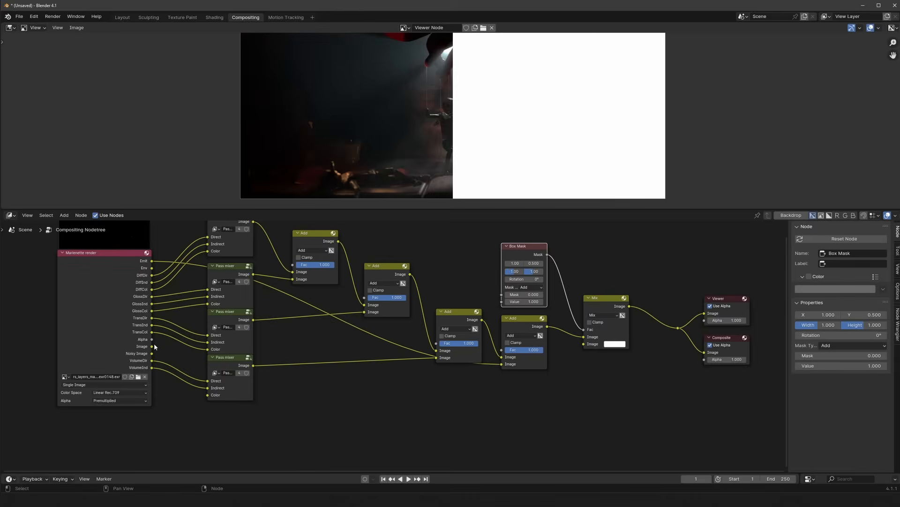
- Connect the render node's Image pass to the Mix node's second image input and enlarge the viewer to compare both halves
left_click_drag(152, 347, 585, 345)
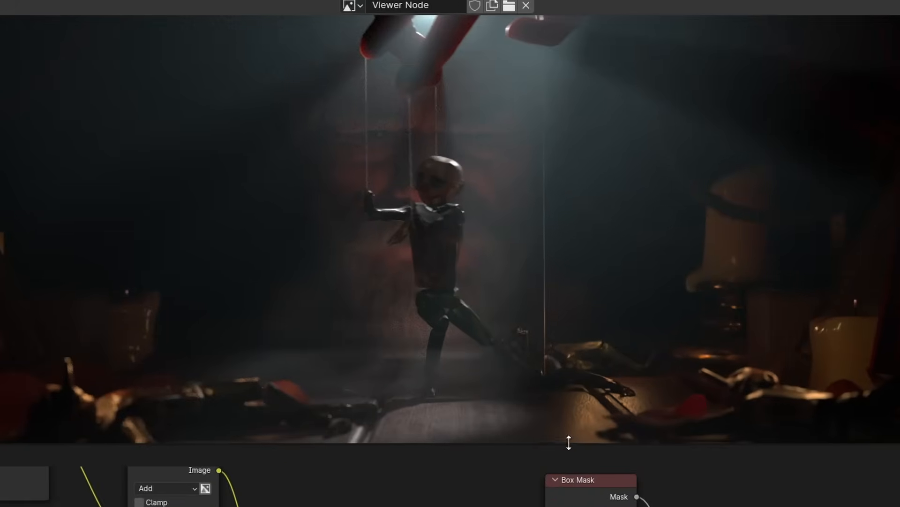
left_click_drag(569, 443, 566, 506)
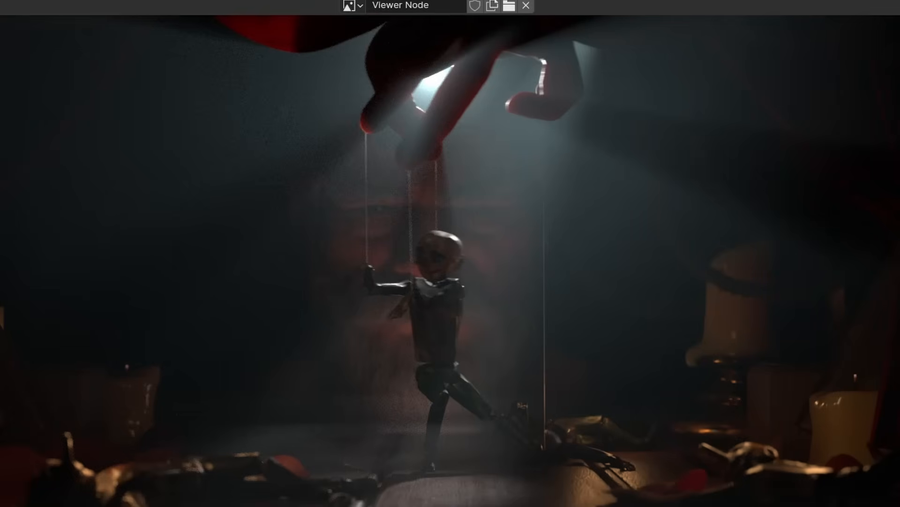
left_click_drag(665, 506, 666, 502)
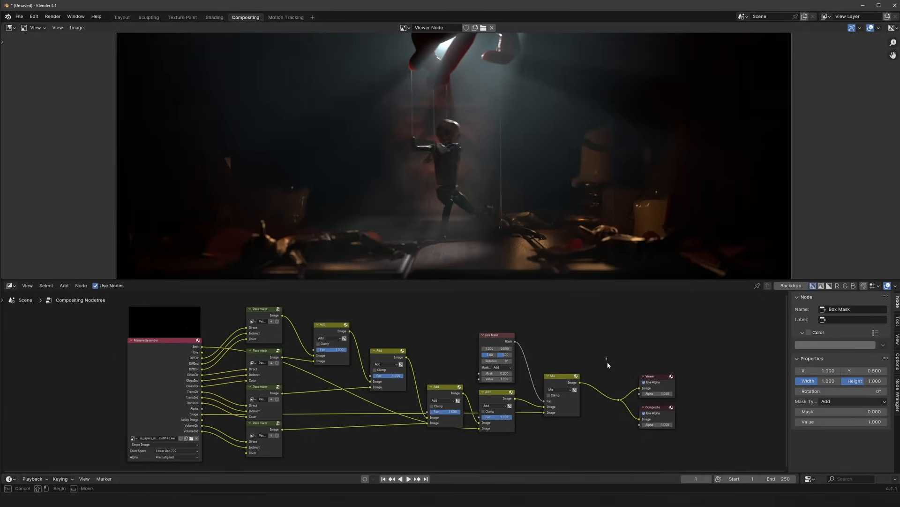
- Move the Viewer and Composite nodes farther out and insert a Denoise node after the Mix node
left_click_drag(606, 356, 690, 453)
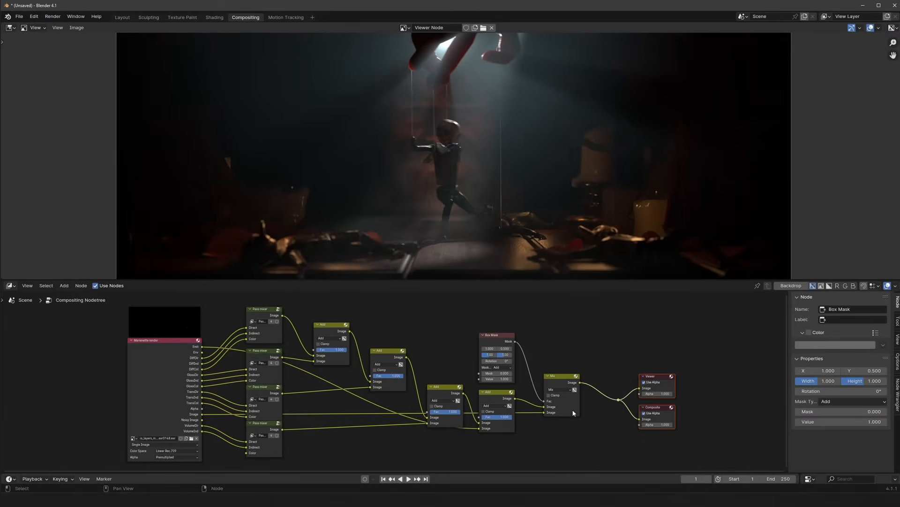
key("g")
left_click(650, 410)
key("shift+a")
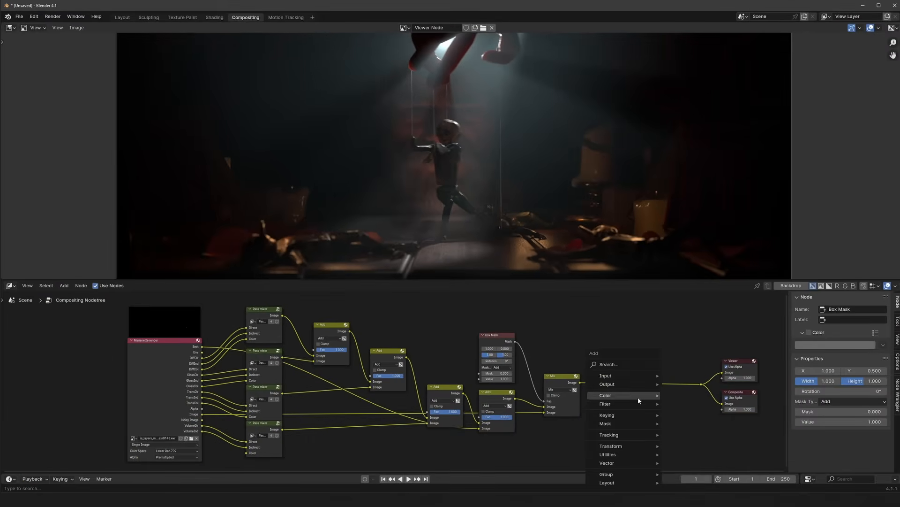
type("denoi")
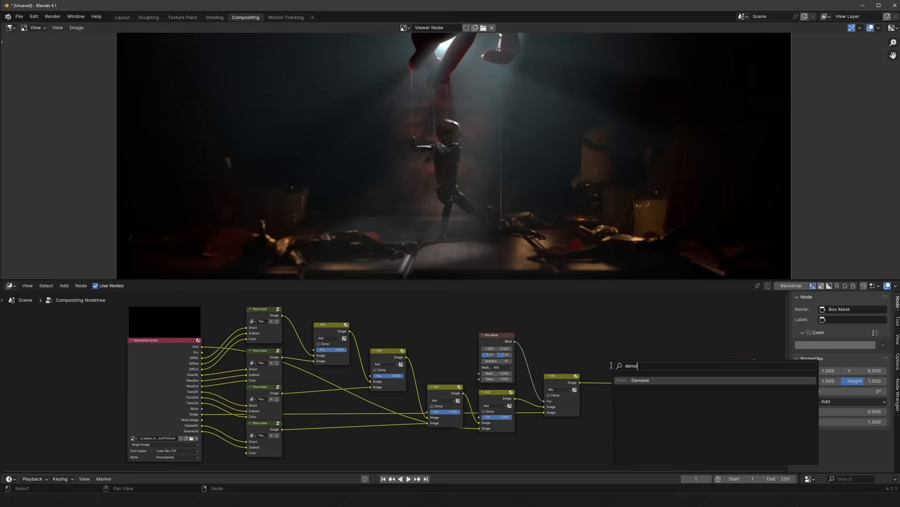
key("Return")
left_click(611, 367)
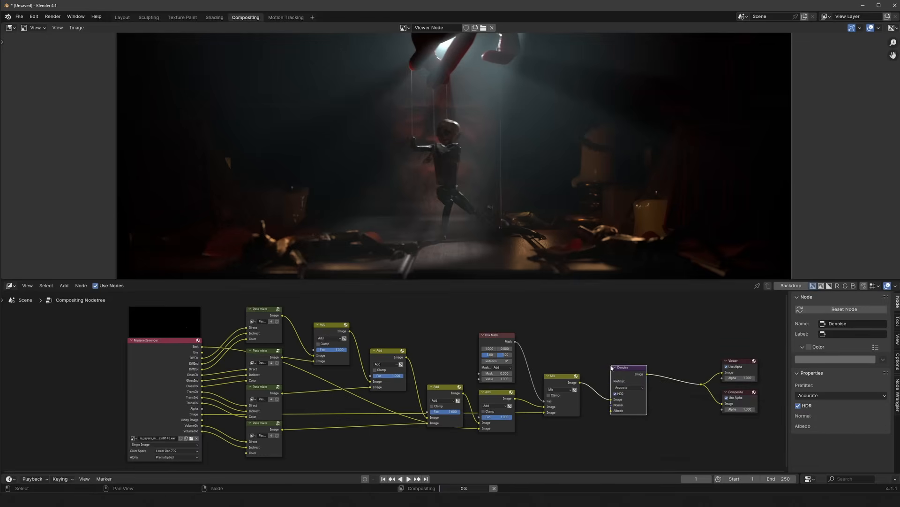
- Remove the comparison Mix node while keeping the link to Denoise, and delete the Box Mask
scroll(515, 375, "up", 2)
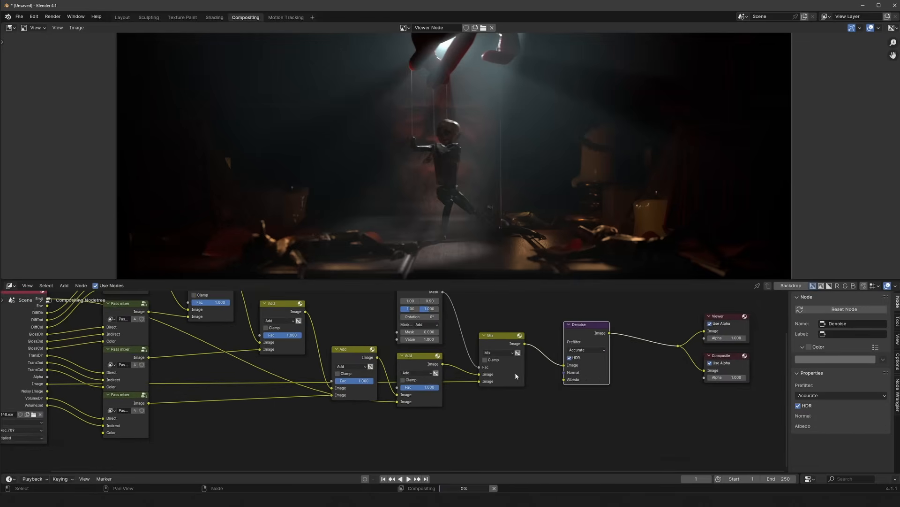
scroll(592, 378, "up", 2)
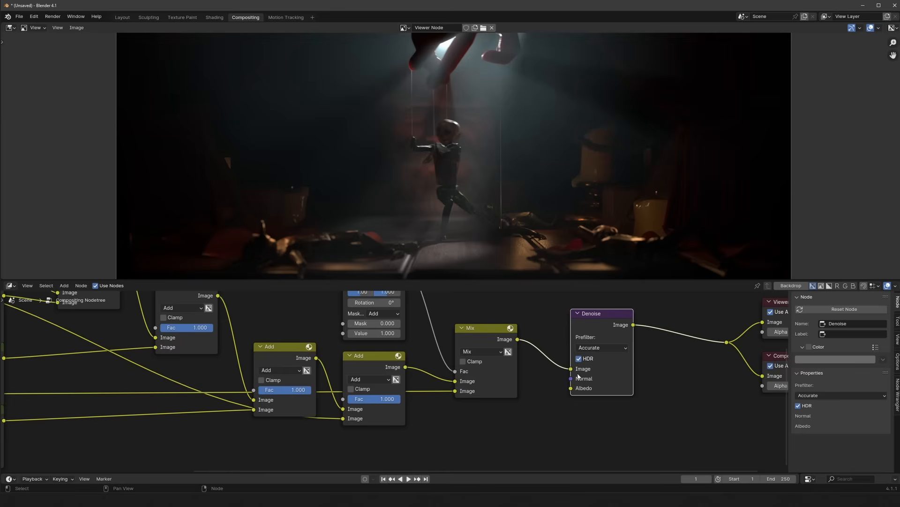
scroll(577, 395, "down", 2)
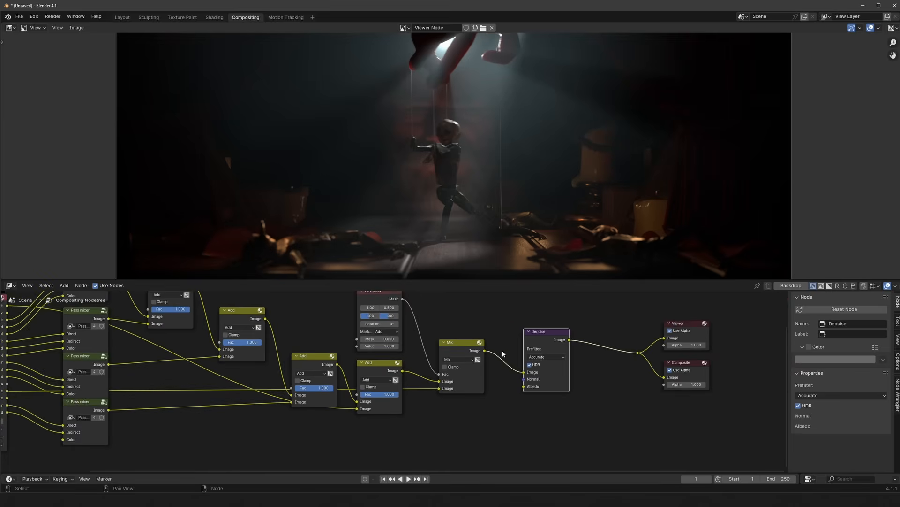
middle_click_drag(464, 350, 496, 357)
left_click(487, 355)
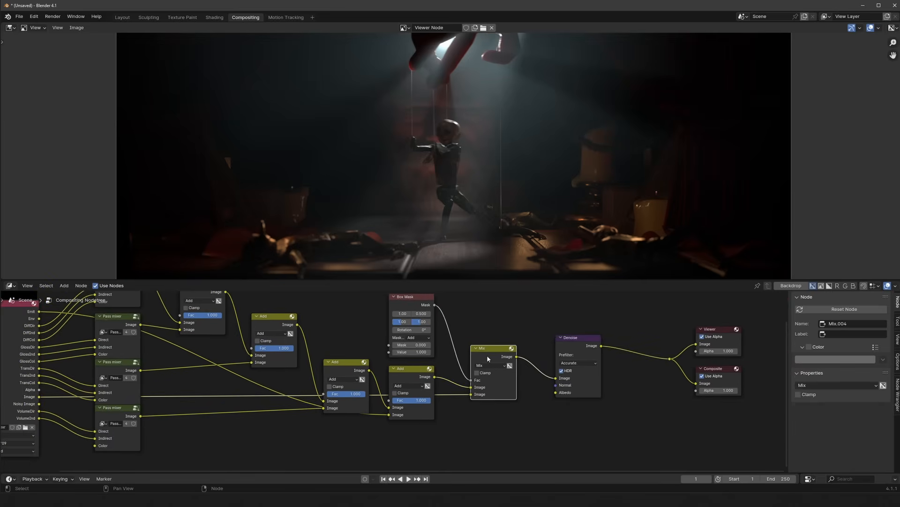
key("ctrl+x")
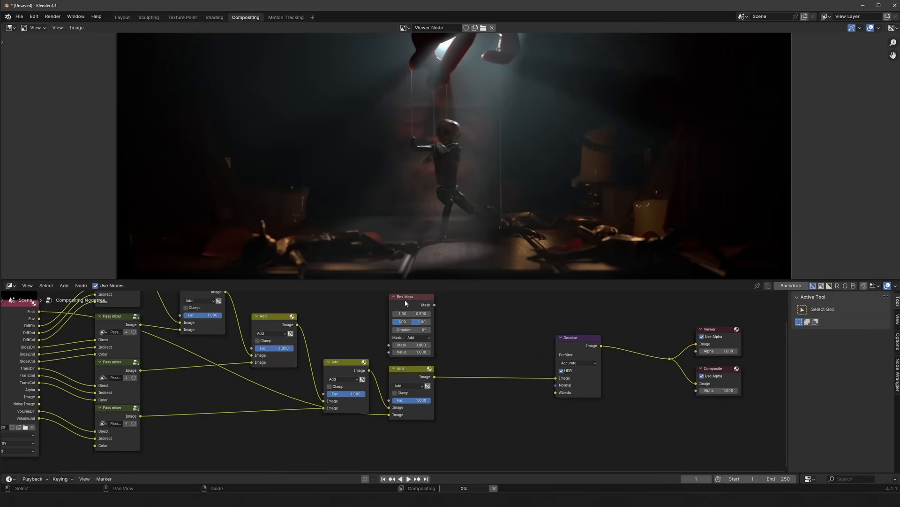
left_click(404, 300)
key("ctrl+x")
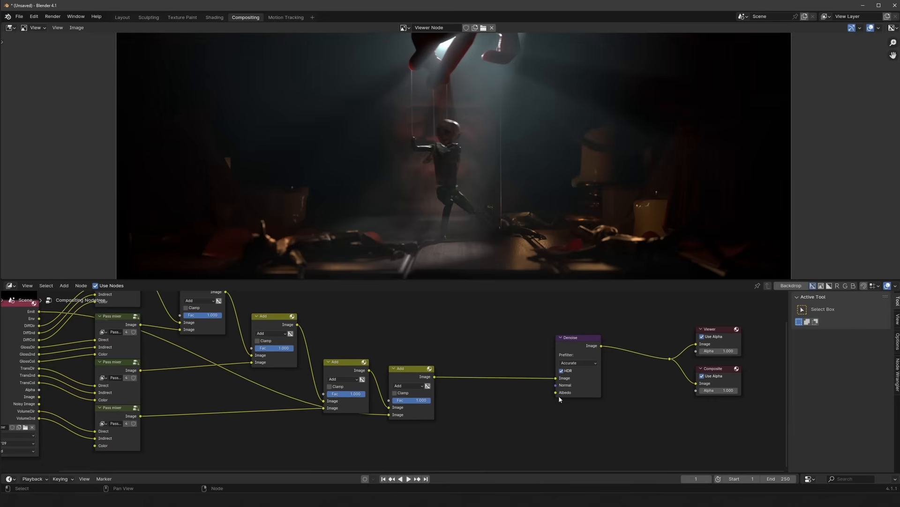
- Move the Denoise node closer to the last Add node and enable the view layer's Denoising Data pass
left_click_drag(568, 351, 492, 375)
middle_click_drag(112, 380, 291, 378)
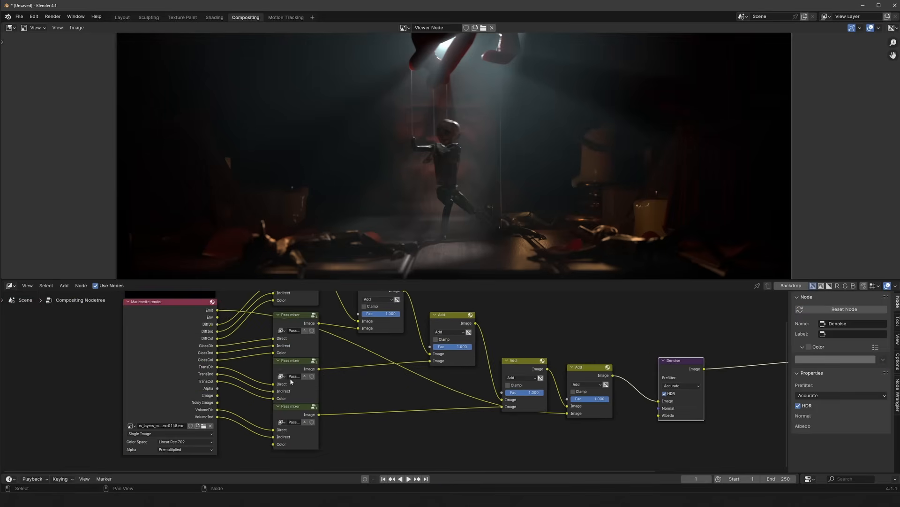
left_click(122, 18)
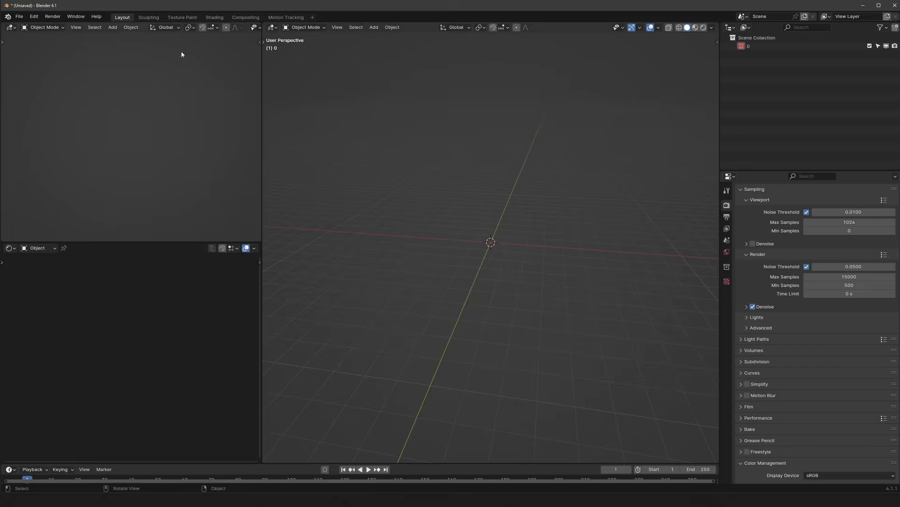
left_click(727, 230)
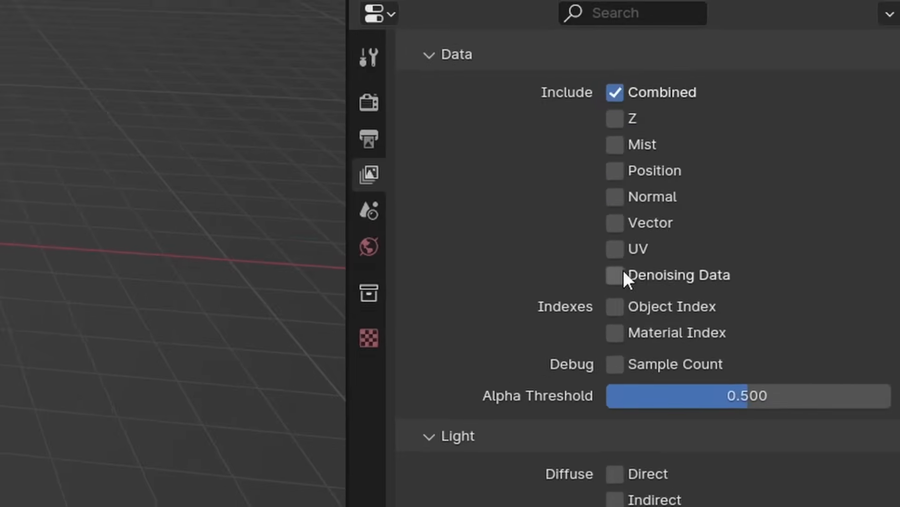
left_click(675, 271)
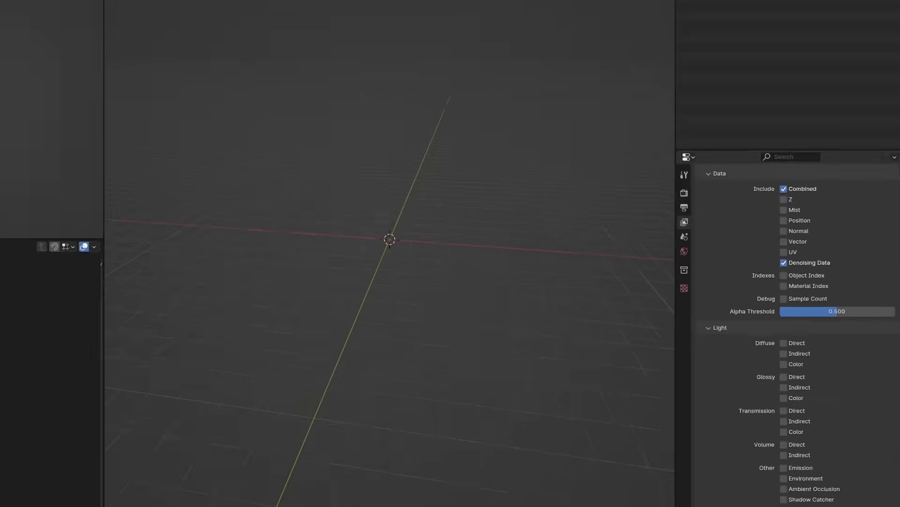
left_click(245, 18)
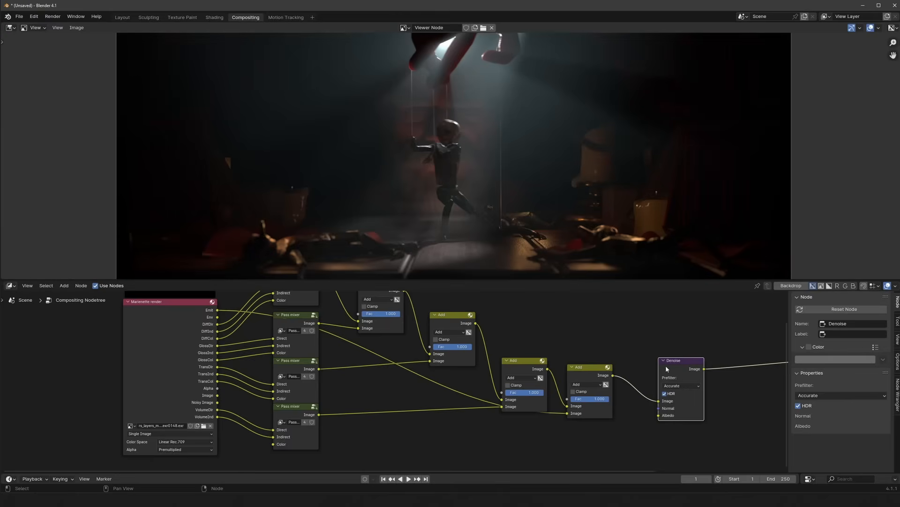
- Enlarge the node editor and move the render node farther away from the Pass mixers
left_click_drag(666, 369, 664, 375)
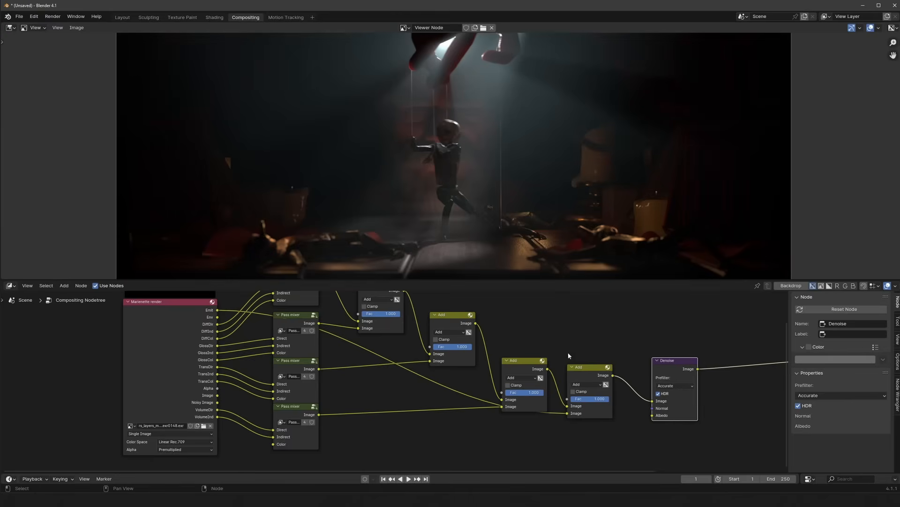
left_click_drag(529, 280, 519, 220)
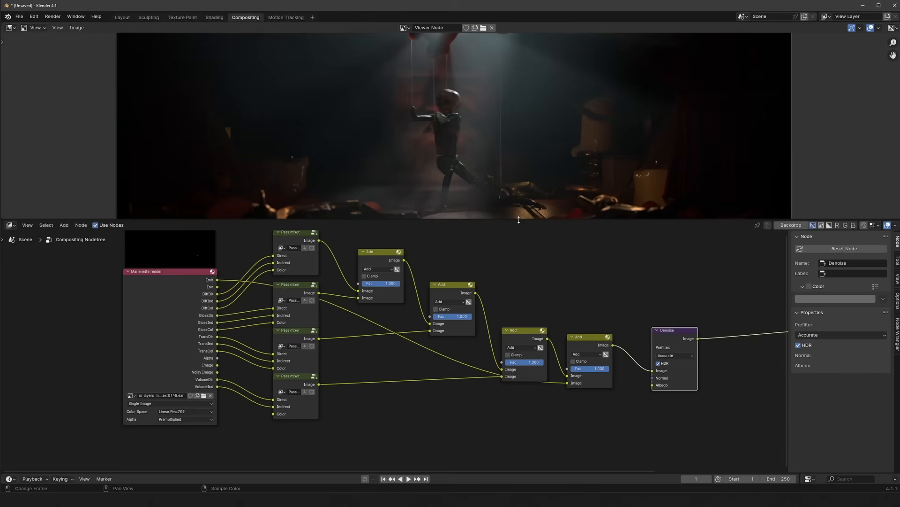
middle_click_drag(344, 287, 551, 316)
left_click_drag(393, 327, 360, 314)
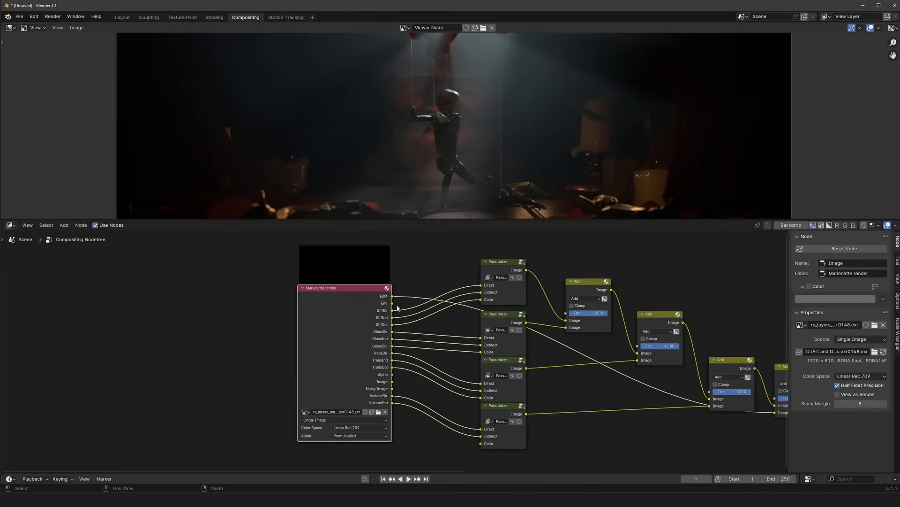
- Try adding reroute points on the pass links between the render node and the Pass mixers
right_click_drag(412, 307, 422, 425, "shift")
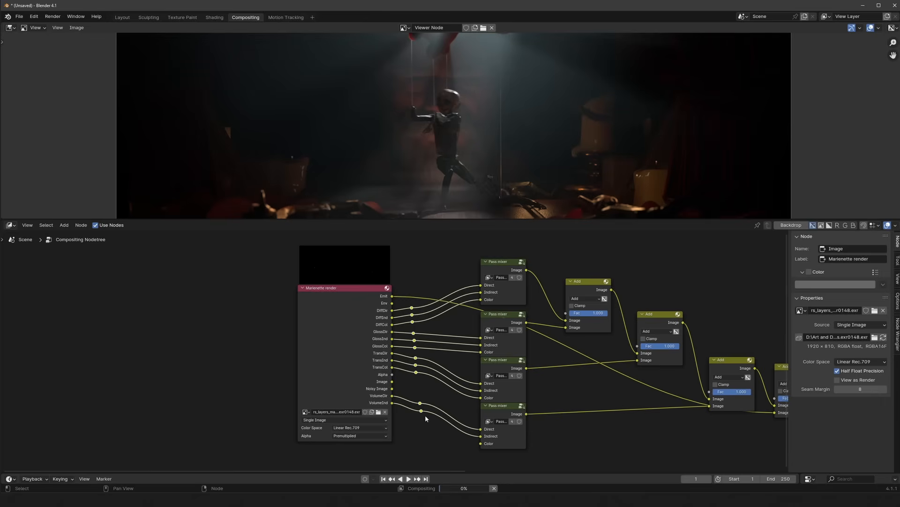
key("ctrl+z")
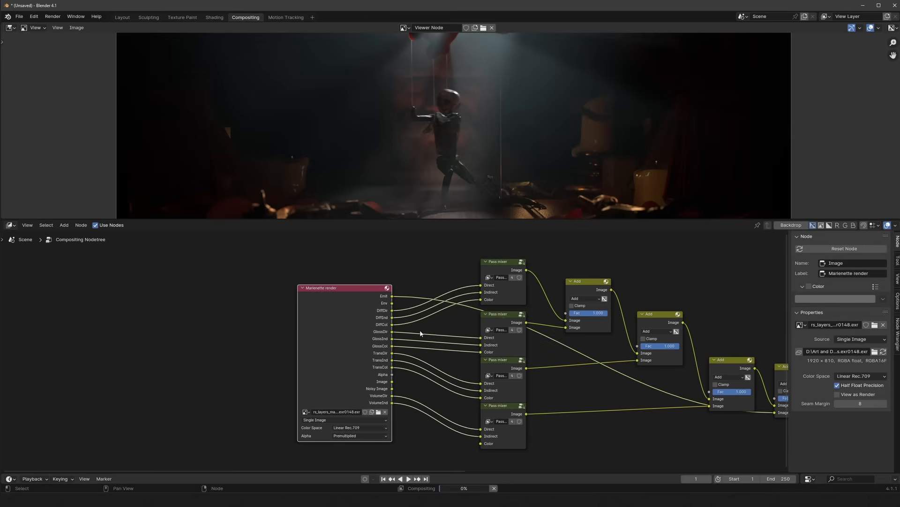
- Reposition the Denoise node slightly and mute it
middle_click_drag(776, 403, 641, 410)
left_click_drag(724, 371, 717, 377)
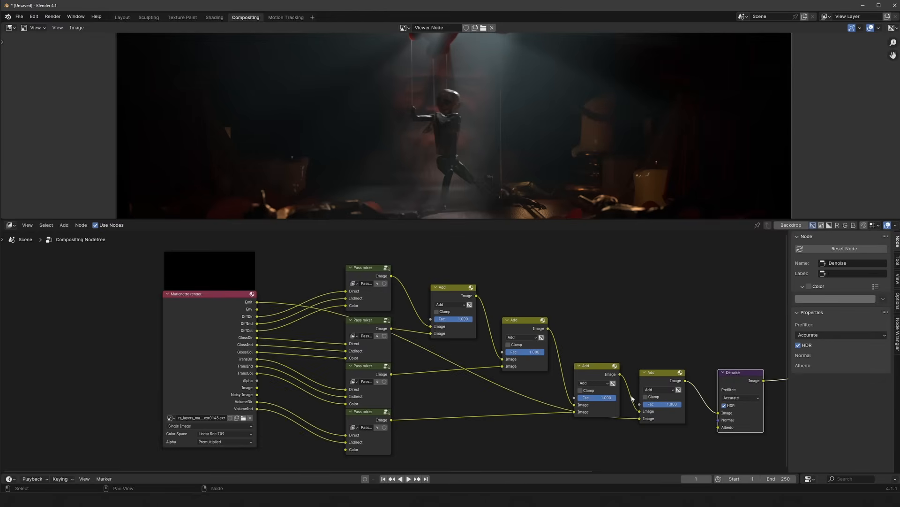
middle_click_drag(633, 399, 486, 389)
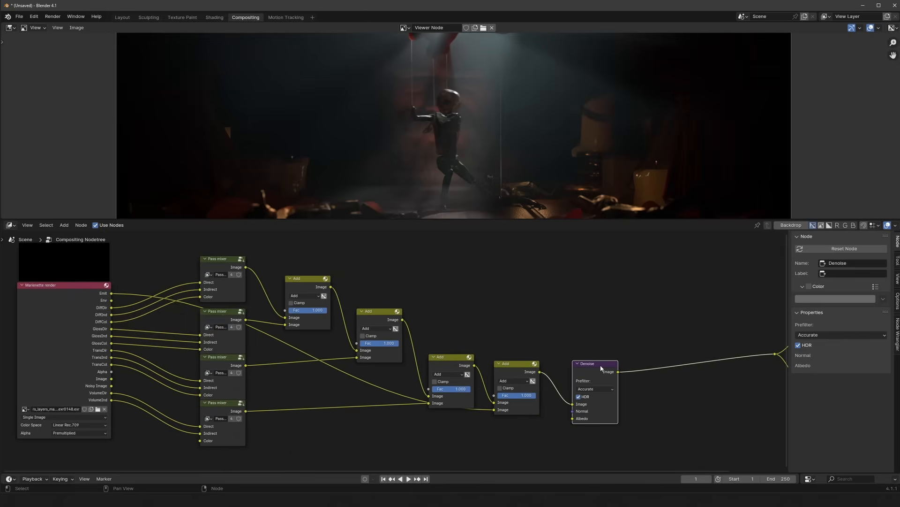
key("m")
- Move the volume Pass mixer slightly down and insert a Mix node on its output link
middle_click_drag(251, 404, 330, 380)
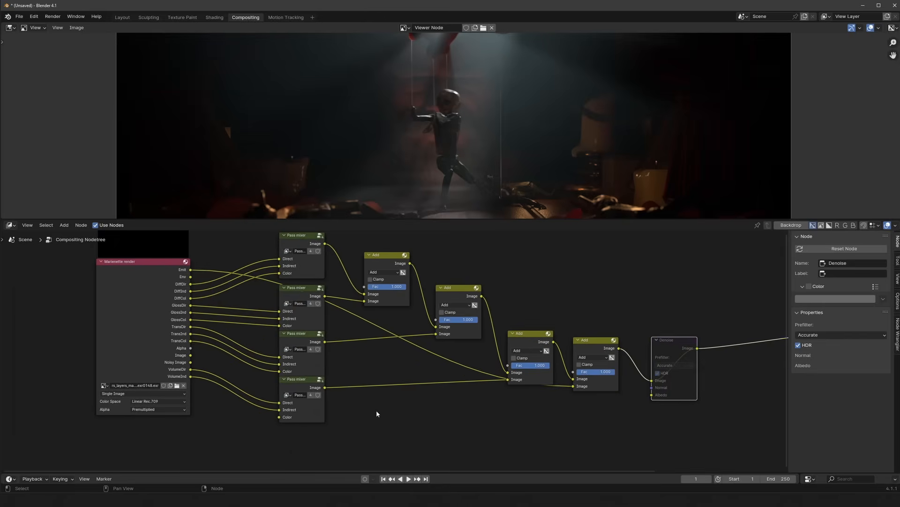
left_click(376, 411)
left_click_drag(315, 388, 347, 400)
type("mix")
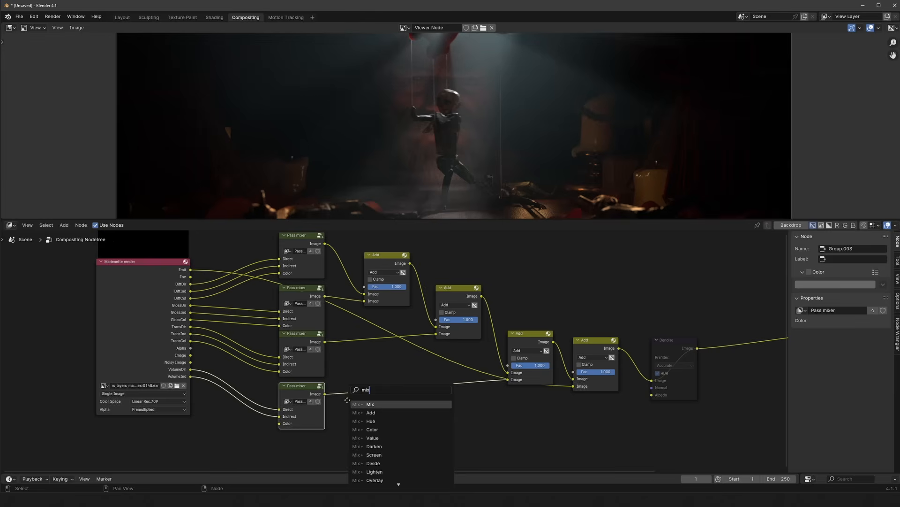
key("Return")
left_click(374, 390)
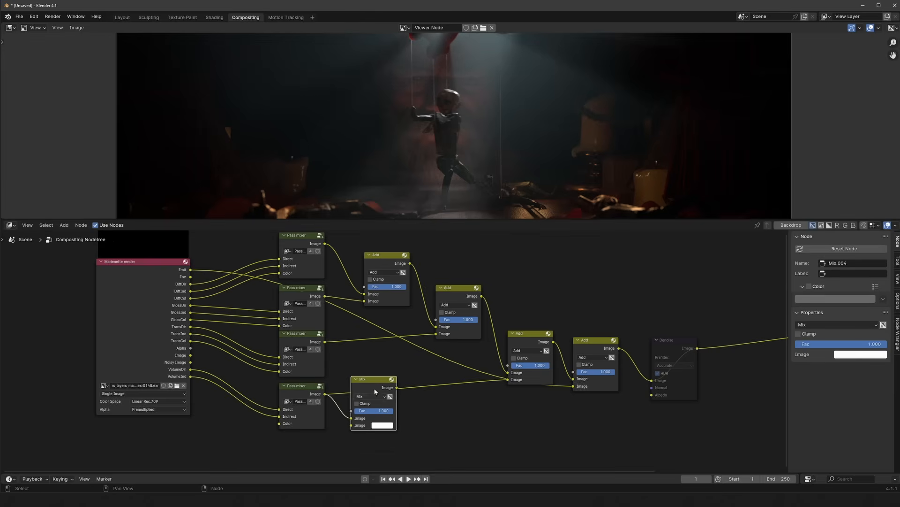
- Link the volume Mix node's output into the third Add node and set its blend mode to Hue
left_click_drag(516, 357, 516, 351)
left_click_drag(398, 388, 516, 372)
left_click(370, 396)
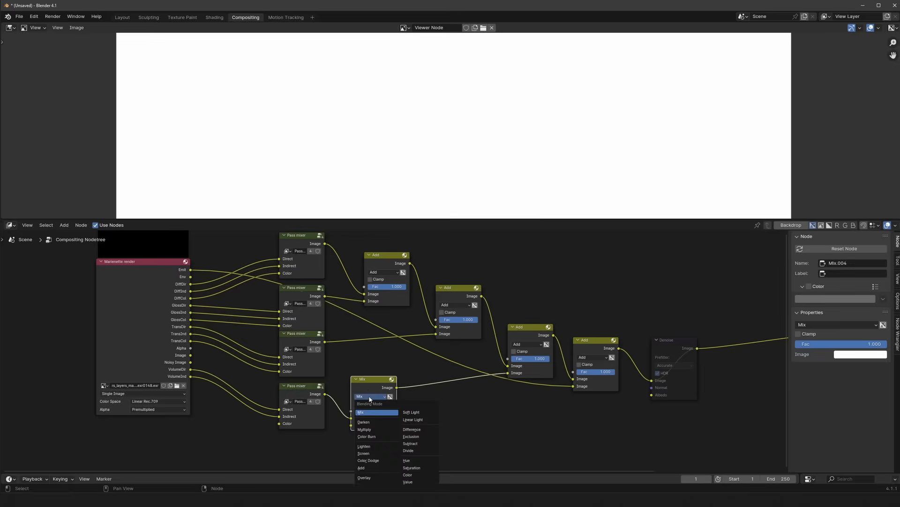
left_click(407, 460)
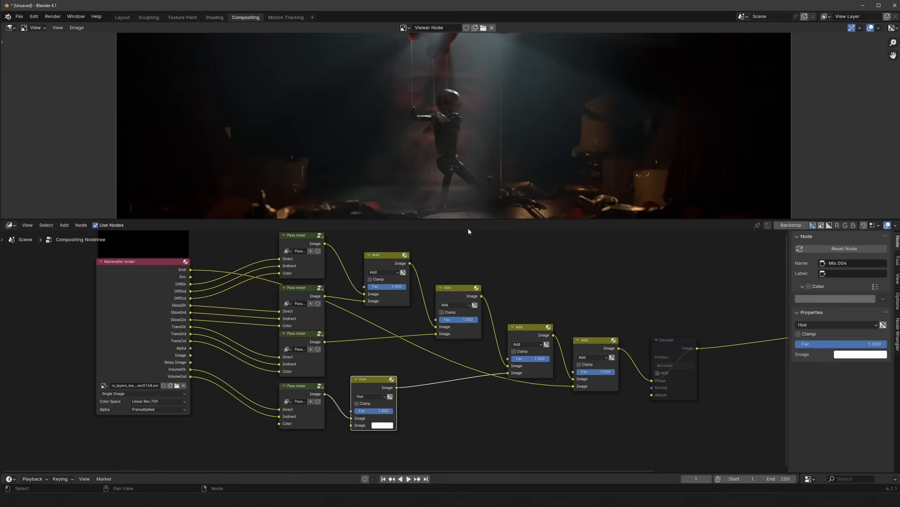
- Enlarge the image viewer and set the Hue node's color to cyan to tint the volume pass
left_click_drag(467, 220, 464, 261)
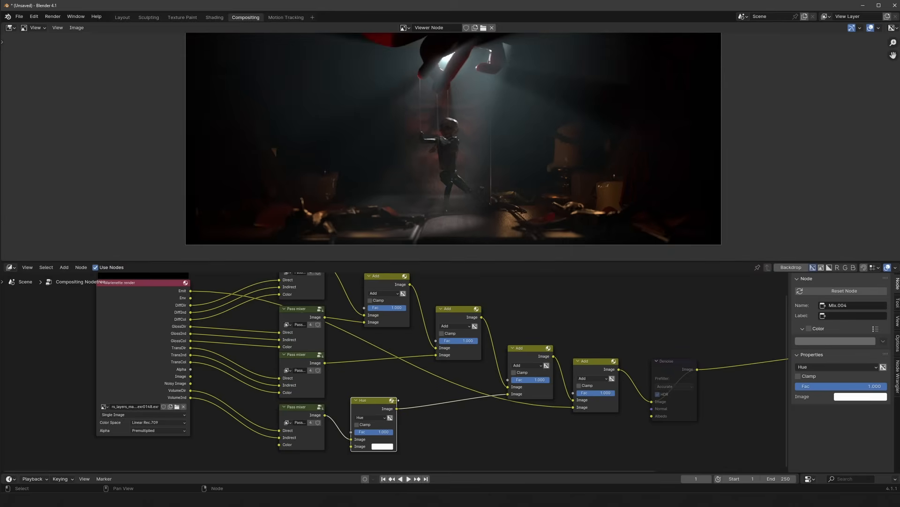
left_click(388, 447)
left_click(376, 379)
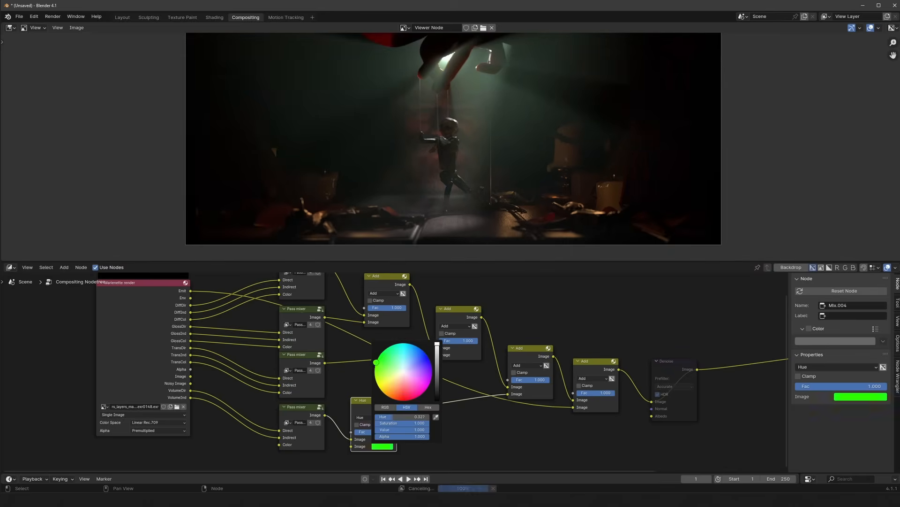
left_click_drag(376, 379, 395, 399)
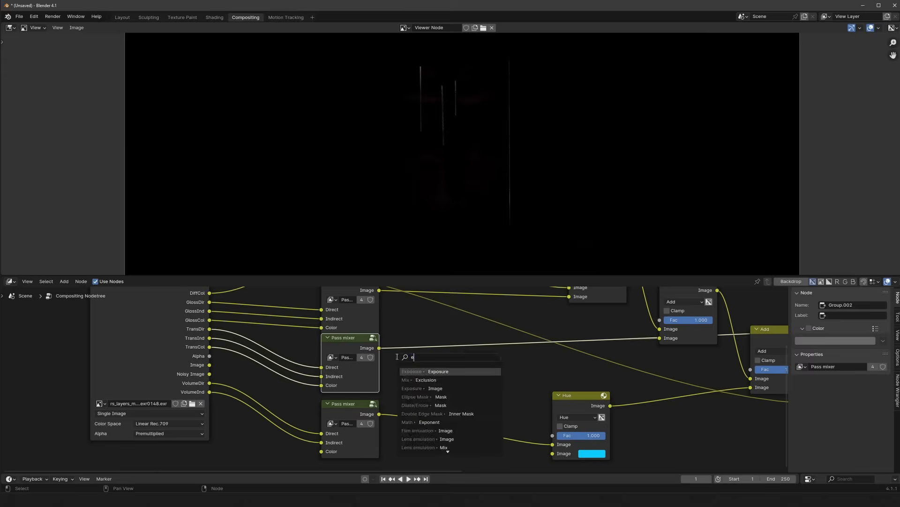
- Insert an Exposure node after the transmission Pass mixer, raise its exposure to 1.670, and move it farther along the link
left_click_drag(453, 364, 663, 339)
left_click_drag(396, 384, 441, 384)
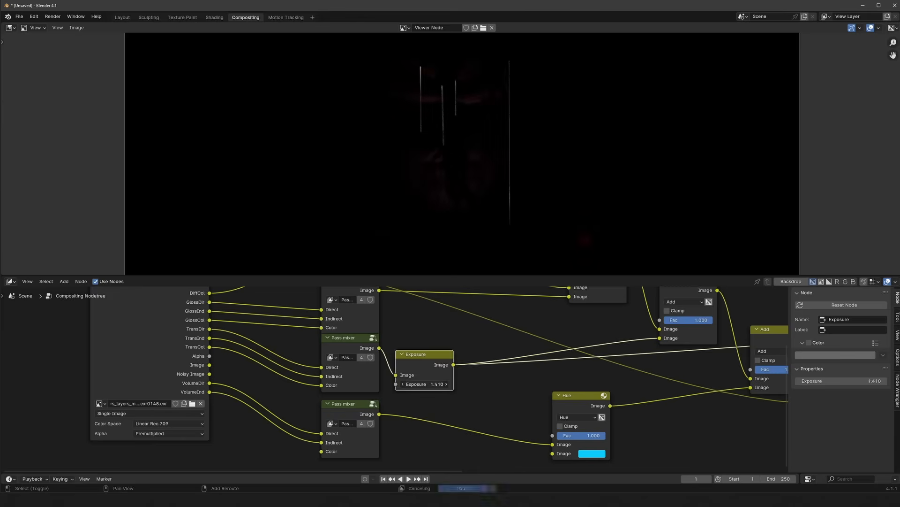
left_click_drag(425, 354, 480, 320)
- Add a Color Ramp fed by the transmission Pass mixer, preview it, and move its white stop to about 0.145
left_click_drag(379, 348, 409, 389)
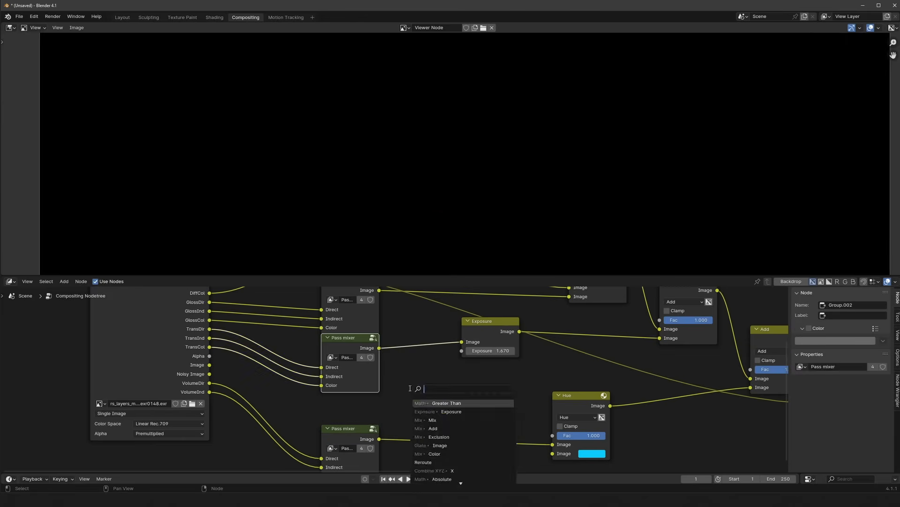
type("ramp")
key("Return")
left_click(426, 375)
left_click(426, 376, "ctrl+shift")
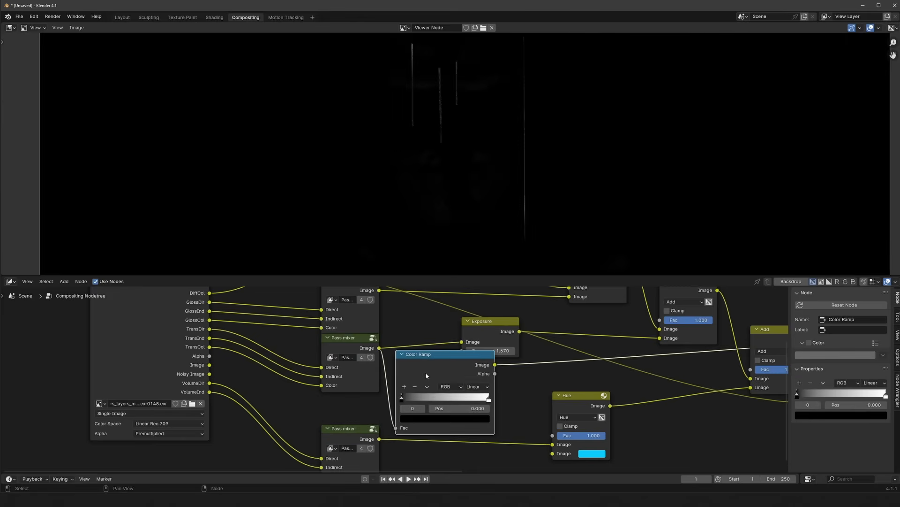
left_click_drag(489, 402, 413, 401)
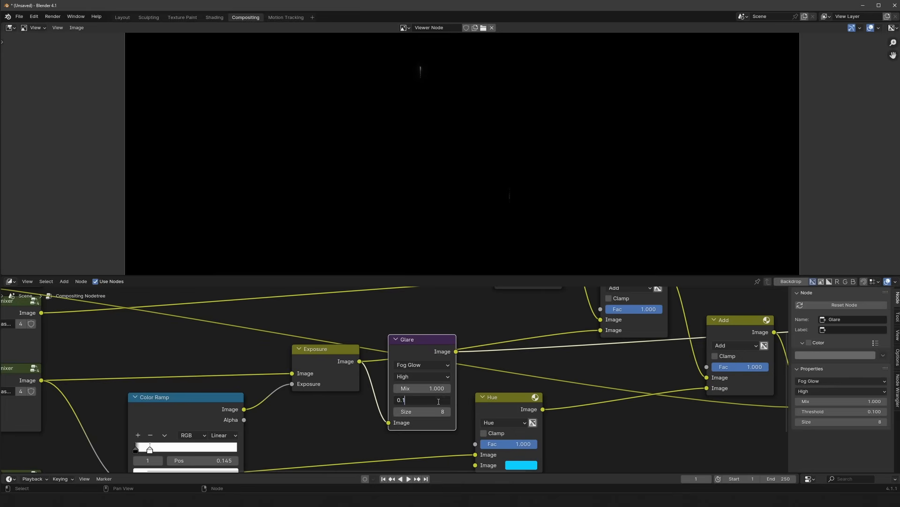
- Set the Fog Glow Glare node's threshold to 0.1 and adjust its size
left_click(448, 411)
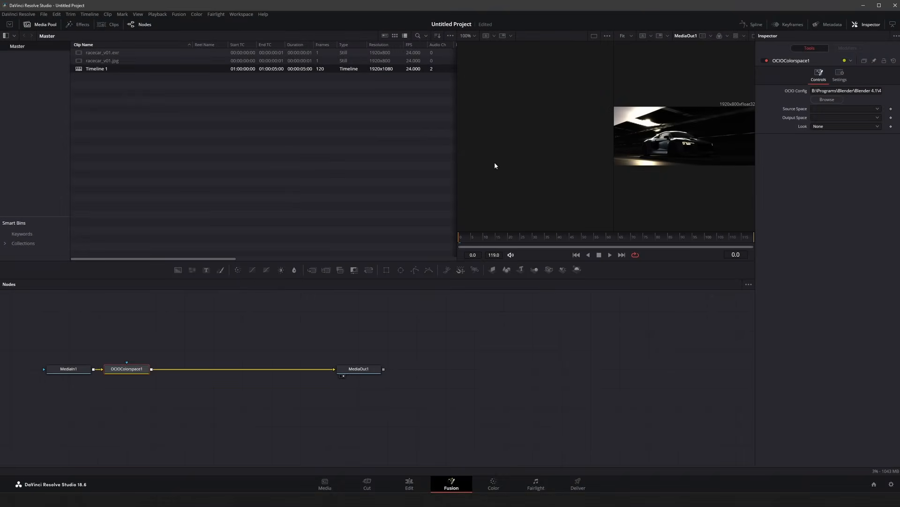
- Switch to DaVinci Resolve and look through the source space options of the OCIOColorspace1 node
left_click(847, 108)
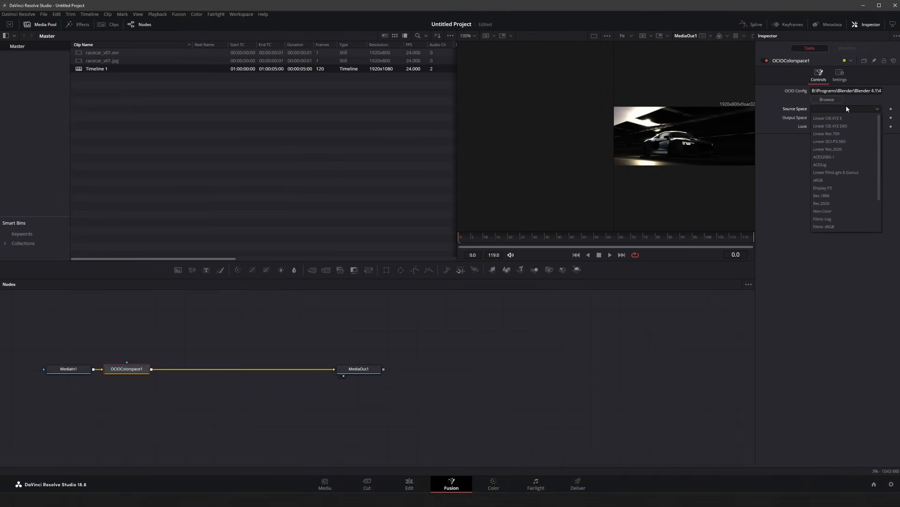
scroll(696, 207, "down", 3)
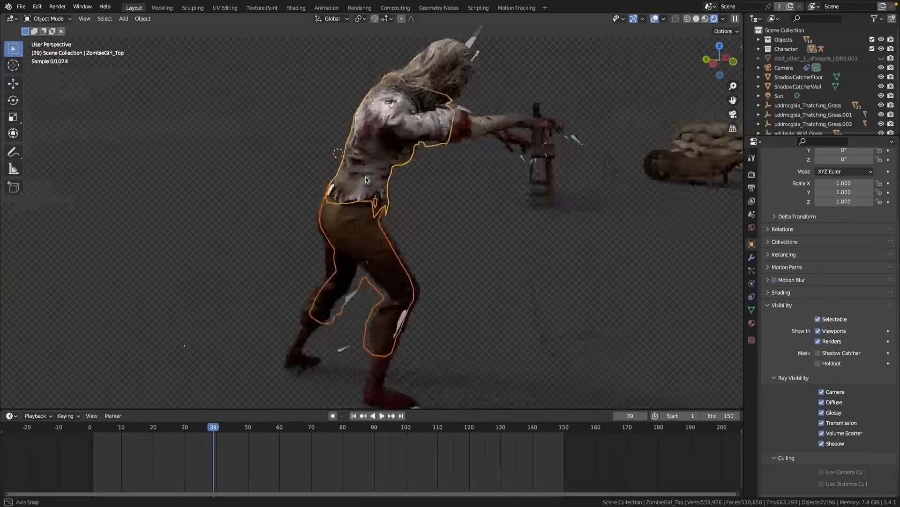
- Switch to Blender's zombie scene, orbit around the character, and display the AO pass of the render result
middle_click_drag(384, 183, 330, 184)
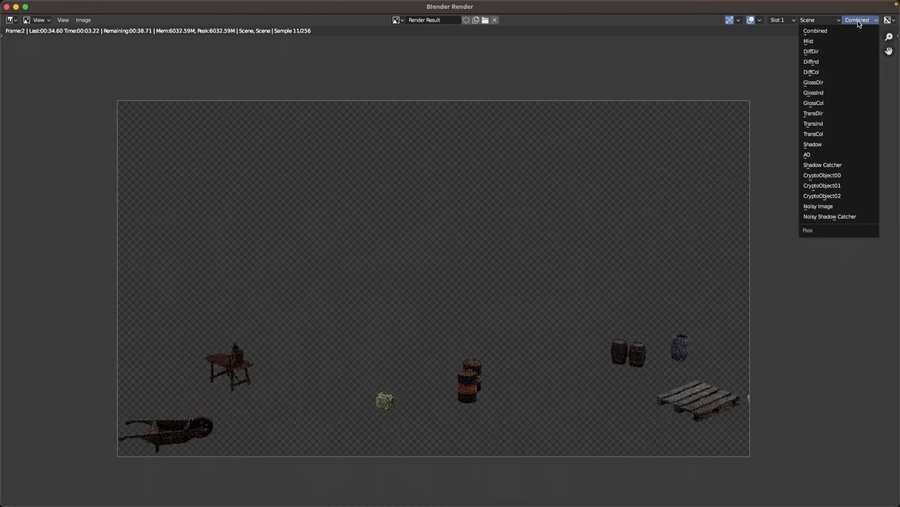
left_click(807, 155)
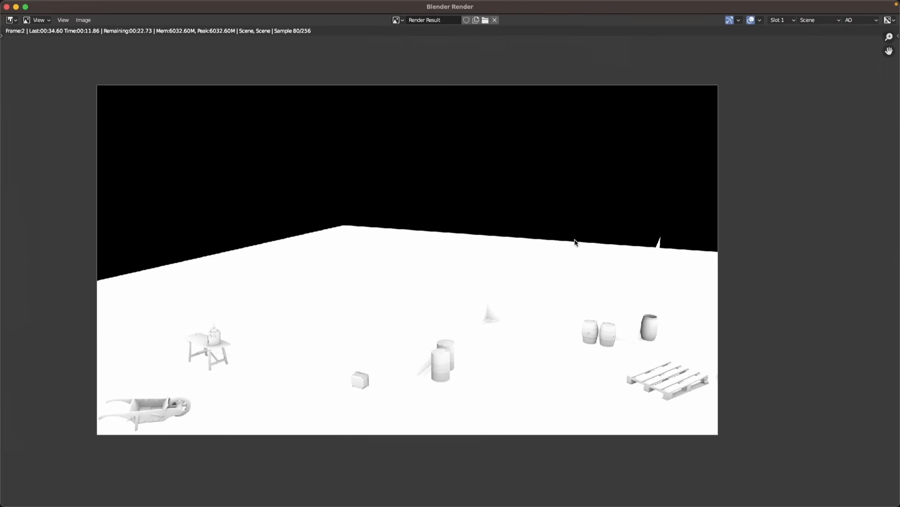
left_click(861, 21)
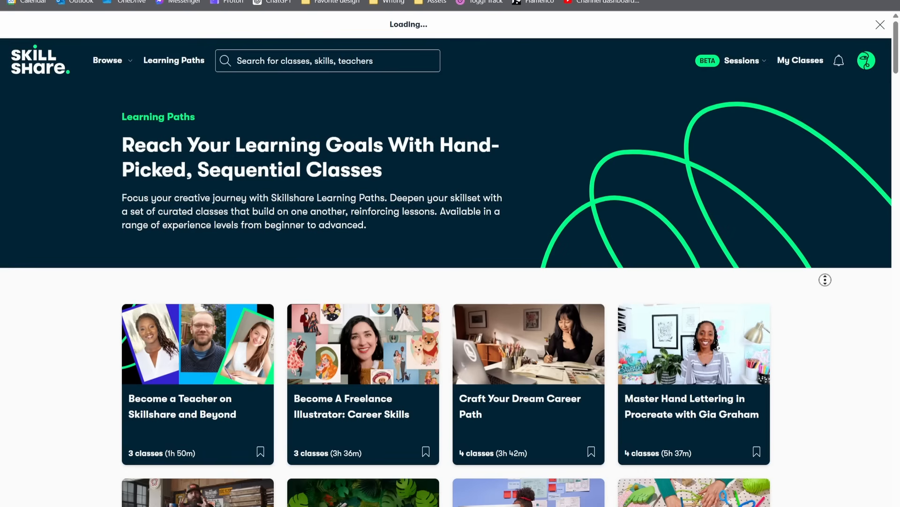
- Switch to Skillshare in the browser and look through the learning path "Become a Professional 3D Animator: Career Skills"
scroll(826, 292, "down", 8)
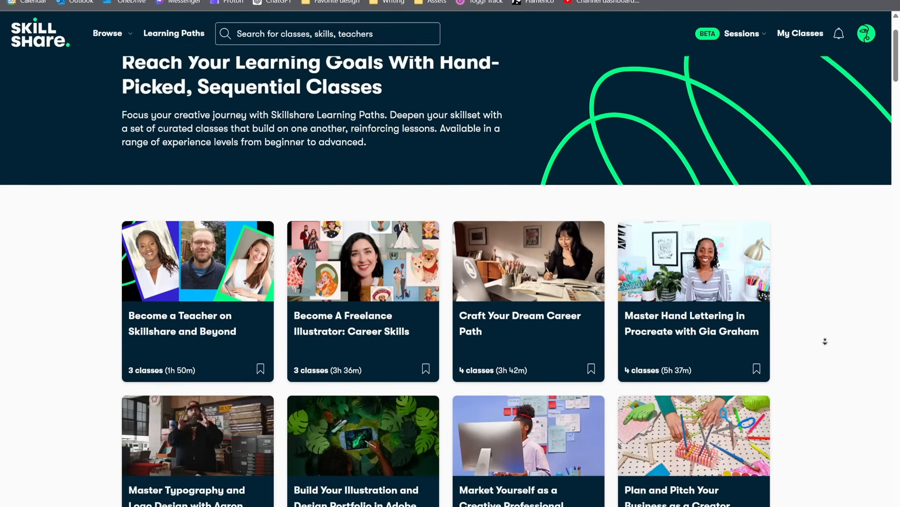
scroll(825, 337, "down", 3)
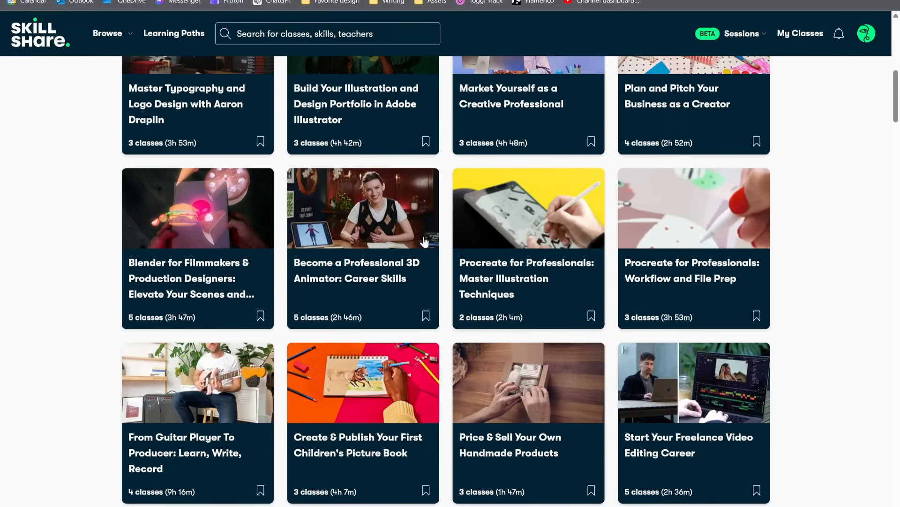
left_click(423, 242)
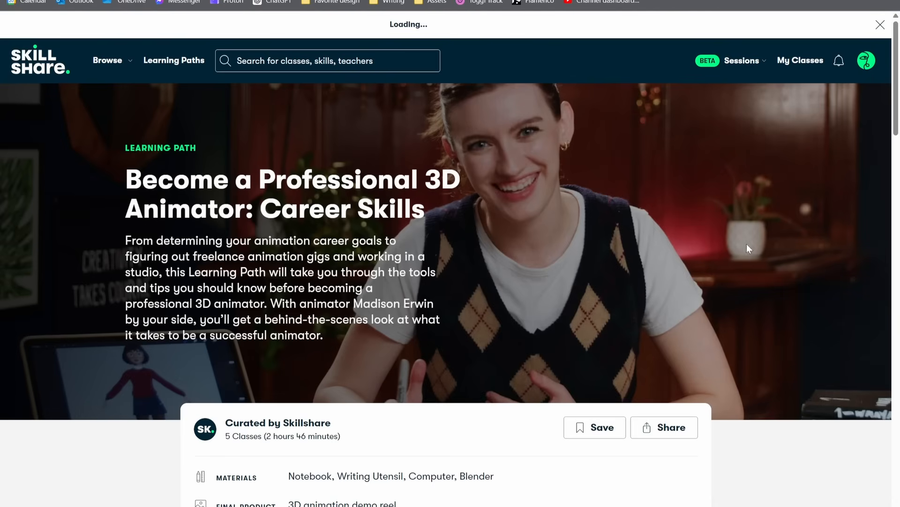
scroll(749, 252, "down", 8)
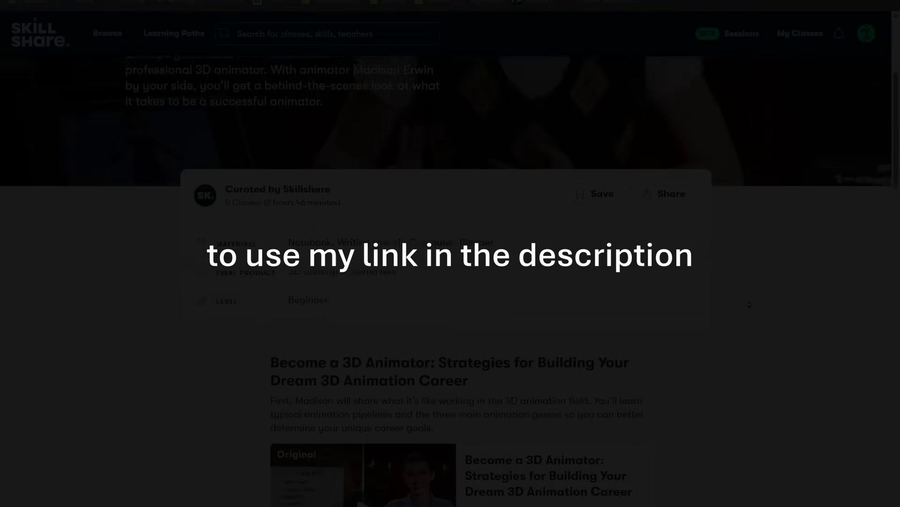
scroll(752, 301, "down", 5)
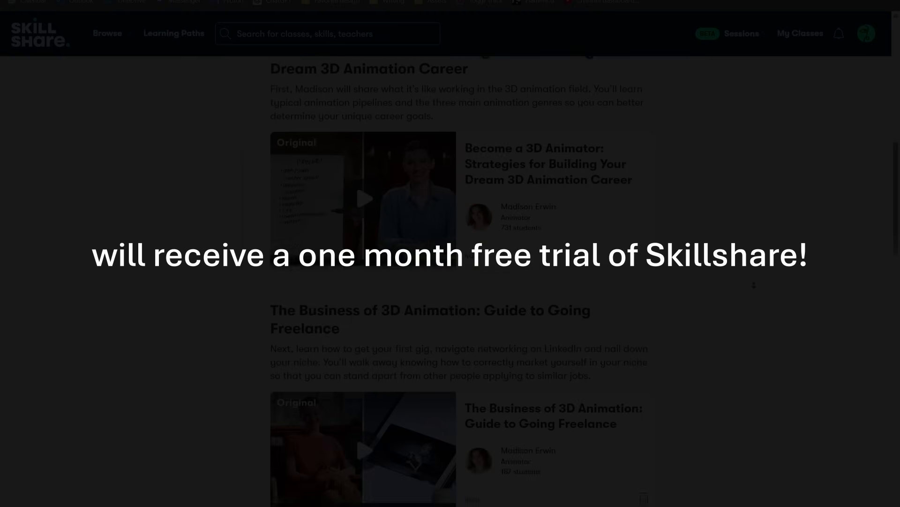
scroll(754, 285, "down", 5)
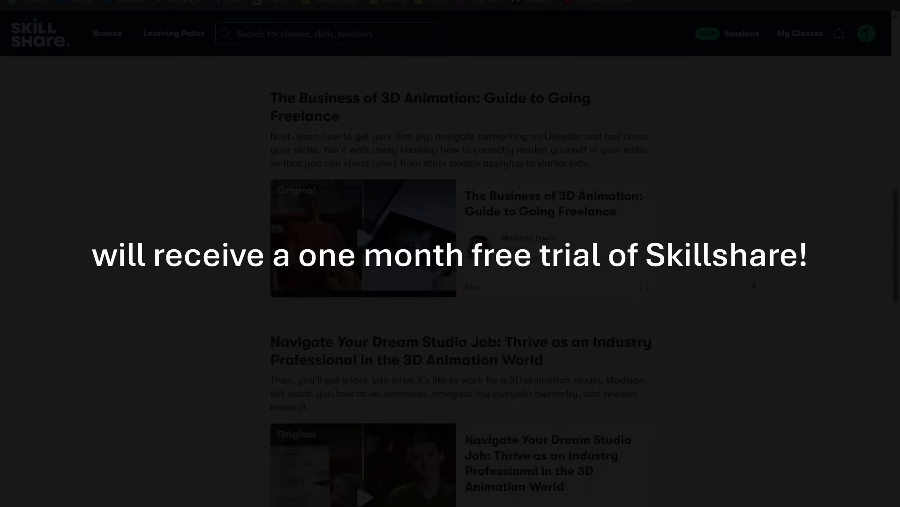
scroll(754, 285, "down", 5)
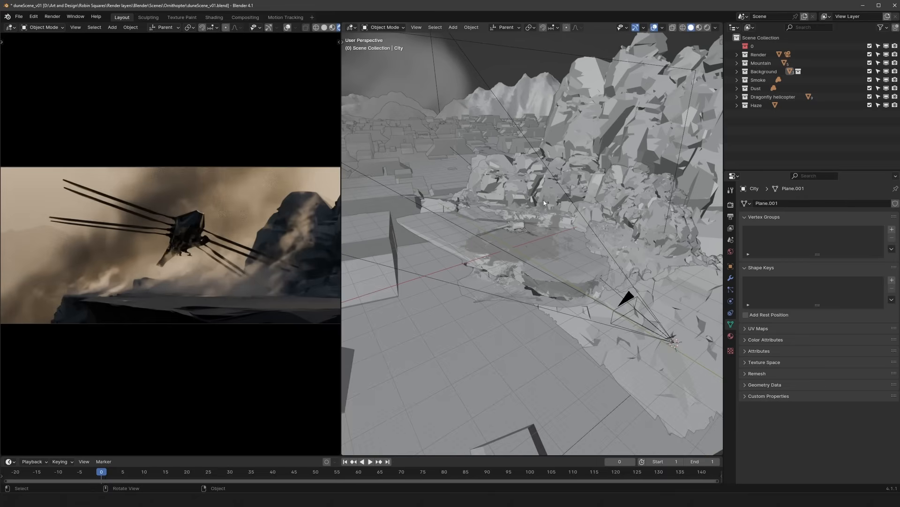
- Switch to the duneScene_v01 Blender scene and toggle the Mountain, Smoke and Dust collections off and on to check their contribution
scroll(576, 231, "up", 3)
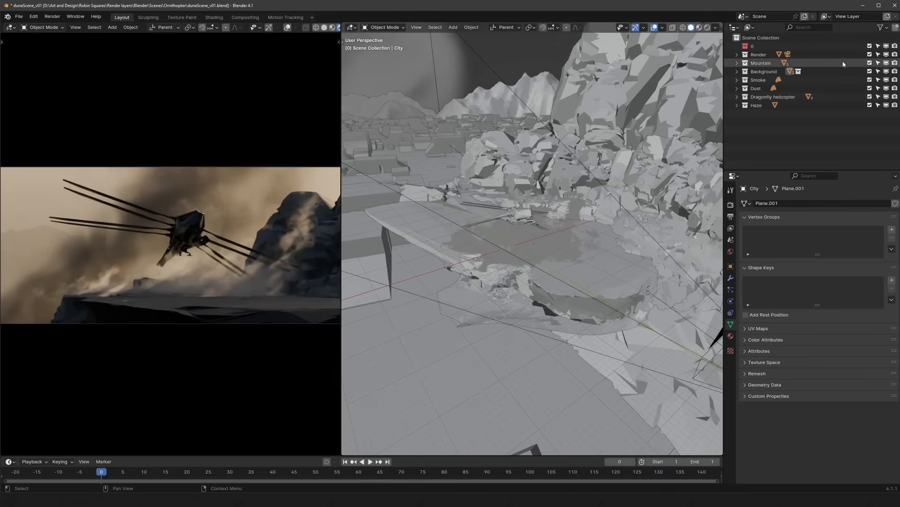
left_click(870, 63)
left_click(870, 63)
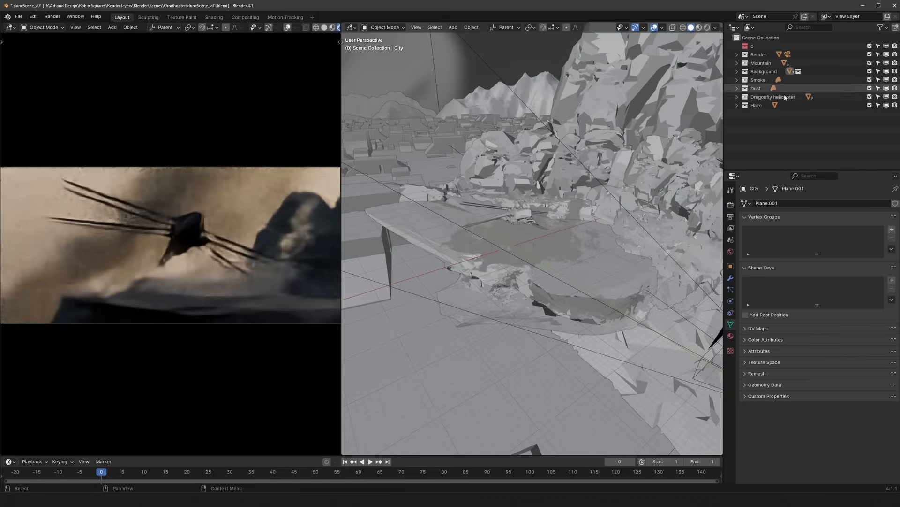
left_click(795, 80)
left_click(870, 80)
left_click(870, 79)
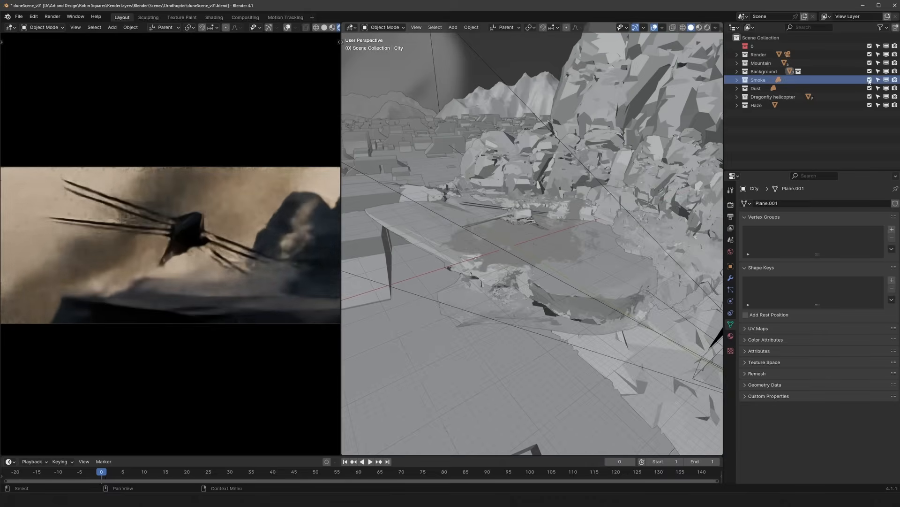
left_click(870, 89)
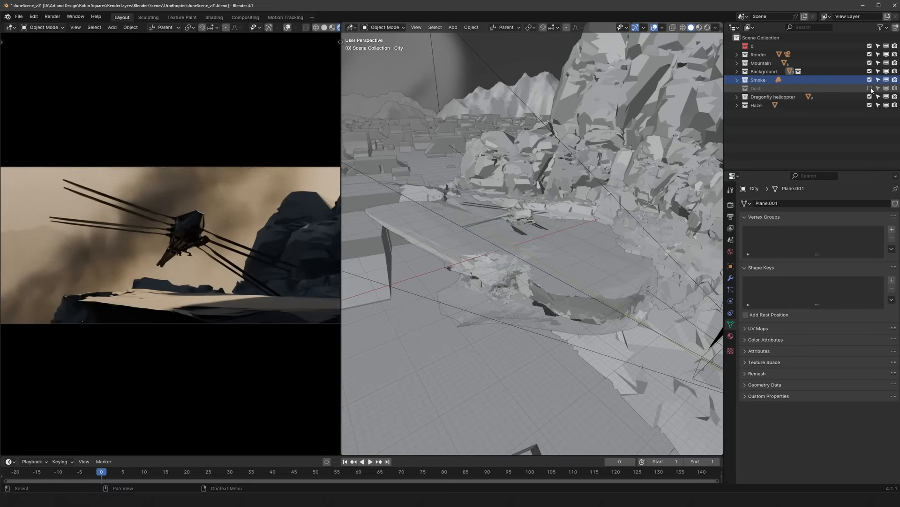
left_click(870, 88)
left_click(791, 97)
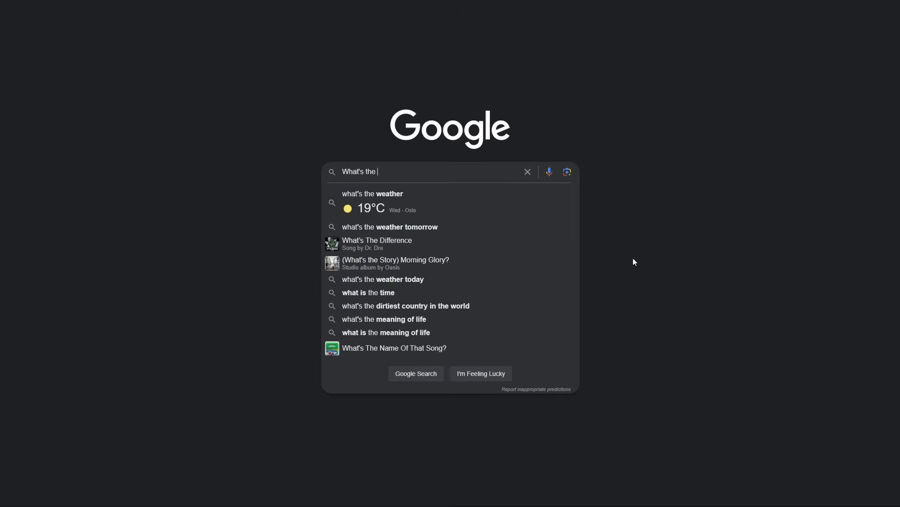
- Search Google for what the dragonfly helicopter is and highlight the sentence part naming "ornithopters" in the Reddit comment
type("dragonfly hilcopter")
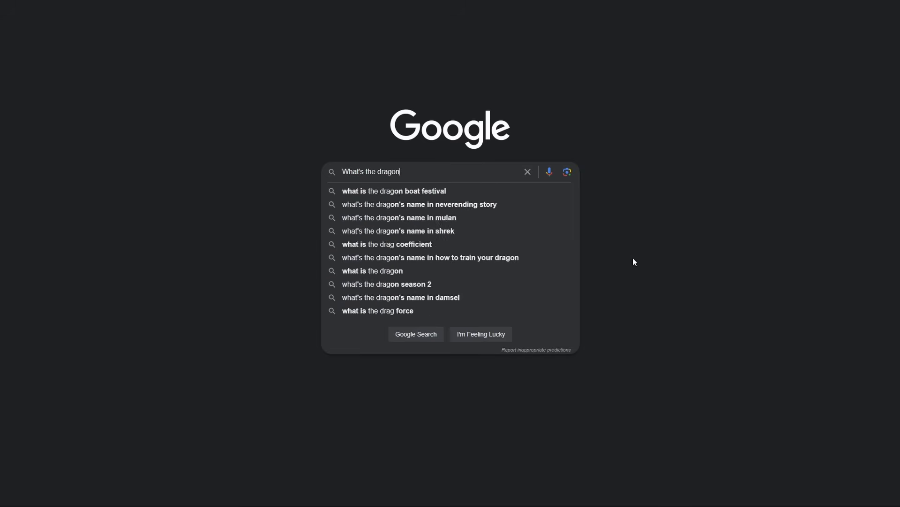
type(" from")
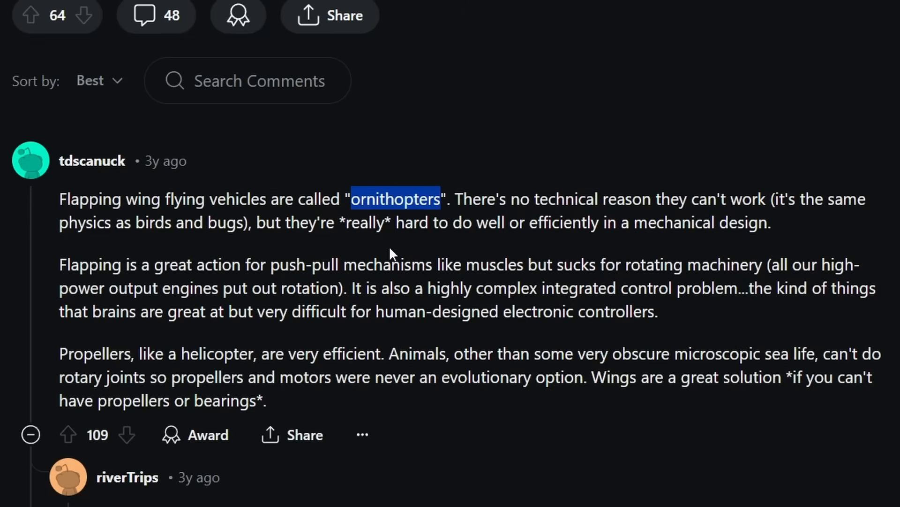
left_click_drag(60, 201, 430, 208)
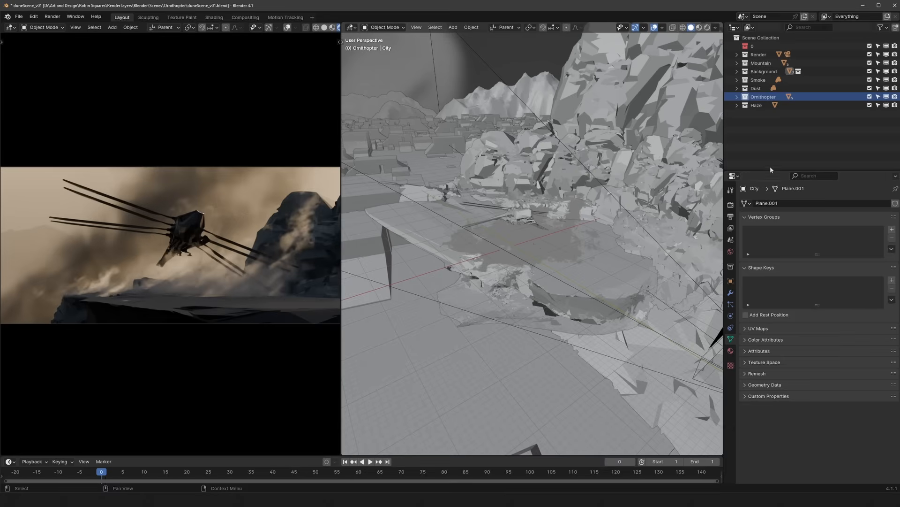
- Open the view layer properties and add a new view layer to the scene
left_click(730, 229)
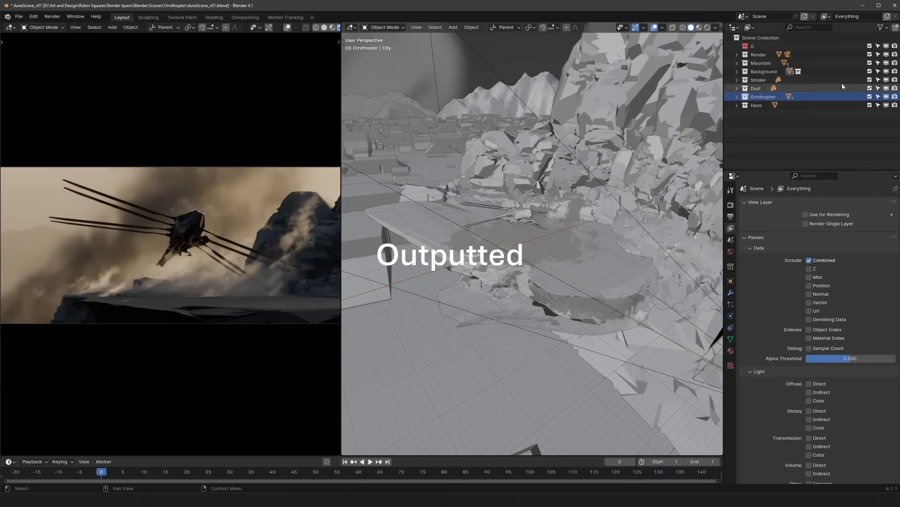
left_click(887, 16)
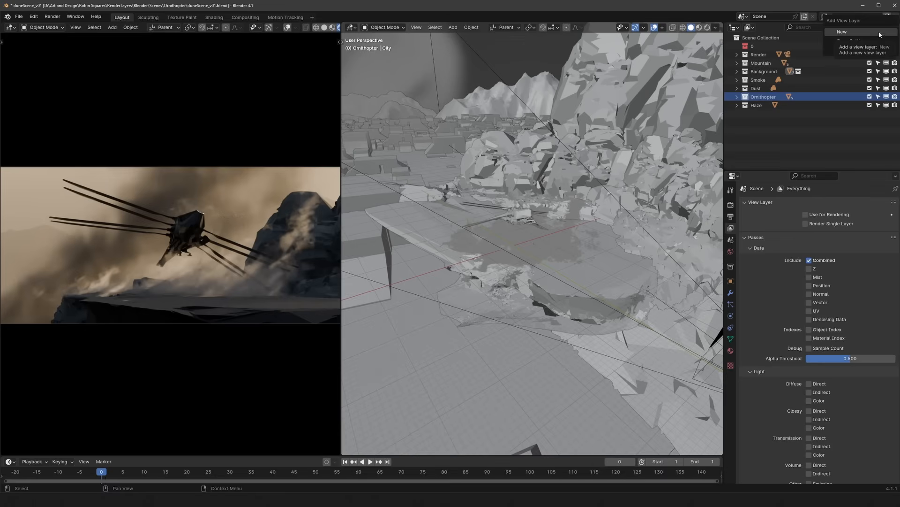
left_click(851, 32)
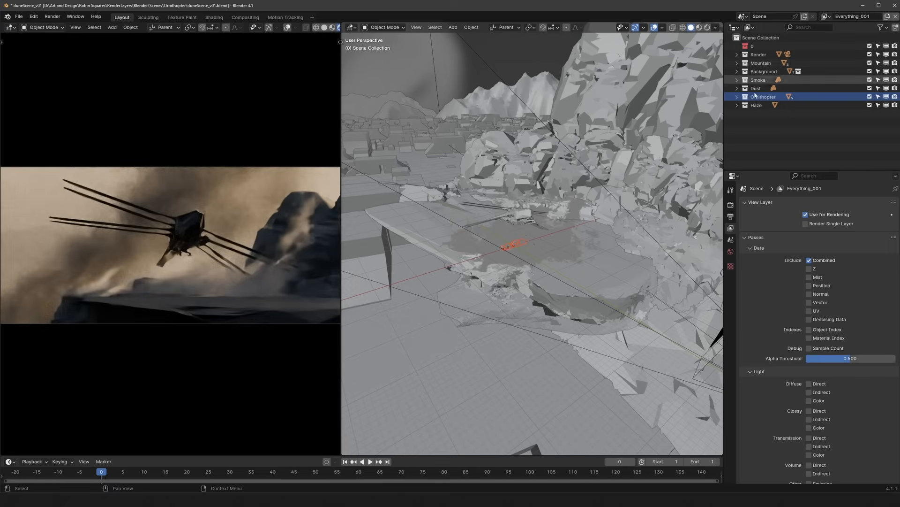
scroll(526, 253, "up", 5)
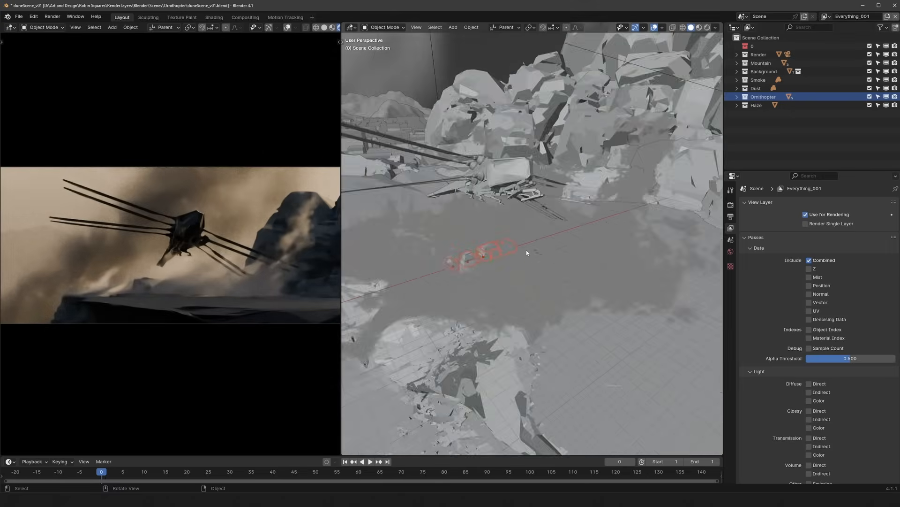
scroll(526, 253, "up", 5)
middle_click_drag(483, 257, 553, 262, "shift")
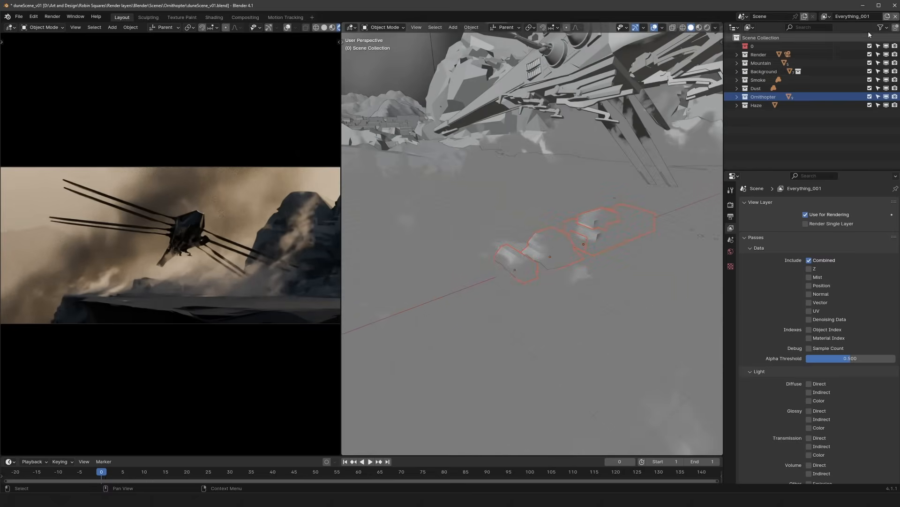
- Locate the stray cubes in the outliner and exclude their Greebles collection inside Background from the new view layer
left_click(887, 16)
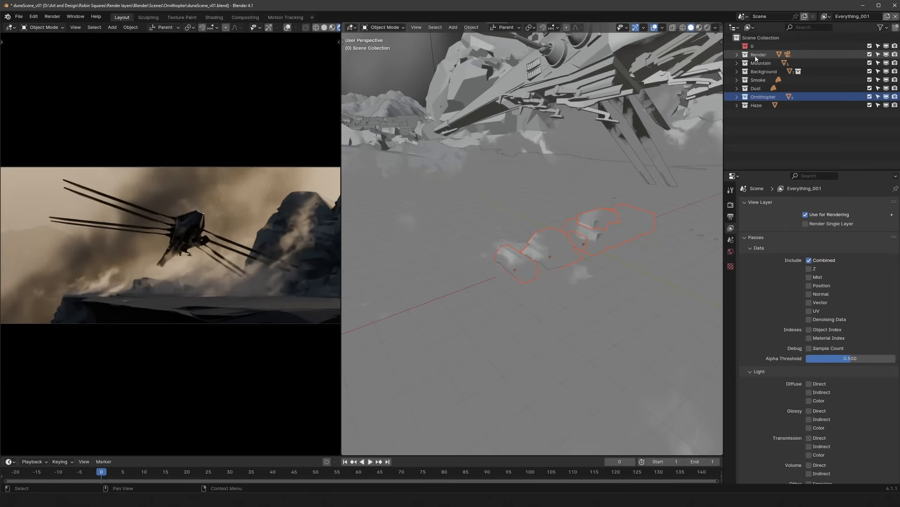
left_click(592, 225)
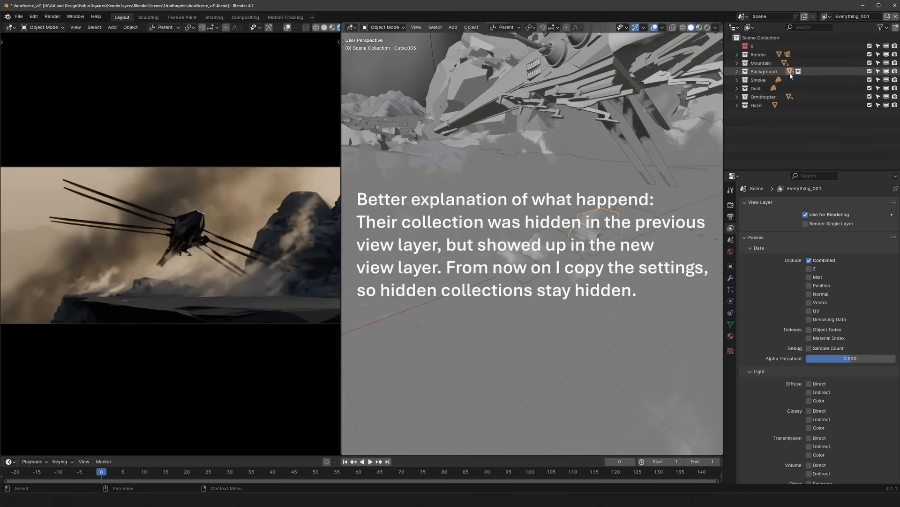
key("KP_Decimal")
left_click(770, 74)
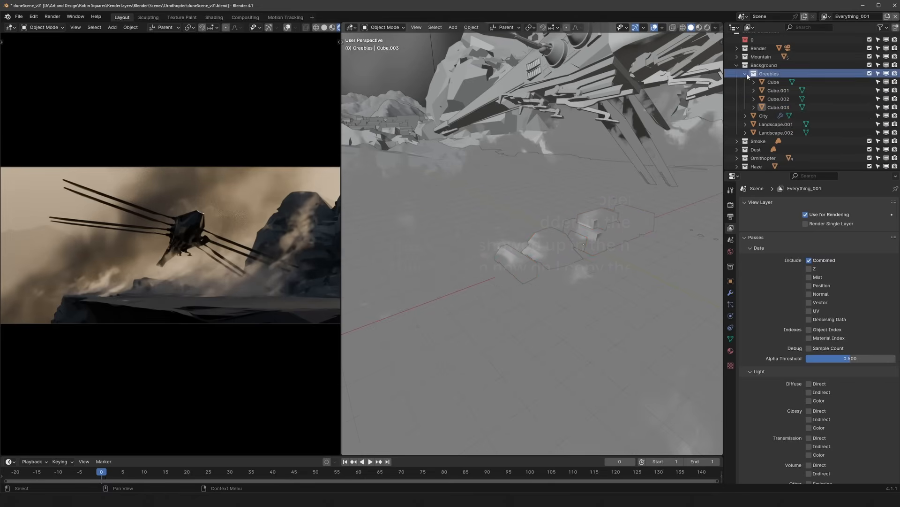
left_click(746, 75)
left_click(869, 80)
- Rename the view layer Background and exclude the Render, Mountain, Smoke, Dust, Ornithopter and Haze collections from it
left_click(855, 17)
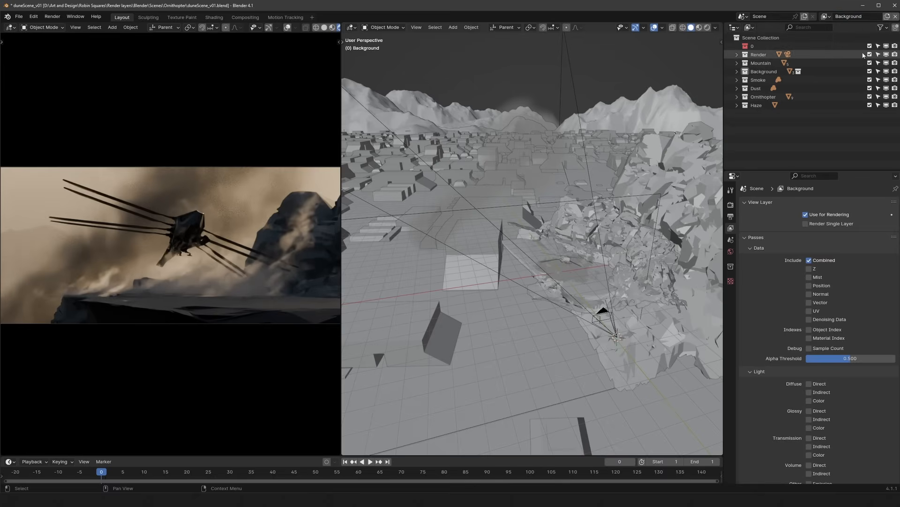
left_click_drag(870, 54, 870, 106)
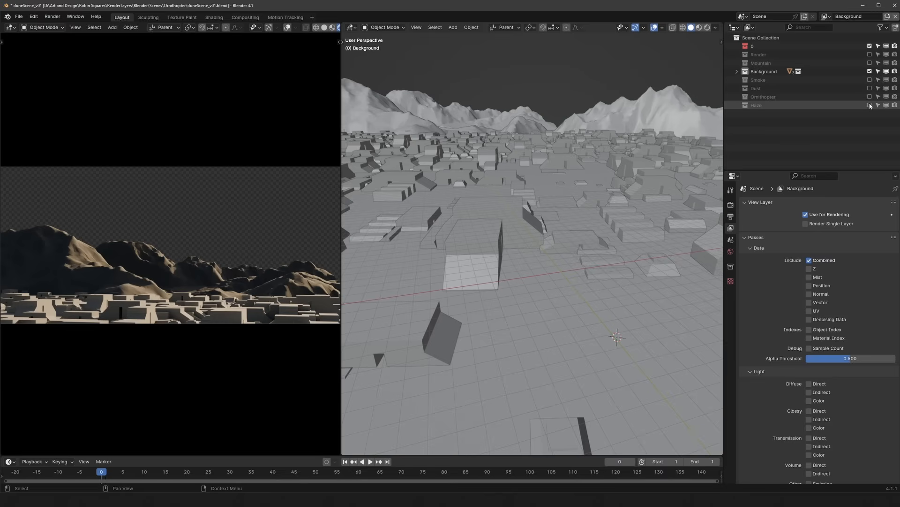
- Add a view layer named Smoke with copied settings, excluding the Background collection and including only the Smoke collection's content
left_click(888, 17)
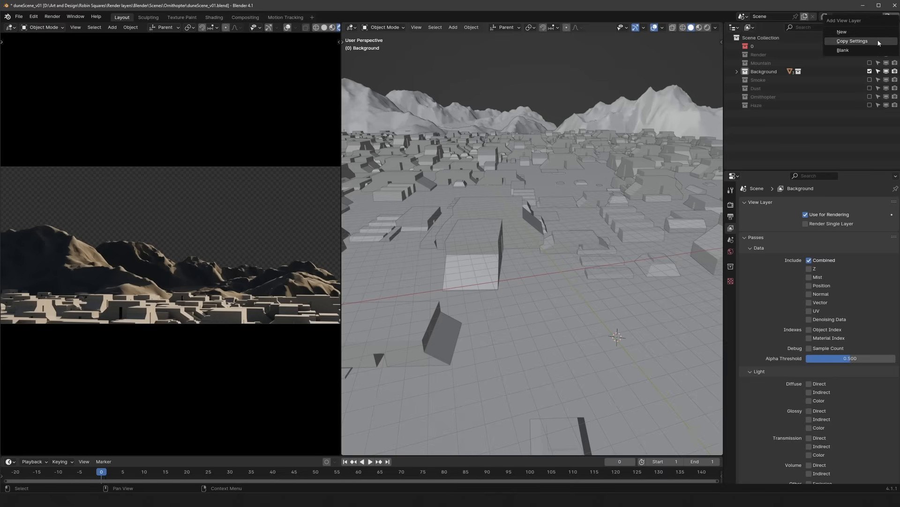
left_click(879, 41)
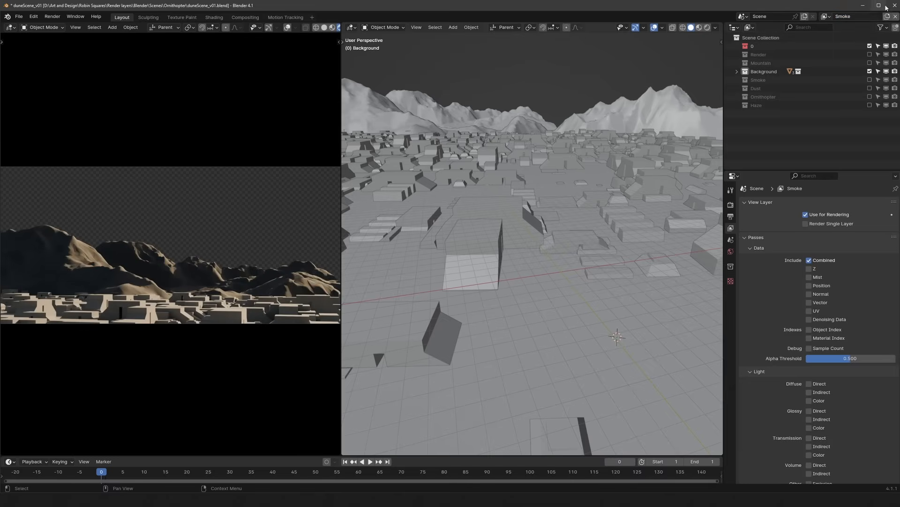
left_click(870, 72)
left_click(870, 80)
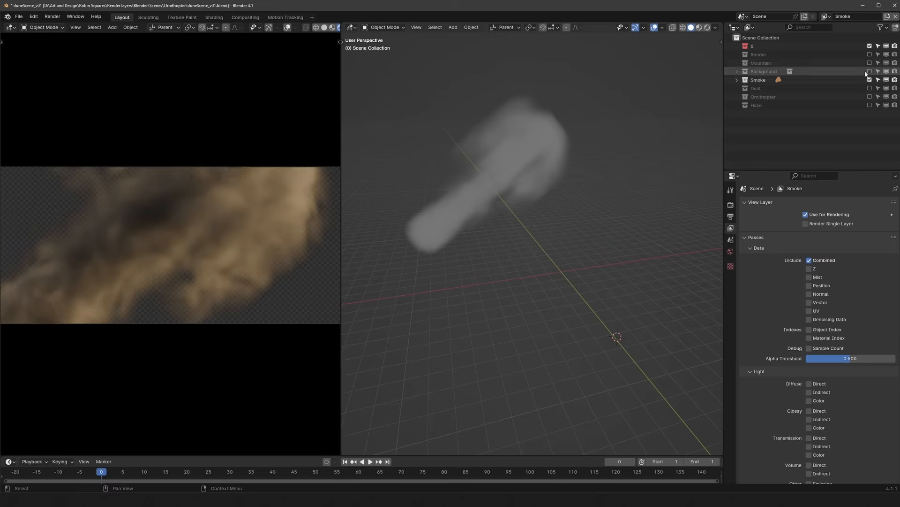
- Add a view layer named Mountain with copied settings, including the Mountain collection and excluding Smoke
left_click(889, 16)
left_click(881, 41)
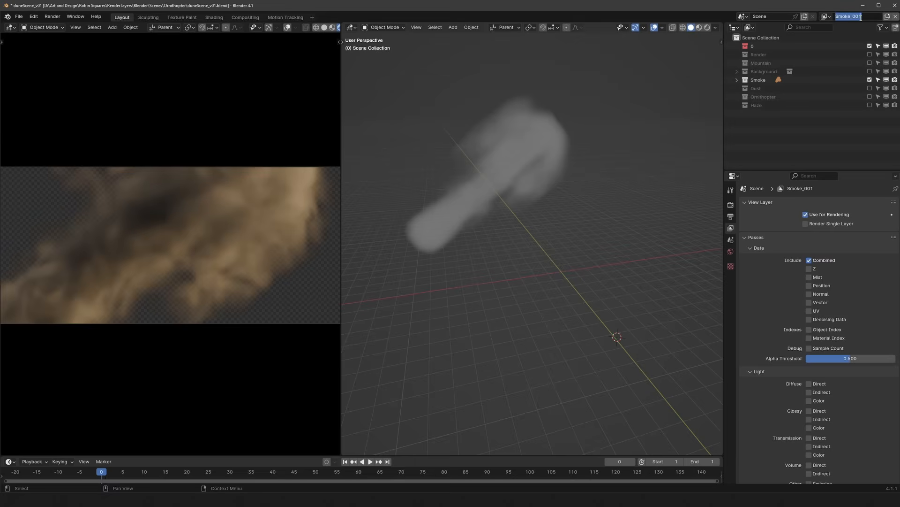
type("Mountain")
key("Return")
left_click(870, 63)
left_click(869, 80)
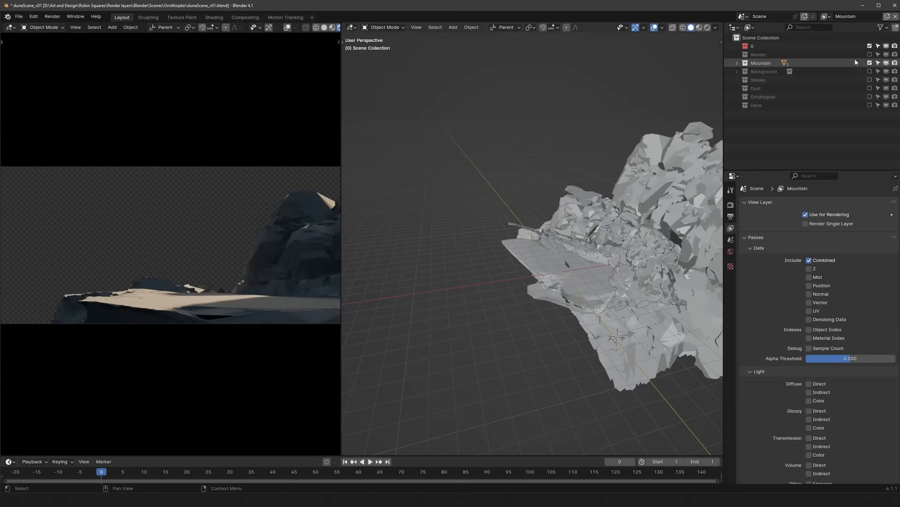
- Add a view layer named Ornithopter with copied settings, including the Ornithopter collection and excluding Mountain
left_click(888, 16)
left_click(862, 41)
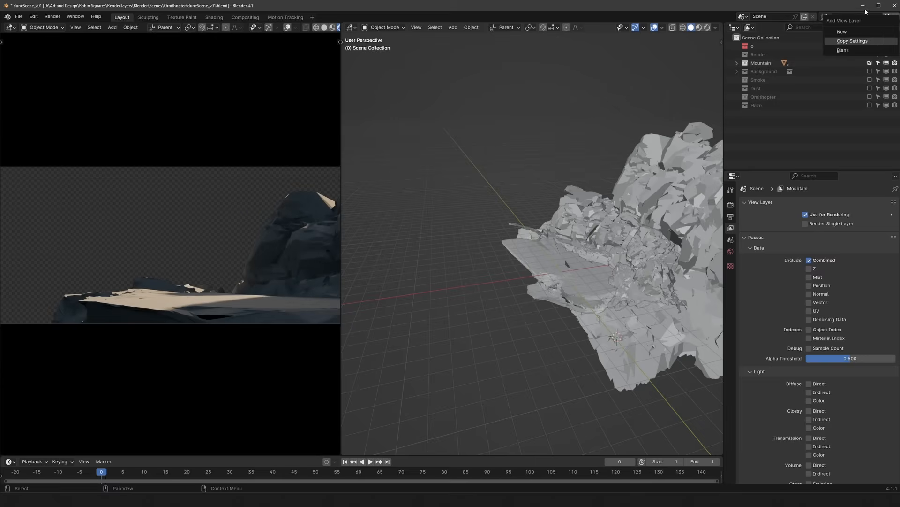
double_click(863, 17)
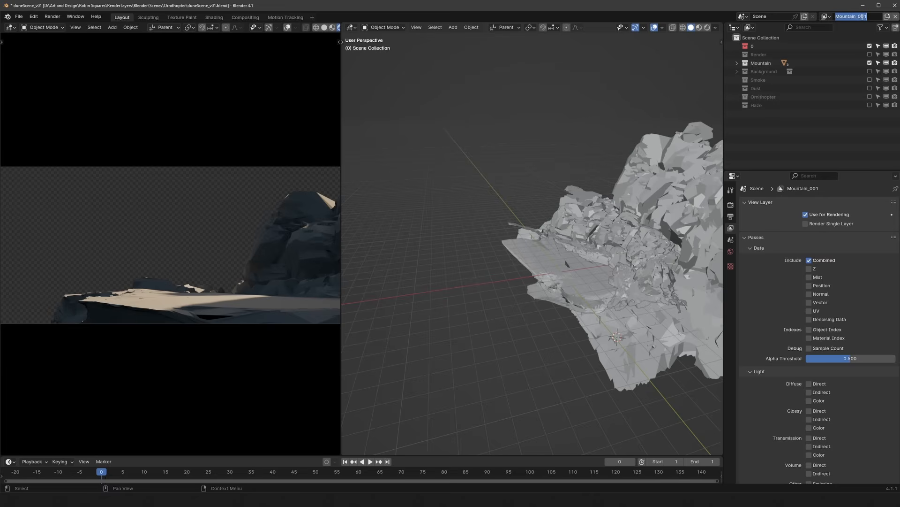
left_click(869, 63)
left_click(870, 96)
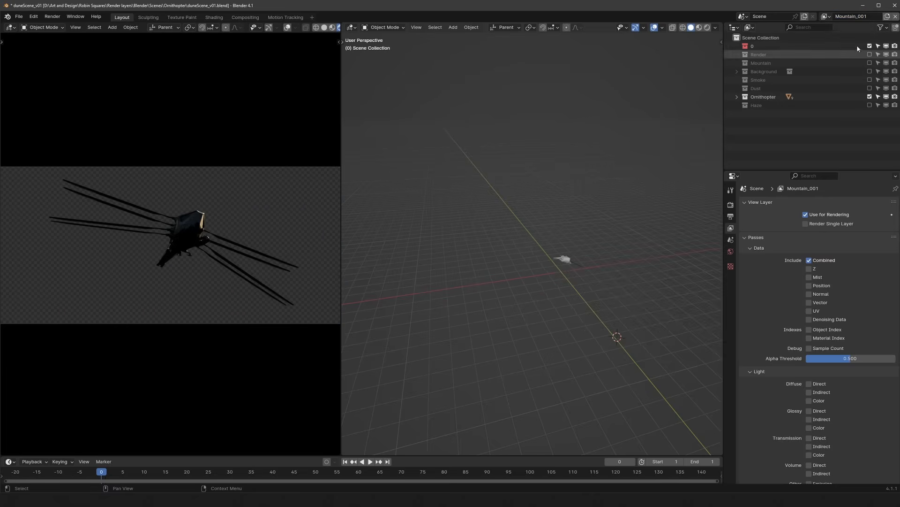
type("Ornithopter")
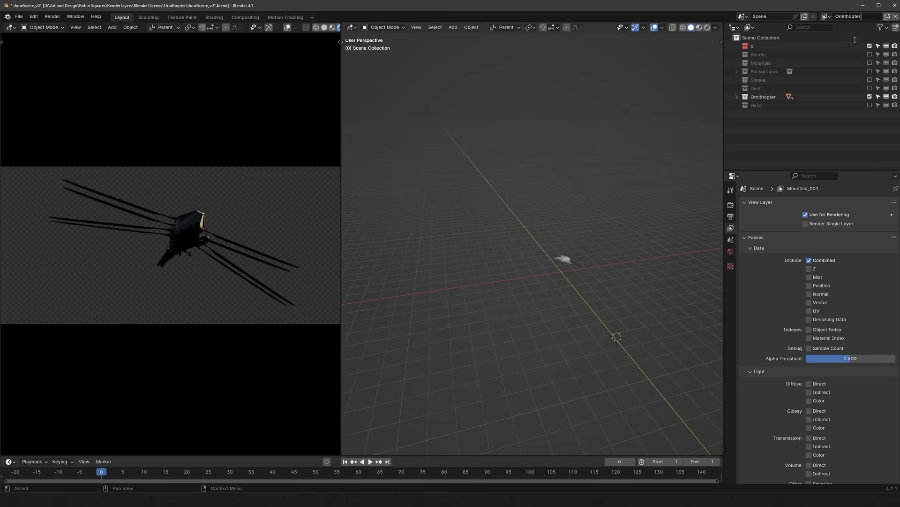
key("Return")
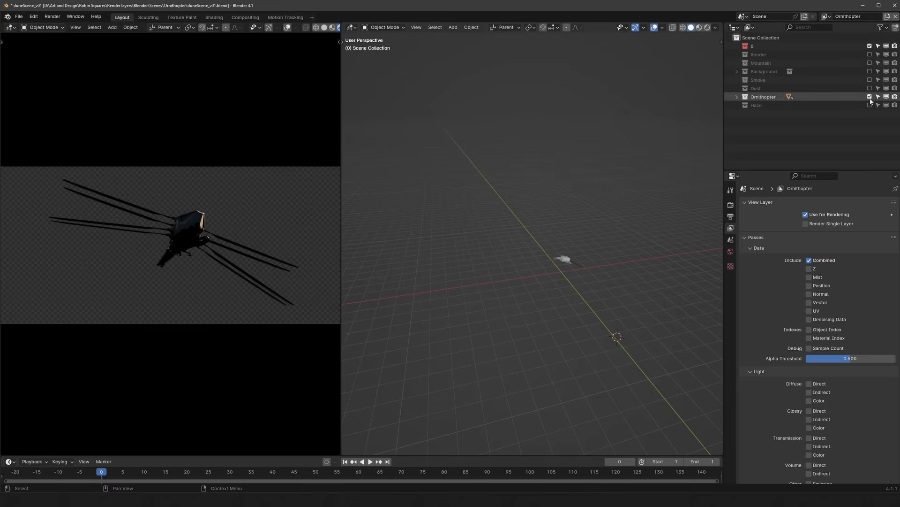
- Add a Dust view layer with copied settings, and include the Haze collection in the Background view layer
left_click(887, 16)
left_click(872, 43)
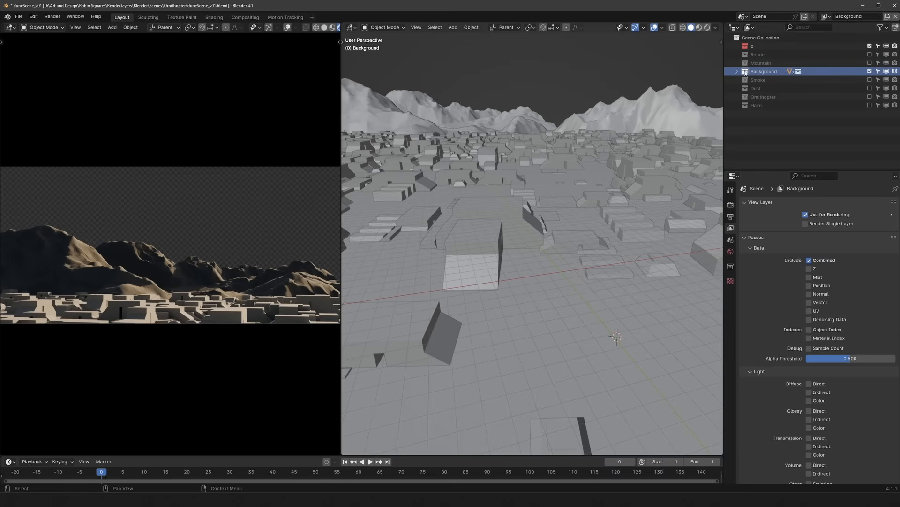
left_click(870, 105)
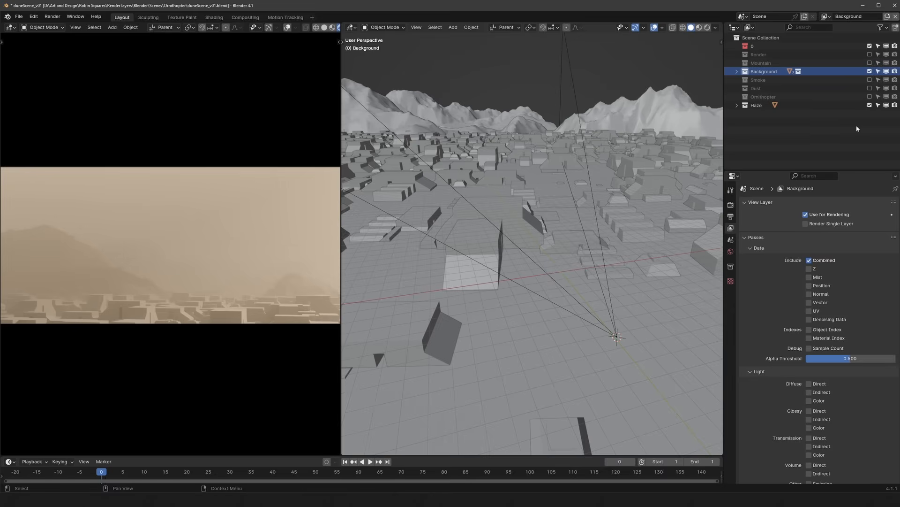
- Compare the isolated dust in the Dust view layer with the full scene in the Everything view layer, ending on Dust
left_click(826, 16)
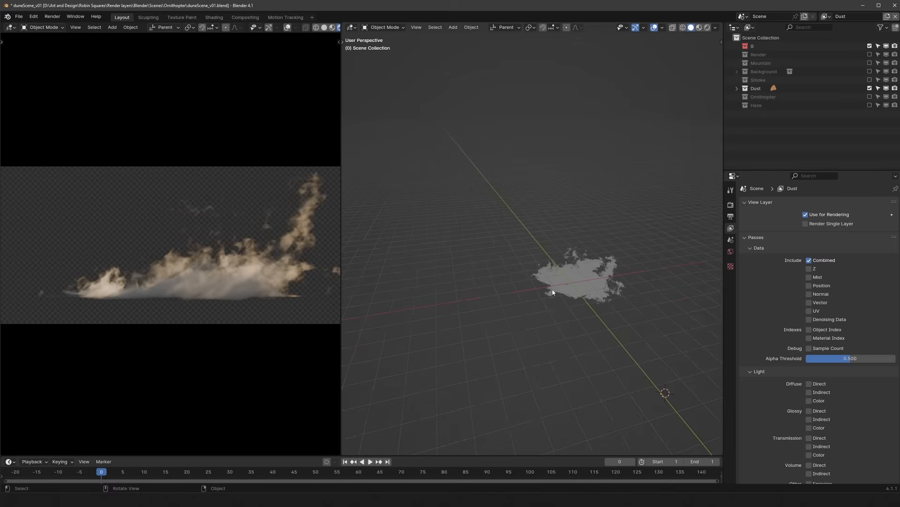
middle_click_drag(695, 113, 605, 285)
middle_click_drag(559, 180, 522, 244)
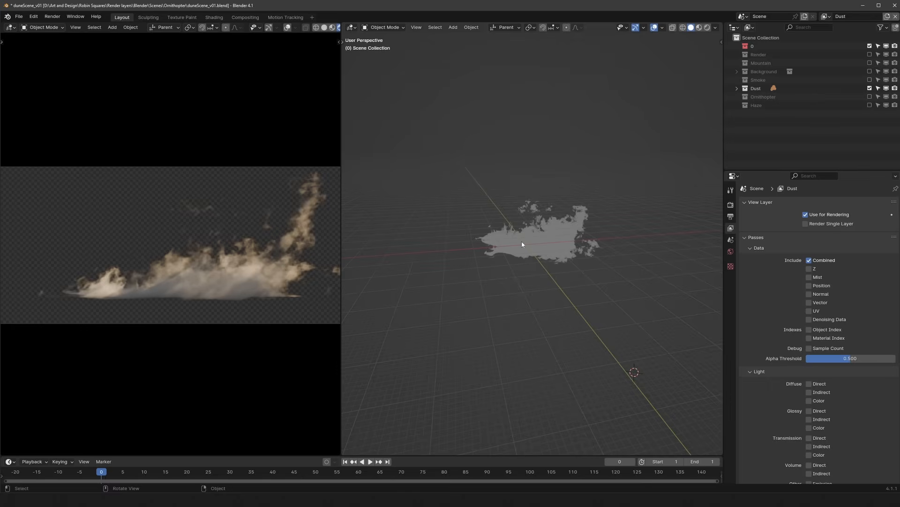
left_click(825, 17)
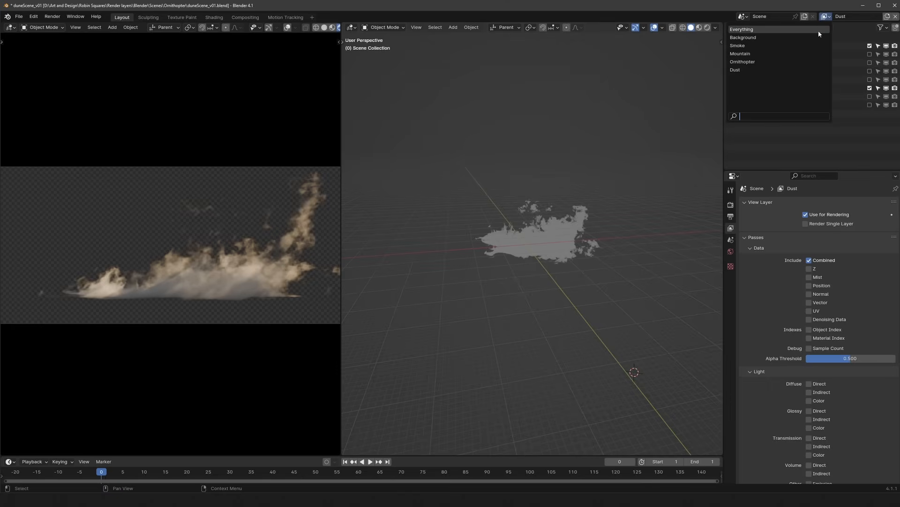
key("Return")
middle_click_drag(528, 189, 624, 200)
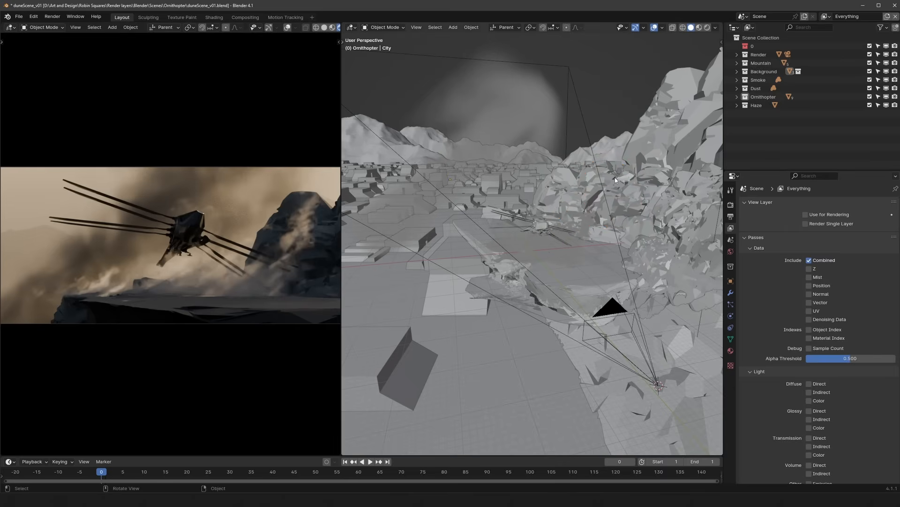
left_click(825, 16)
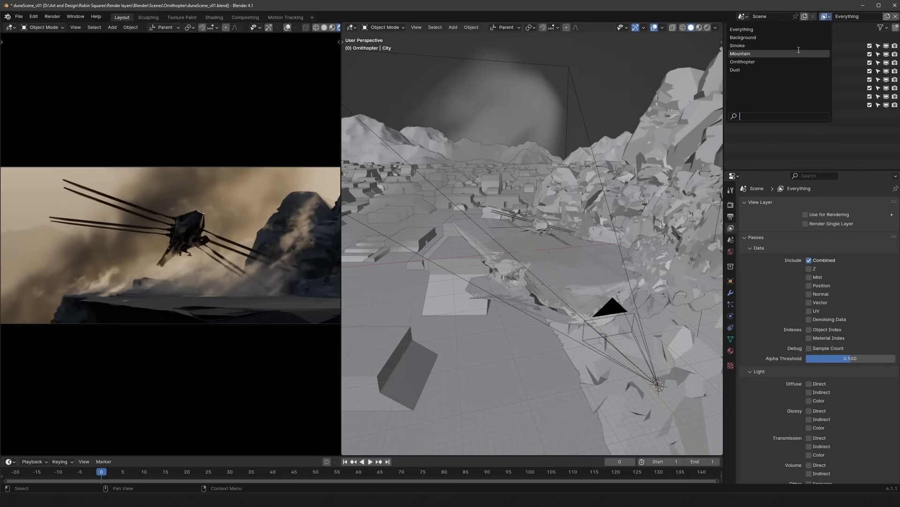
left_click(781, 70)
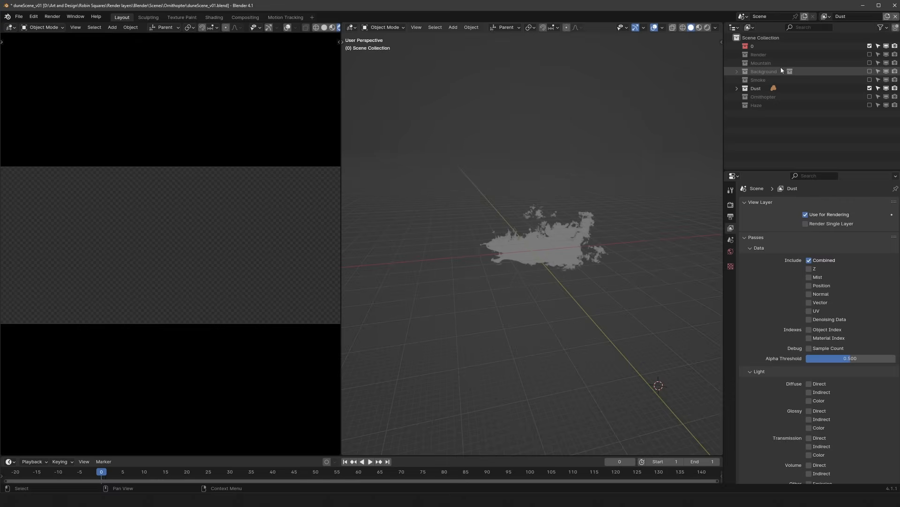
- Enlarge the outliner and show the Indirect Only toggles for its collections
left_click_drag(751, 171, 751, 200)
left_click_drag(723, 121, 687, 121)
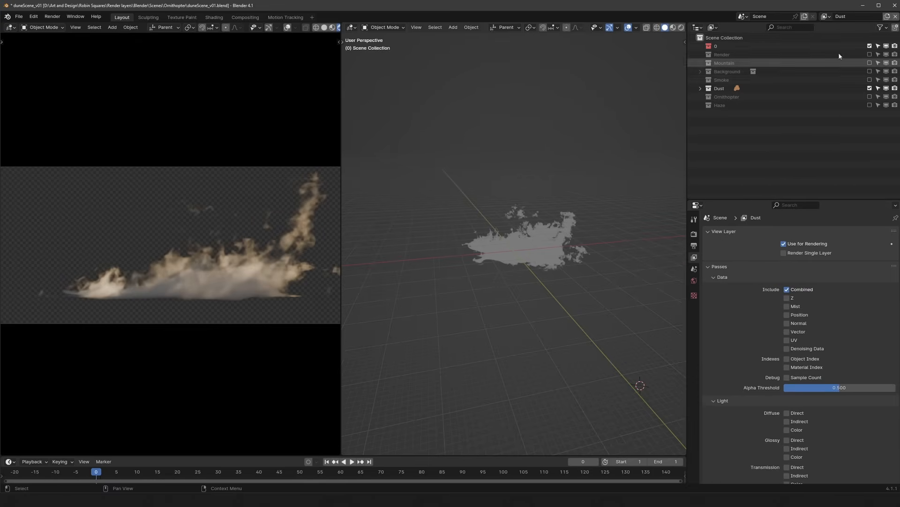
left_click(886, 28)
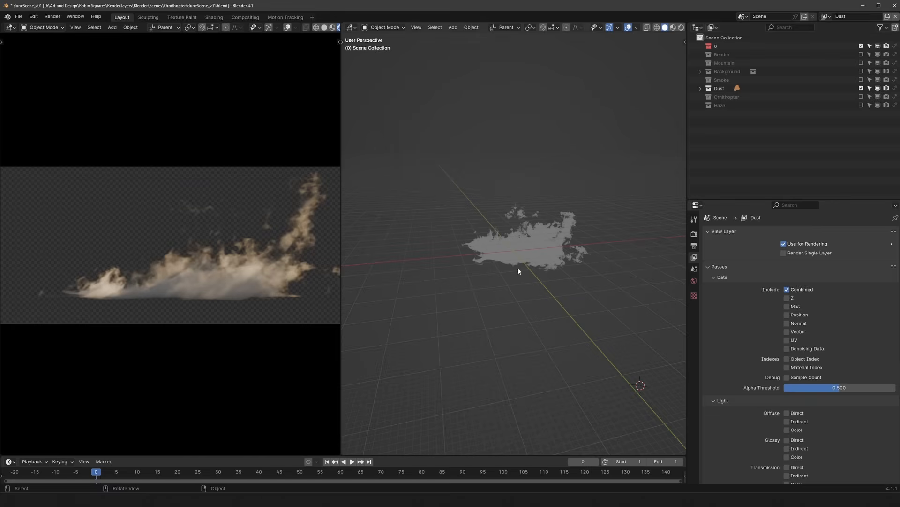
- Include the Mountain collection in the Dust view layer and set it to Indirect Only
left_click(733, 64)
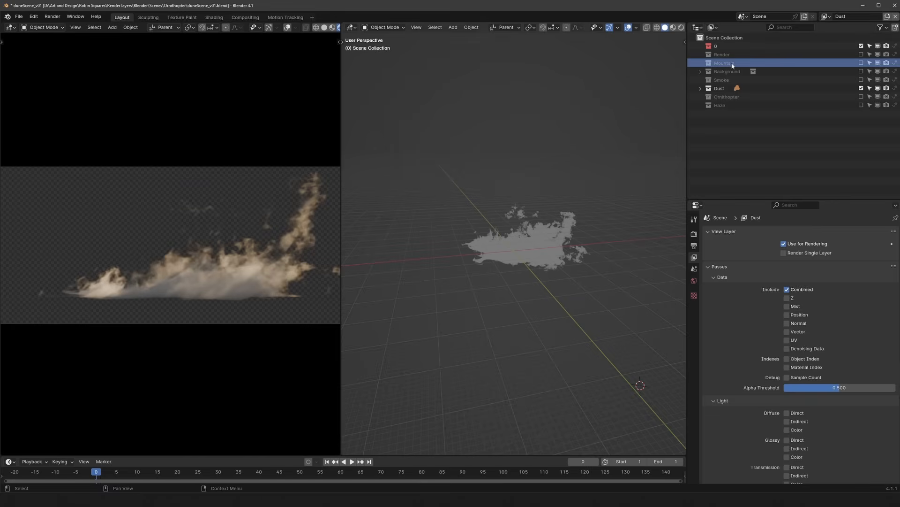
left_click(861, 63)
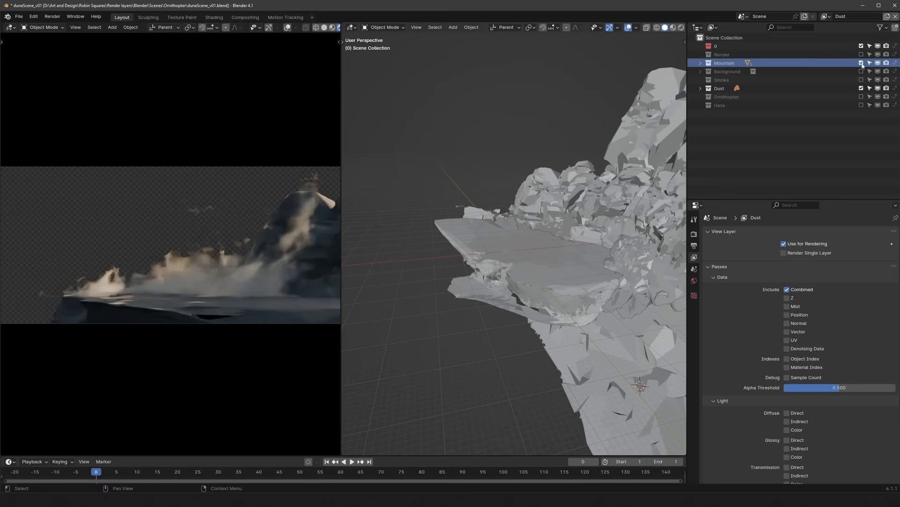
left_click(895, 63)
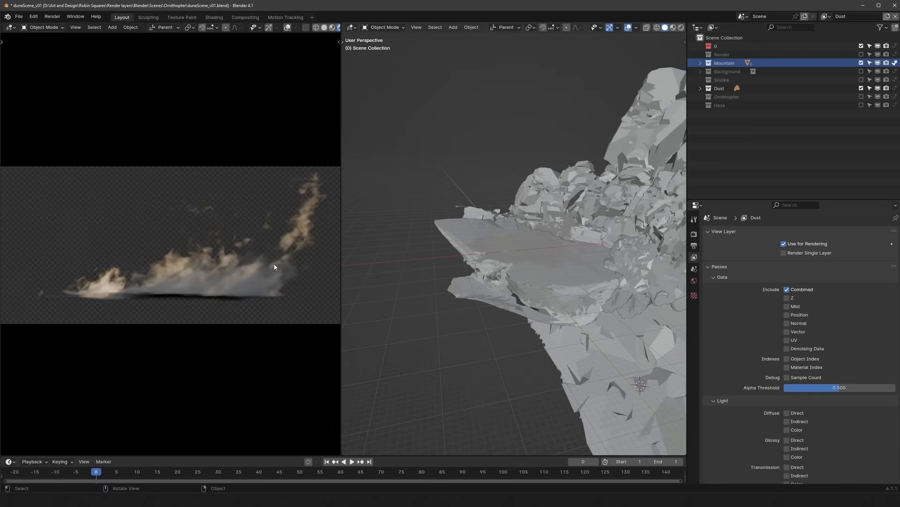
- Include the Ornithopter collection as Indirect Only in the Dust view layer, and mark the other non-dust collections Indirect Only too
left_click(862, 97)
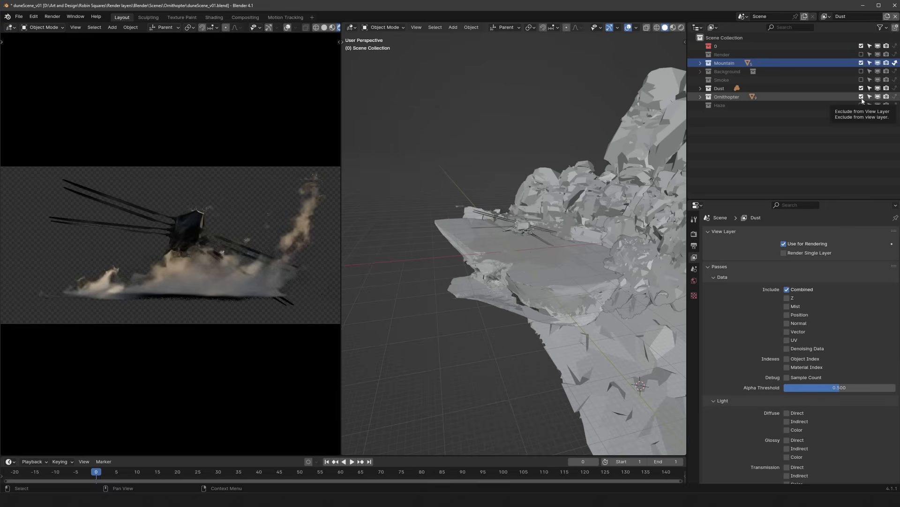
left_click(895, 97)
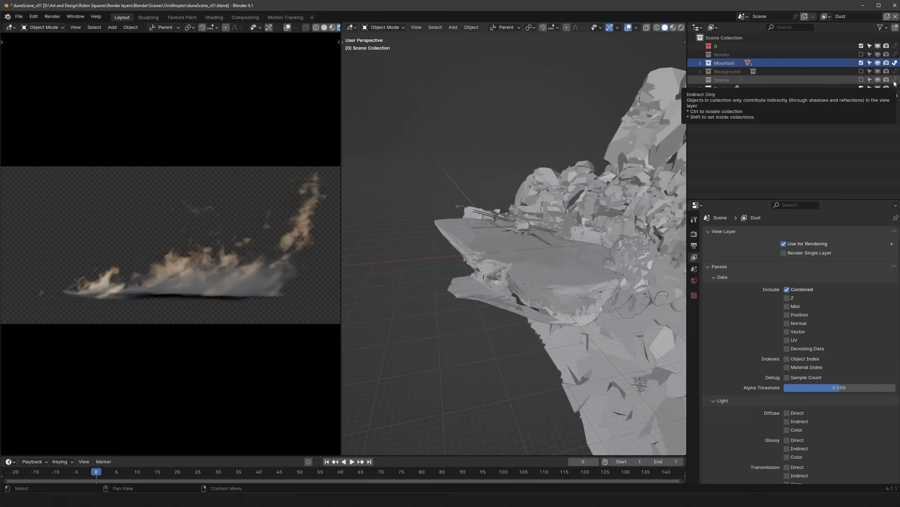
left_click_drag(895, 83, 895, 54)
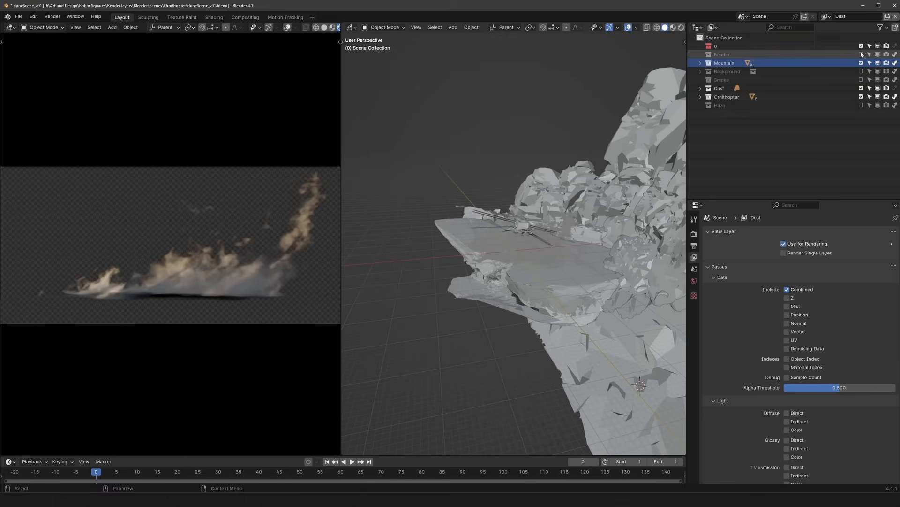
- Toggle the Smoke collection to compare its effect on the dust, leave it excluded, and include the Haze collection
left_click(861, 80)
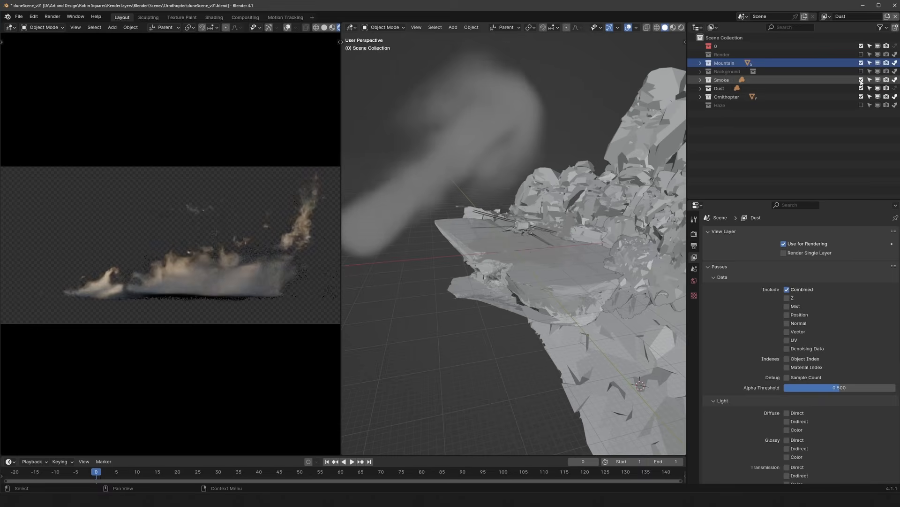
left_click(861, 80)
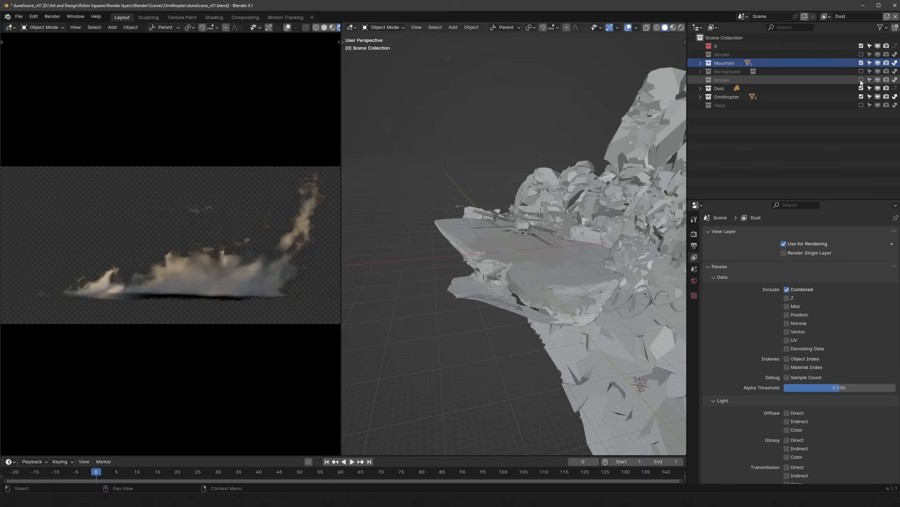
left_click(862, 80)
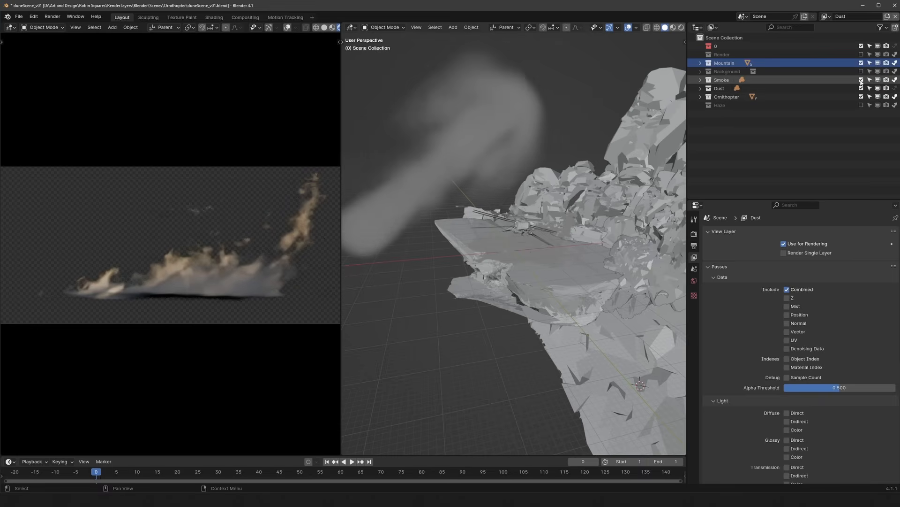
left_click(861, 79)
left_click(861, 105)
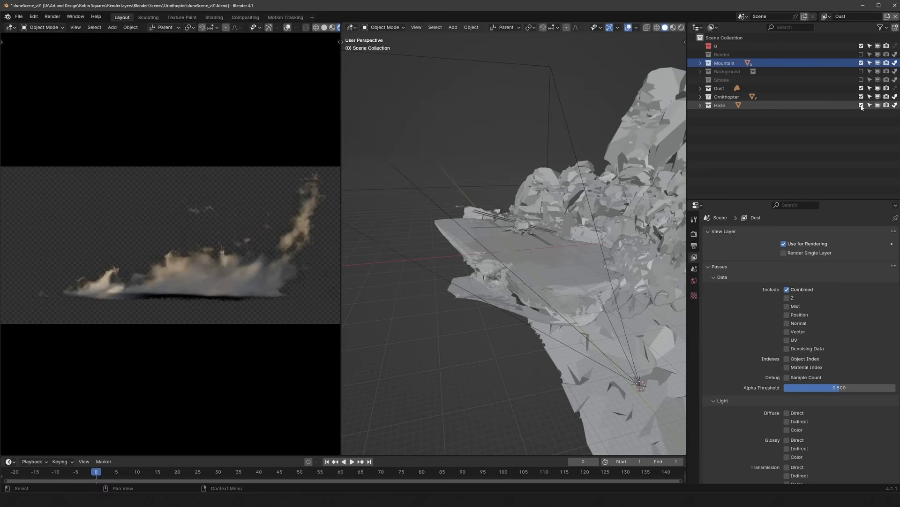
- Exclude the Haze collection from the Dust view layer and clear Indirect Only on the excluded Render, Background, Smoke and Haze collections
left_click(861, 105)
left_click(861, 71)
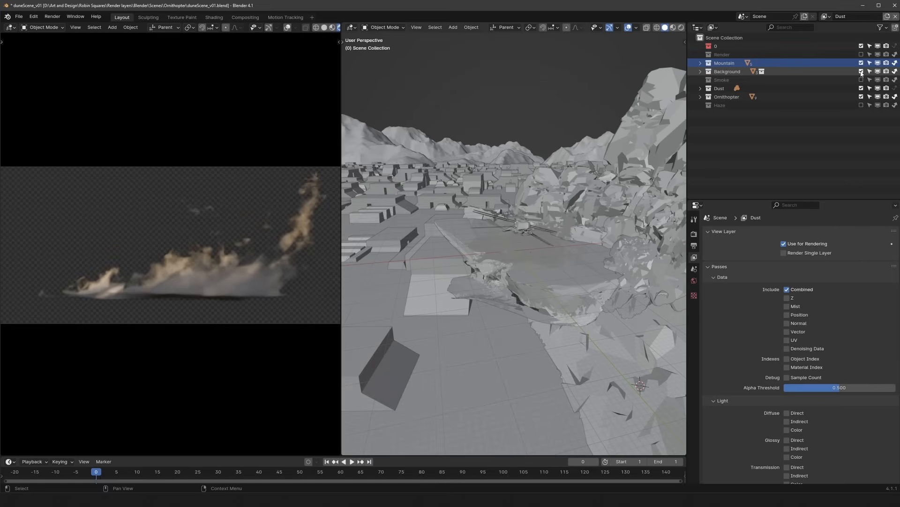
left_click(861, 71)
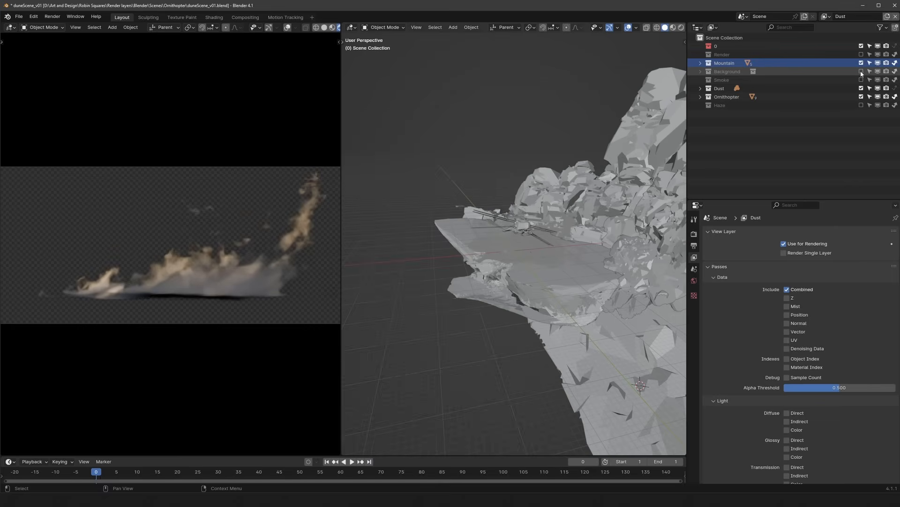
left_click_drag(895, 72, 894, 80)
left_click(894, 105)
left_click(895, 56)
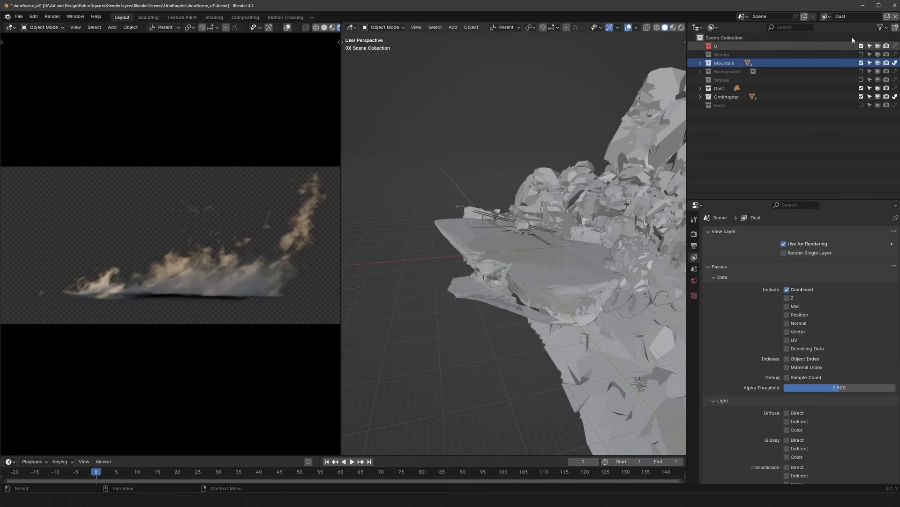
- In the Mountain view layer, include Ornithopter and Dust and set Indirect Only for the collections from Background through Haze
left_click(825, 17)
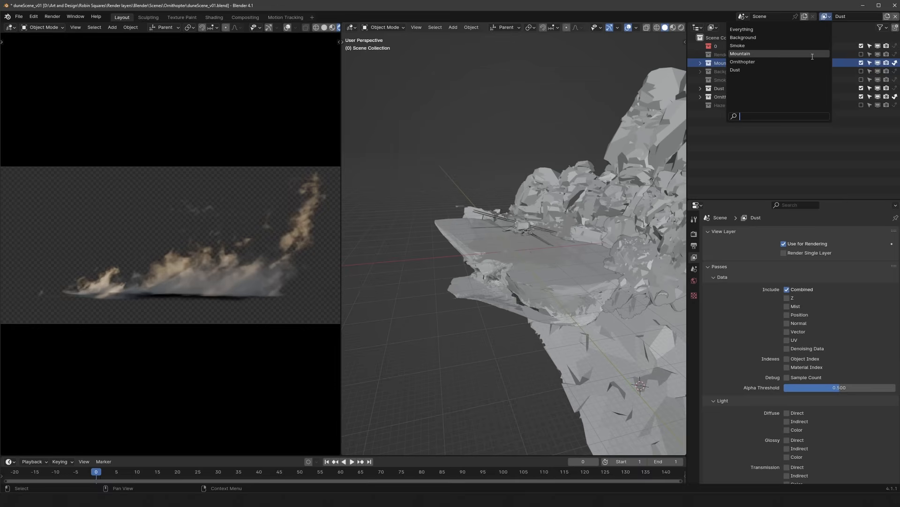
left_click(813, 54)
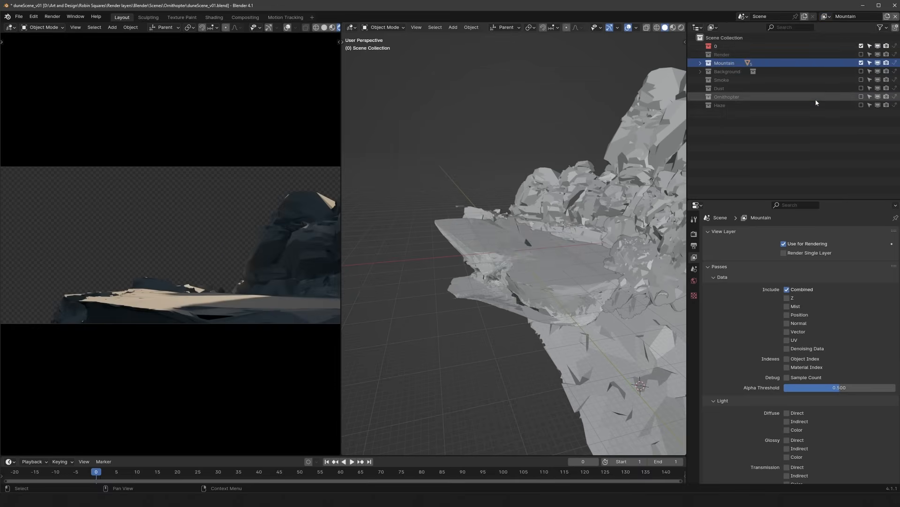
left_click(862, 97)
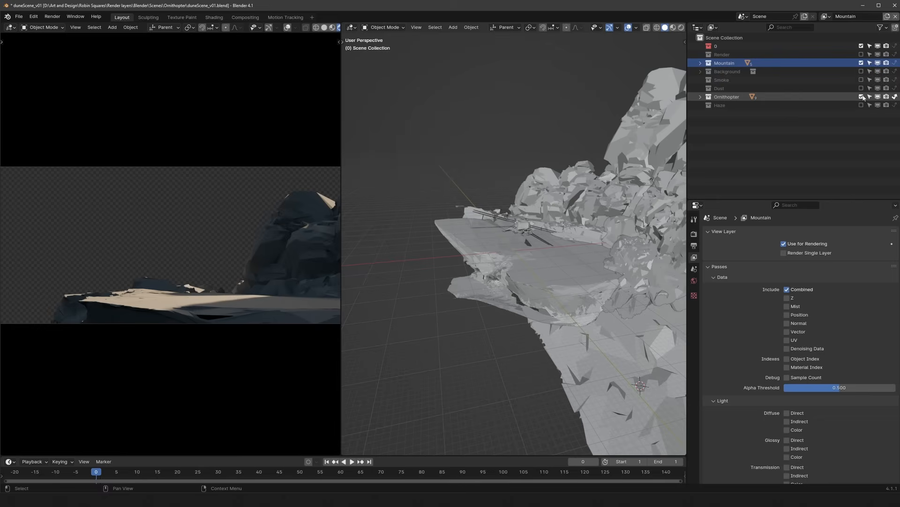
left_click(862, 88)
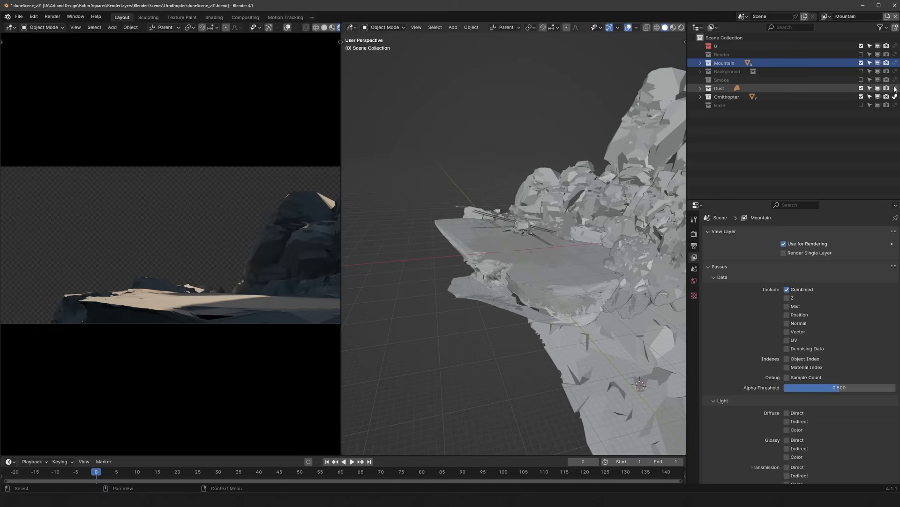
left_click(861, 97)
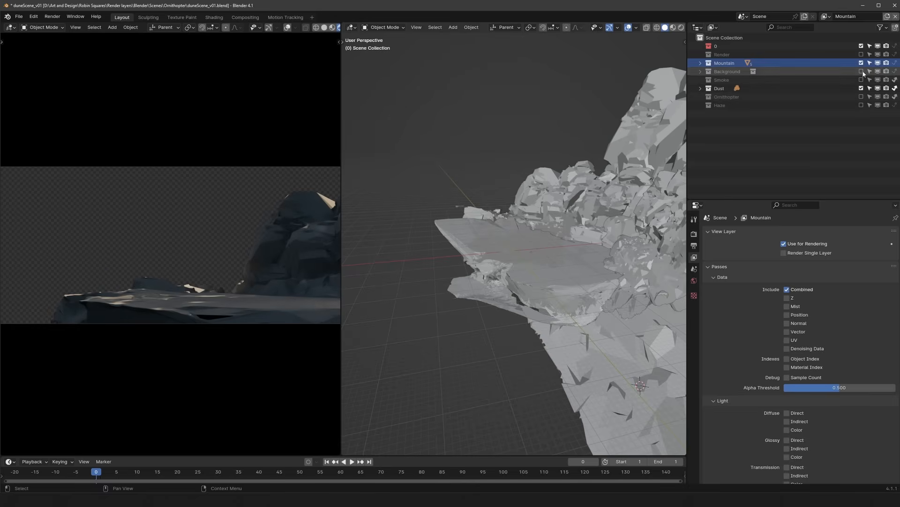
left_click_drag(894, 71, 893, 105)
- Review the included collections of the Background, Smoke and Dust view layers
left_click(826, 16)
left_click(826, 37)
left_click(826, 17)
left_click(820, 46)
left_click(826, 17)
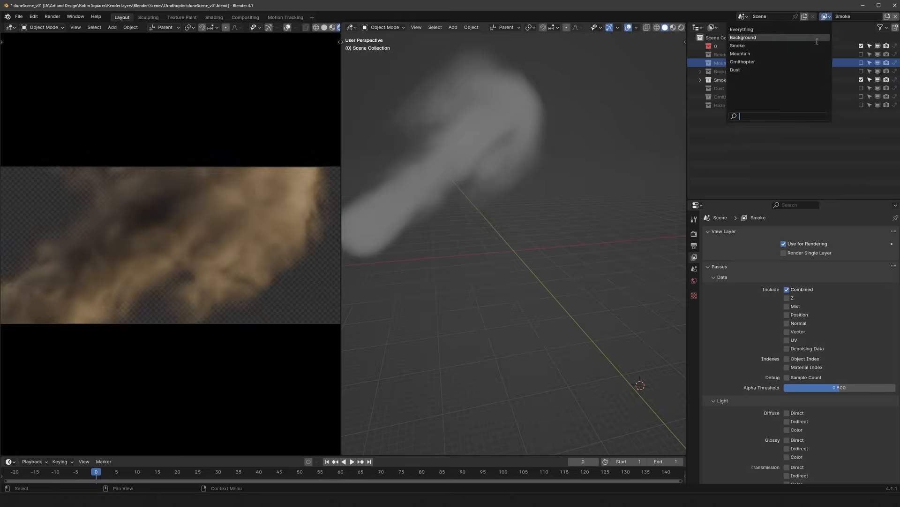
left_click(814, 70)
- In the Ornithopter view layer, include Mountain, Background, Smoke, Dust and Haze, all set to Indirect Only
left_click(826, 16)
left_click(806, 62)
left_click(861, 71)
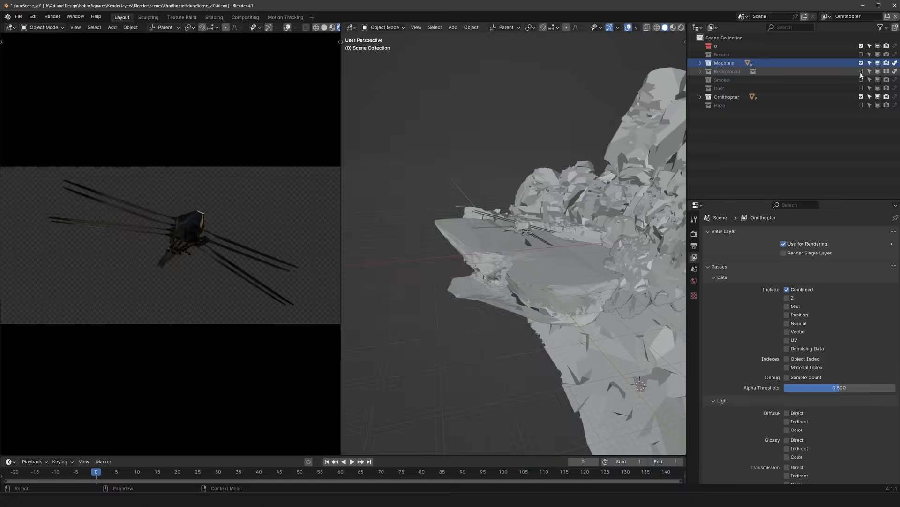
left_click(861, 79)
left_click_drag(861, 88, 861, 105)
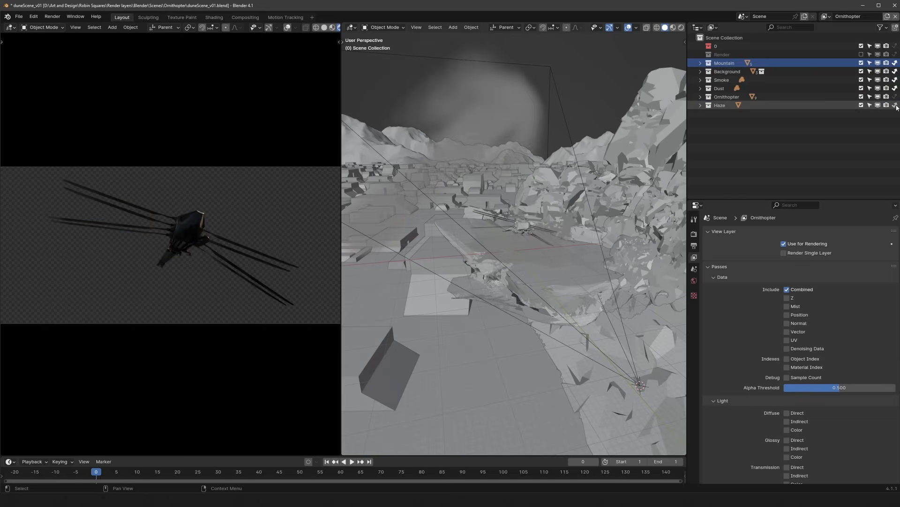
- Render the frame for all view layers and open the Compositing workspace
key("F12")
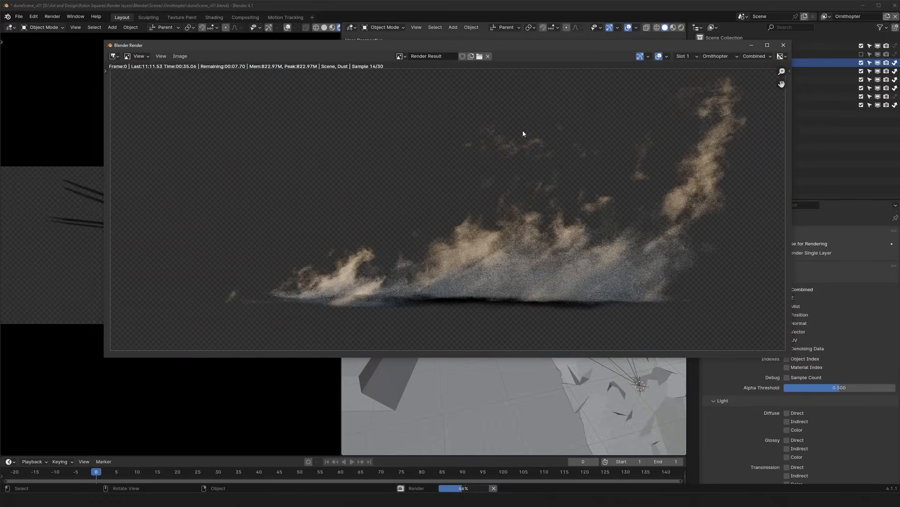
key("Escape")
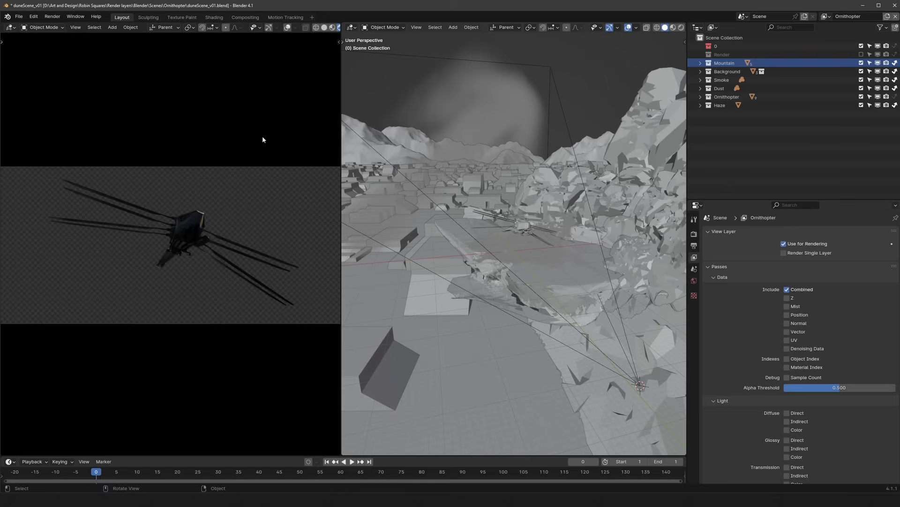
left_click(245, 16)
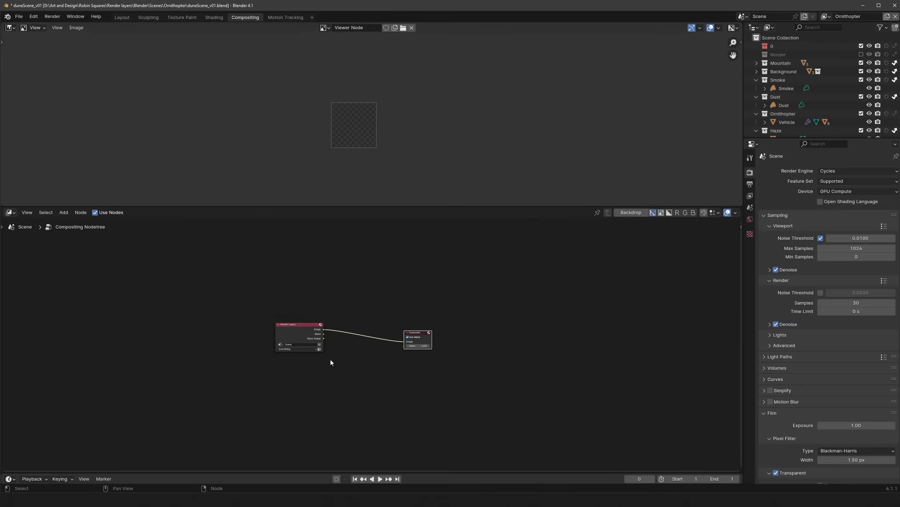
- Reposition the Render Layers node and set it to output the Background view layer
scroll(330, 364, "up", 3)
mouse_move(262, 267)
left_mouse_down()
mouse_move(296, 275)
mouse_move(272, 275)
left_mouse_up()
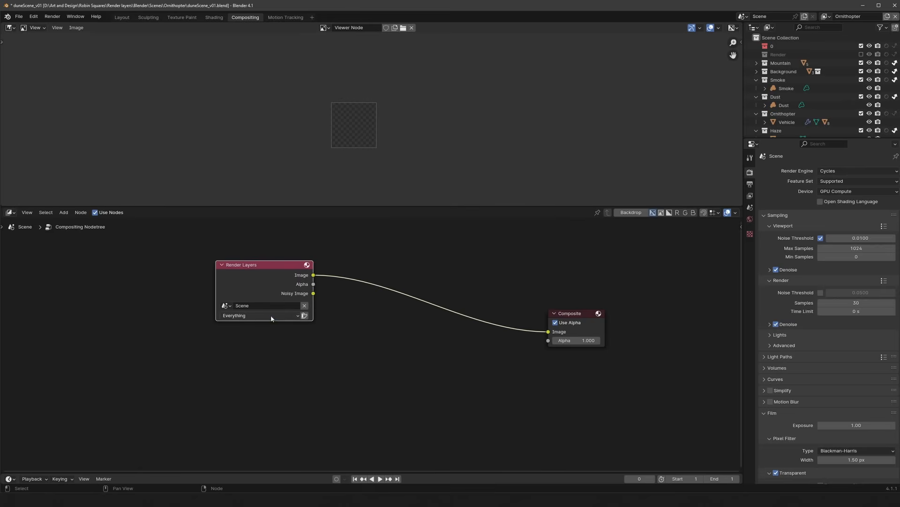
left_click(271, 315)
left_click(324, 370)
left_click(269, 290)
scroll(271, 276, "down", 1)
left_click_drag(287, 269, 457, 316)
left_click(271, 300)
left_click(256, 323)
- Add a Viewer node fed by the Background render layer's image and delete the Composite node
key("shift+a")
type("viewer")
key("Return")
left_click(458, 296)
left_click_drag(559, 292, 561, 253)
key("x")
left_click_drag(485, 299, 532, 291)
- Duplicate the Background Render Layers node below the original and set the copy to the Smoke view layer
scroll(370, 126, "down", 1)
scroll(367, 157, "up", 1)
left_click(229, 308)
middle_click_drag(229, 310, 240, 287)
key("shift+d")
left_click(240, 379)
left_click(231, 401)
left_click(230, 415)
- Make three more Render Layers copies stacked below, set to the Mountain, Ornithopter and Dust view layers
key("shift+d")
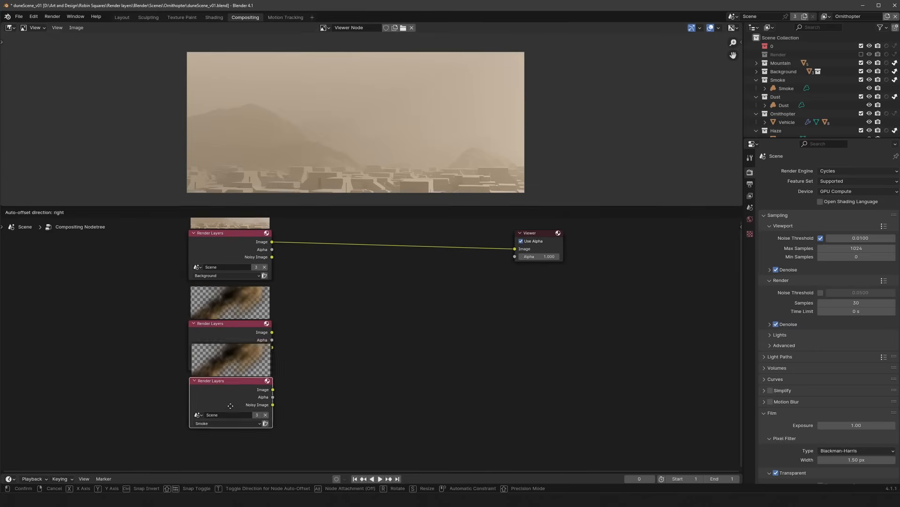
left_click(229, 438)
scroll(230, 456, "down", 1, "ctrl")
key("shift+d")
left_click(226, 449)
scroll(235, 444, "down", 1, "ctrl")
key("shift+d")
left_click(240, 428)
scroll(232, 467, "down", 1, "ctrl")
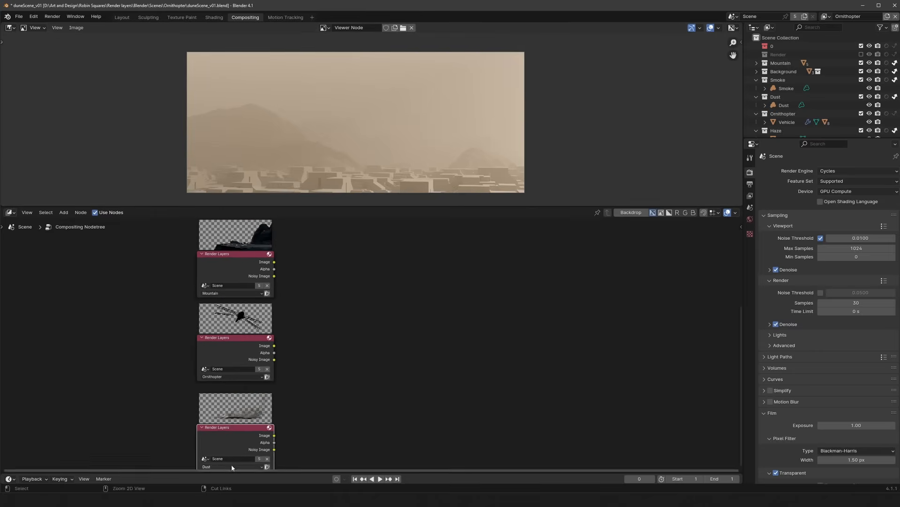
- Move the Viewer node horizontally to make room between it and the Render Layers nodes
scroll(283, 455, "down", 8)
middle_click_drag(322, 295, 296, 323)
scroll(339, 268, "up", 8)
left_click_drag(423, 246, 473, 294)
key("g")
key("x")
left_click(436, 308)
- Insert an Alpha Over node between Background and the Viewer, and connect the Smoke image as its foreground
key("shift+a")
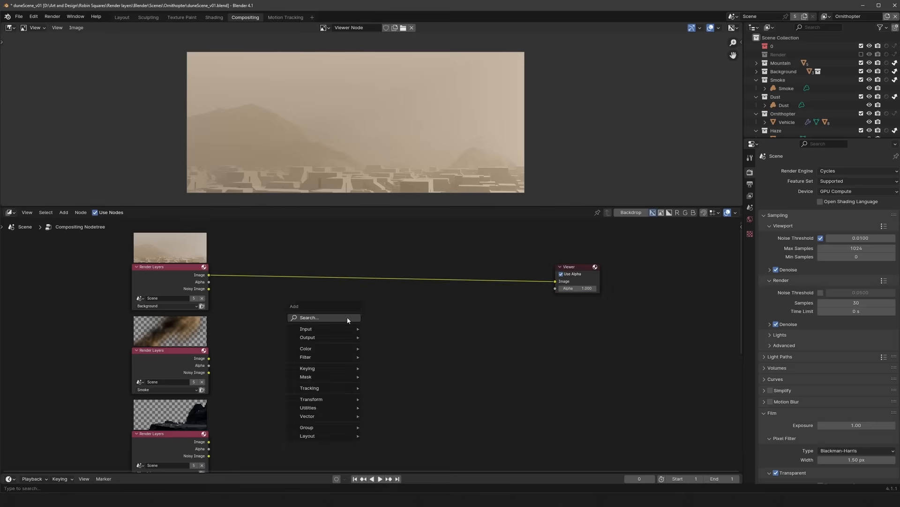
left_click(347, 318)
type("alpha over")
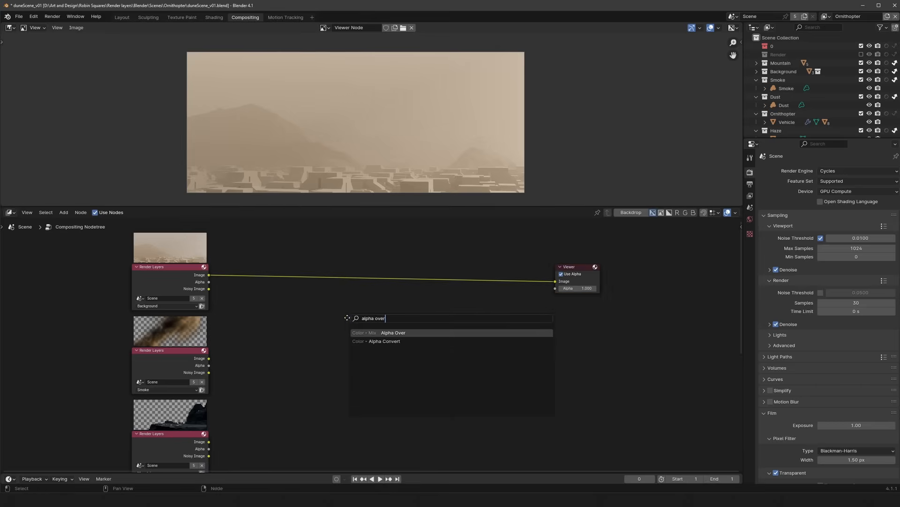
key("Return")
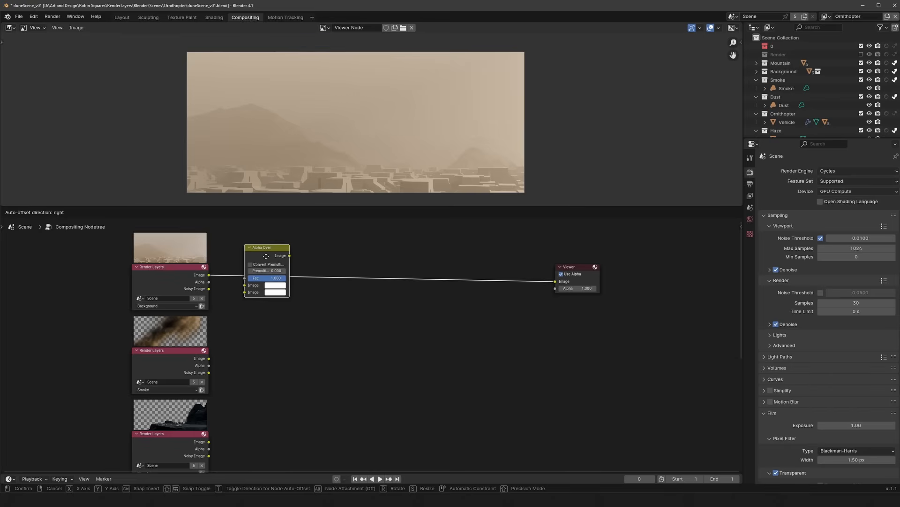
left_click(266, 256)
left_click_drag(210, 362, 242, 298)
left_click_drag(242, 296, 241, 296)
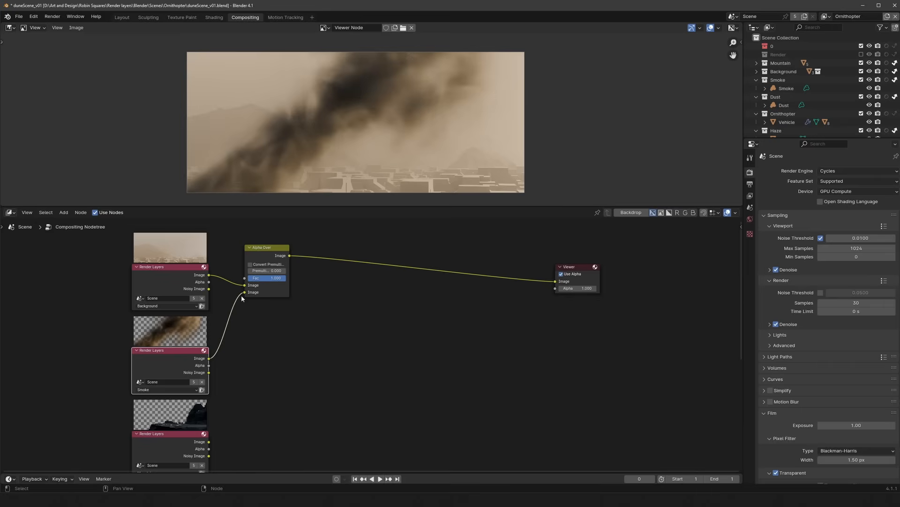
- Space out the Smoke and Alpha Over nodes, and layer Mountain over them using a duplicated Alpha Over node
key("g")
left_click(344, 255)
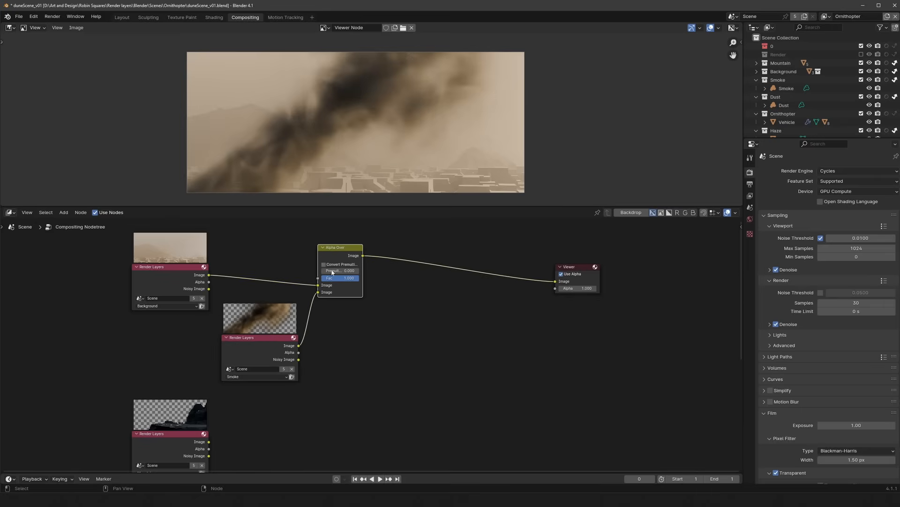
scroll(291, 343, "down", 1)
left_click_drag(197, 421, 421, 296)
left_click(348, 263, "shift")
key("shift+d")
left_click(469, 273)
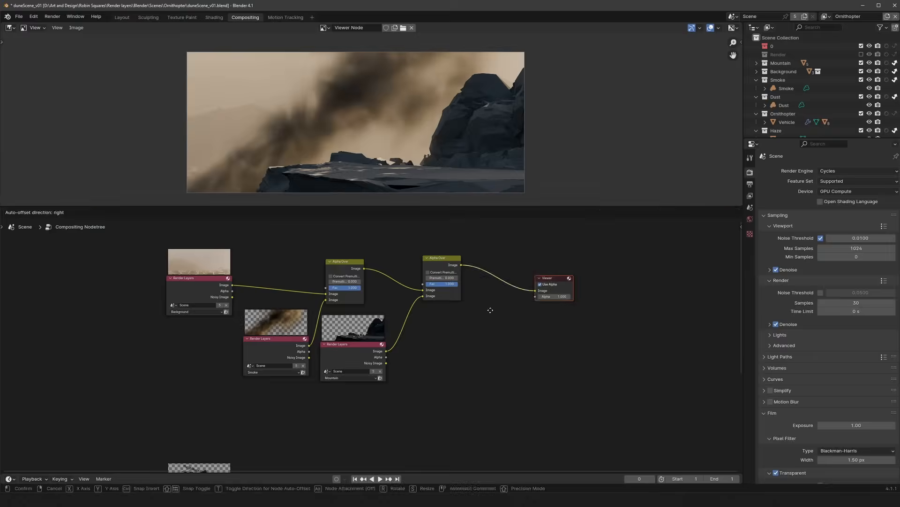
- Layer the Ornithopter and Dust renders over the composite with two more Alpha Over nodes
scroll(241, 304, "down", 2)
scroll(241, 303, "down", 3, "shift")
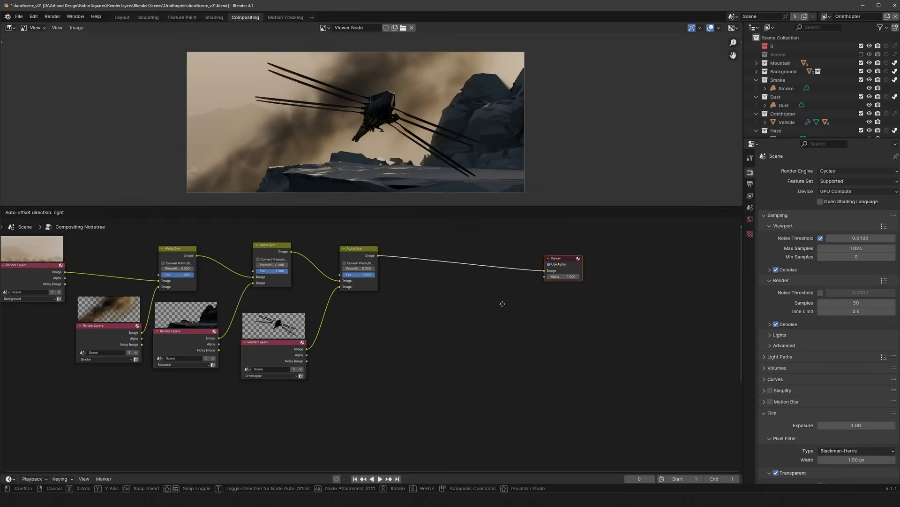
scroll(394, 330, "down", 2)
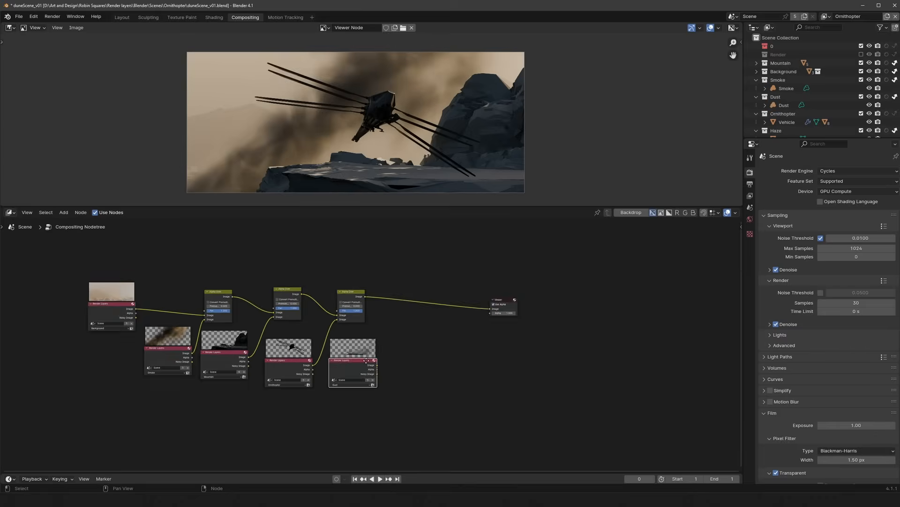
left_click_drag(373, 372, 394, 330)
scroll(394, 330, "up", 1)
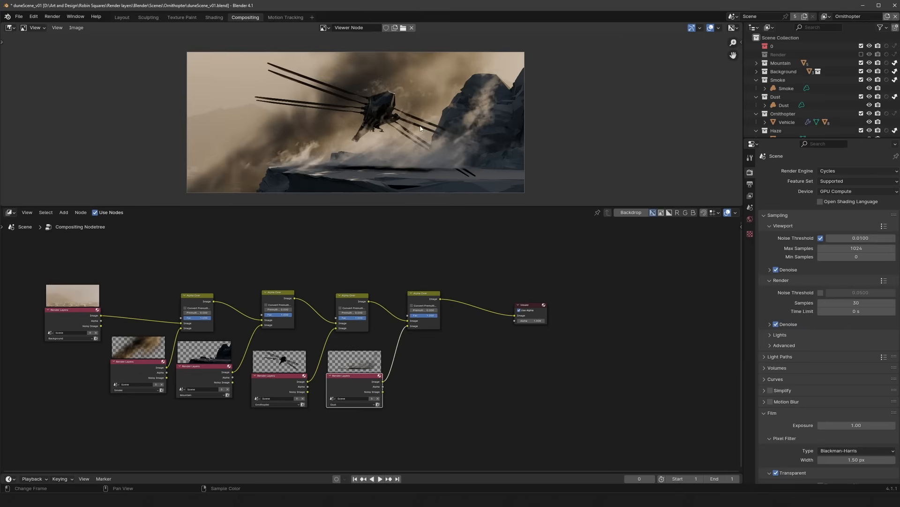
- Enlarge the image viewer and examine the composite where the dust overlaps the ornithopter's wings and the cliff
left_click_drag(447, 206, 446, 231)
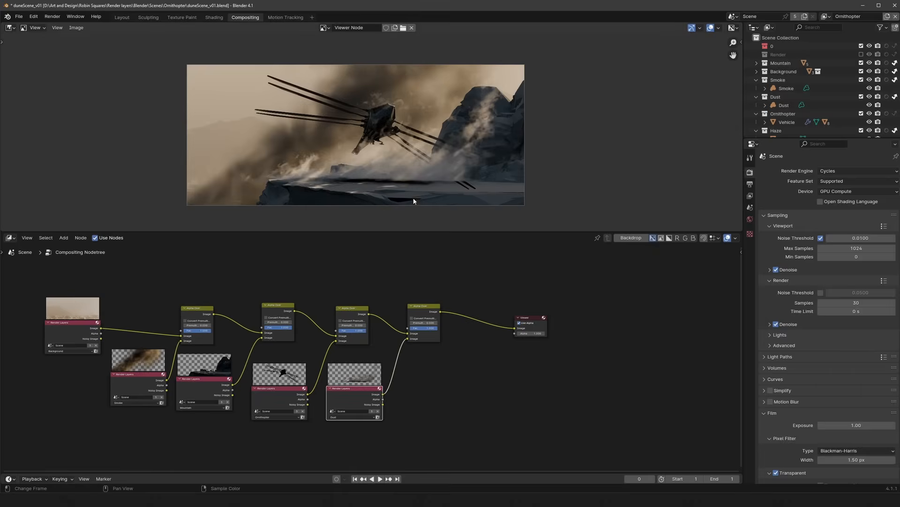
scroll(384, 172, "up", 3)
scroll(413, 188, "down", 1)
mouse_move(388, 164)
left_mouse_down()
mouse_move(364, 227)
mouse_move(412, 164)
left_mouse_up()
mouse_move(443, 166)
right_mouse_down()
mouse_move(458, 166)
mouse_move(404, 210)
mouse_move(450, 199)
right_mouse_up()
mouse_move(454, 189)
middle_mouse_down()
mouse_move(404, 155)
mouse_move(384, 156)
middle_mouse_up()
scroll(425, 156, "up", 1)
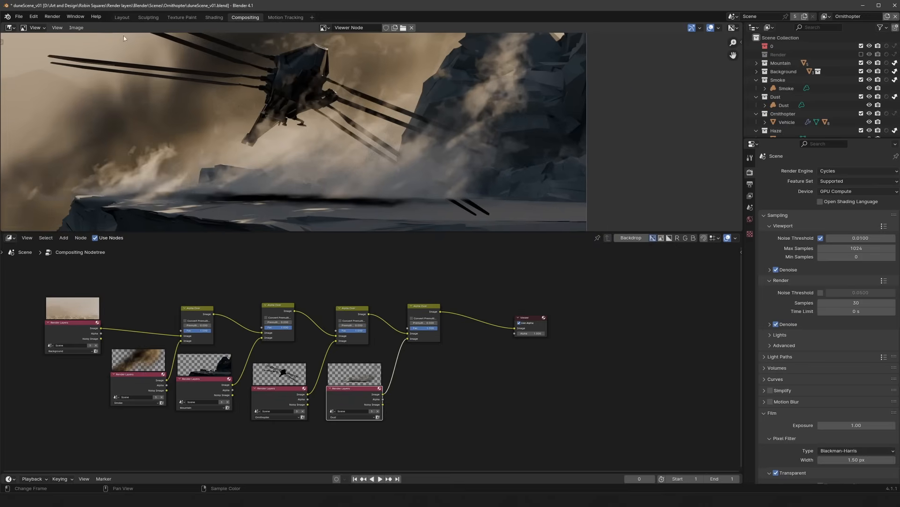
- In the Layout workspace, show the Everything view layer and inspect where the ornithopter's wing passes through the dust
left_click(122, 17)
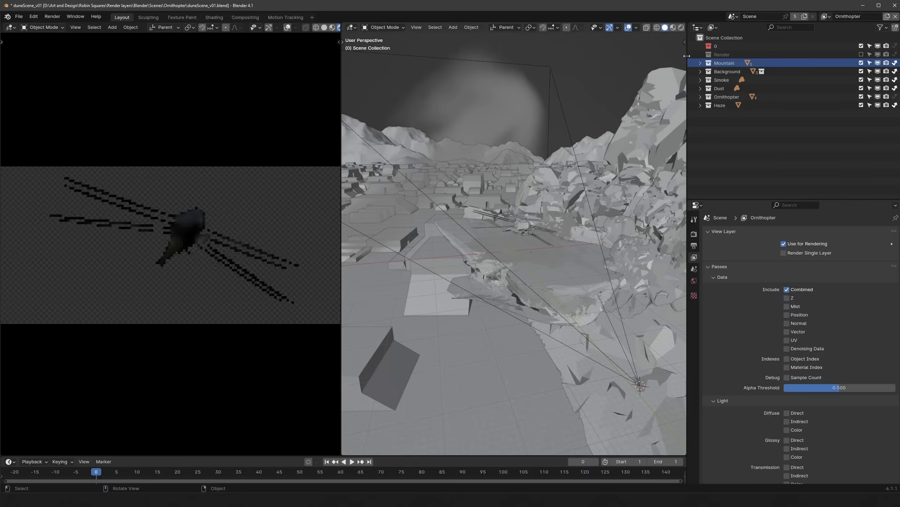
left_click(825, 16)
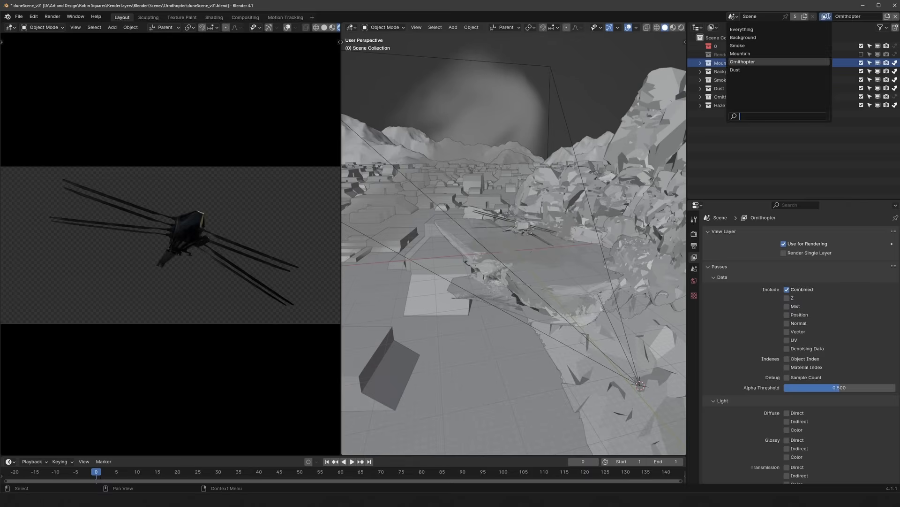
left_click(790, 29)
middle_click_drag(589, 305, 523, 229)
left_click(430, 159)
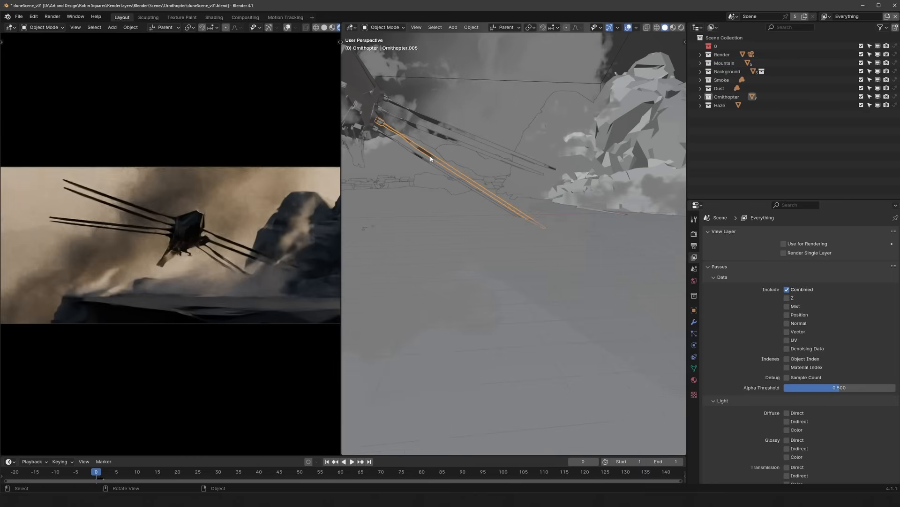
middle_click_drag(501, 206, 515, 299)
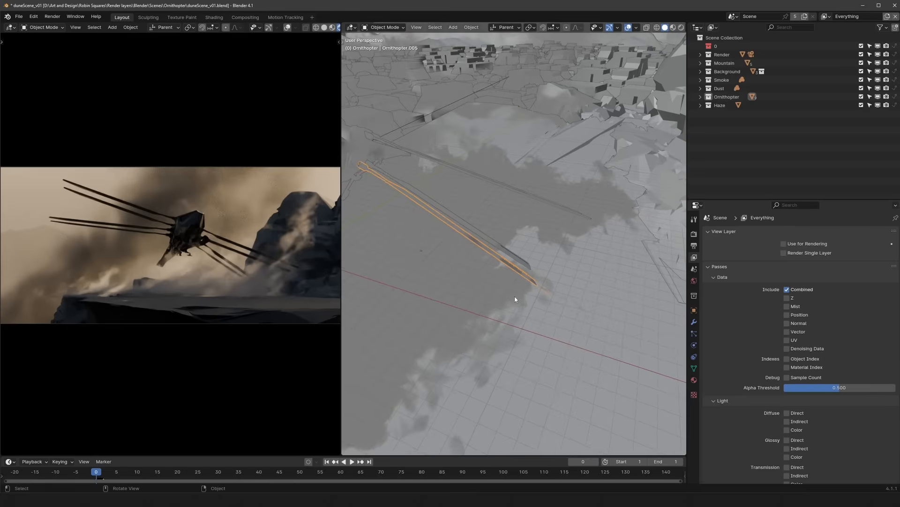
middle_click_drag(567, 243, 548, 238)
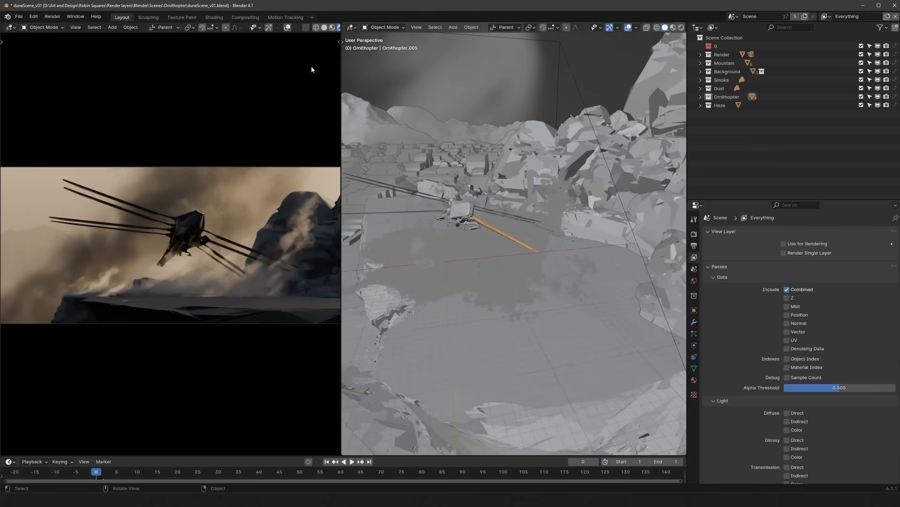
- Return to the Compositing workspace and compare the dust around the wings and their shadows in the composite
left_click(245, 17)
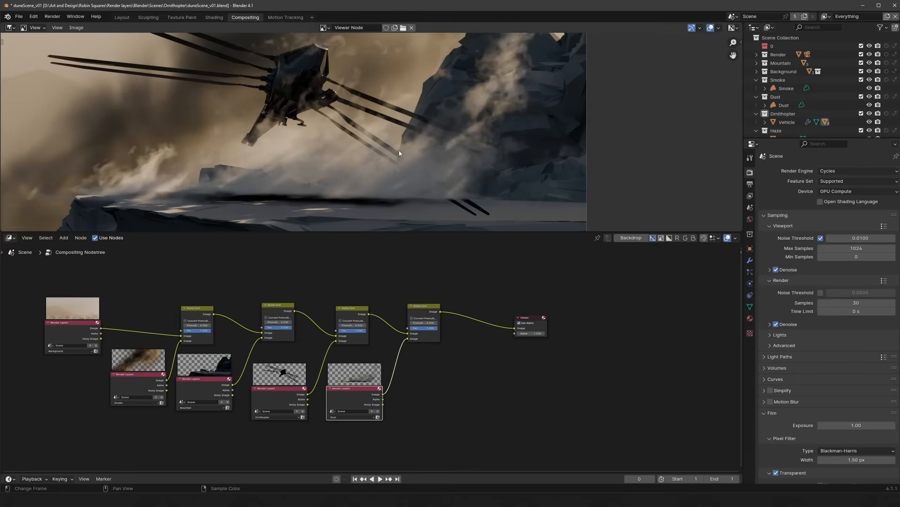
mouse_move(368, 173)
middle_mouse_down()
mouse_move(422, 172)
mouse_move(357, 162)
middle_mouse_up()
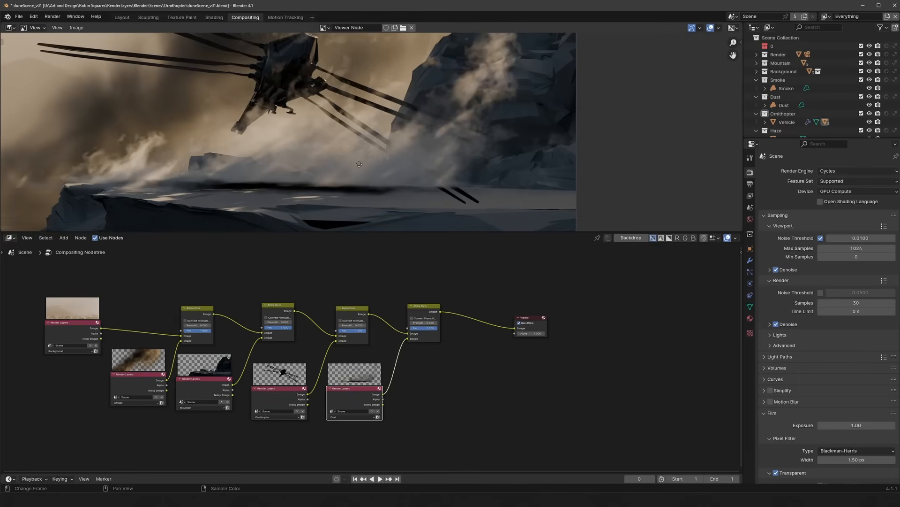
scroll(378, 165, "up", 1)
mouse_move(247, 173)
left_mouse_down()
mouse_move(217, 175)
mouse_move(408, 181)
mouse_move(291, 166)
left_mouse_up()
left_click_drag(455, 173, 503, 182)
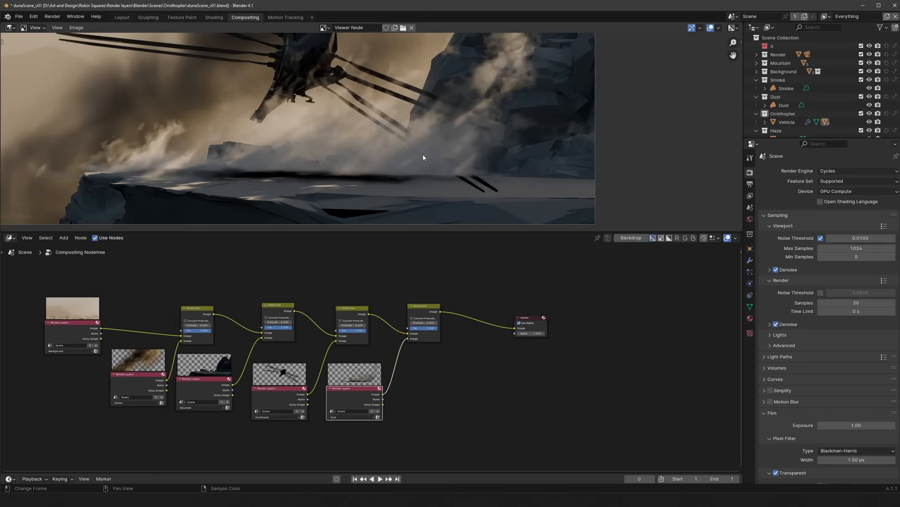
mouse_move(488, 185)
left_mouse_down()
mouse_move(469, 197)
mouse_move(493, 178)
left_mouse_up()
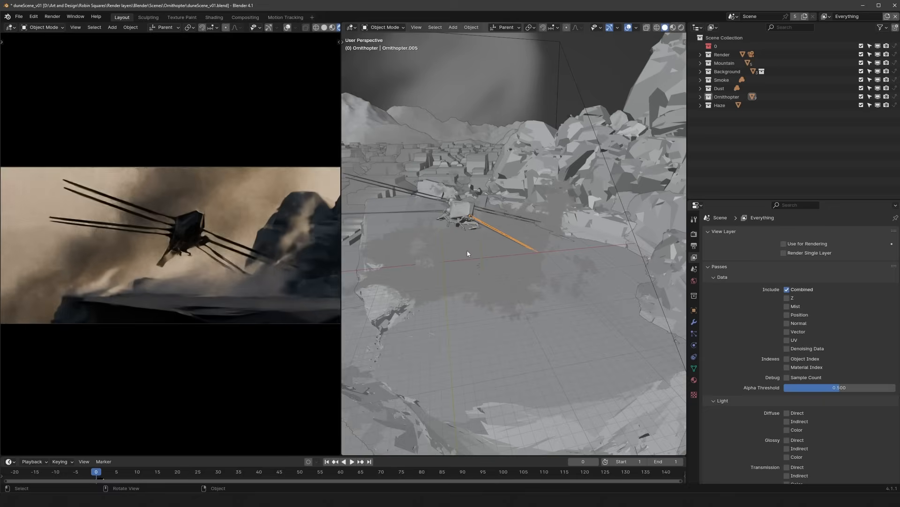
- Switch the active view layer from Everything to Dust and look closely at its rendered dust
middle_click_drag(468, 254, 505, 249)
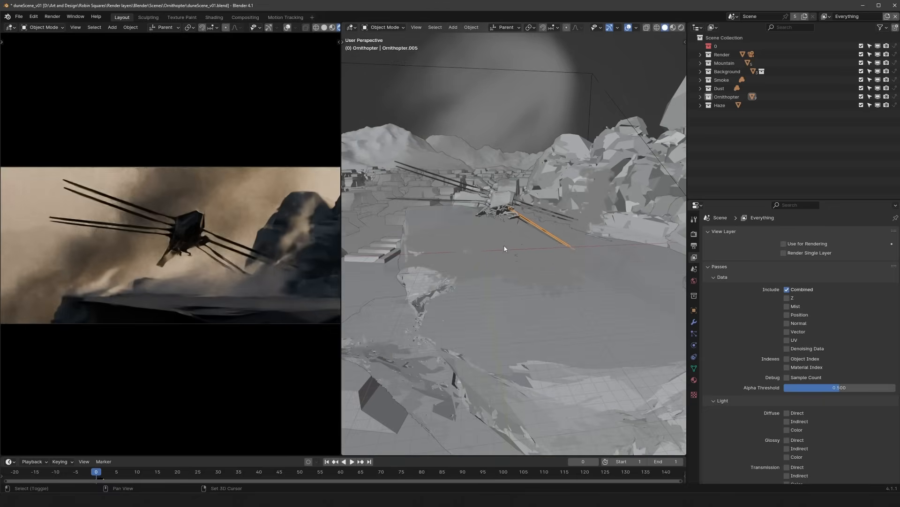
left_click(826, 16)
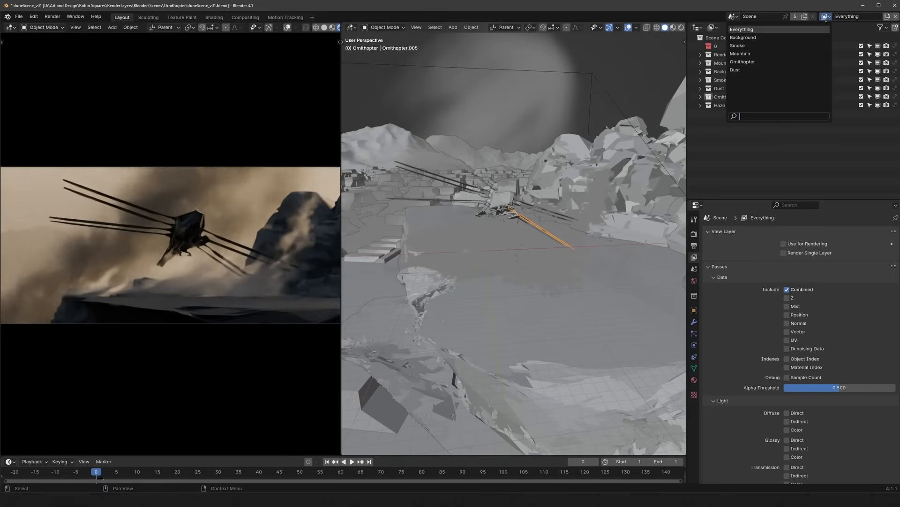
left_click(759, 69)
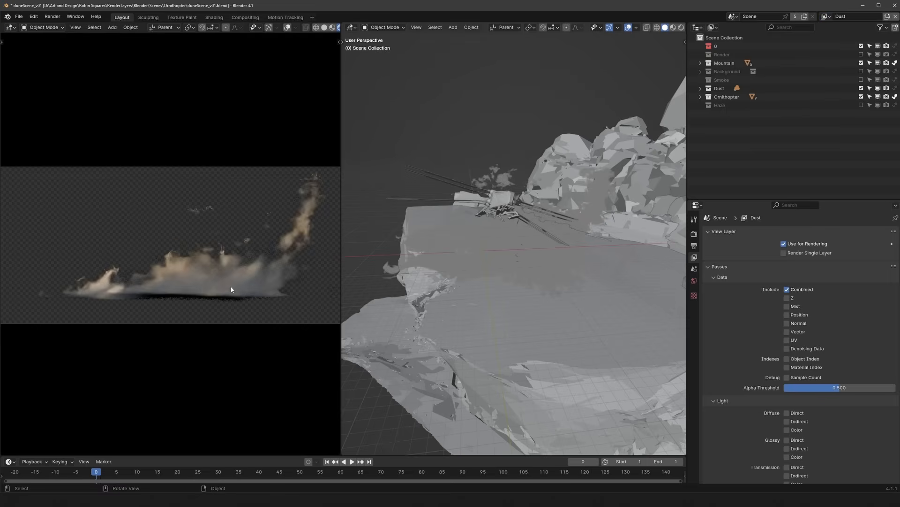
middle_click_drag(229, 291, 198, 249)
scroll(206, 265, "up", 4)
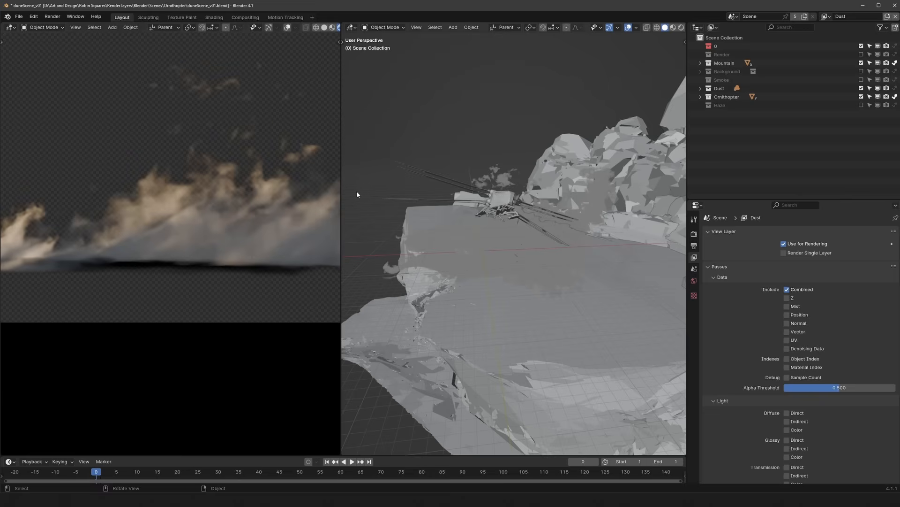
- Show the Holdout restriction toggles in the outliner and make the Mountain collection a holdout in the Dust view layer
left_click(881, 28)
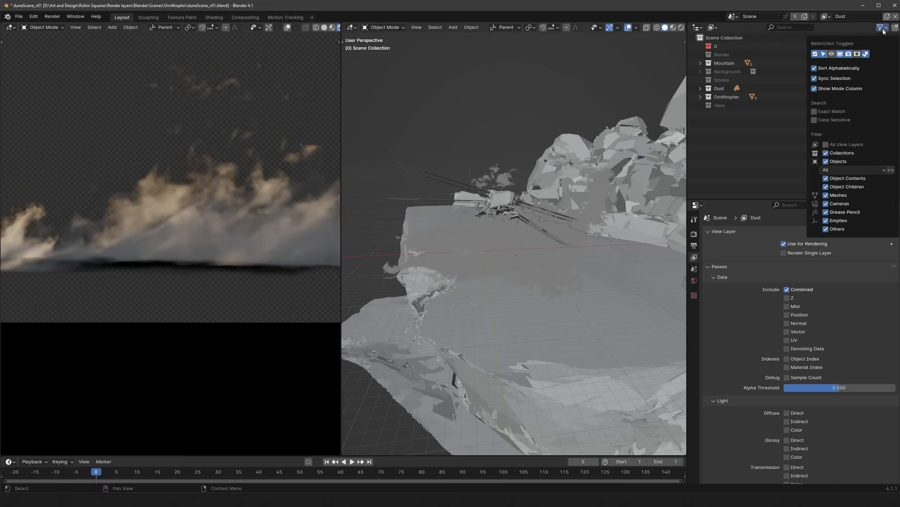
left_click(856, 55)
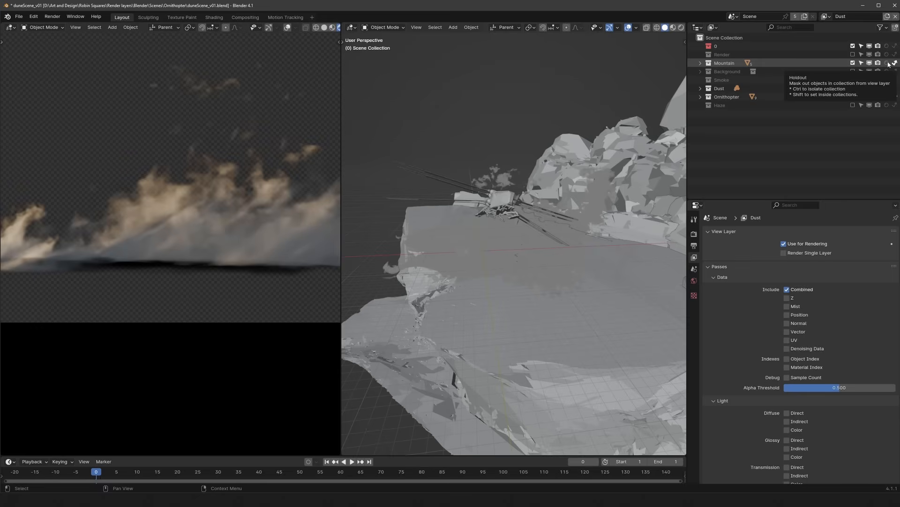
left_click(888, 63)
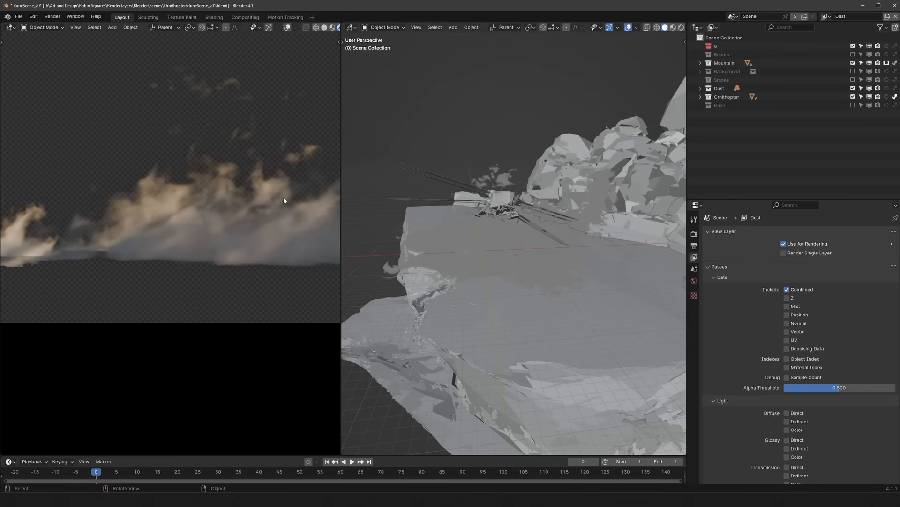
scroll(228, 223, "down", 2)
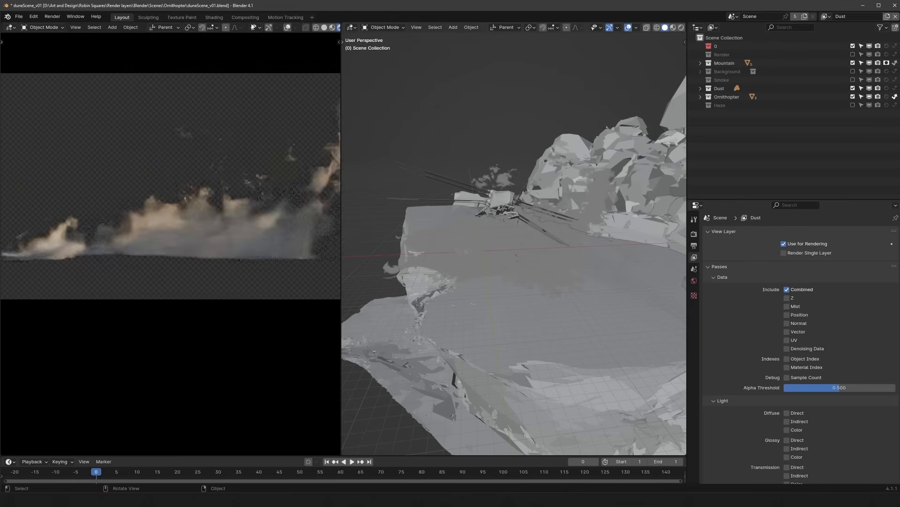
- Review the composite, and make the Ornithopter collection a holdout in the Dust view layer
left_click(245, 17)
scroll(358, 151, "down", 2)
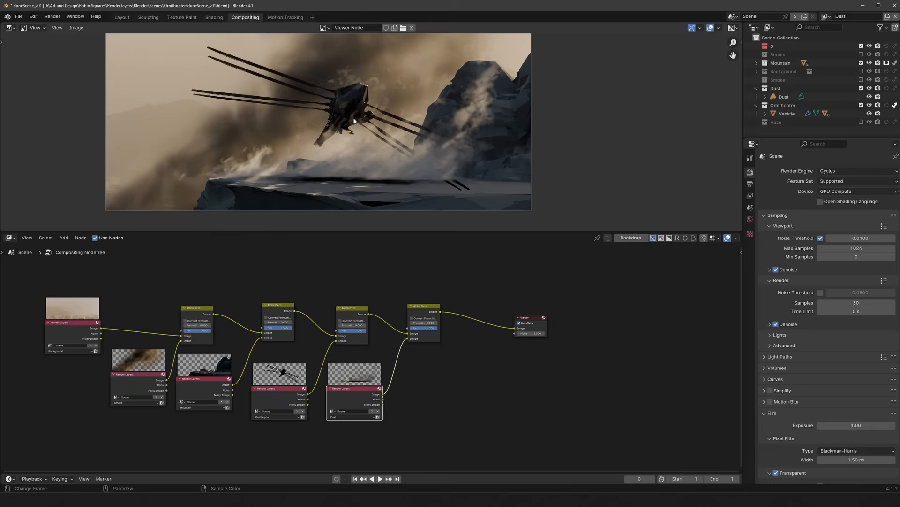
left_click(122, 18)
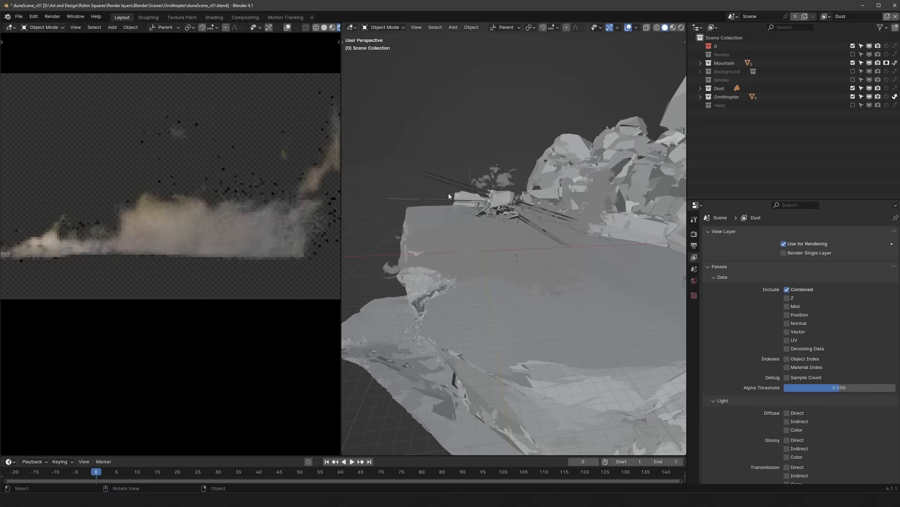
left_click(886, 97)
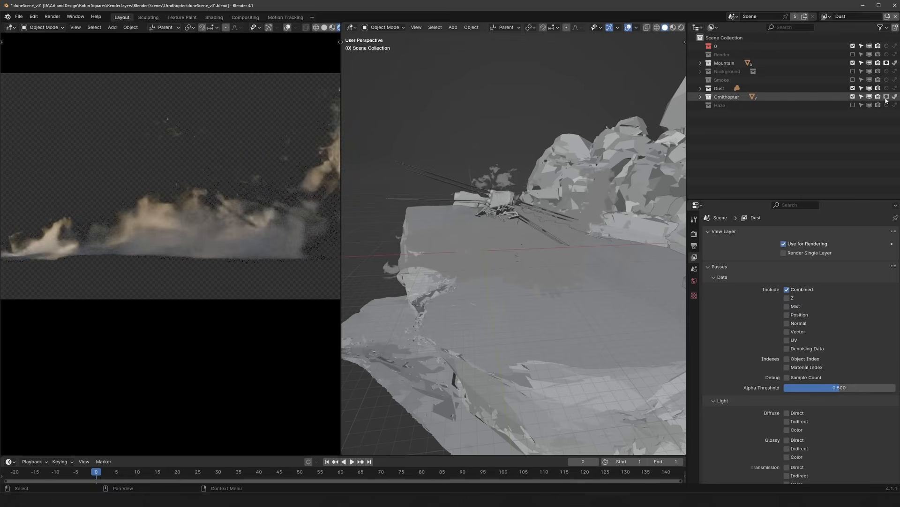
scroll(97, 108, "up", 1)
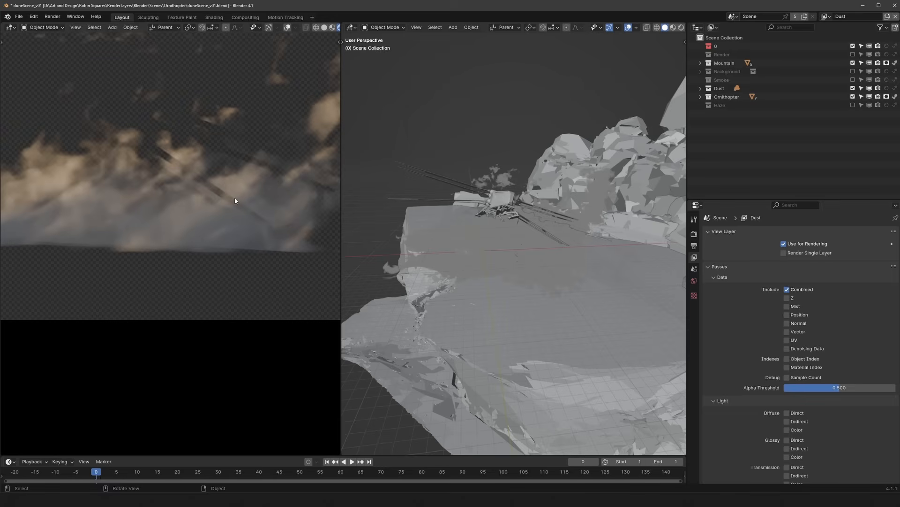
scroll(233, 193, "down", 2)
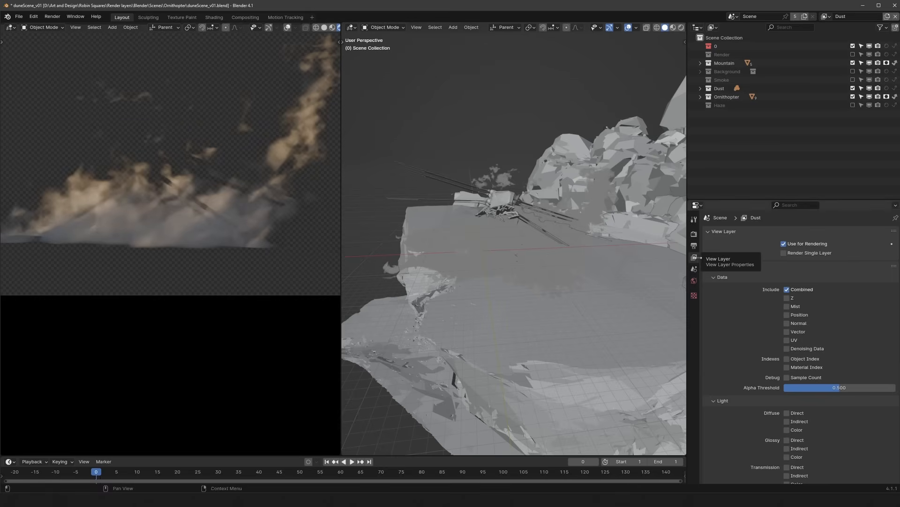
- Render the image again and inspect the updated layer composite in the compositor's viewer
left_click(783, 253)
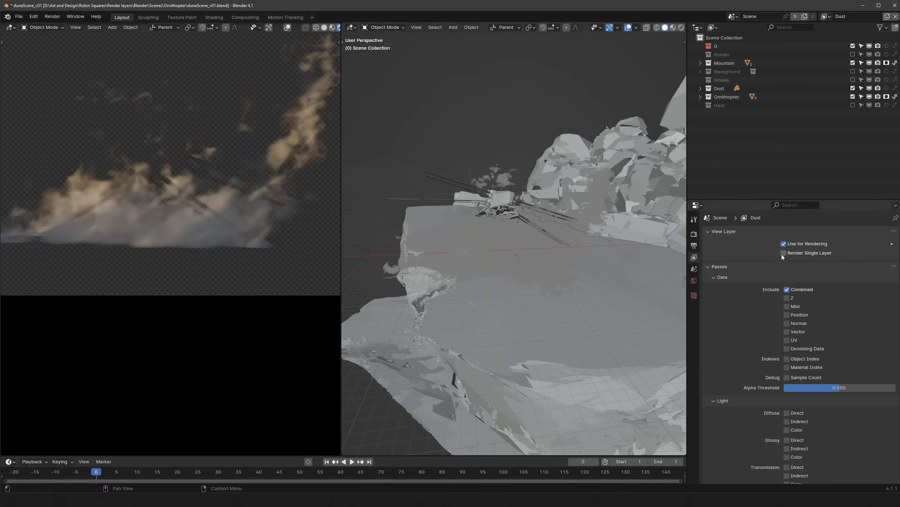
key("F12")
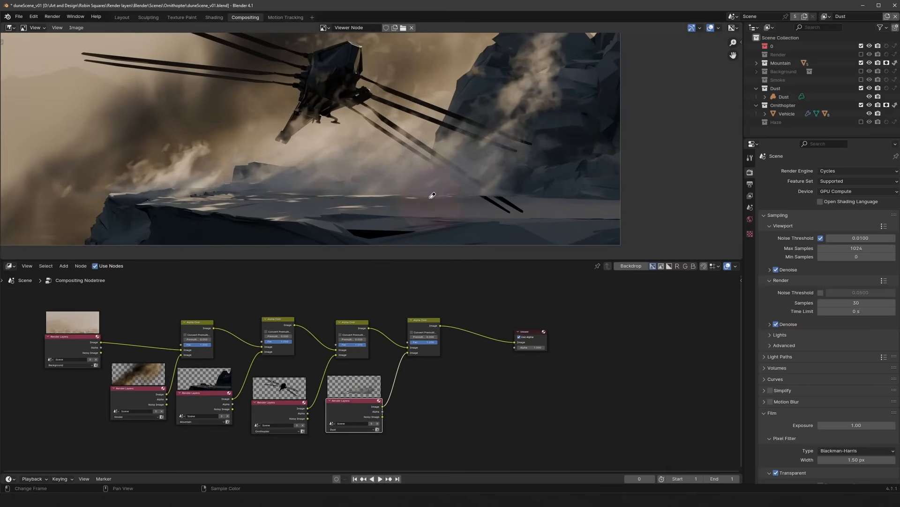
middle_click_drag(429, 198, 404, 227)
scroll(398, 205, "down", 1)
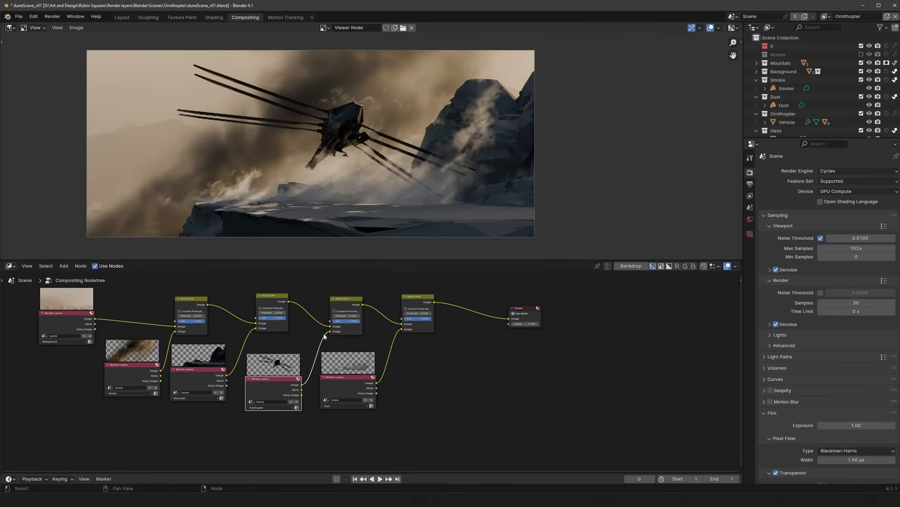
- Stack the Smoke, Mountain, Ornithopter and Dust render layer nodes in a column under Background and remove the Alpha Over nodes
left_click_drag(144, 373, 78, 387)
middle_click_drag(189, 379, 227, 350)
left_click_drag(222, 352, 90, 426)
left_click_drag(323, 358, 182, 448)
middle_click_drag(397, 355, 404, 339)
left_click_drag(404, 339, 242, 438)
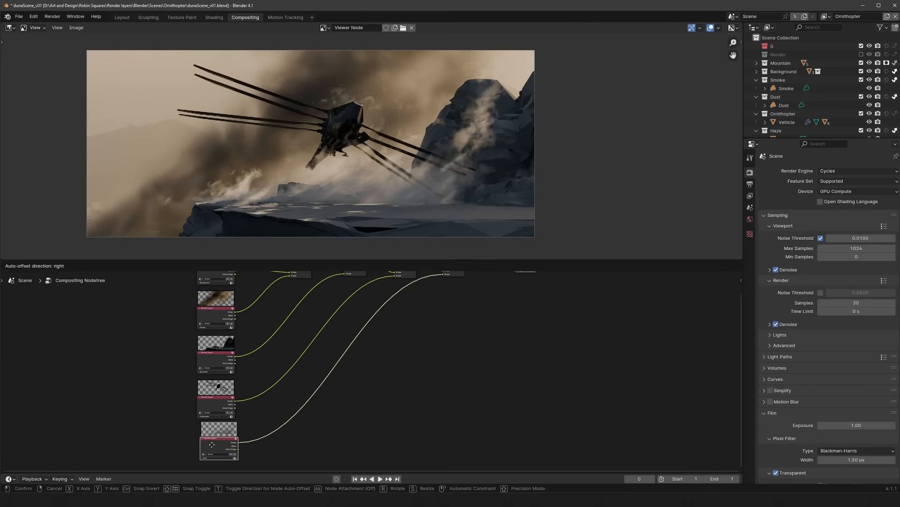
scroll(404, 399, "down", 2)
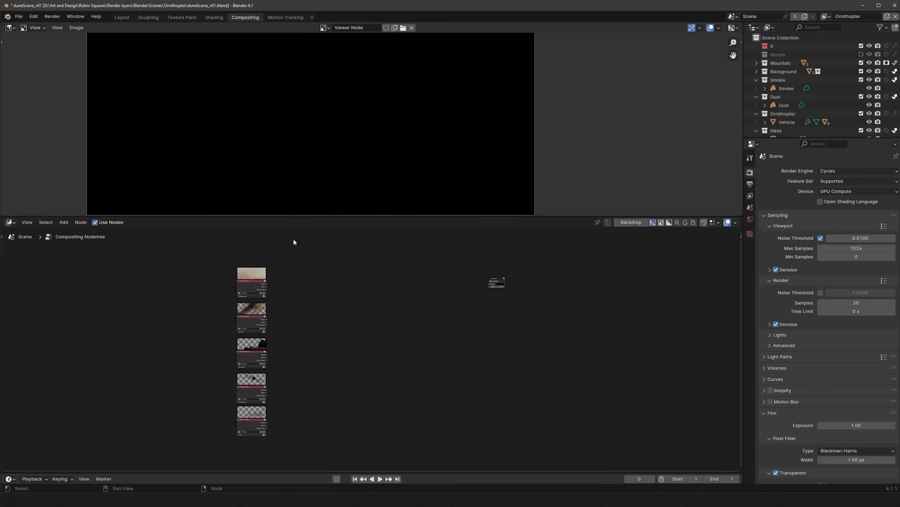
- Add a File Output node beside the render layer column and connect the Background layer's image output to it
scroll(368, 355, "up", 4)
key("shift+a")
left_click(308, 289)
type("file ou")
key("Return")
left_click(291, 262)
right_click_drag(220, 257, 298, 266, "alt")
- Add four more inputs to the File Output node and connect the Smoke, Mountain, Ornithopter and Dust image outputs to them
key("n")
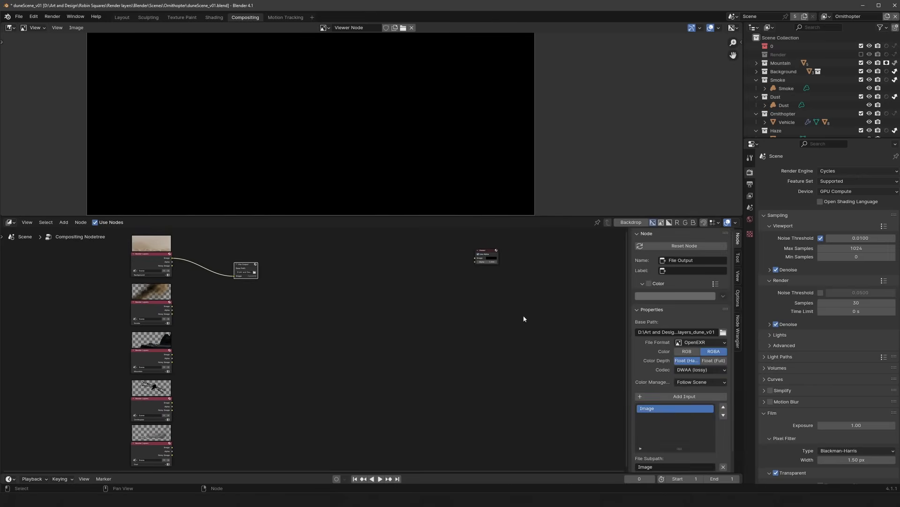
left_click(684, 396)
left_click(684, 396)
left_click(684, 396)
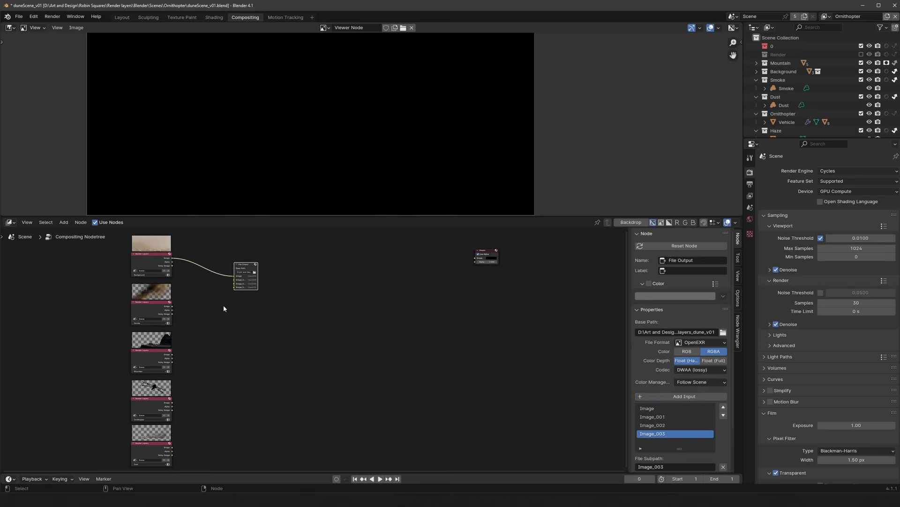
right_click_drag(171, 310, 239, 281, "alt")
right_click_drag(174, 353, 237, 284, "alt")
right_click_drag(171, 402, 235, 292, "alt")
left_click(684, 396)
right_click_drag(185, 454, 257, 294, "alt")
- Widen the File Output node and rename its first two inputs Background and Smoke
scroll(249, 277, "up", 3)
middle_click_drag(249, 277, 311, 325)
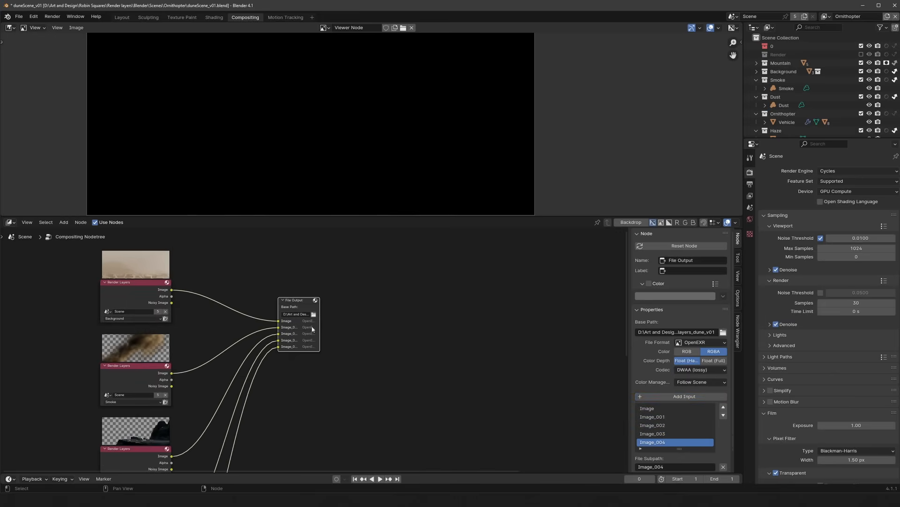
left_click_drag(319, 320, 355, 320)
scroll(188, 300, "up", 2)
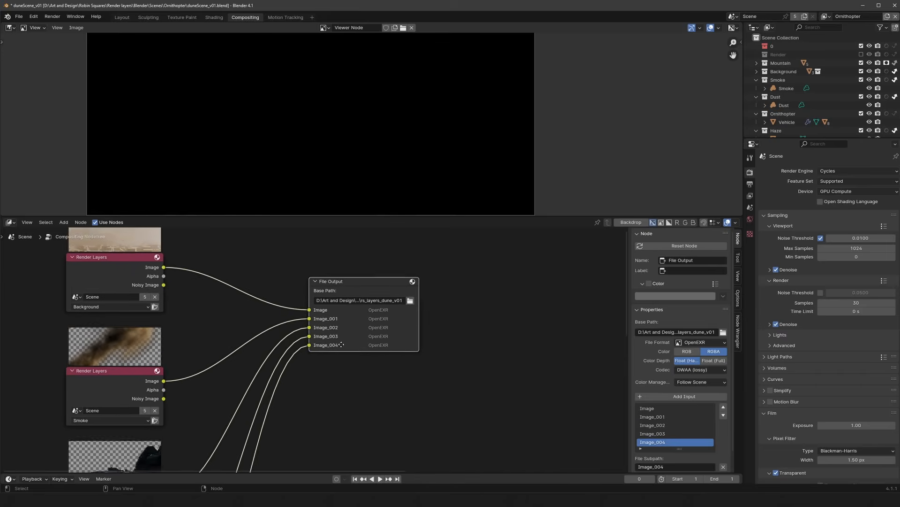
middle_click_drag(188, 300, 209, 304)
left_click(653, 408)
type("Background")
key("Return")
double_click(653, 417)
type("Smoke")
key("Return")
- Rename the remaining File Output inputs Mountain, Ornithopter and Dust, and move the node lower beside the render layers
scroll(680, 375, "down", 1)
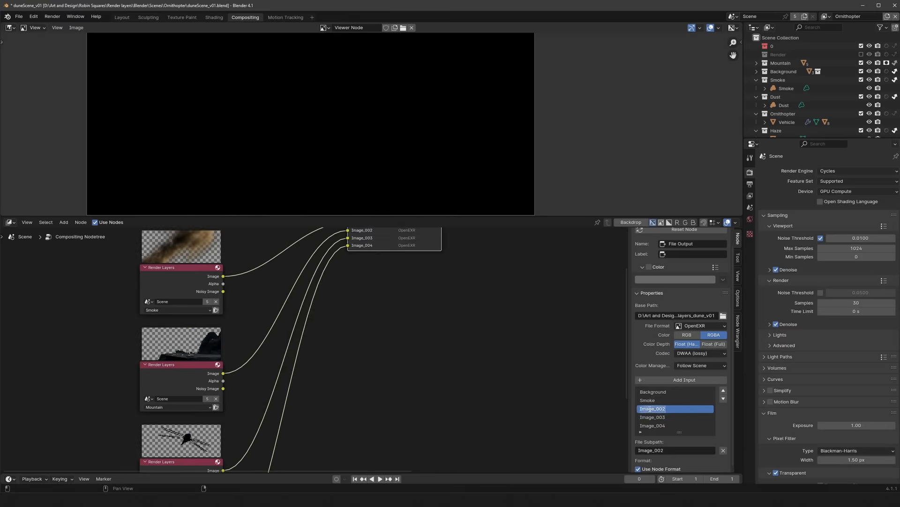
left_click(648, 416)
type("Ornithopter")
key("Return")
scroll(491, 400, "down", 3, "shift")
double_click(653, 425)
type("Dust")
key("Return")
left_click_drag(387, 257, 400, 333)
scroll(485, 327, "up", 1)
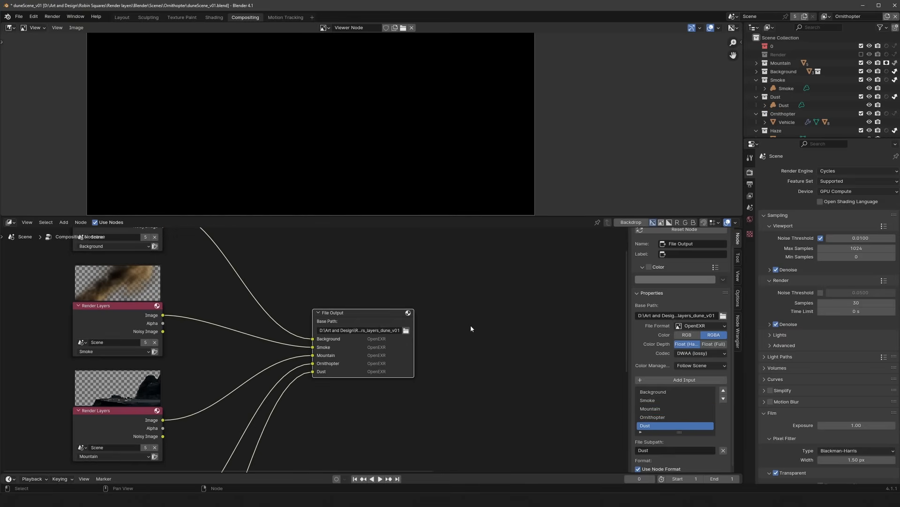
- Choose OpenEXR as the File Output node's file format and widen the area showing its properties
left_click(701, 327)
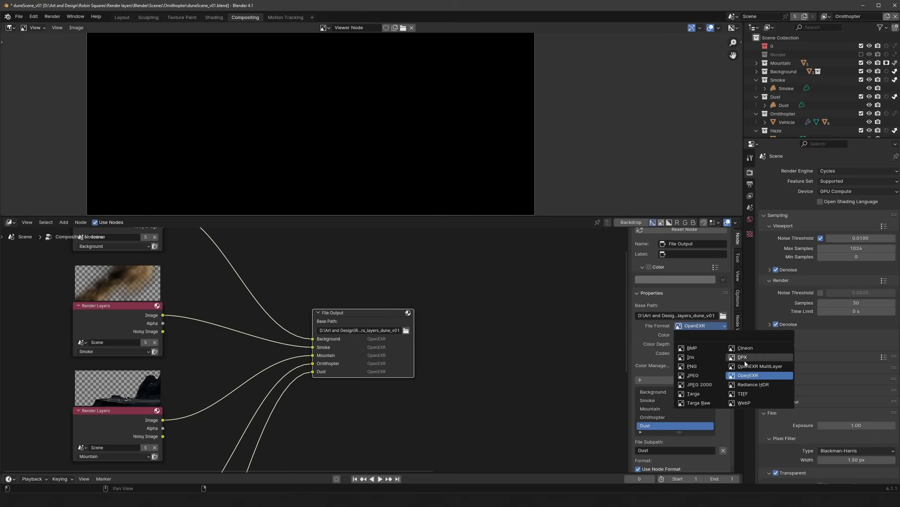
left_click(754, 379)
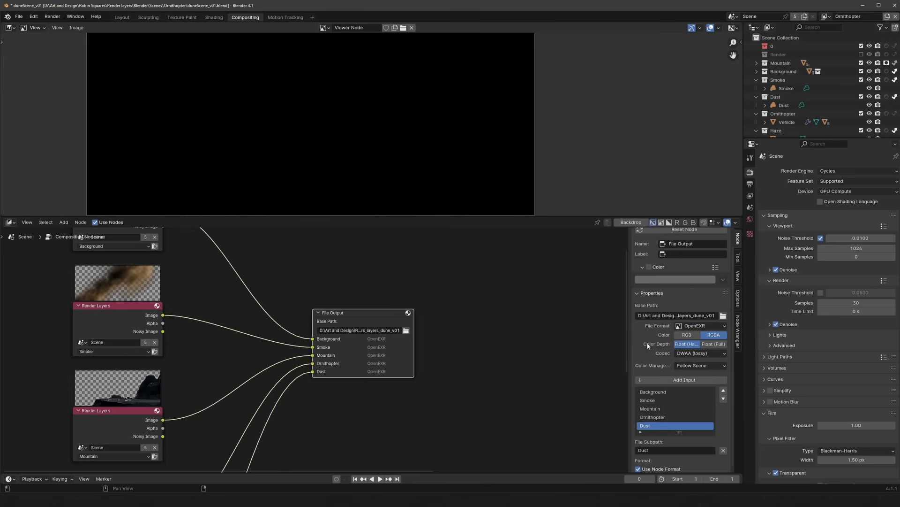
left_click_drag(629, 341, 613, 344)
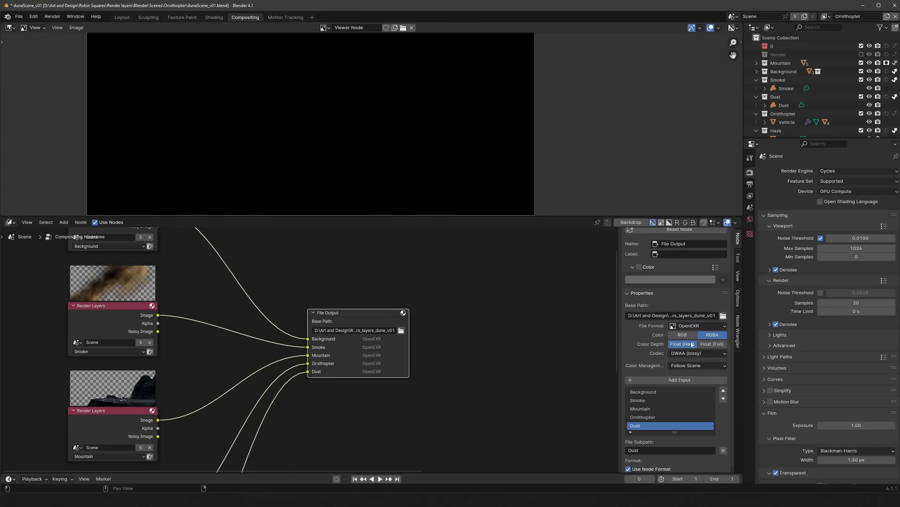
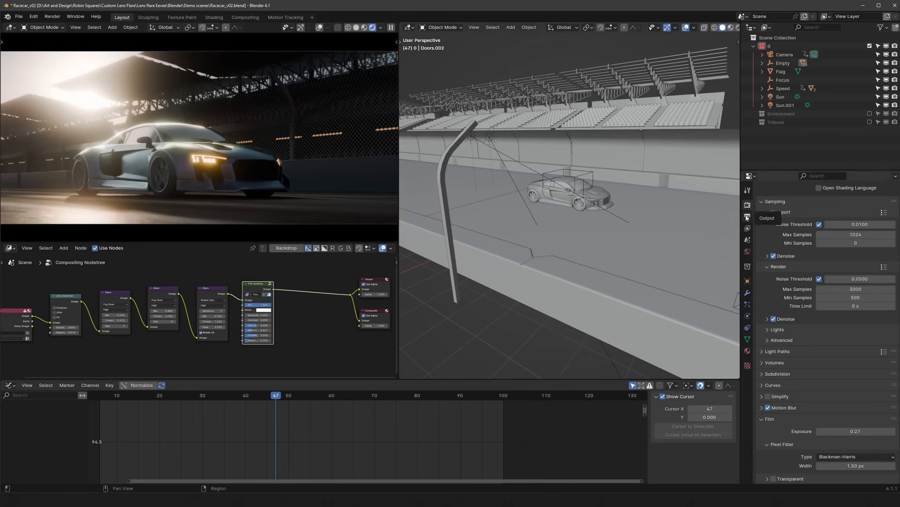
- Override the color management of the racecar scene's render output and choose ACEScg as its color space
left_click(747, 217)
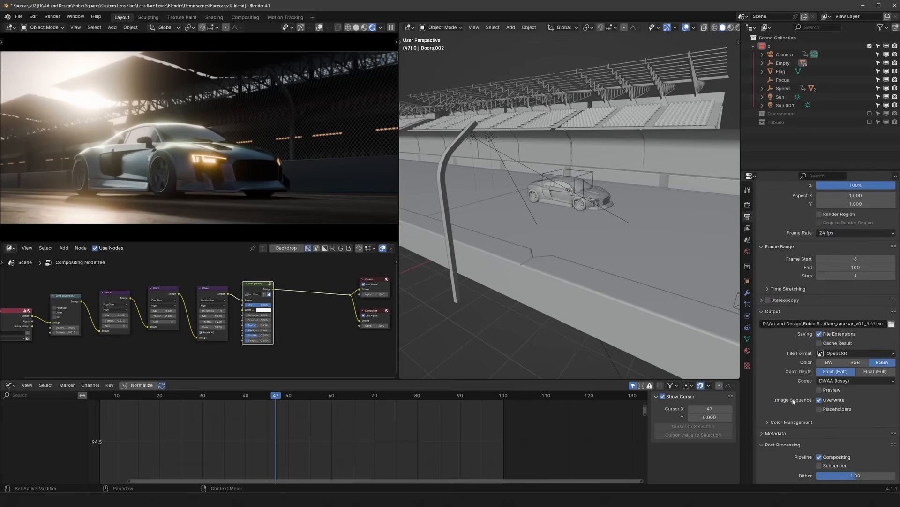
left_click(792, 422)
left_click(875, 417)
left_click(873, 428)
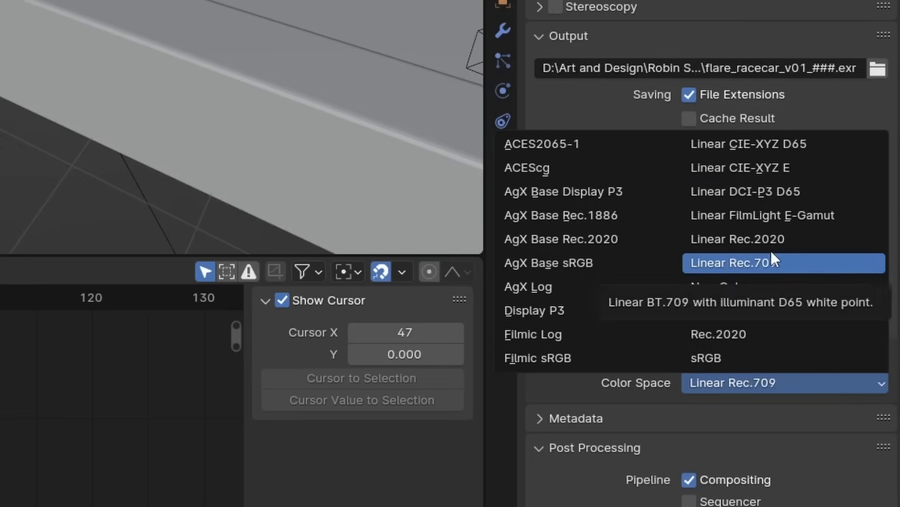
left_click(664, 167)
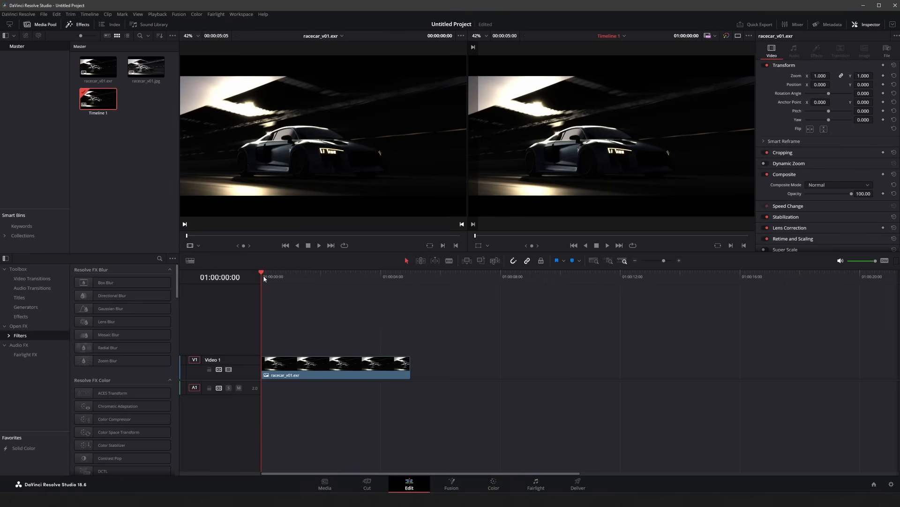
- On DaVinci Resolve's Fusion page, add an OCIO Colorspace node between MediaIn1 and MediaOut1
left_click(452, 483)
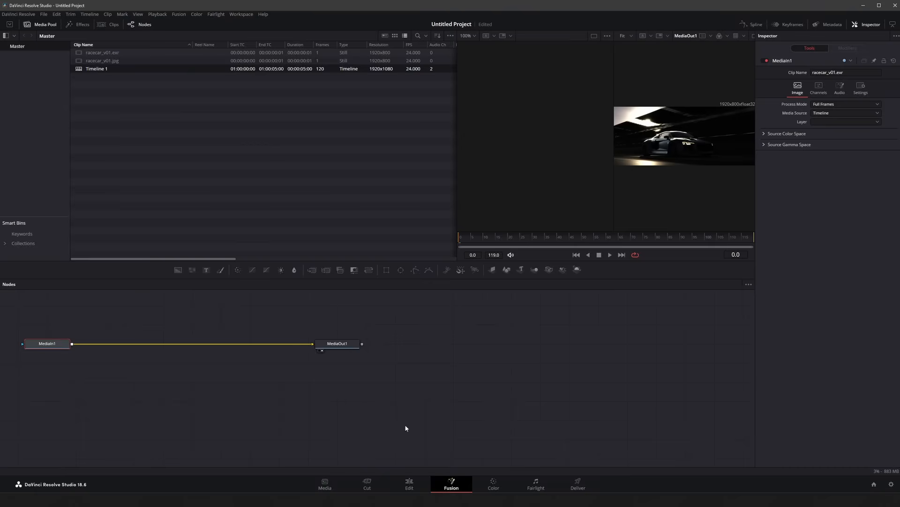
middle_click_drag(112, 367, 132, 391)
key("shift+space")
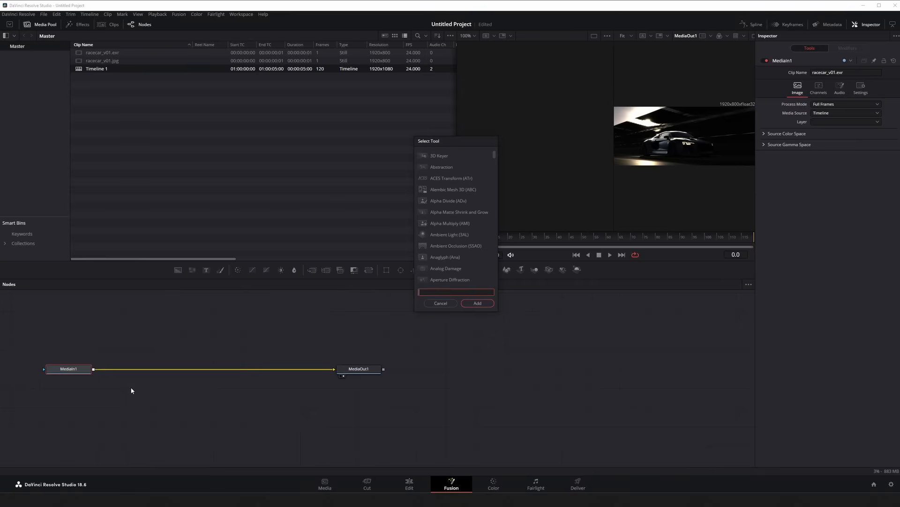
type("ocio")
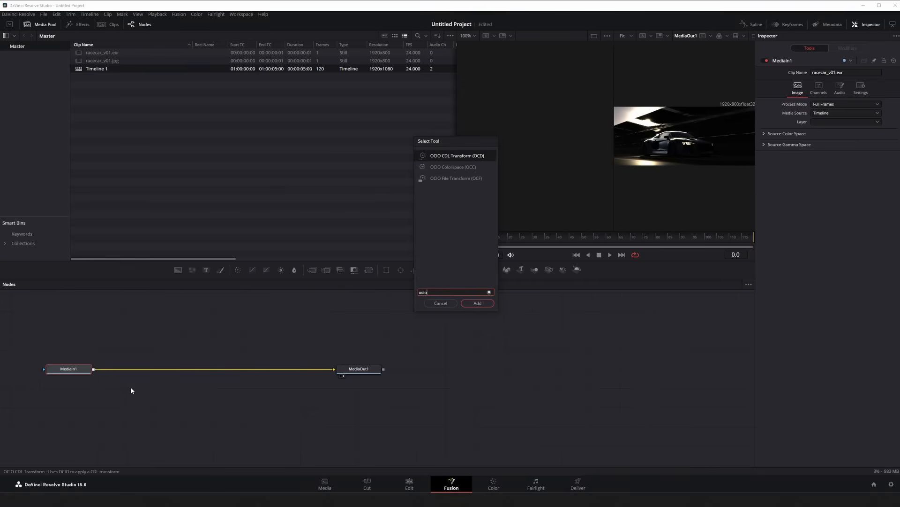
key("Down")
key("Return")
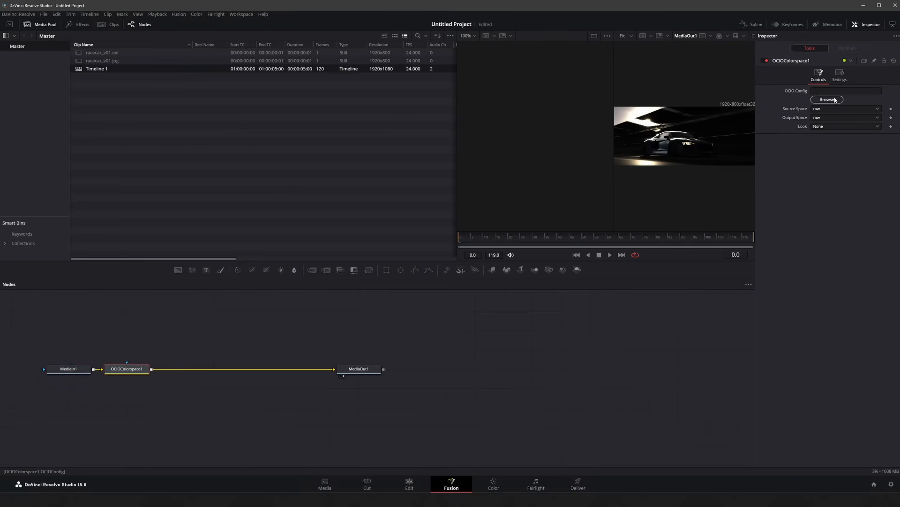
- Load config.ocio from Blender 4.1's datafiles\colormanagement folder as the OCIO Colorspace node's configuration
left_click(835, 100)
double_click(287, 147)
double_click(287, 148)
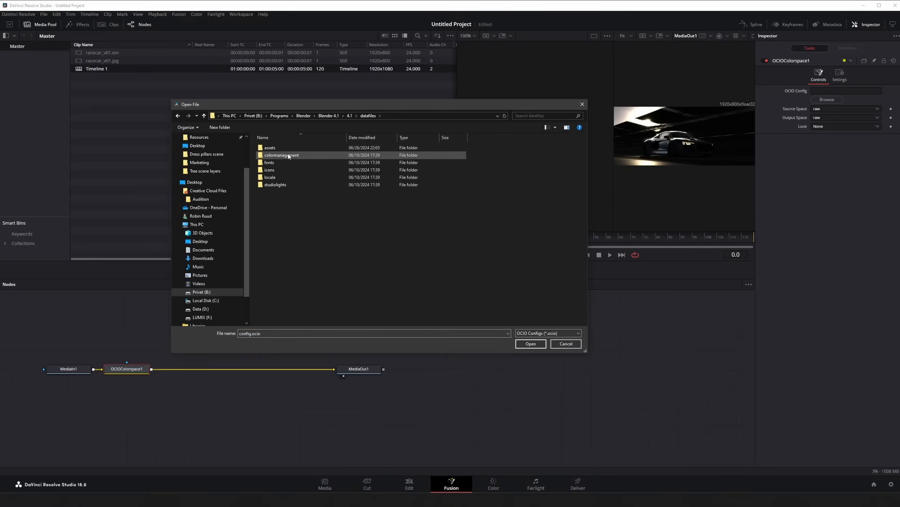
double_click(281, 156)
left_click(289, 163)
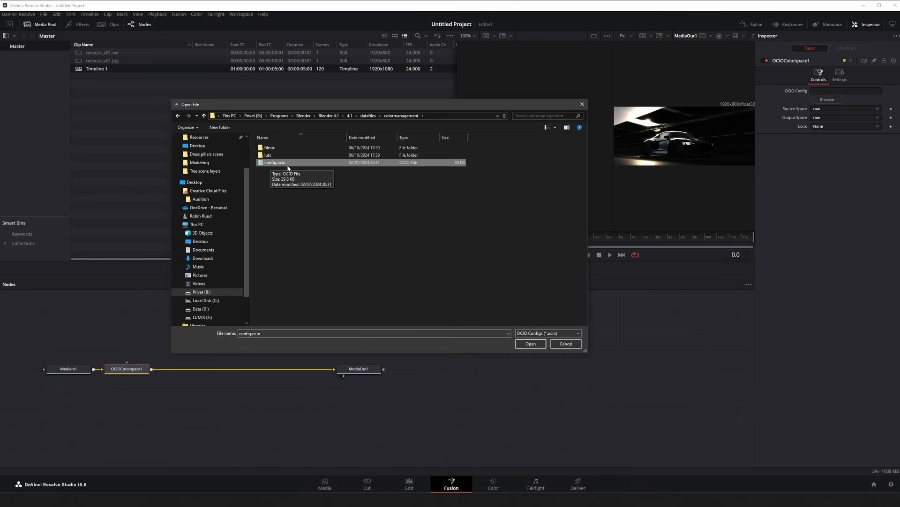
double_click(286, 163)
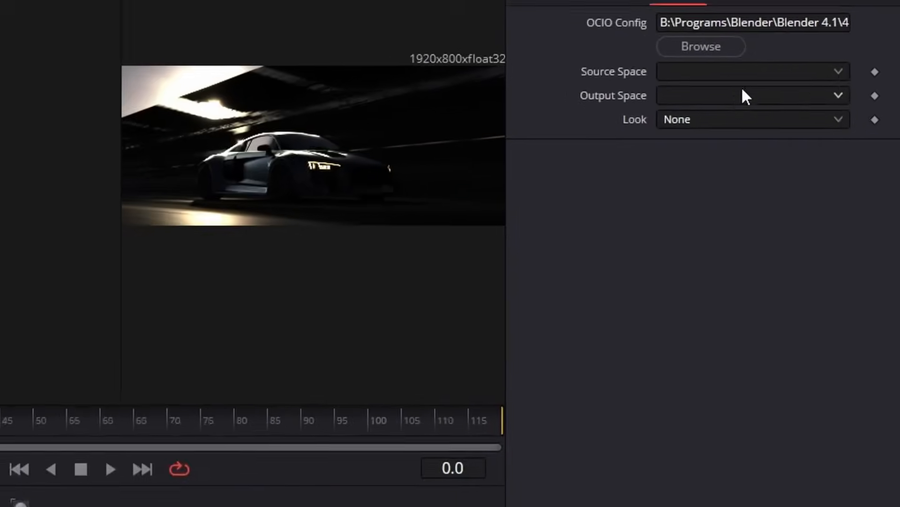
- Set the OCIO Colorspace node's source space to ACEScg and its output space to AgX Base sRGB
left_click(846, 108)
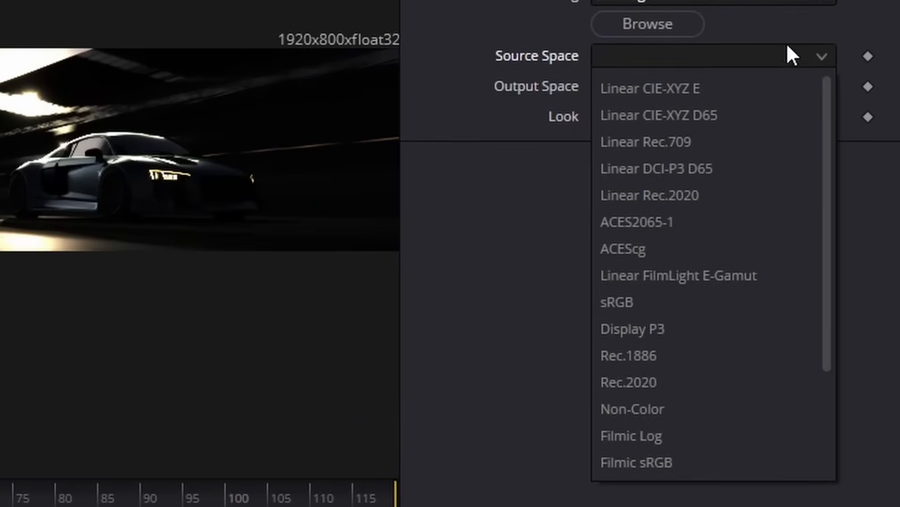
mouse_move(828, 92)
left_mouse_down()
mouse_move(830, 135)
mouse_move(828, 94)
left_mouse_up()
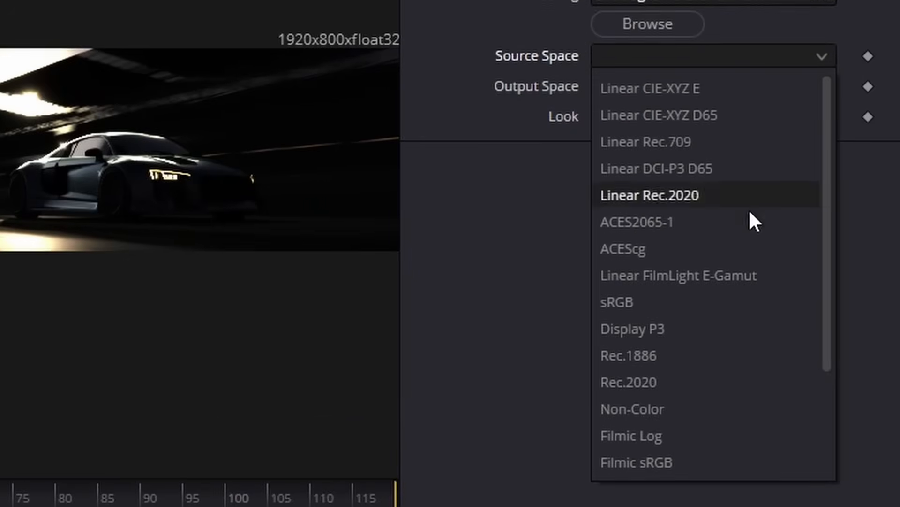
left_click(739, 245)
left_click(750, 86)
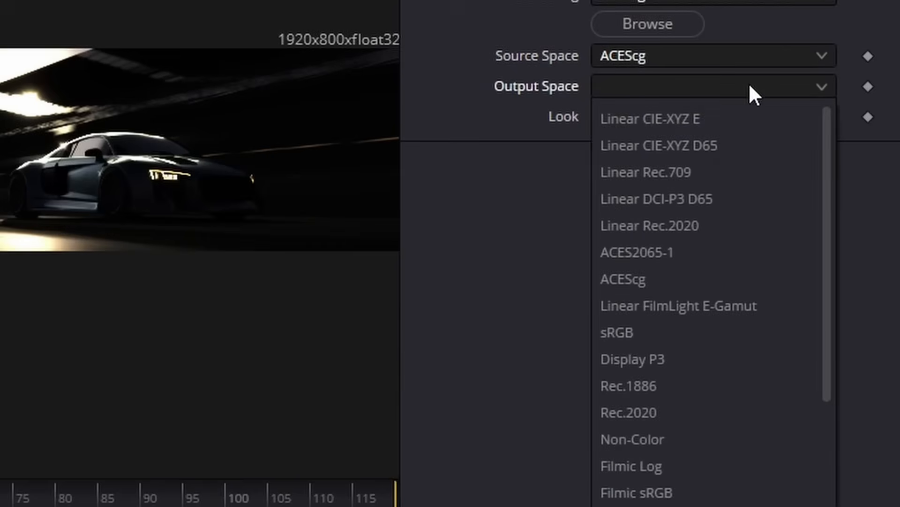
scroll(747, 188, "down", 5)
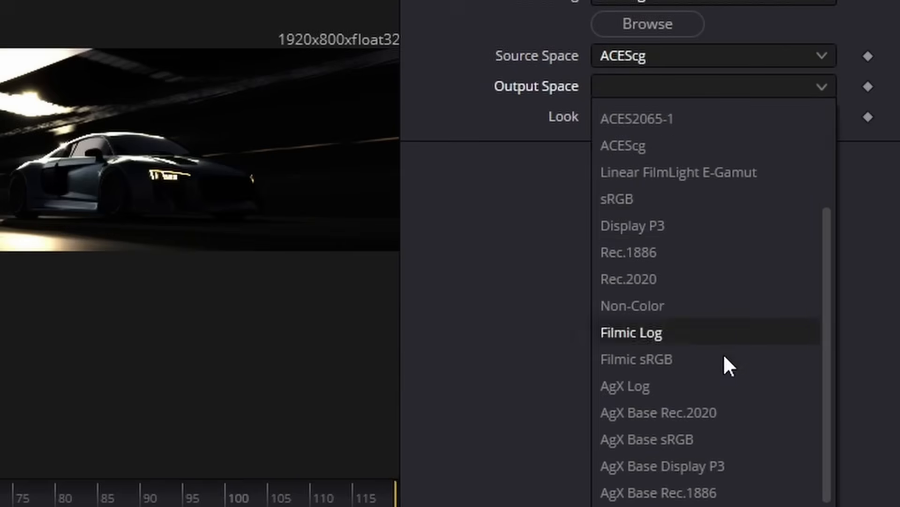
left_click(716, 439)
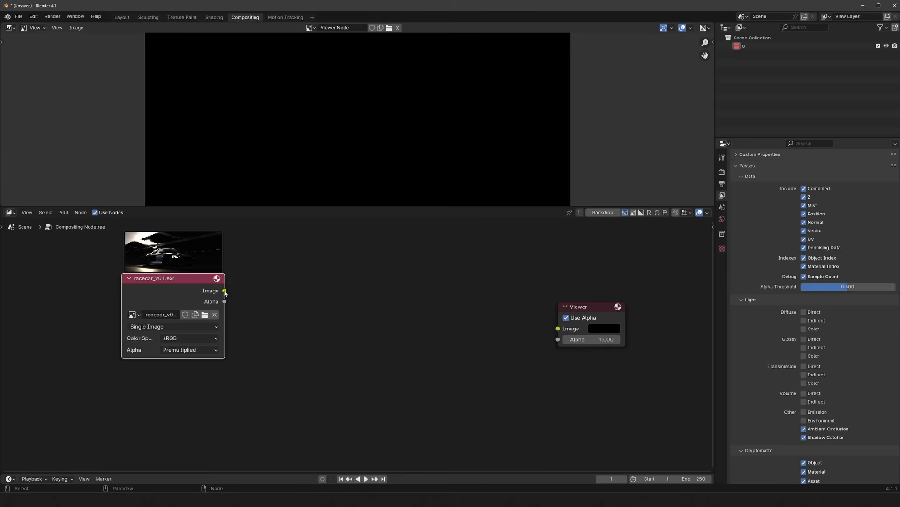
- In Blender's compositor, connect the racecar_v01.exr image to the Viewer, set its color space to ACEScg and shift the image node slightly
left_click_drag(225, 291, 558, 328)
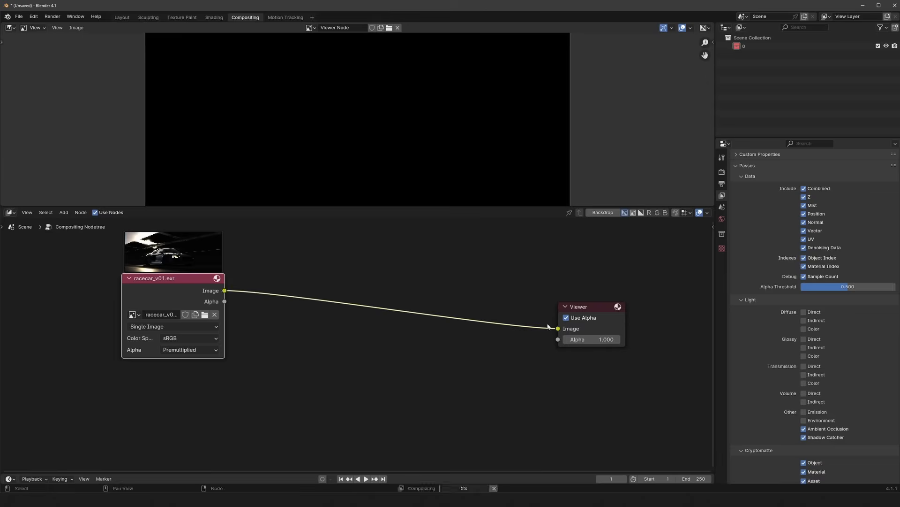
left_click(195, 338)
left_click(197, 364)
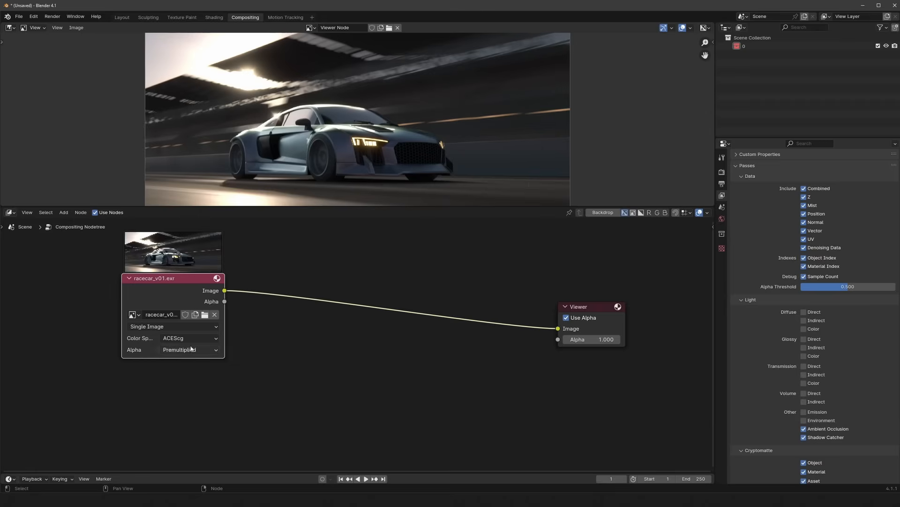
left_click_drag(172, 297, 161, 315)
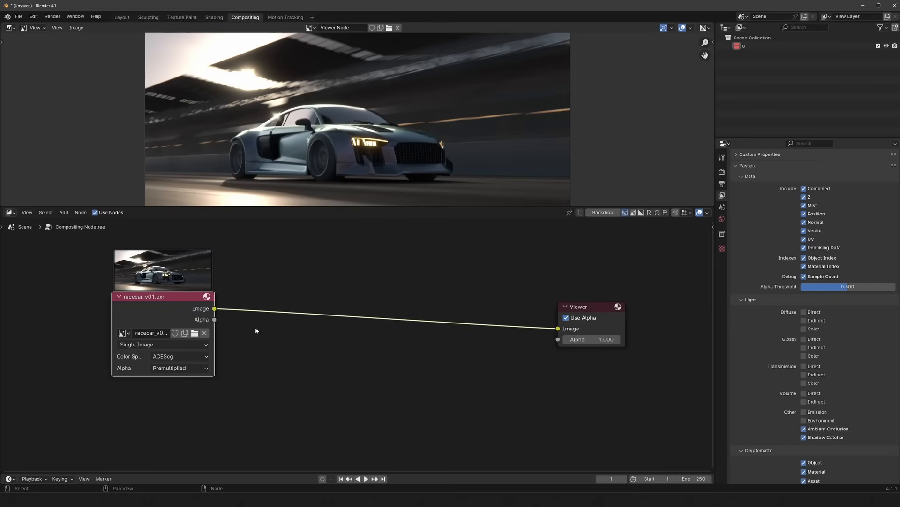
- Add a Convert Colorspace node next to the racecar image node's output
key("shift+a")
type("convert")
key("Return")
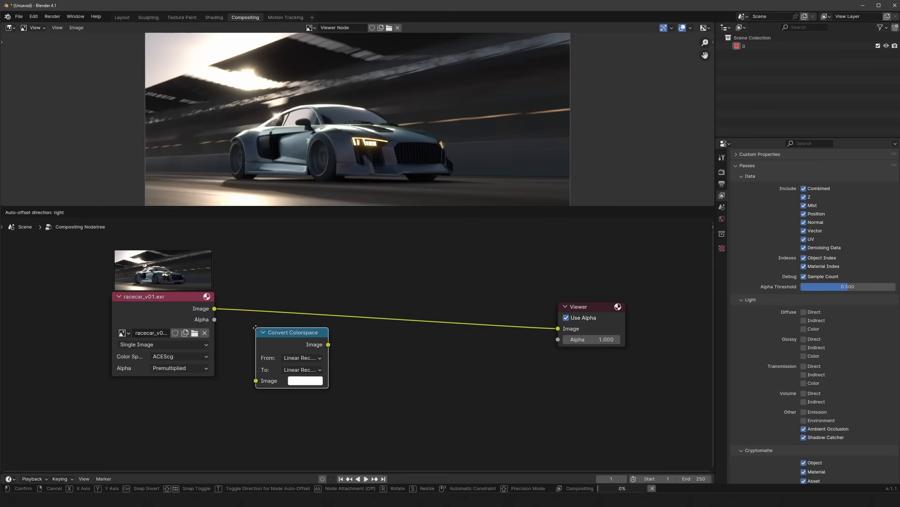
left_click(249, 303)
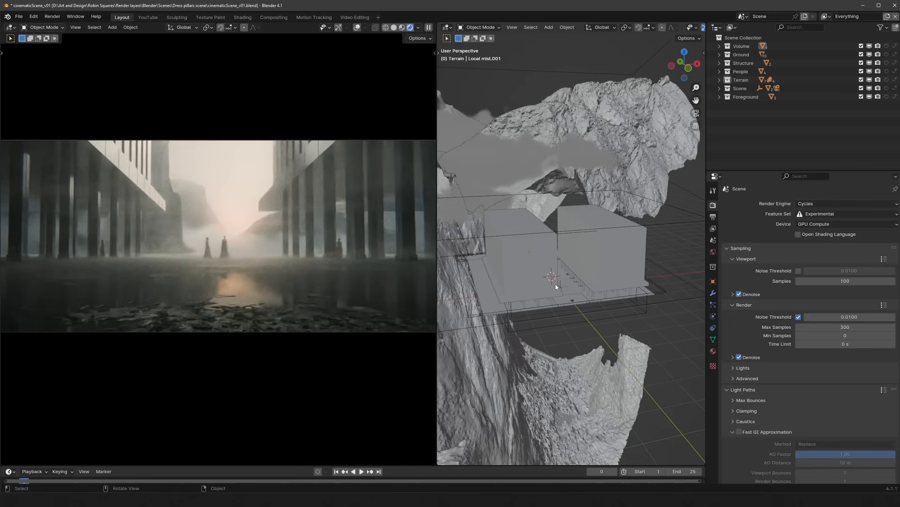
- Go through the cinematic scene's view layers, examining the buildings and terrain from several angles and the passes enabled for Volume and Structure
left_click(825, 16)
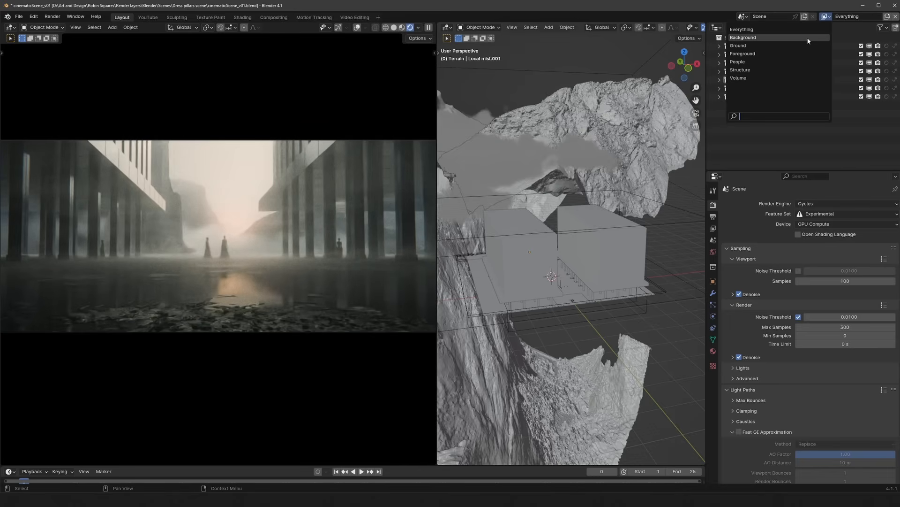
left_click(808, 45)
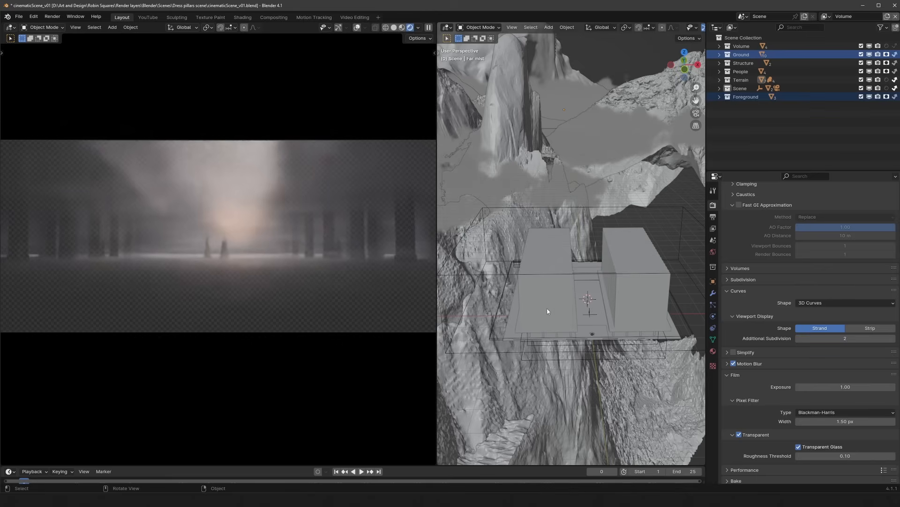
middle_click_drag(582, 300, 562, 316)
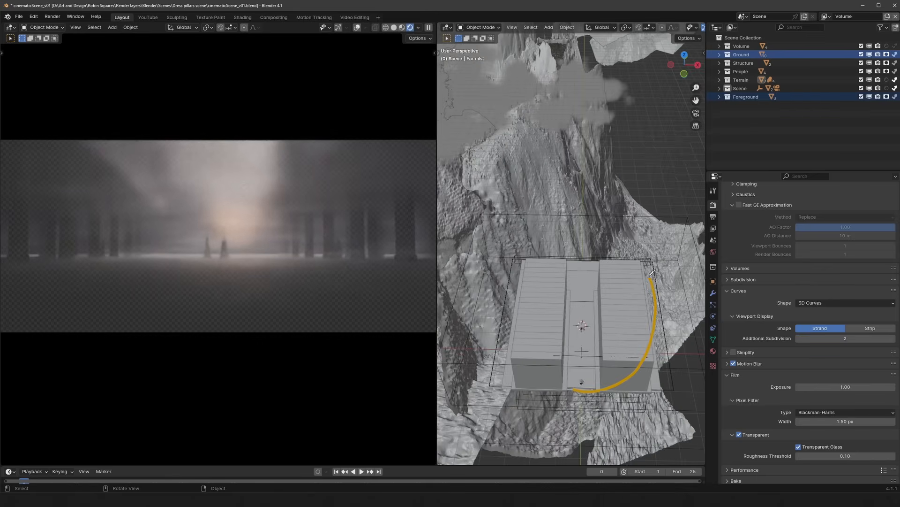
scroll(616, 371, "down", 5)
middle_click_drag(615, 371, 580, 228)
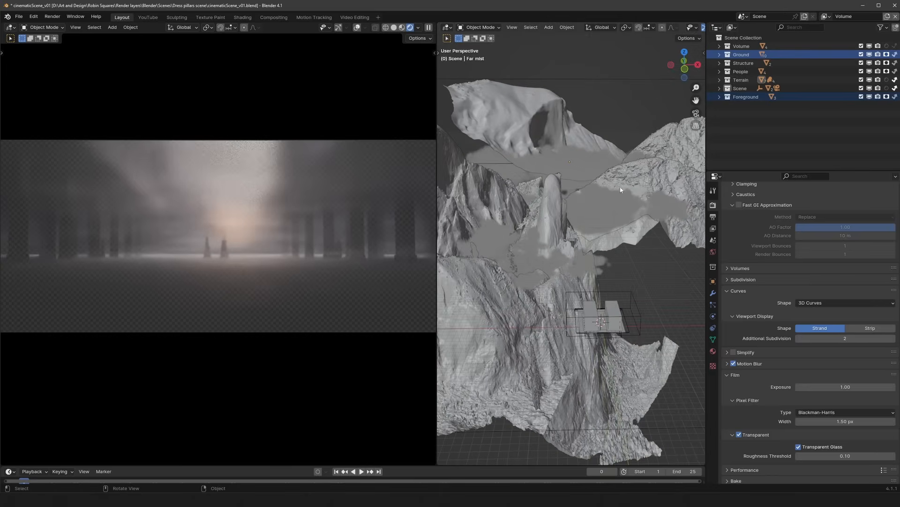
scroll(571, 255, "down", 5)
middle_click_drag(571, 255, 643, 188)
left_click_drag(493, 215, 637, 239)
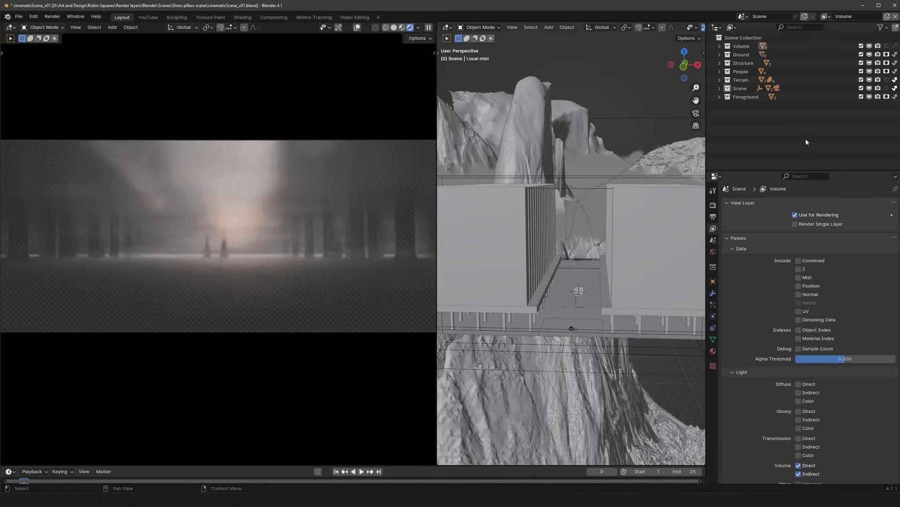
scroll(761, 225, "down", 2)
scroll(761, 221, "down", 1)
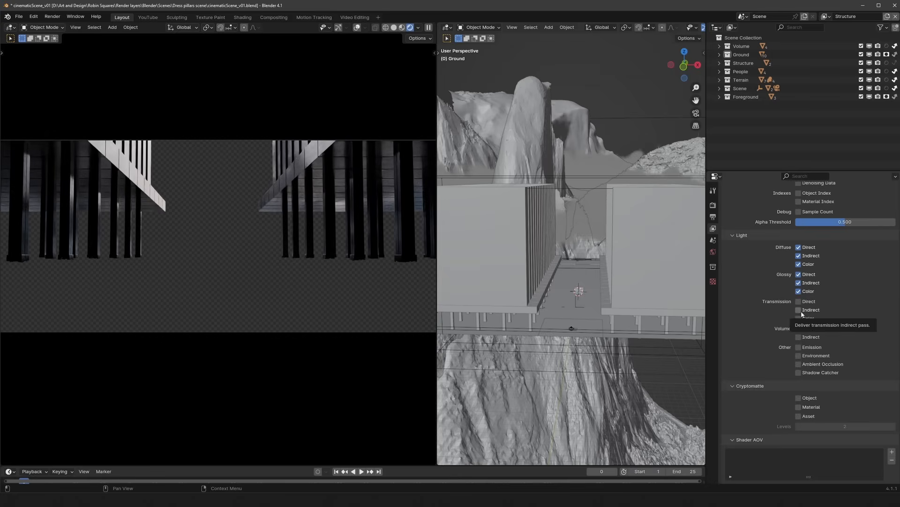
middle_click_drag(601, 176, 581, 158)
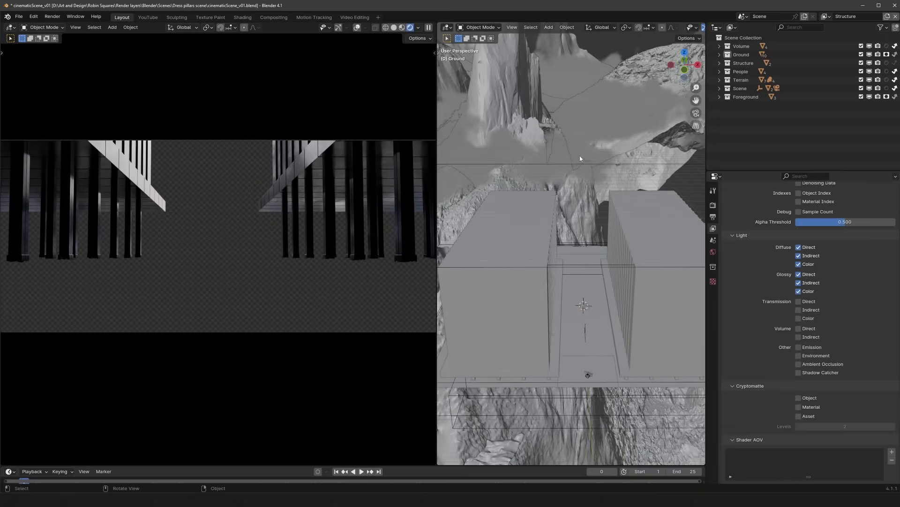
middle_click_drag(626, 224, 631, 193)
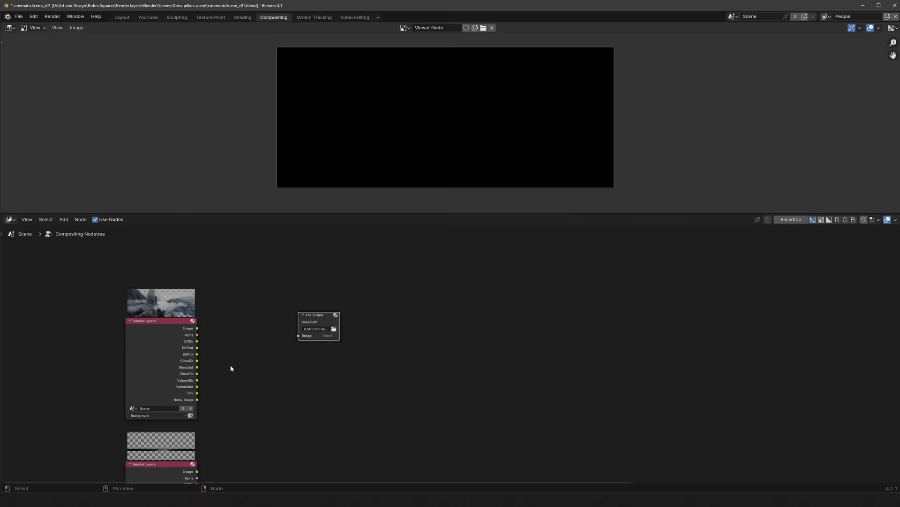
- Write "EXR" as an annotation beside the Background and Ground render layer nodes in the compositor
middle_click_drag(231, 368, 280, 366)
middle_click_drag(202, 394, 313, 367)
left_click_drag(209, 327, 209, 345)
left_click_drag(210, 345, 220, 344)
left_click_drag(206, 326, 222, 328)
left_click_drag(226, 331, 239, 346)
mouse_move(239, 330)
left_mouse_down()
mouse_move(227, 347)
mouse_move(256, 345)
left_mouse_up()
middle_click_drag(256, 346, 285, 272)
left_click_drag(236, 367, 252, 386)
middle_click_drag(283, 256, 285, 291)
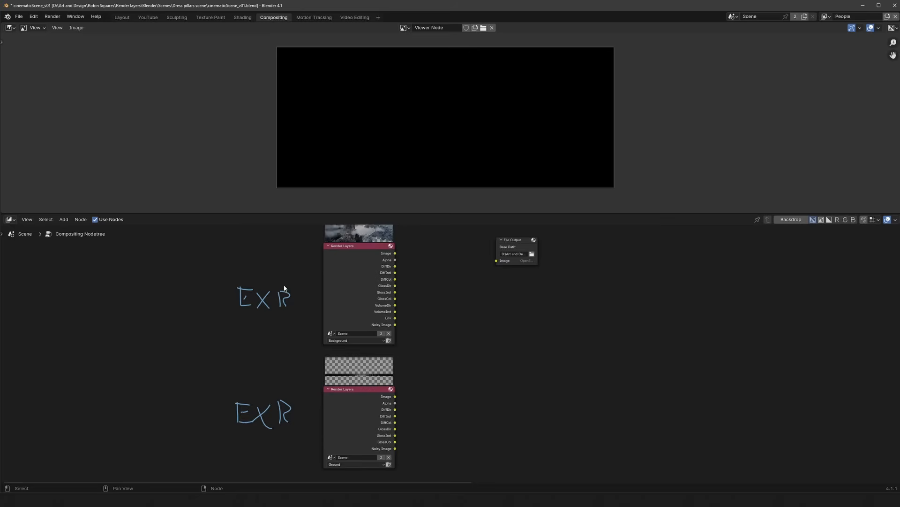
- Draw short stacked lines under both EXR annotations to stand for passes, and clear the annotations
scroll(250, 319, "up", 4)
middle_click_drag(214, 313, 285, 326)
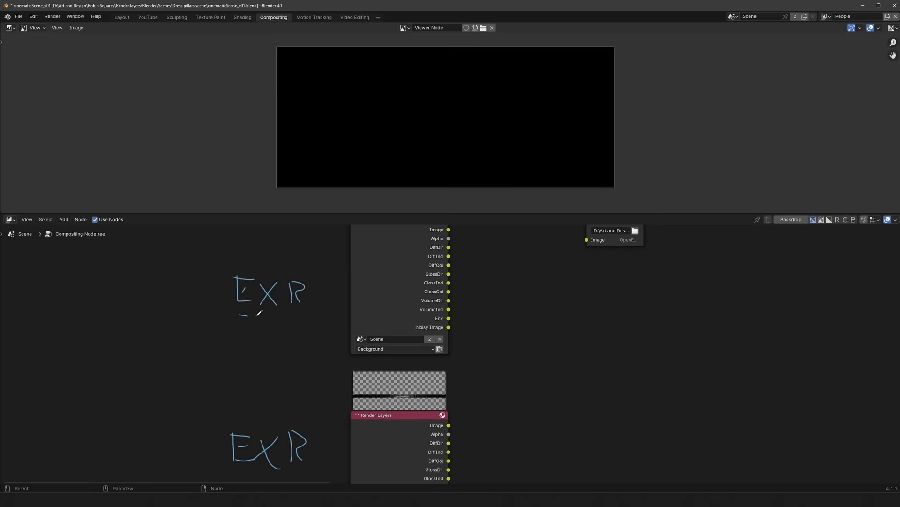
middle_click_drag(254, 401, 264, 344)
left_click_drag(247, 419, 274, 417)
mouse_move(253, 429)
left_mouse_down()
mouse_move(280, 429)
mouse_move(281, 438)
left_mouse_up()
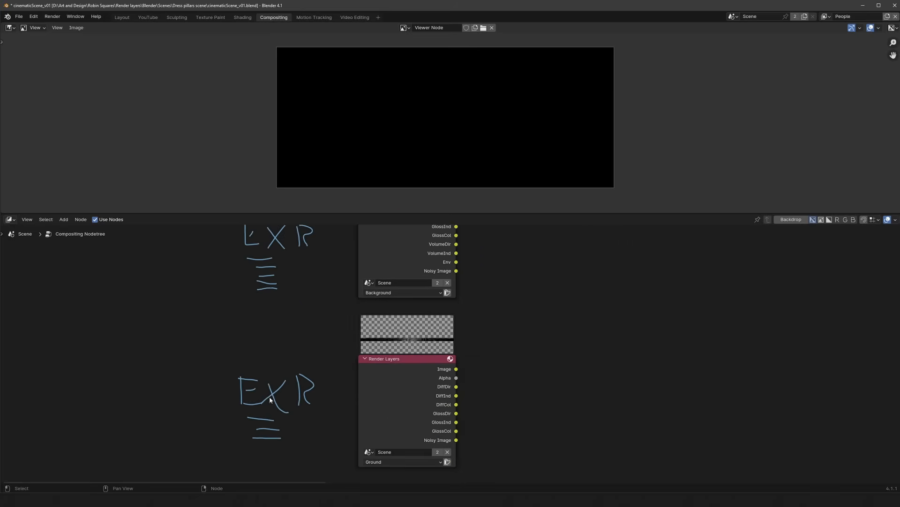
middle_click_drag(260, 285, 283, 349)
left_click_drag(275, 318, 286, 330)
scroll(268, 365, "down", 3)
mouse_move(291, 364)
right_mouse_down()
mouse_move(362, 281)
mouse_move(378, 285)
right_mouse_up()
- Show the File Output node's properties in a wider area and set its base path to ..\render\cinematicScene\cs_background.exr
middle_click_drag(378, 288, 280, 350)
scroll(497, 324, "up", 4)
key("n")
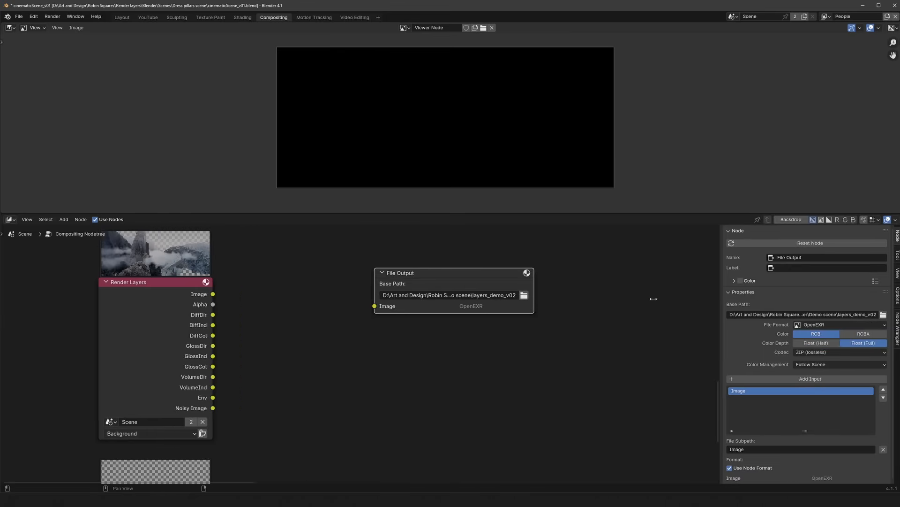
middle_click_drag(507, 296, 569, 316)
left_click(691, 315)
type("..\\render\\cinematicScene\\cinem")
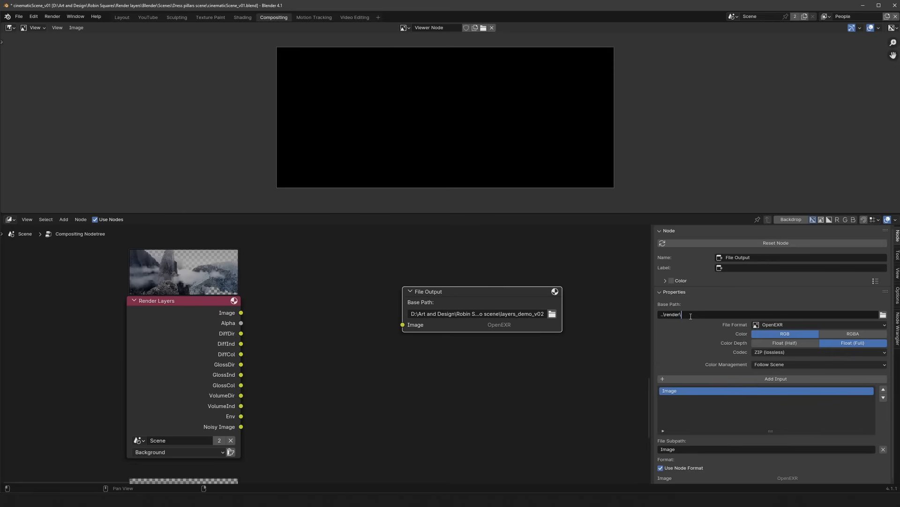
key("BackSpace")
key("BackSpace")
key("BackSpace")
key("BackSpace")
type("s_background.exr")
key("Return")
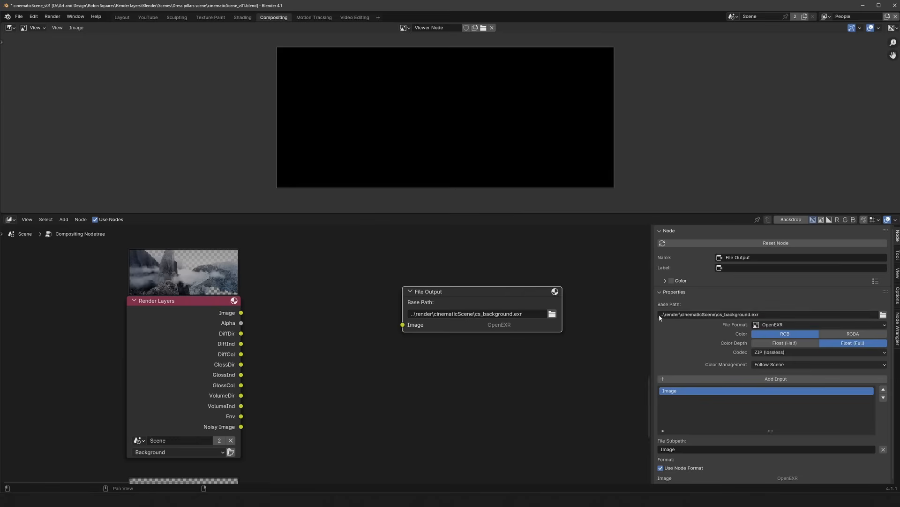
- Set the File Output node's format to OpenEXR MultiLayer with Float (Half) color depth and the DWAA (lossy) codec
left_click(766, 326)
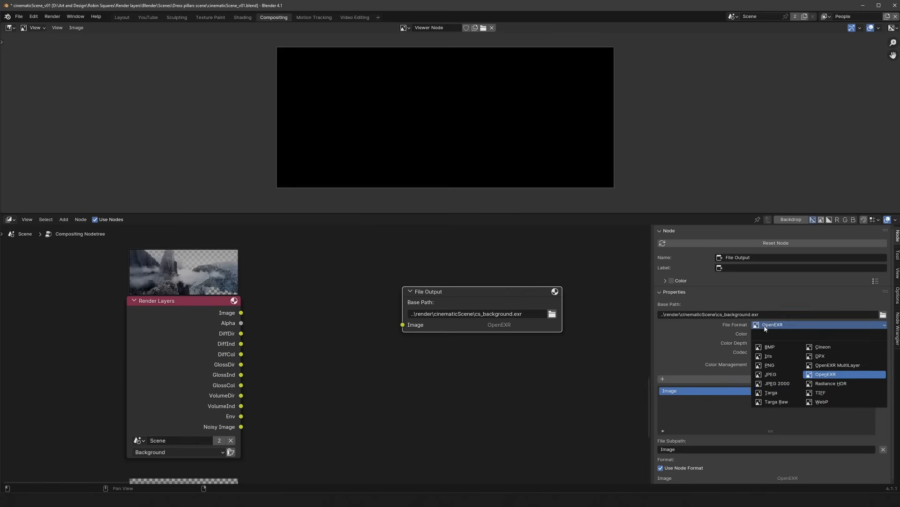
left_click(838, 364)
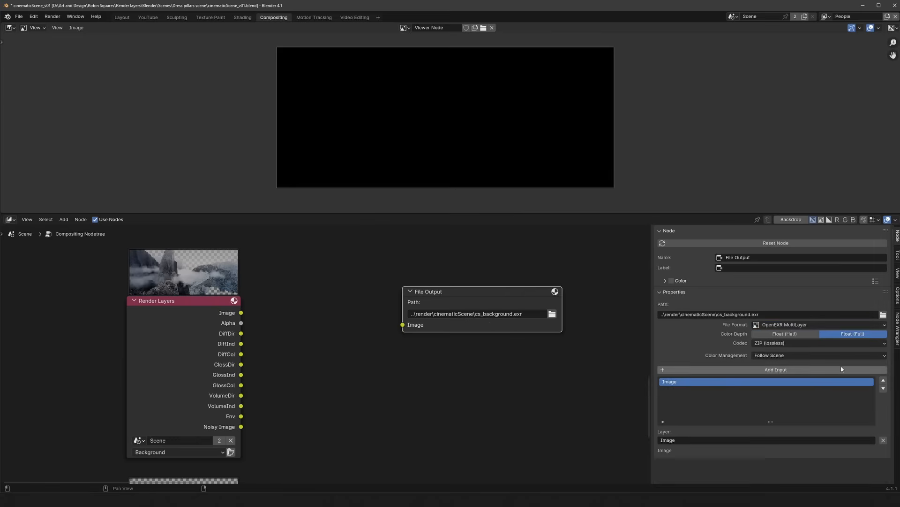
left_click(788, 333)
left_click(788, 343)
left_click(782, 421)
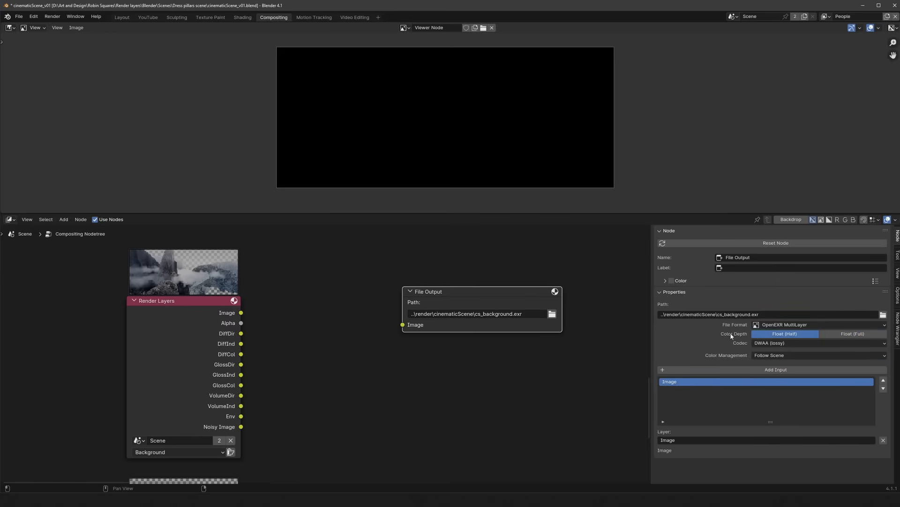
- Override the File Output node's color management and choose ACEScg as its color space
left_click(768, 356)
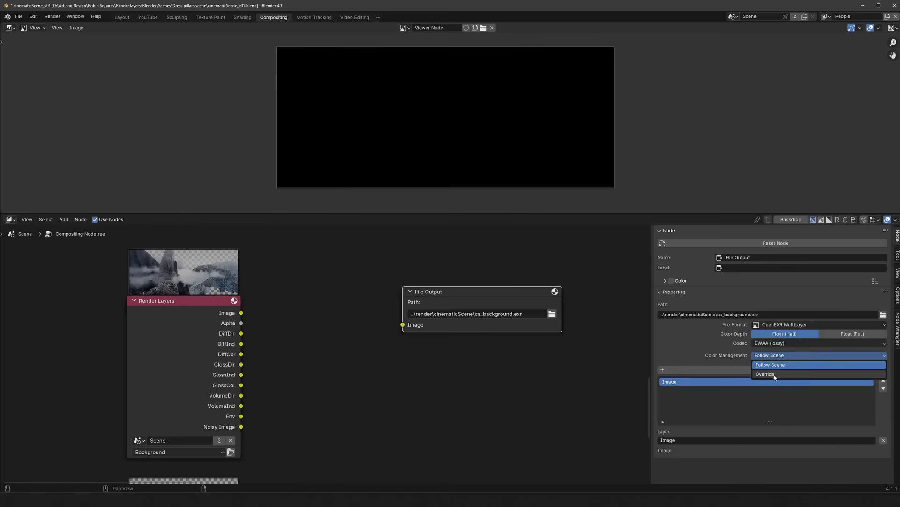
left_click(768, 374)
left_click(775, 365)
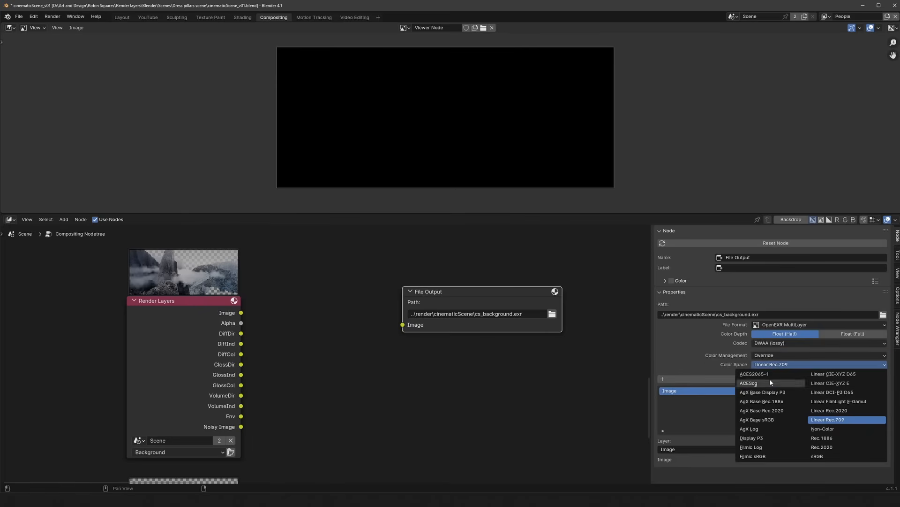
left_click(770, 381)
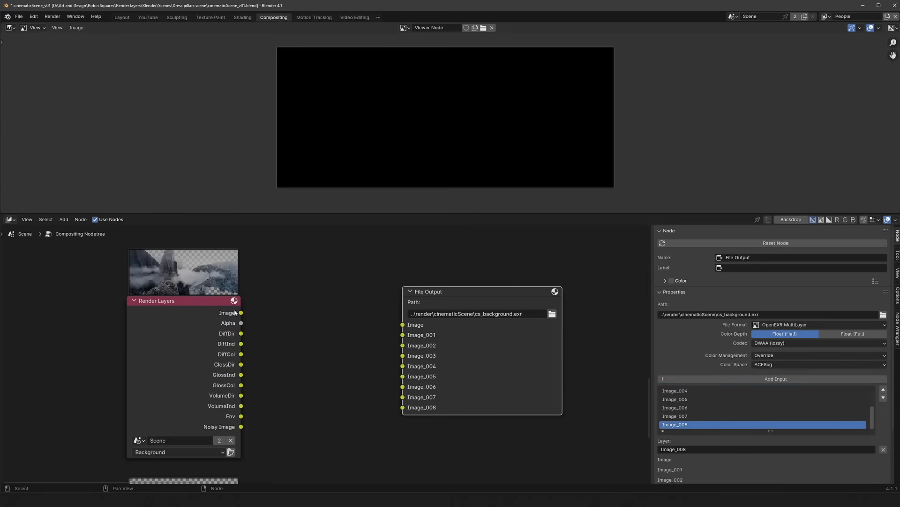
- Enlarge the File Output node's input list and name the inputs after the Background passes, starting with Alpha and DiffDir
scroll(696, 408, "up", 3)
left_click_drag(771, 431, 771, 482)
scroll(750, 413, "down", 3)
double_click(678, 329)
type("Alpha")
key("Return")
double_click(678, 337)
type("DiffDir")
key("Return")
left_click(684, 371)
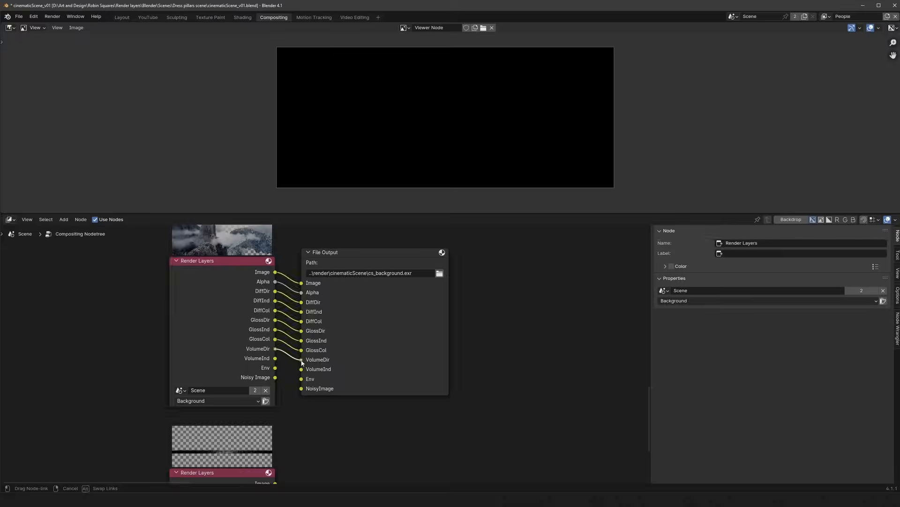
- Connect the remaining Background passes, including Env, to the matching File Output inputs and move the node farther from the render layers
left_click_drag(275, 368, 301, 379)
left_click_drag(324, 371, 414, 360)
scroll(414, 298, "down", 2)
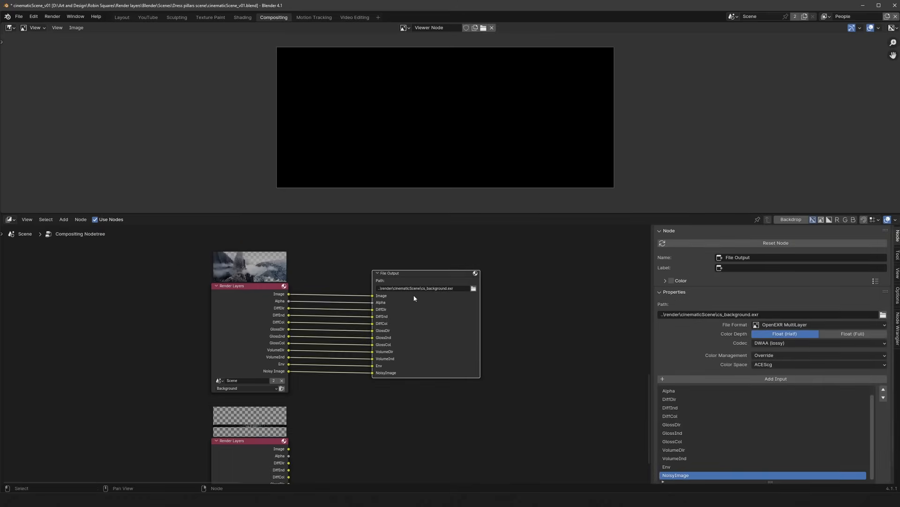
- Duplicate the connected Background Render Layers and File Output pair below itself for the Ground and Foreground layers
scroll(415, 277, "down", 2)
left_click_drag(296, 368, 440, 297)
key("shift+d")
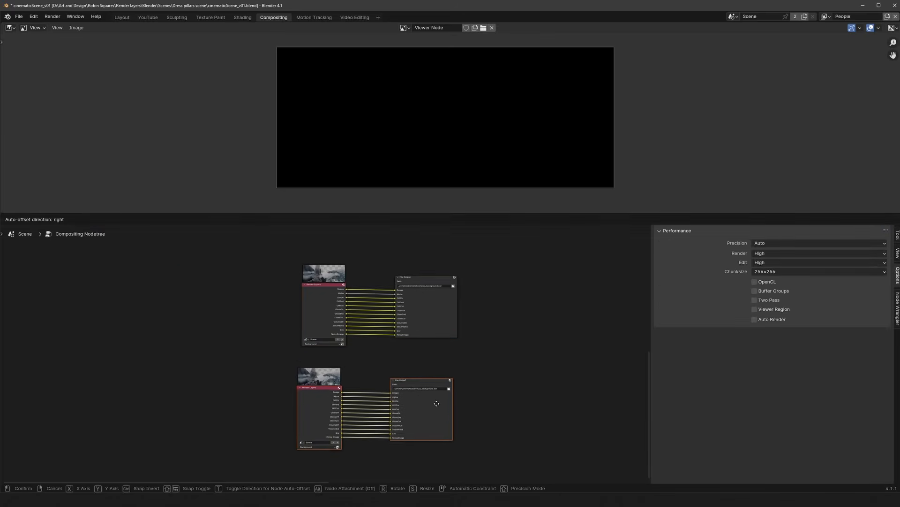
left_click(422, 407)
scroll(329, 435, "down", 1, "ctrl")
left_click_drag(317, 443, 435, 394)
middle_click_drag(430, 450, 435, 411)
key("shift+d")
left_click(412, 449)
middle_click_drag(412, 449, 416, 375)
- Duplicate the connected Render Layers and File Output pair three more times for the People, Structure and Volume layers
key("shift+d")
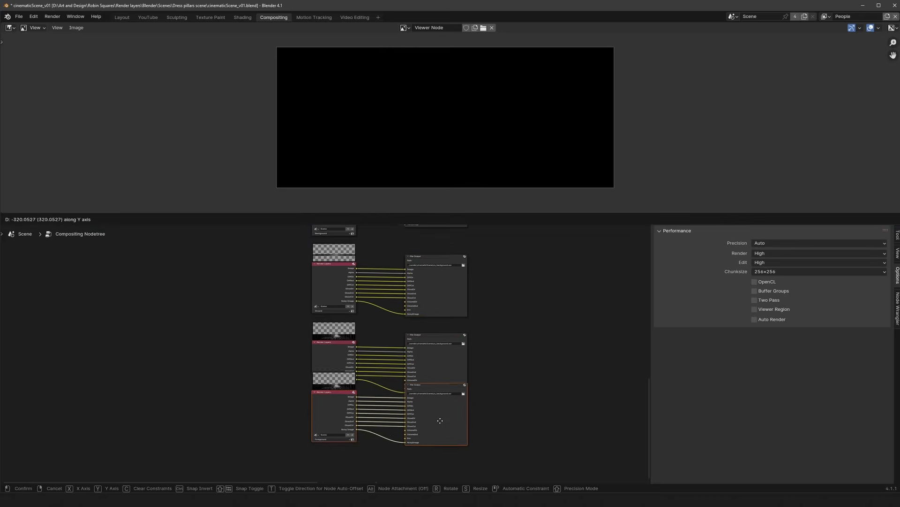
left_click(440, 446)
scroll(336, 467, "up", 7)
scroll(377, 419, "down", 2, "ctrl")
key("shift+d")
left_click(309, 458)
scroll(312, 442, "down", 1, "ctrl")
key("shift+d")
left_click(428, 447)
middle_click_drag(429, 448, 444, 331)
scroll(337, 362, "down", 1, "ctrl")
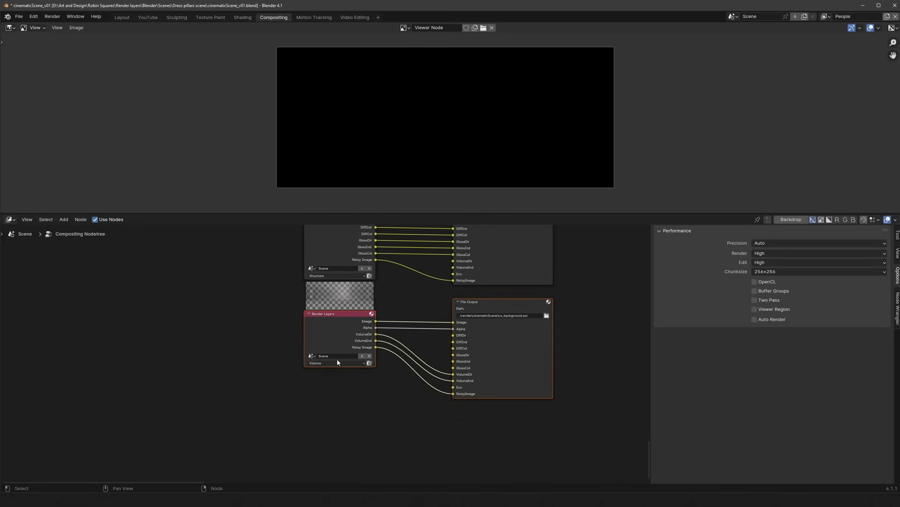
- Remove the unused diffuse, gloss and Env inputs from the Volume layer's File Output node
scroll(494, 321, "up", 3)
left_click(443, 348)
middle_click_drag(682, 357, 682, 334)
left_click(704, 383)
left_click(883, 475)
left_click(883, 476)
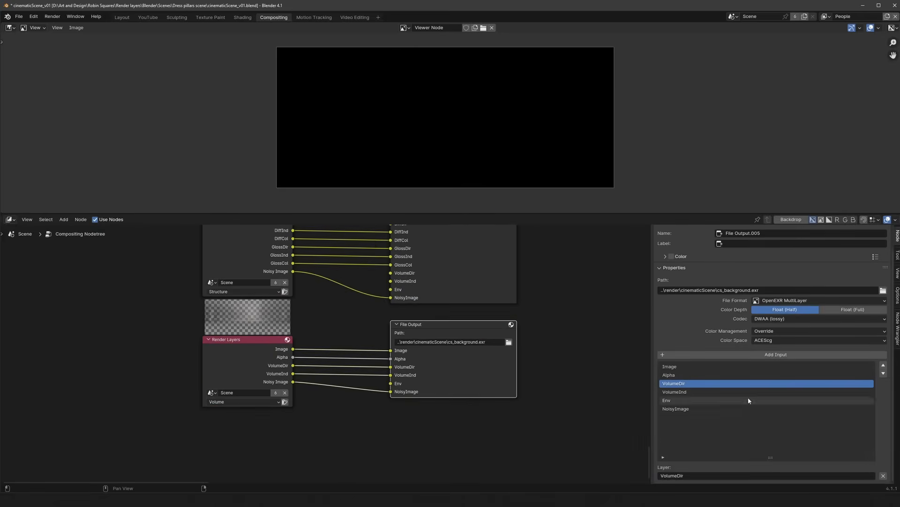
left_click(750, 400)
- Remove the unused inputs, starting with VolumeDir, from the Structure layer's File Output node
middle_click_drag(486, 271, 513, 380)
left_click(512, 379)
left_click(732, 426)
left_click(884, 476)
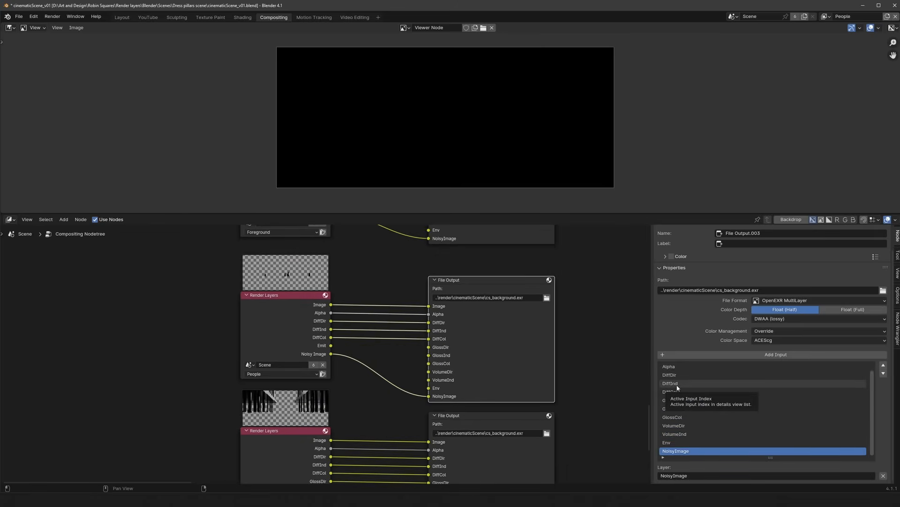
- Remove the inputs without matching passes from the File Output nodes of the People layer and the remaining layers above it
left_click(670, 375)
left_click(883, 475)
left_click(883, 476)
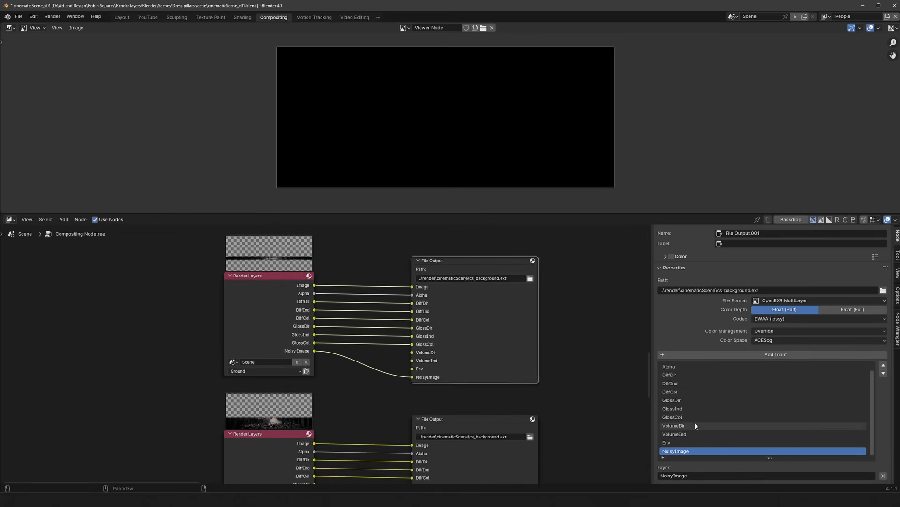
left_click(507, 406)
key("Home")
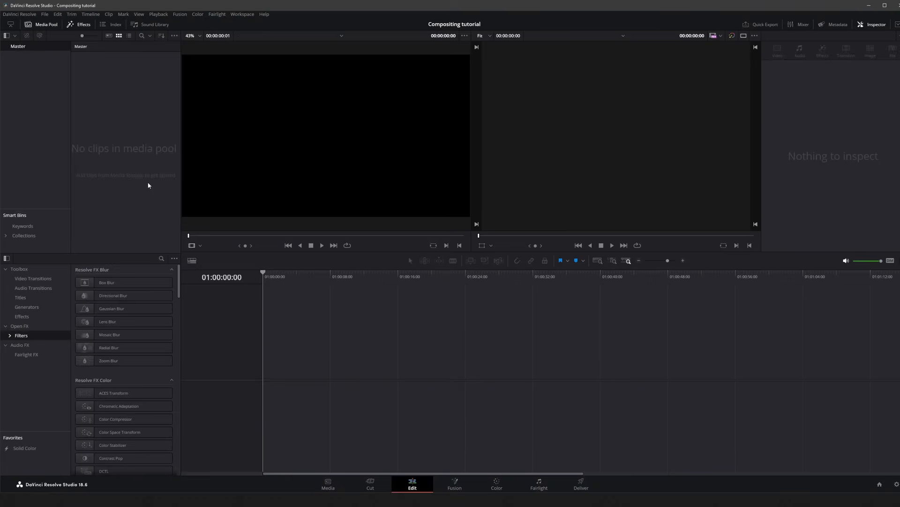
- Switch to DaVinci Resolve, create Timeline 1 and import the rendered cs_ EXR files into the project's media
key("ctrl+n")
left_click(519, 285)
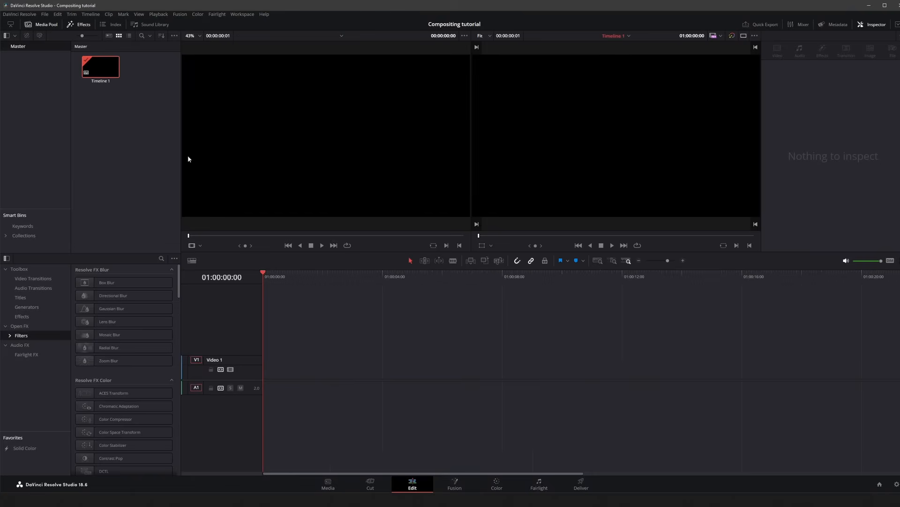
left_click_drag(323, 155, 117, 135)
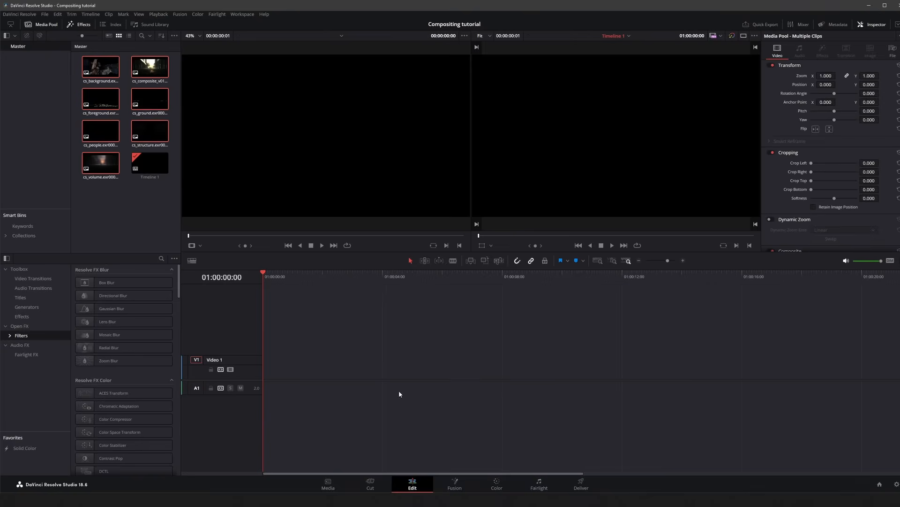
- Bring all the imported EXR clips into the Fusion composition as MediaIn nodes
left_click(455, 484)
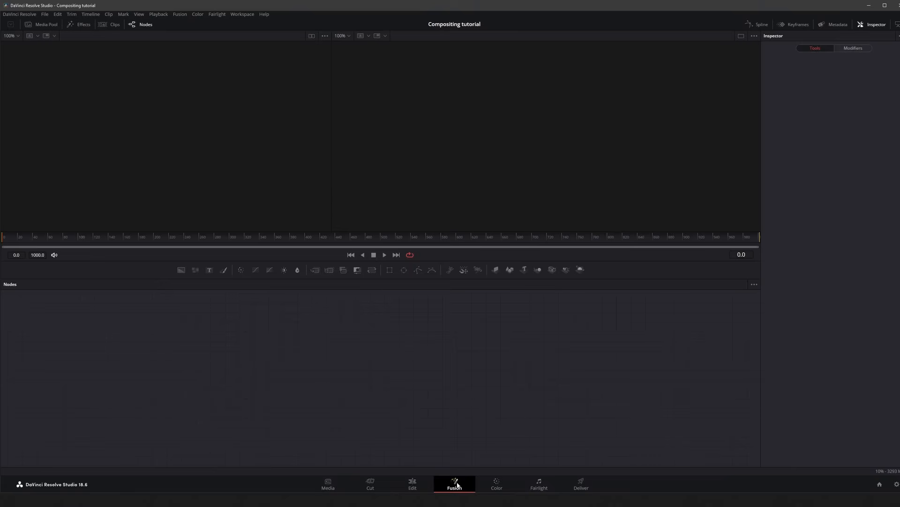
left_click(41, 25)
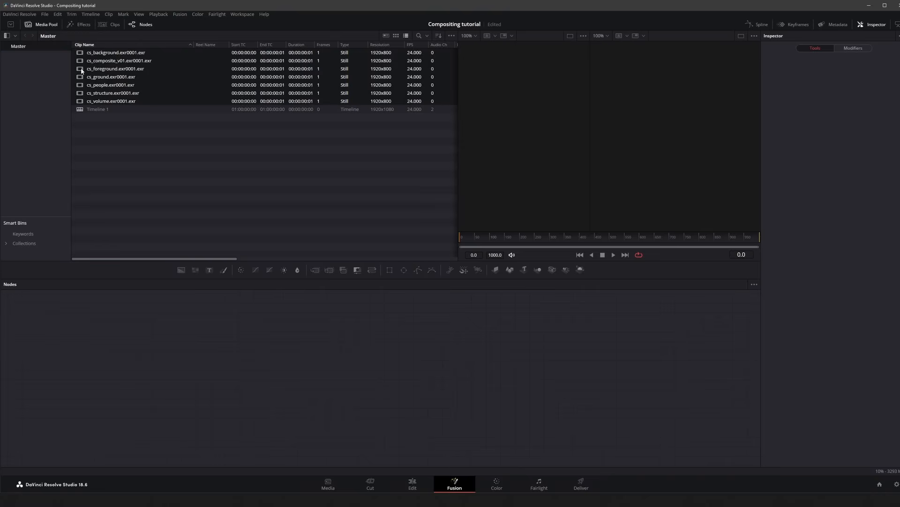
left_click_drag(120, 55, 401, 323)
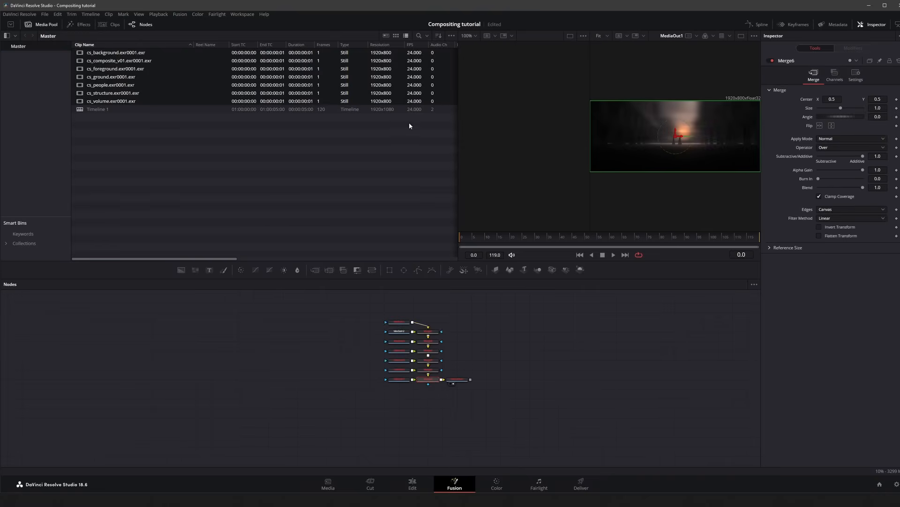
left_click(51, 27)
scroll(404, 322, "up", 4, "ctrl")
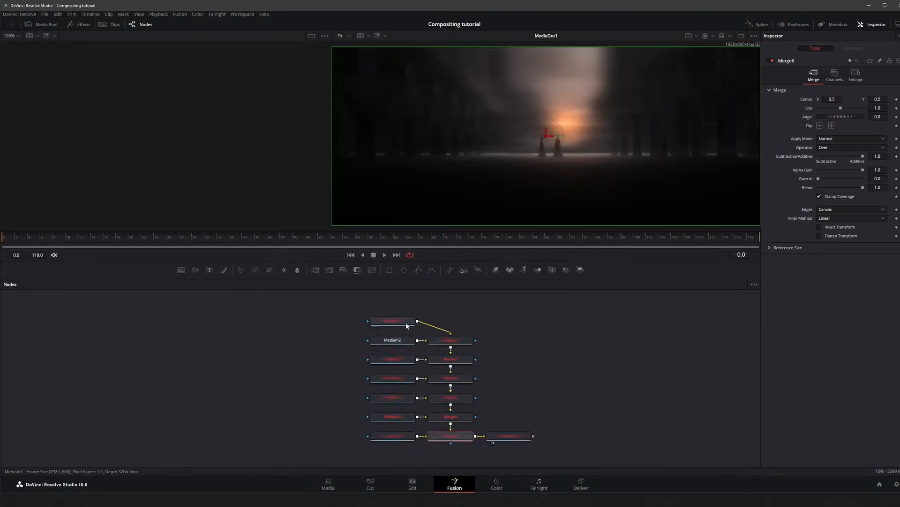
- Set MediaIn1's layer to Image and widen the viewer that shows it
left_click(401, 322)
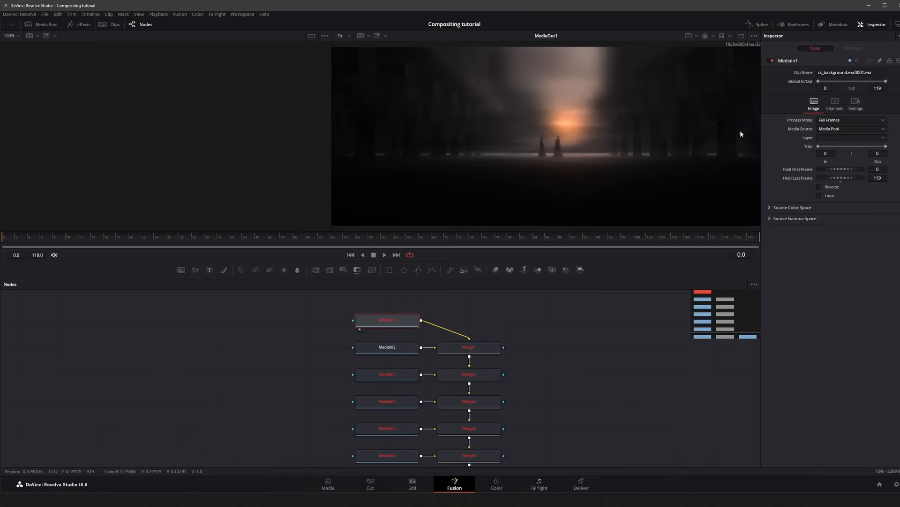
left_click(839, 138)
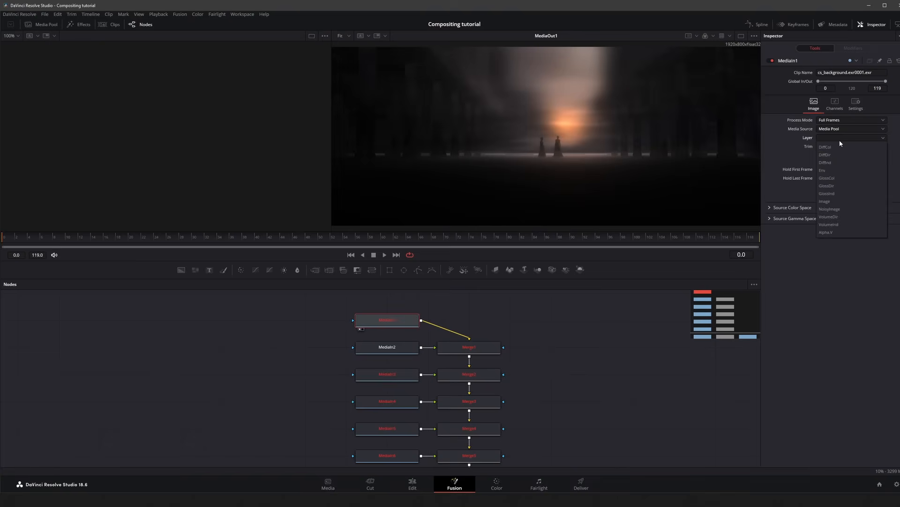
left_click(824, 201)
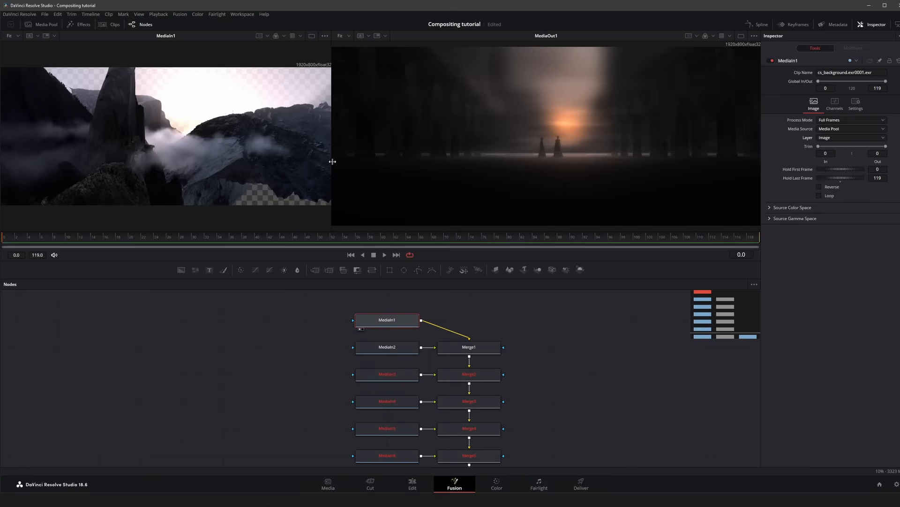
left_click_drag(333, 161, 388, 161)
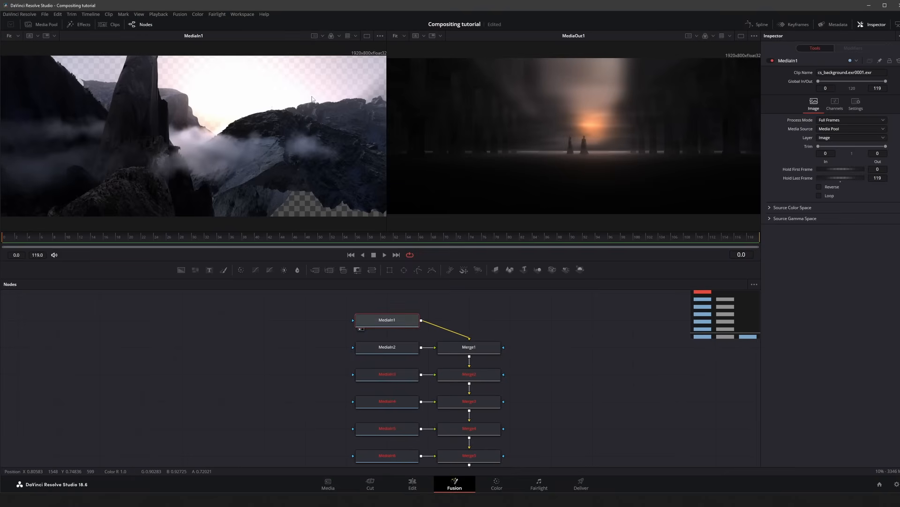
- Set the Color Gamma of the MediaIn1 viewer's Fusion View LUT to 2.2
left_click(356, 36)
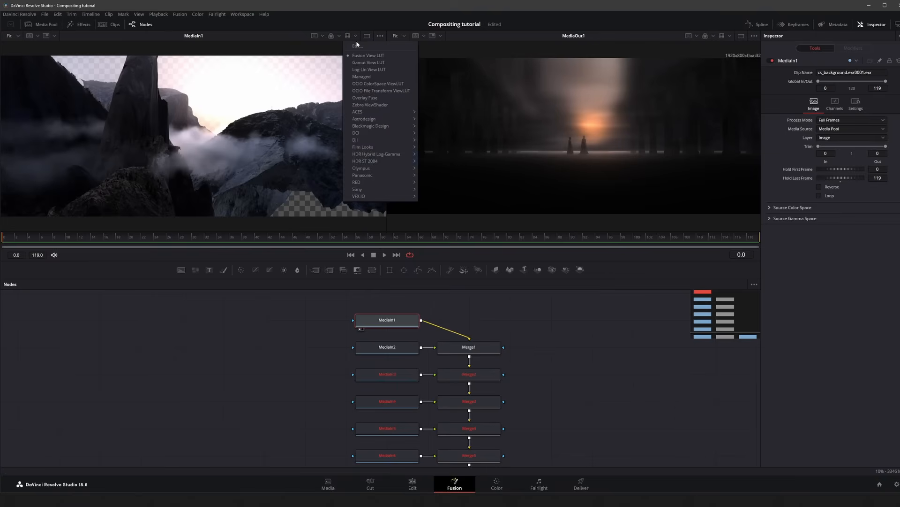
left_click(358, 46)
left_click_drag(505, 361, 503, 362)
double_click(505, 363)
type("2.2")
key("Tab")
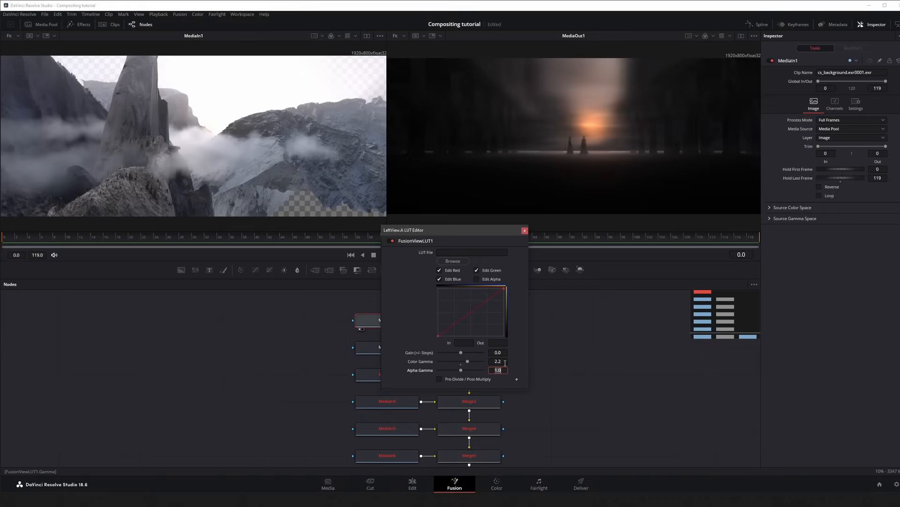
left_click(525, 231)
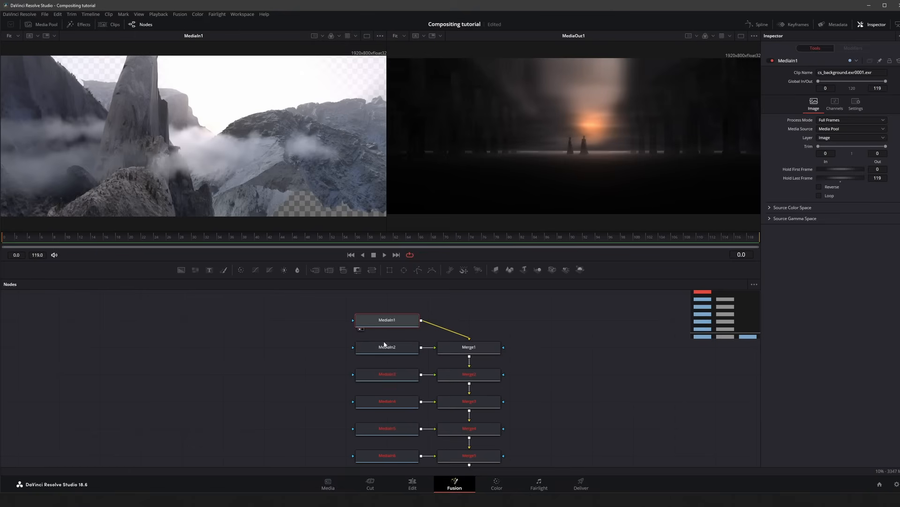
- Disconnect MediaIn1 from Merge1 and move it well away from the other nodes
mouse_move(401, 321)
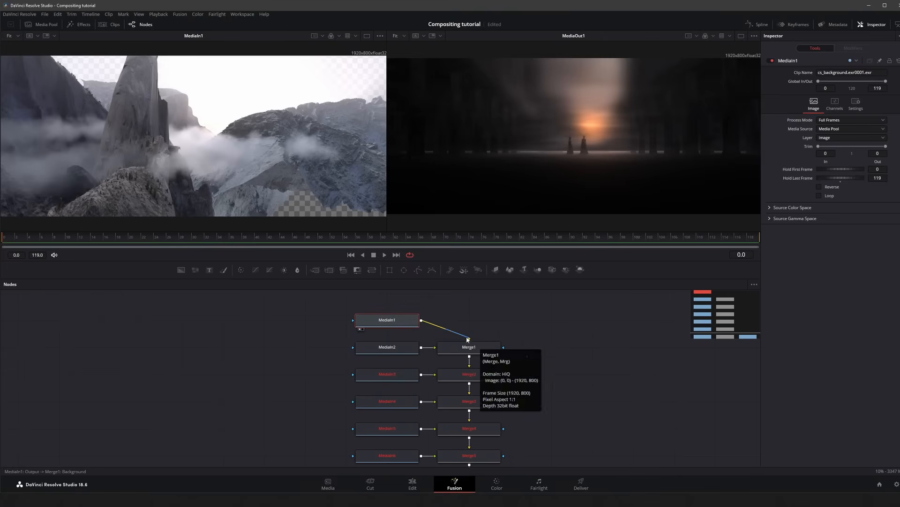
left_click_drag(458, 336, 105, 327)
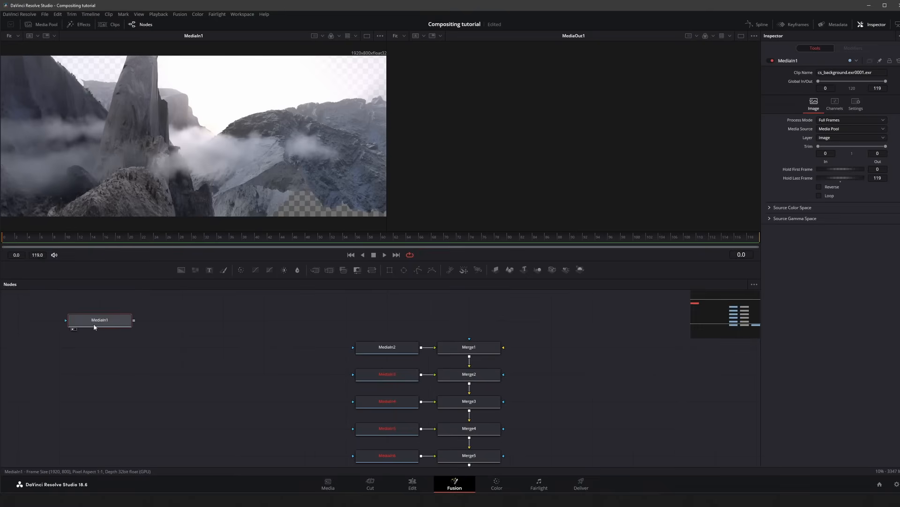
middle_click_drag(105, 327, 315, 330)
left_click_drag(314, 329, 273, 332)
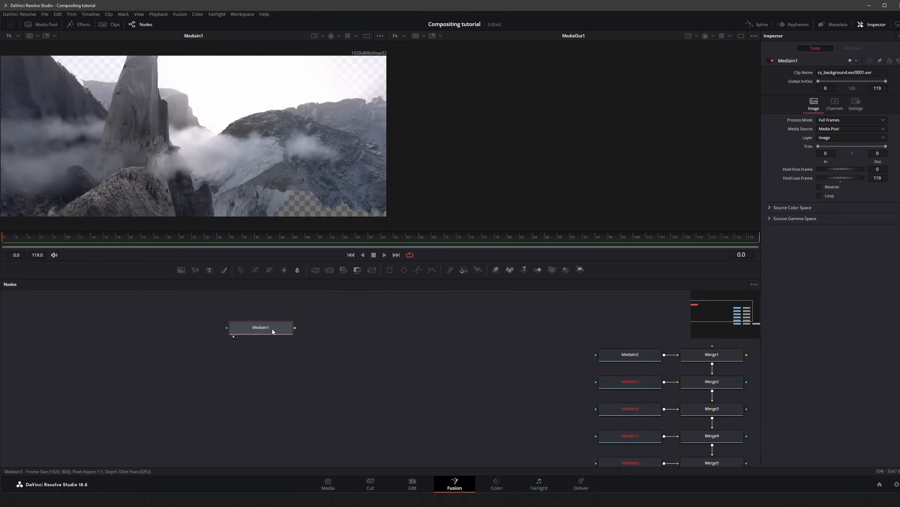
- Paste a copy of MediaIn1 merged with the original and set the copy's layer to DiffInd
key("ctrl+c")
key("ctrl+v")
left_click(269, 358)
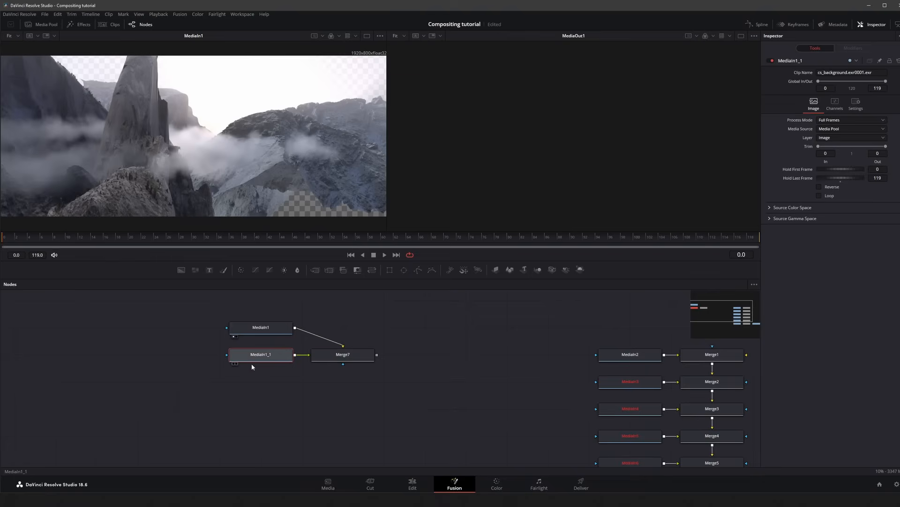
left_click(839, 138)
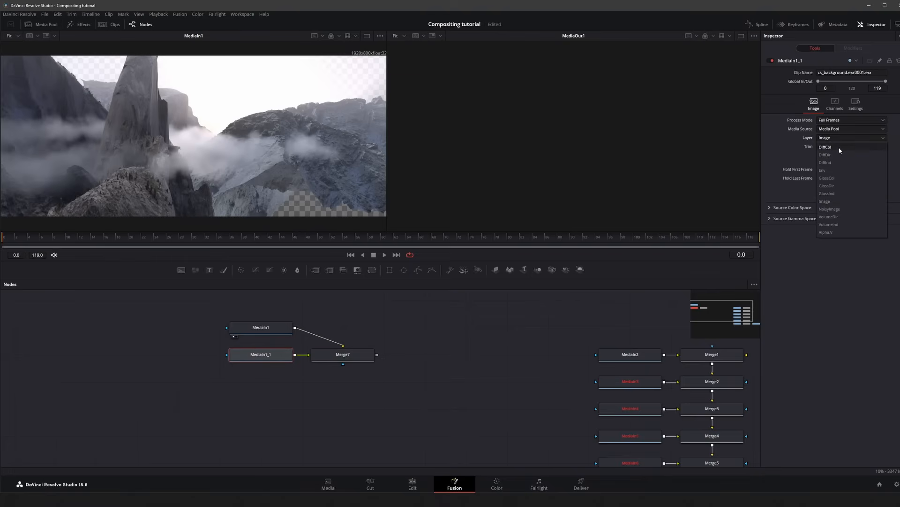
left_click(841, 155)
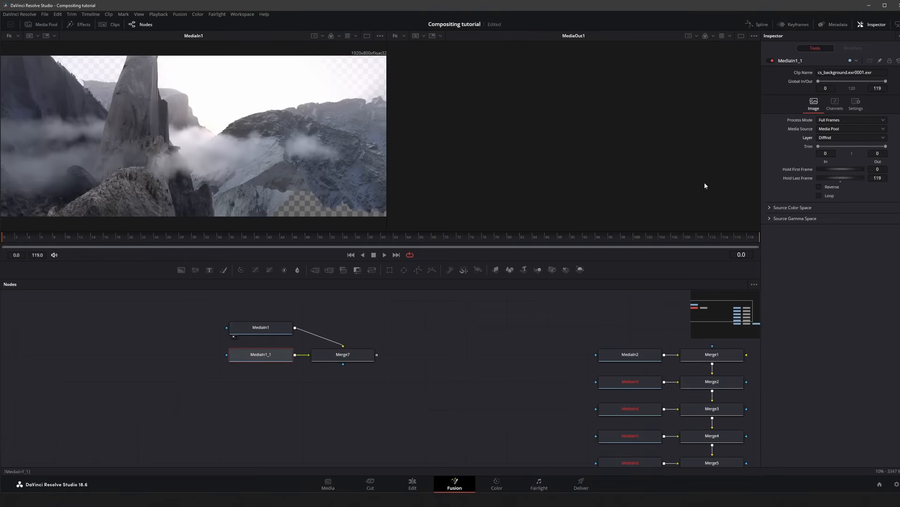
- Set the original MediaIn1's layer to DiffDir, and remove its copy and the Merge7 node
left_click(261, 327)
left_click(840, 137)
left_click(841, 154)
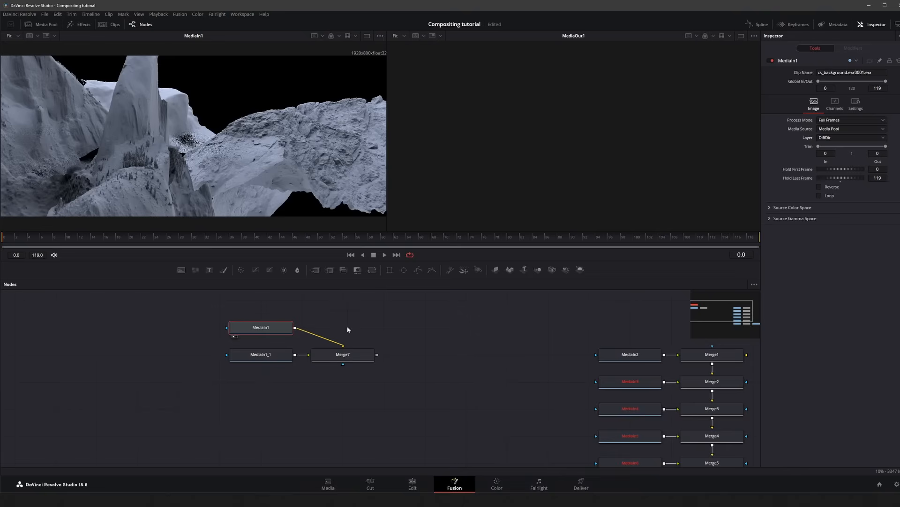
left_click_drag(341, 346, 261, 357)
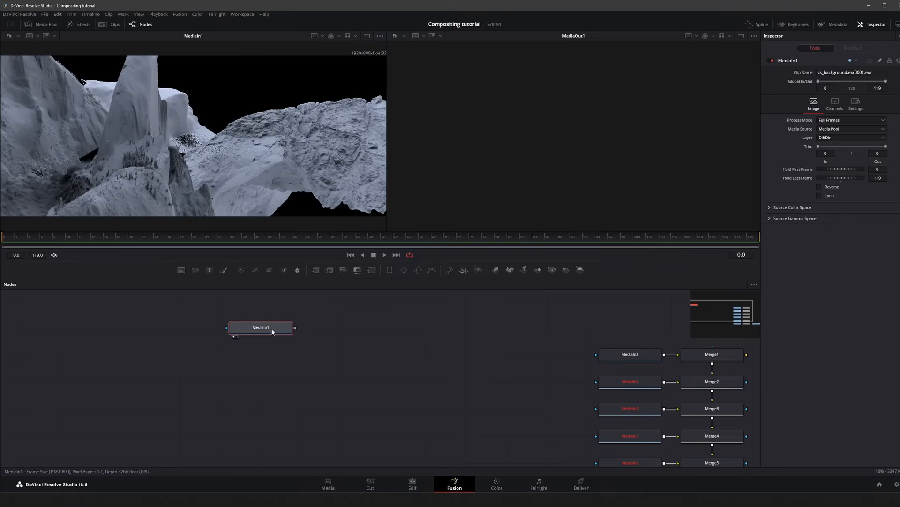
- Split MediaIn1 into separate pass nodes placed vertically with the hos_SplitEXR_Ultra script, and delete the original node
right_click(273, 332)
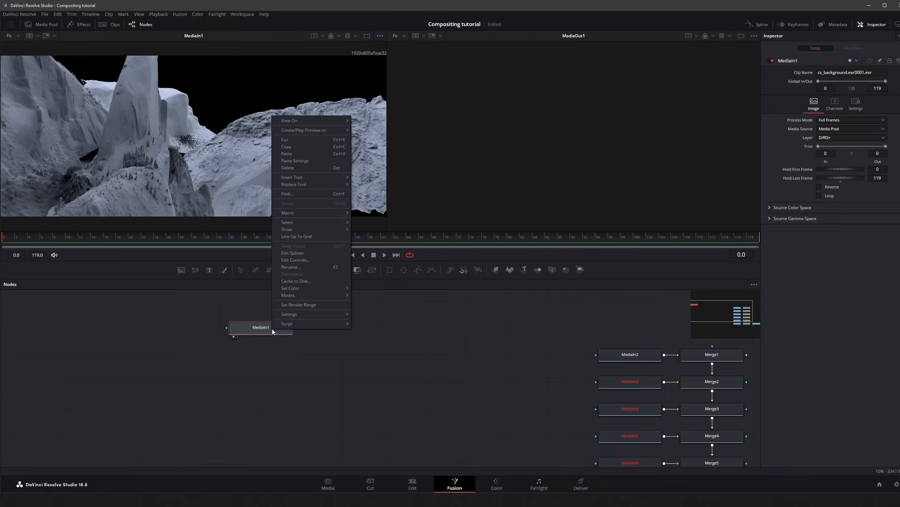
mouse_move(293, 325)
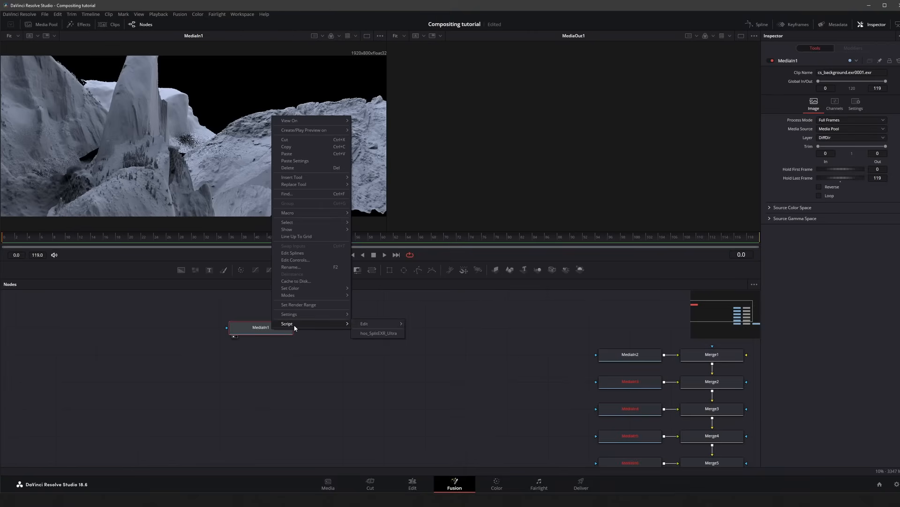
left_click(375, 333)
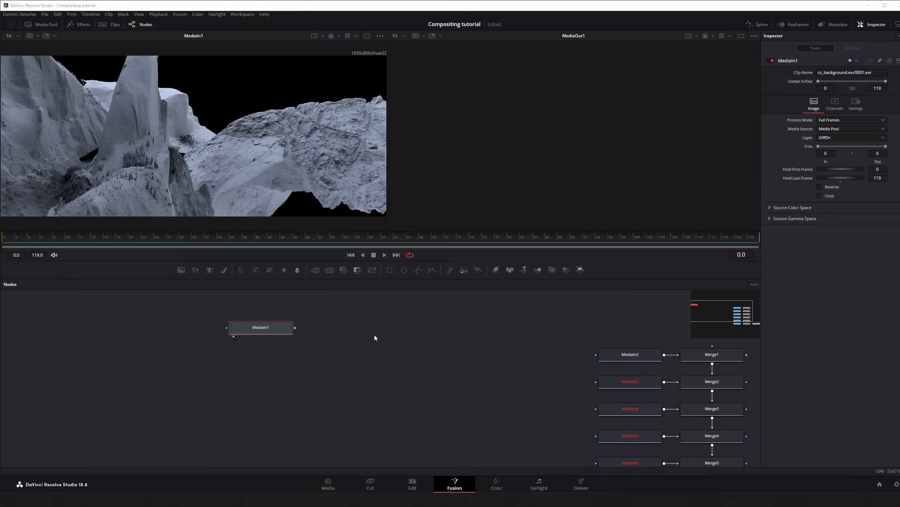
left_click_drag(238, 183, 319, 194)
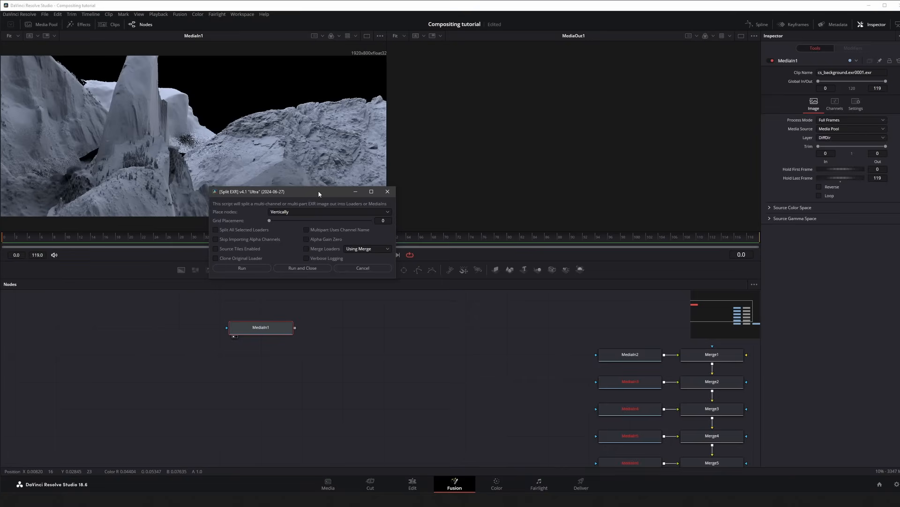
left_click(265, 266)
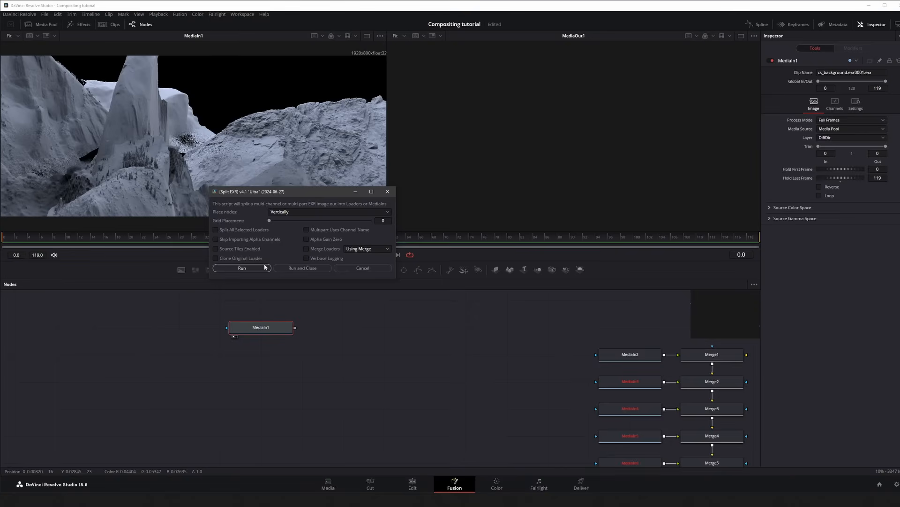
left_click(387, 192)
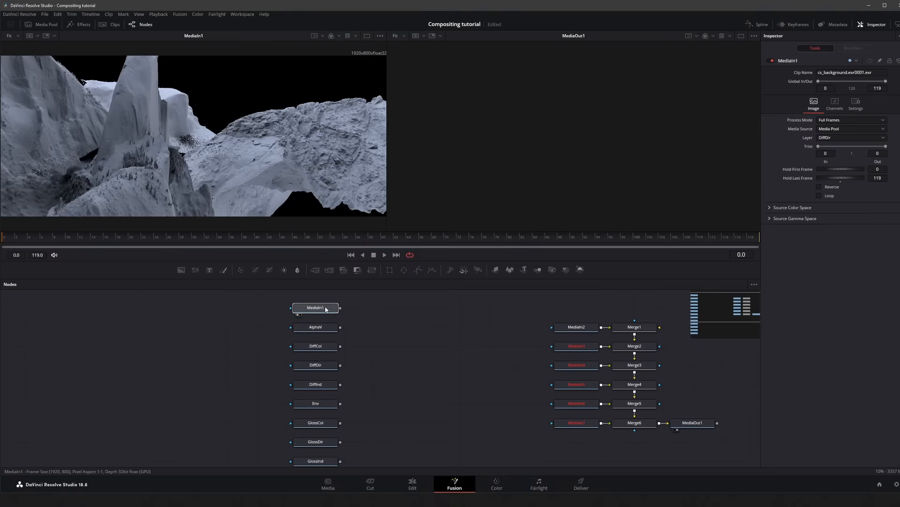
key("Delete")
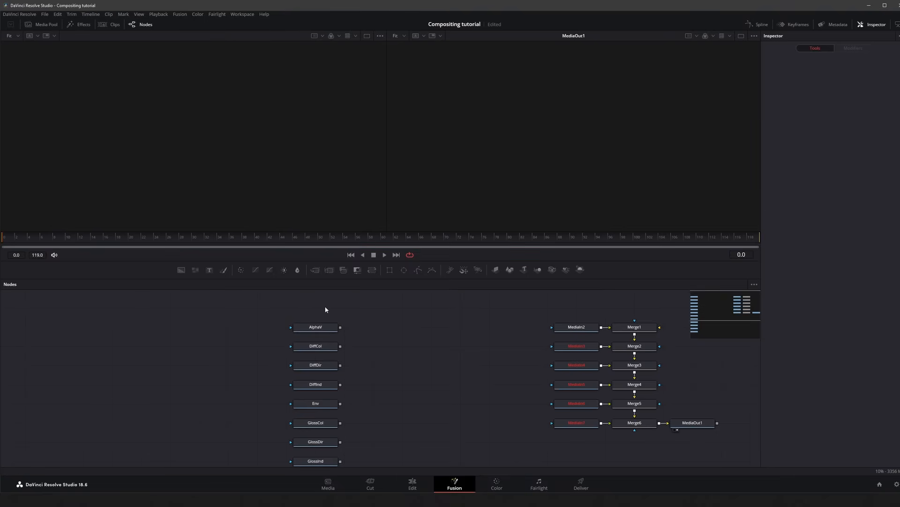
- Delete AlphaV and the unneeded pass nodes, keeping the diffuse, Env, glossy and volume passes, and move the remaining nodes together
left_click(323, 331)
key("Delete")
middle_click_drag(311, 419, 316, 321)
left_click_drag(276, 381, 346, 406)
key("Delete")
left_click_drag(383, 451, 326, 384)
key("ctrl+f")
left_click_drag(263, 311, 356, 443)
left_click_drag(346, 331, 257, 335)
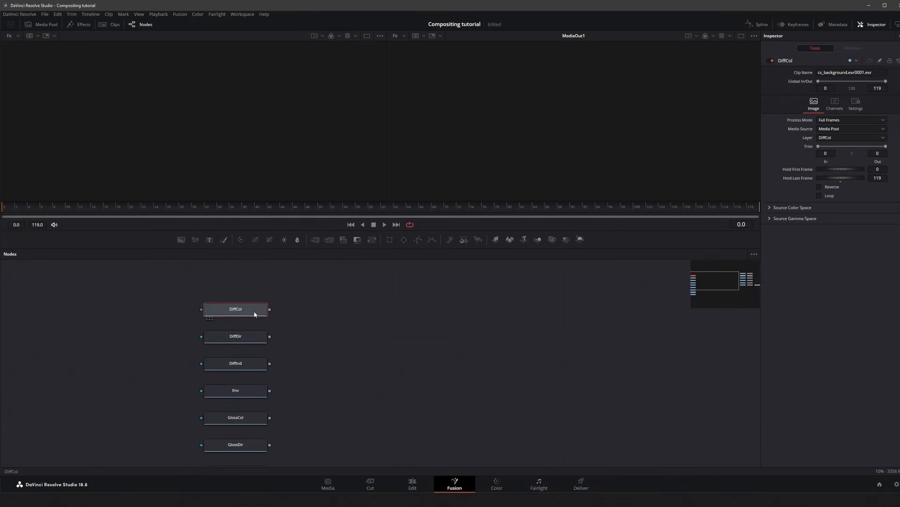
- Add a Channel Booleans node beside DiffDir, with DiffDir as its background and DiffInd as its foreground
key("ctrl+space")
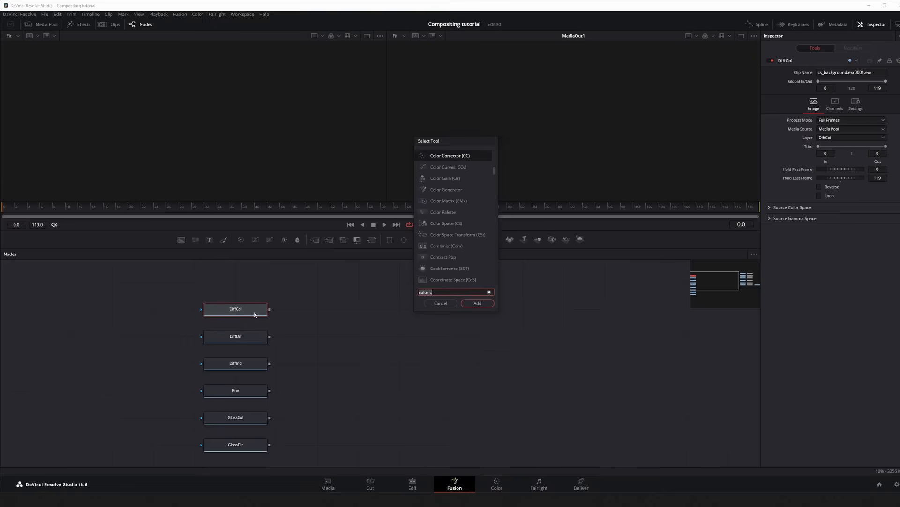
type("bol")
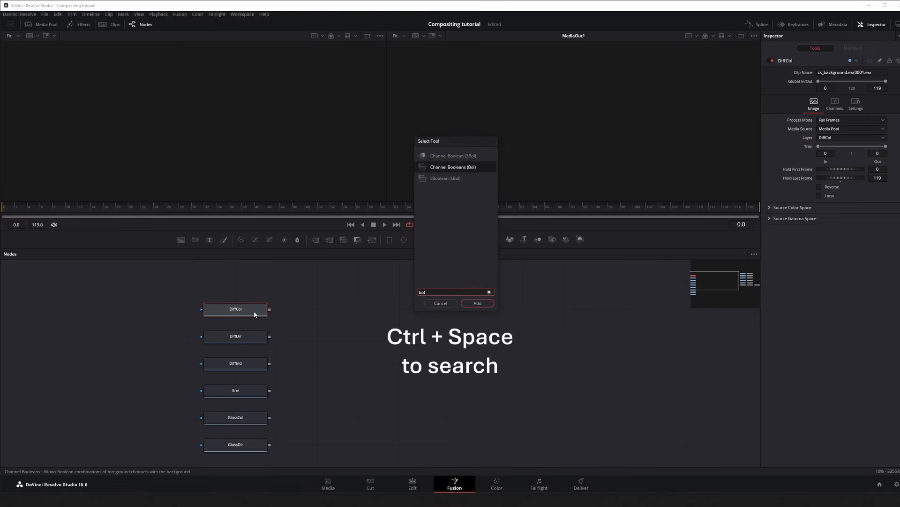
key("Return")
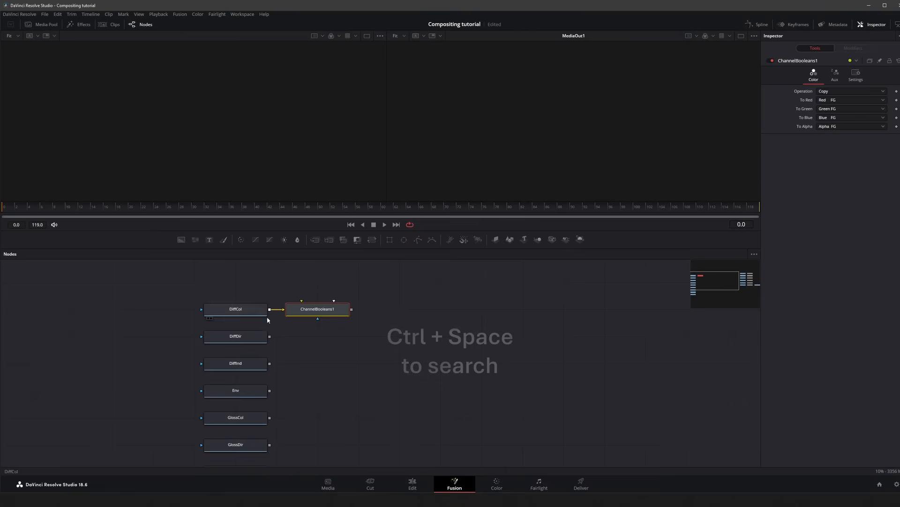
left_click_drag(270, 336, 285, 311)
left_click_drag(270, 364, 302, 302)
left_click_drag(312, 309, 312, 337)
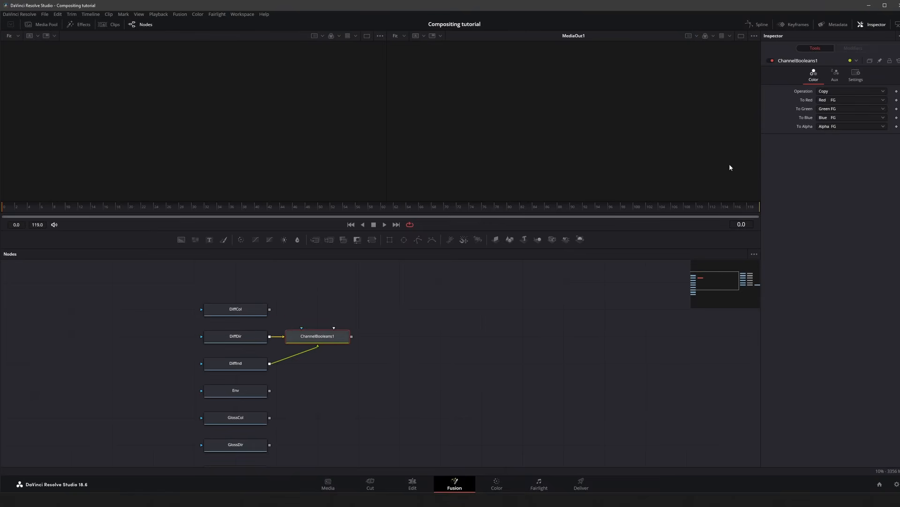
- Set the diffuse Channel Booleans operation to Add and show the node in the first viewer
left_click(848, 91)
left_click(841, 105)
key("1")
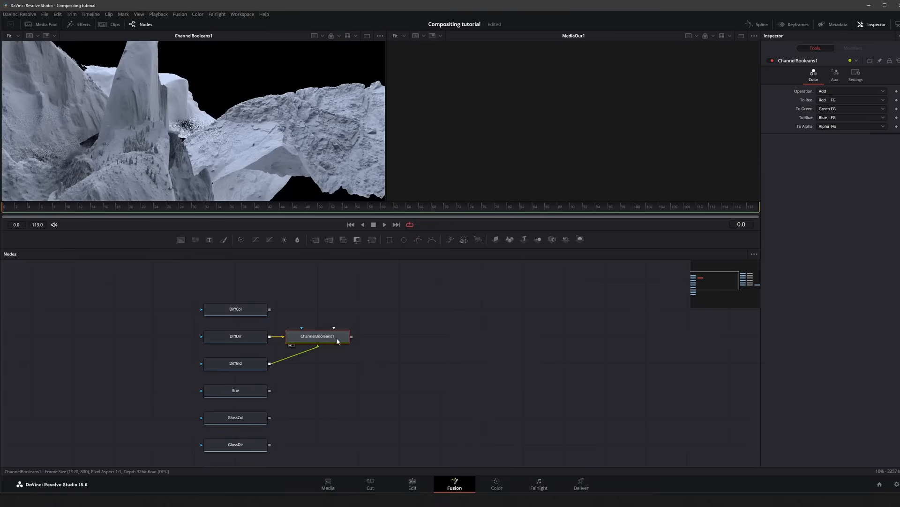
- Duplicate the Channel Booleans node after itself, set the copy to Multiply, feed it DiffCol, and view the result
key("ctrl+c")
key("ctrl+v")
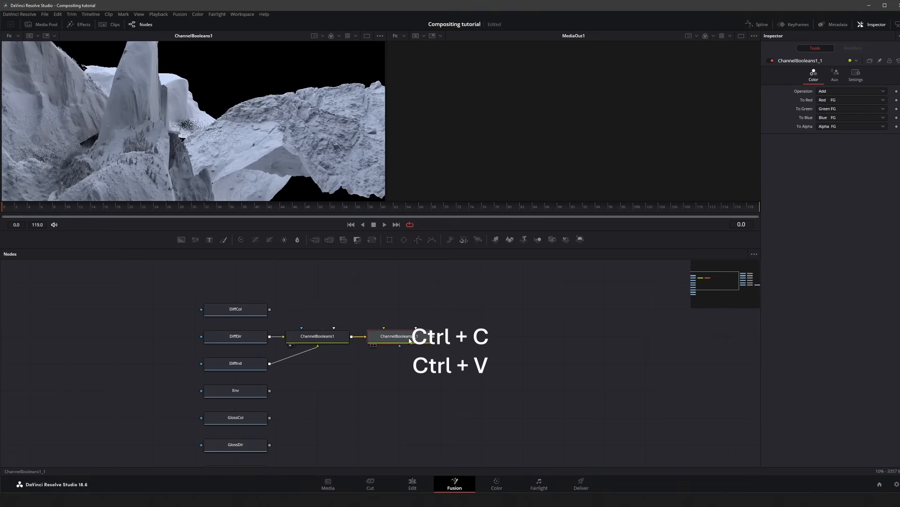
left_click(827, 92)
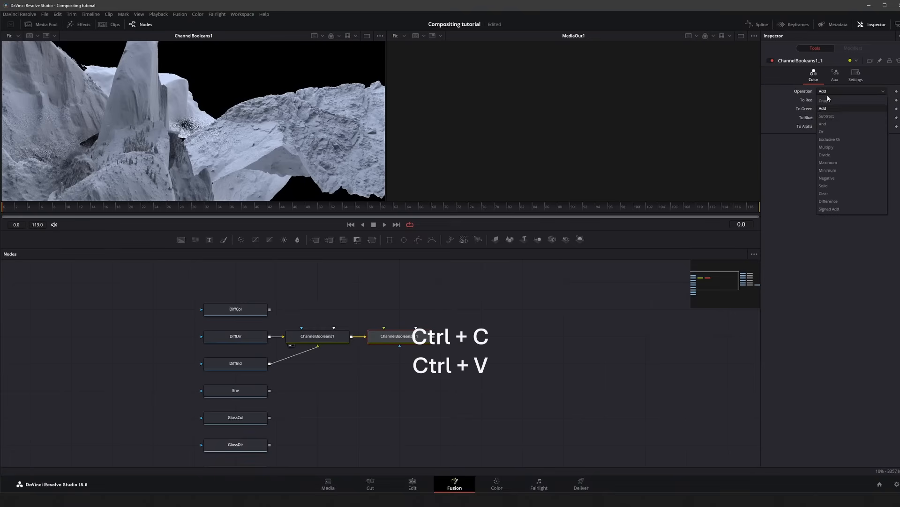
left_click(840, 148)
left_click_drag(270, 309, 384, 328)
left_click_drag(250, 316, 410, 366)
left_click(409, 337)
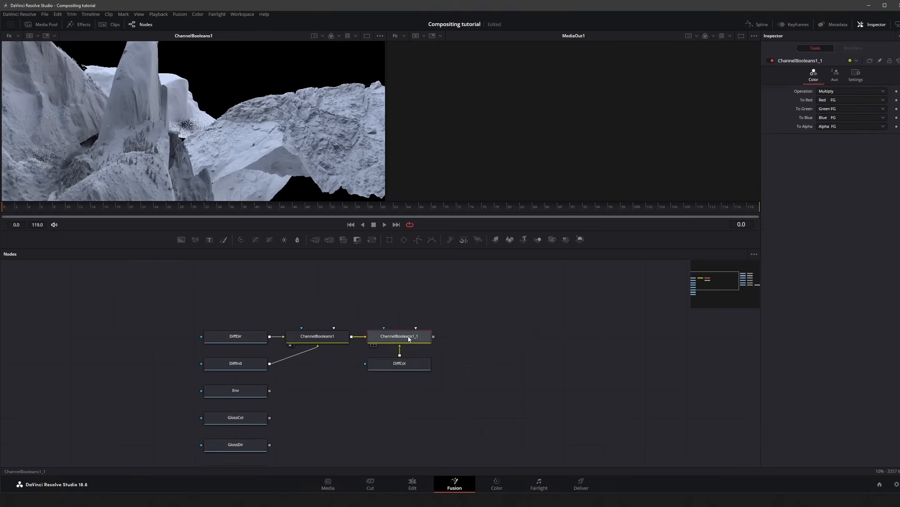
key("1")
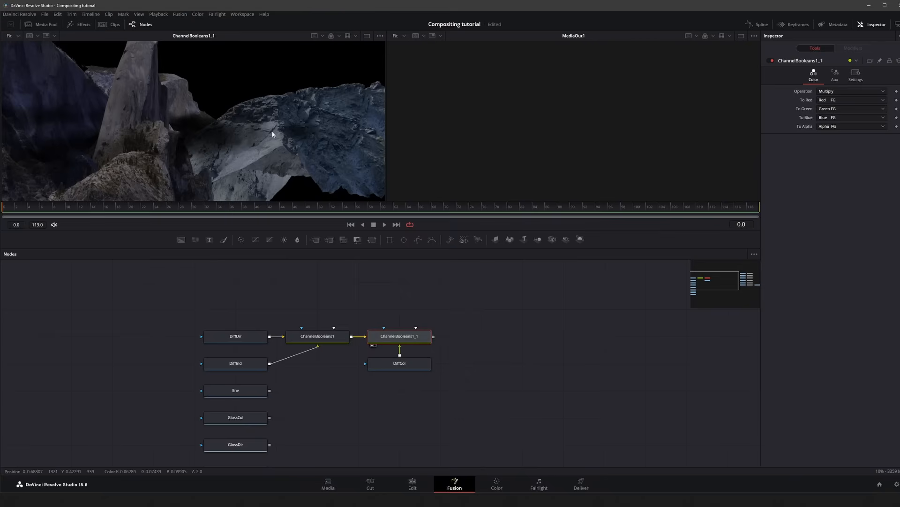
- Paste a copy of the Add and Multiply Channel Booleans pair by the glossy passes and attach GlossCol beneath the Multiply node
left_click_drag(439, 281, 327, 344)
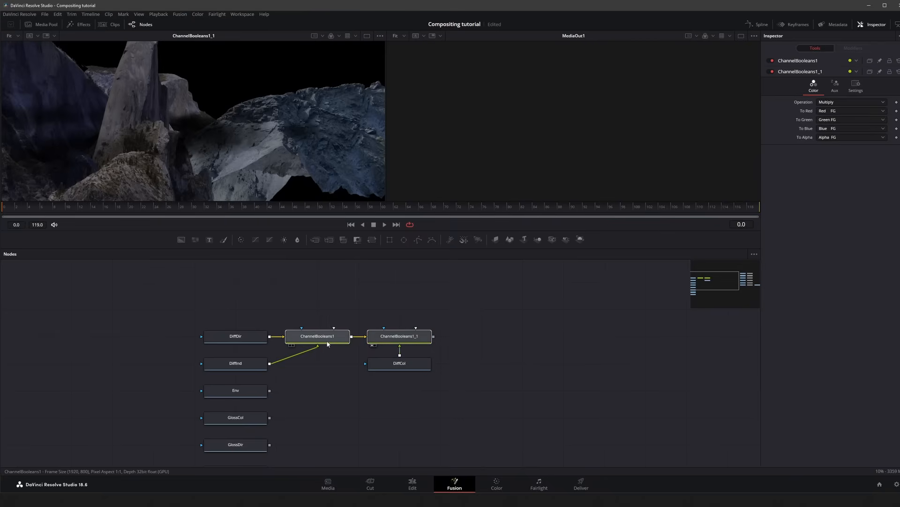
middle_click_drag(336, 408, 350, 336)
key("ctrl+v")
left_click_drag(240, 337, 429, 366)
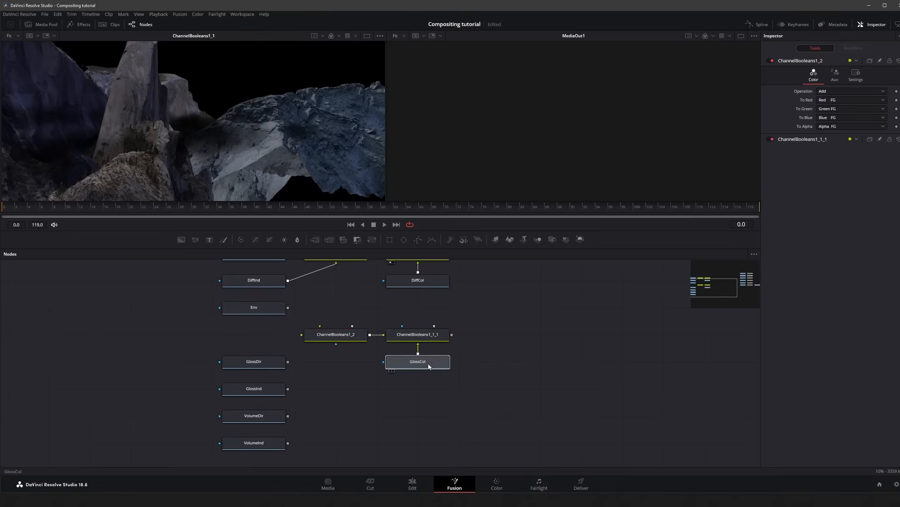
left_click(429, 367)
- Connect GlossDir and GlossInd to the copied Add node and move both passes up beside it
left_click_drag(287, 361, 328, 334)
left_click_drag(288, 388, 336, 345)
left_click_drag(184, 349, 275, 345)
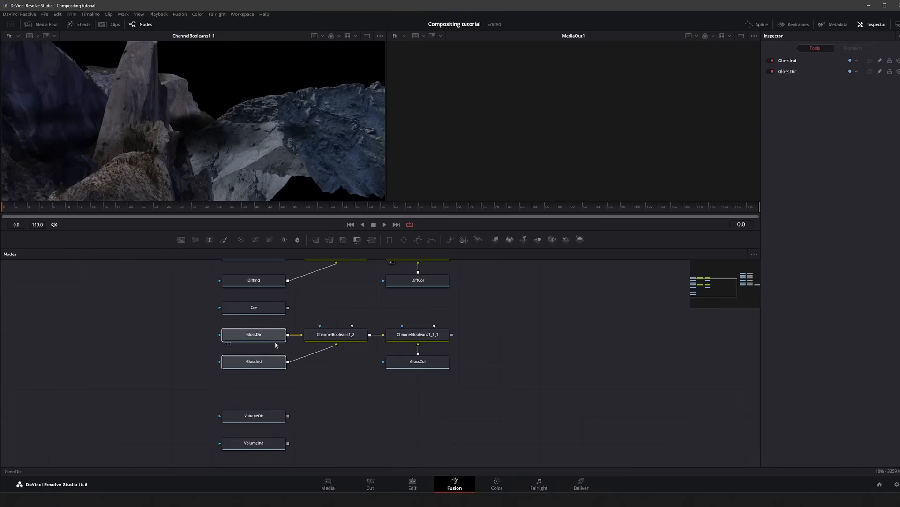
left_click(329, 373)
- Paste the Channel Booleans pair beside the volume passes, delete its Multiply node, and connect VolumeDir and VolumeInd to the Add node
middle_click_drag(352, 395, 365, 343)
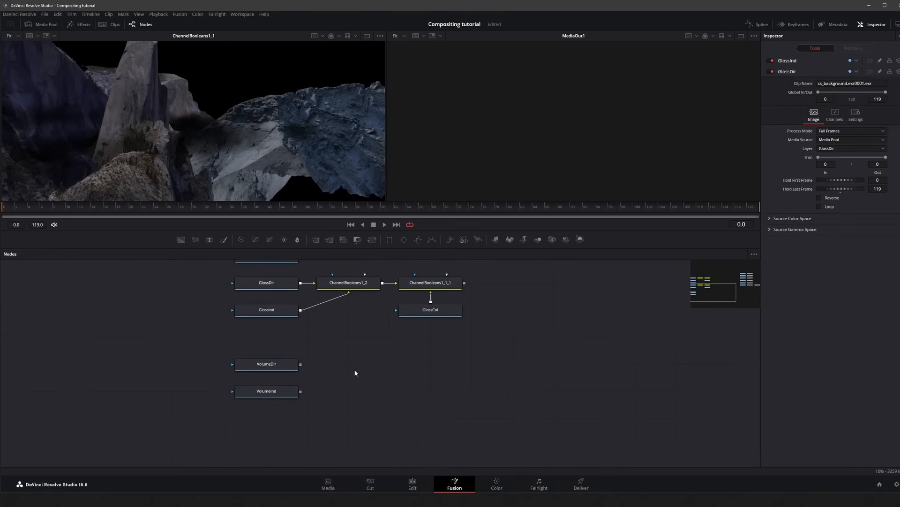
key("ctrl+v")
left_click(455, 361)
key("Delete")
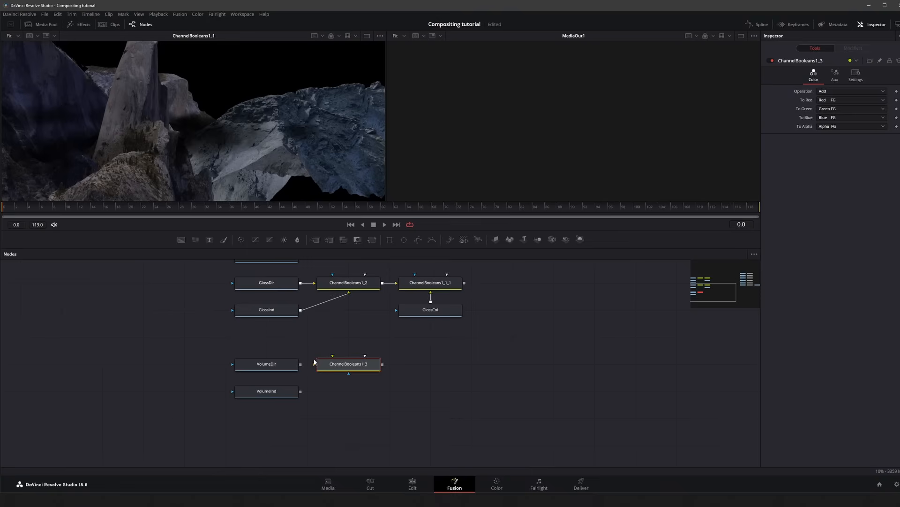
left_click_drag(300, 364, 338, 366)
middle_click_drag(338, 366, 278, 403)
- Add a Channel Booleans node set to Add and connect the combined diffuse and glossy results to it
scroll(278, 404, "down", 3, "ctrl")
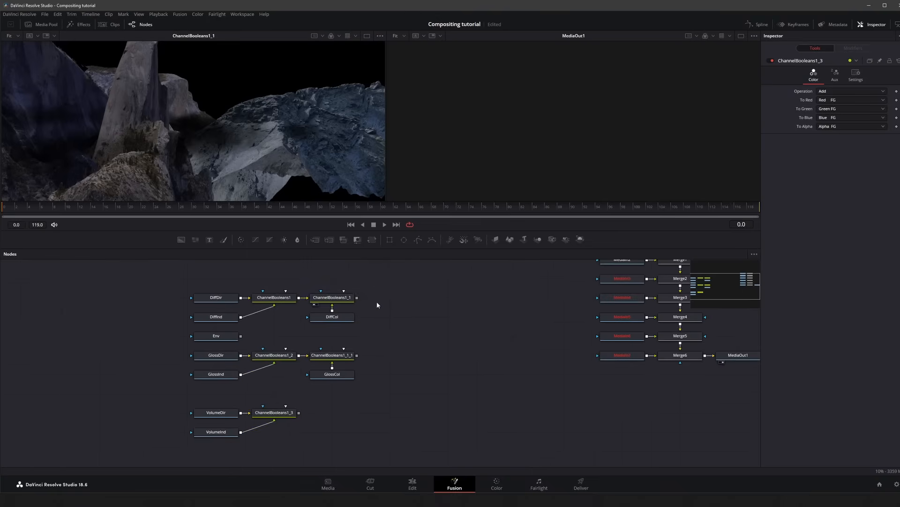
key("shift+space")
type("channel")
key("Return")
left_click(833, 91)
left_click(840, 105)
scroll(422, 291, "up", 1)
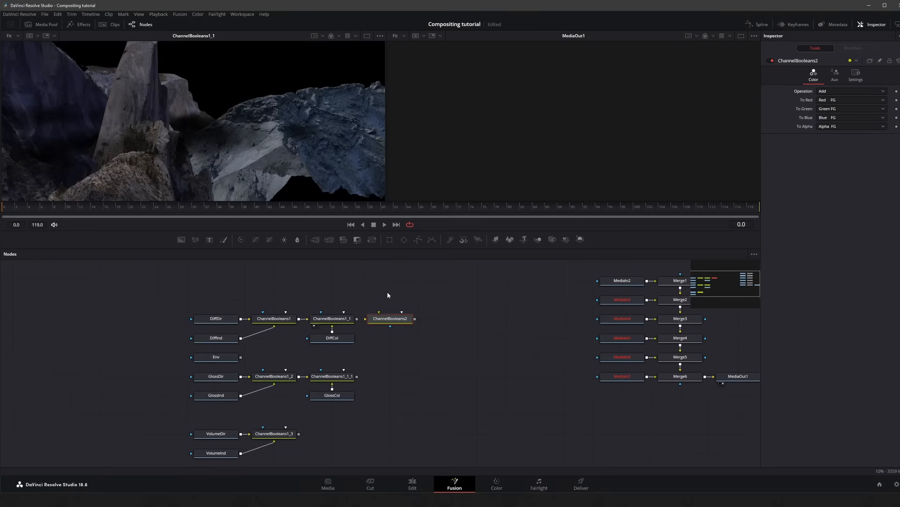
scroll(365, 323, "up", 2, "ctrl")
left_click_drag(353, 317, 430, 334)
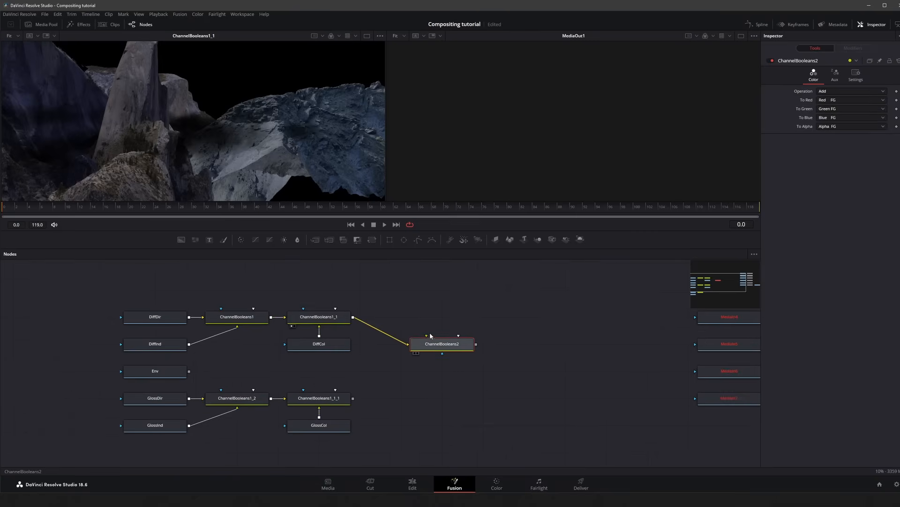
left_click_drag(352, 398, 490, 371)
- Paste copies of the Add node and use the first to combine the diffuse and glossy sum with the volume result
key("ctrl+c")
left_click(491, 368)
key("ctrl+v")
left_click(476, 346)
scroll(467, 332, "down", 3, "ctrl")
scroll(398, 347, "up", 2, "ctrl")
left_click_drag(317, 406, 488, 334)
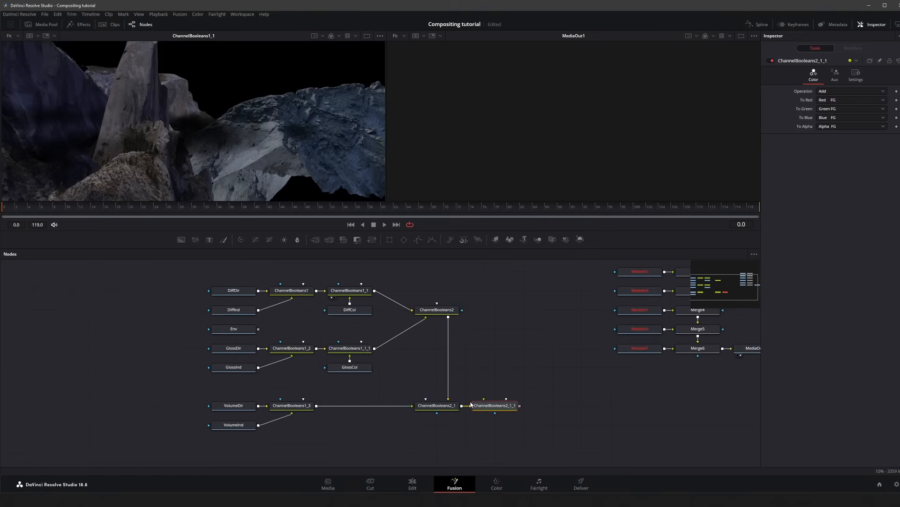
- Move Env below the volume passes, add it to the sum through ChannelBooleans2_1_1, and view the rebuilt background in the first viewer
left_click(480, 406)
left_click_drag(248, 326, 484, 403)
left_click_drag(486, 408, 428, 428)
left_click_drag(398, 426, 253, 447)
left_click_drag(445, 425, 447, 442)
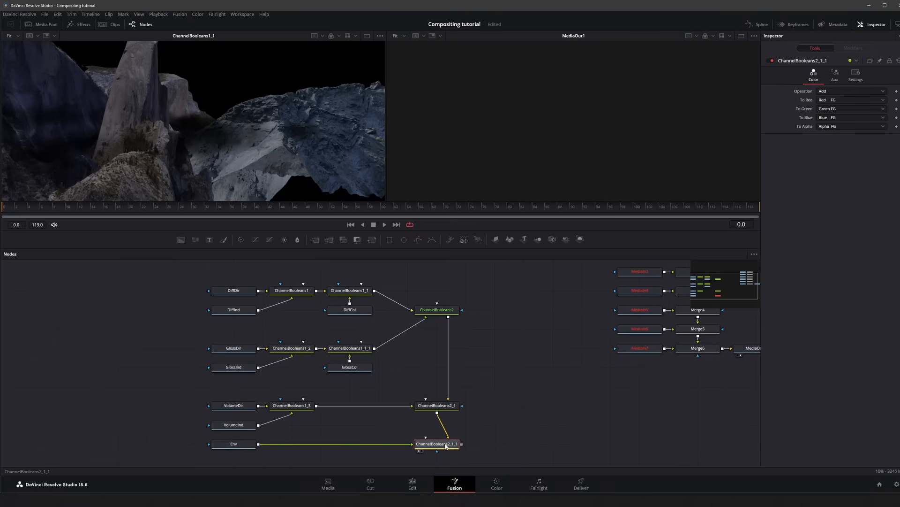
key("1")
scroll(167, 136, "down", 2, "ctrl")
middle_click_drag(167, 136, 176, 120)
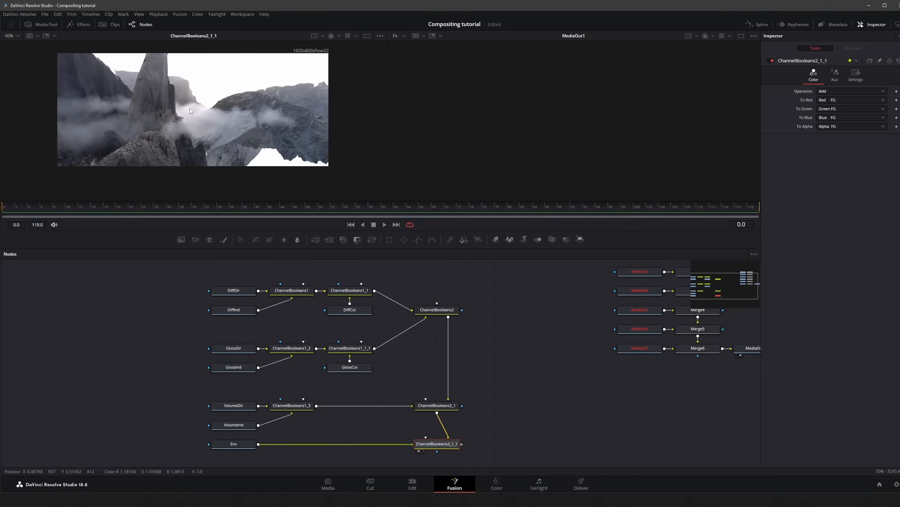
- Select the whole background pass network and add an Underlay around it
left_click_drag(161, 272, 476, 459)
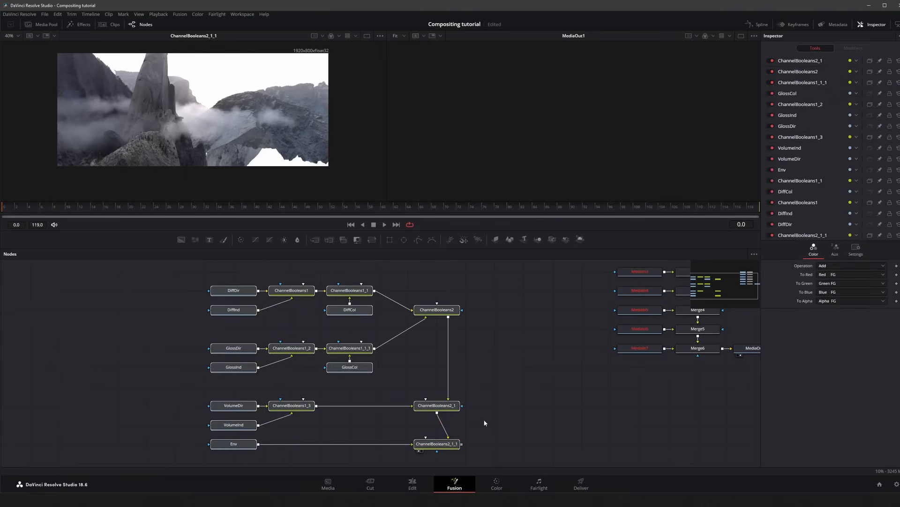
key("shift+space")
type("bol")
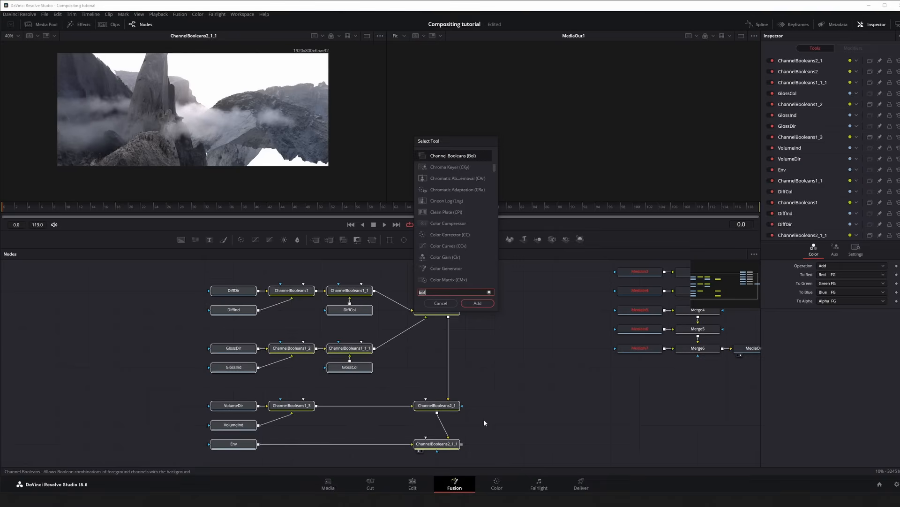
key("BackSpace")
key("BackSpace")
key("BackSpace")
type("und")
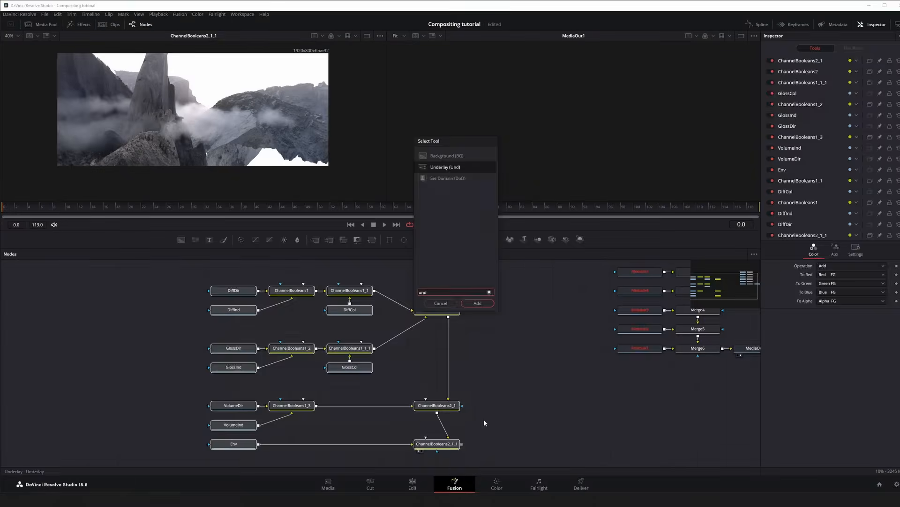
key("Return")
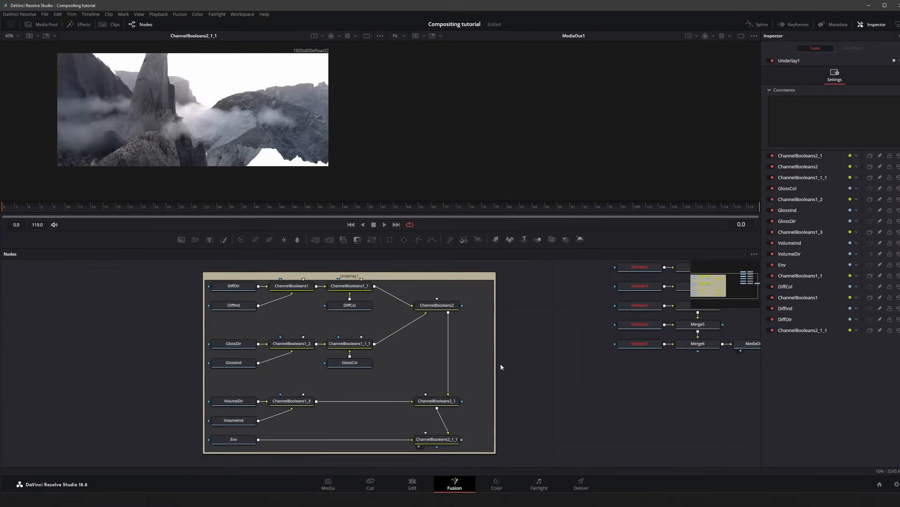
- Rename the underlay to Background and move it with its nodes away from the merge chain
left_click(350, 276)
key("F2")
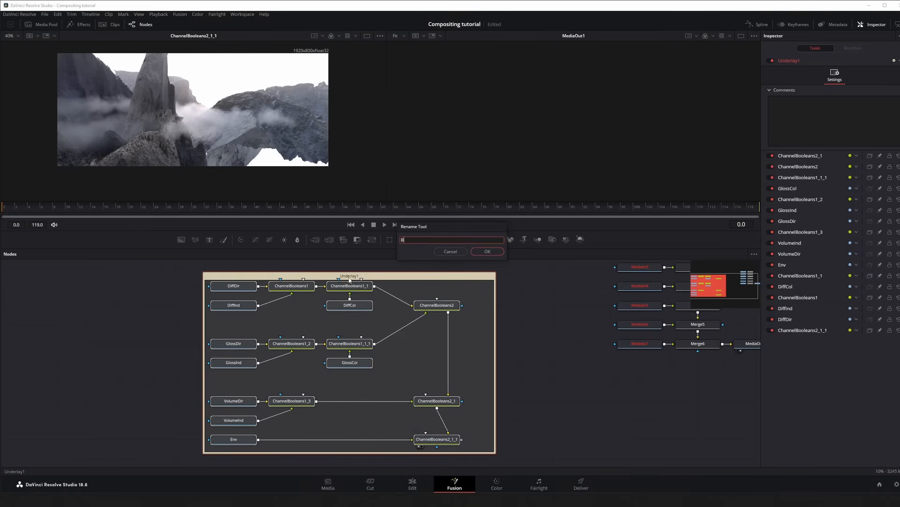
type("Background")
key("Return")
left_click(451, 251)
left_click(515, 282)
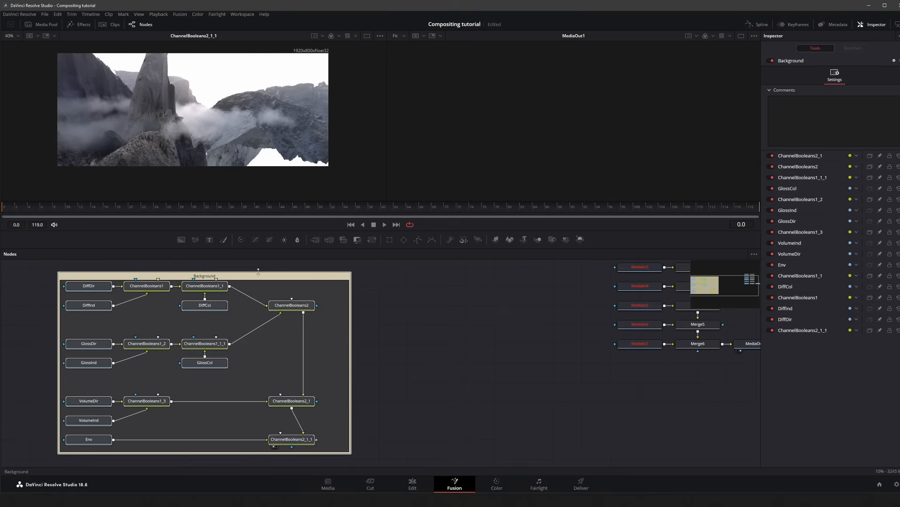
left_click(258, 272)
left_click(429, 305)
- Delete MediaIn2 and the chain of nodes from Merge1 to Merge6
middle_click_drag(571, 322, 439, 367)
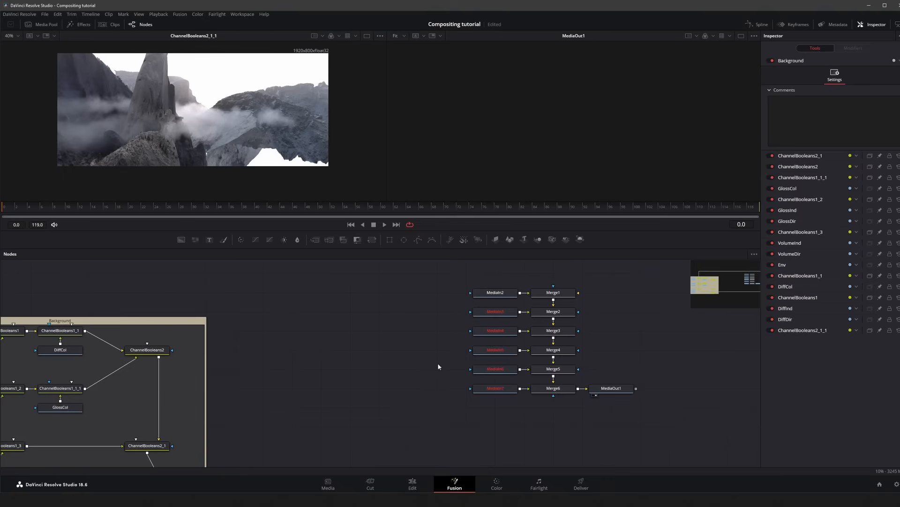
scroll(318, 370, "down", 2, "ctrl")
middle_click_drag(355, 359, 401, 337)
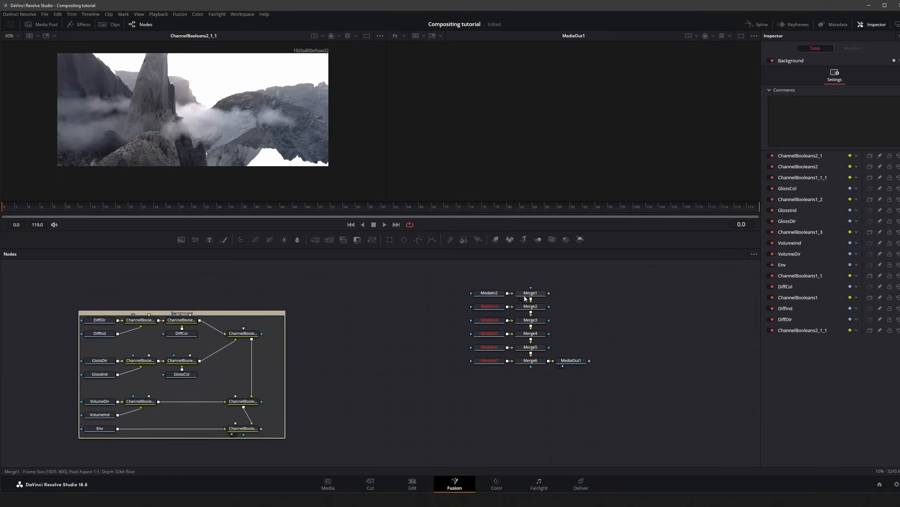
left_click(496, 295)
key("Delete")
left_click_drag(530, 269, 535, 371)
key("Delete")
- Move MediaIn3 aside, split it into separate pass nodes with the hos_SplitEXR_Ultra script, and delete the surplus nodes
left_click_drag(490, 307, 388, 306)
right_click(390, 308)
left_click(490, 303)
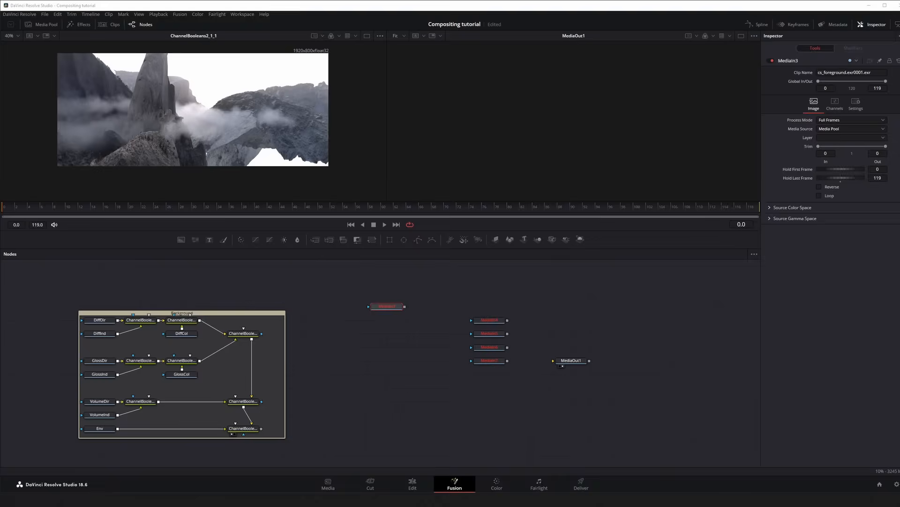
left_click_drag(360, 438, 408, 416)
key("Delete")
- Copy the Channel Booleans network from the Background group and paste it beside the foreground passes, removing the surplus nodes
left_click_drag(276, 434, 127, 319)
key("ctrl+c")
left_click_drag(327, 301, 478, 322)
key("ctrl+v")
left_click(442, 401)
left_click(495, 377)
key("Delete")
- Connect the foreground's diffuse and glossy direct, indirect and color passes to the pasted Channel Booleans nodes
scroll(496, 370, "up", 2, "ctrl")
left_click_drag(366, 337, 423, 301)
left_click_drag(366, 357, 425, 301)
left_click_drag(366, 376, 476, 376)
left_click_drag(367, 395, 419, 358)
left_click_drag(366, 415, 425, 359)
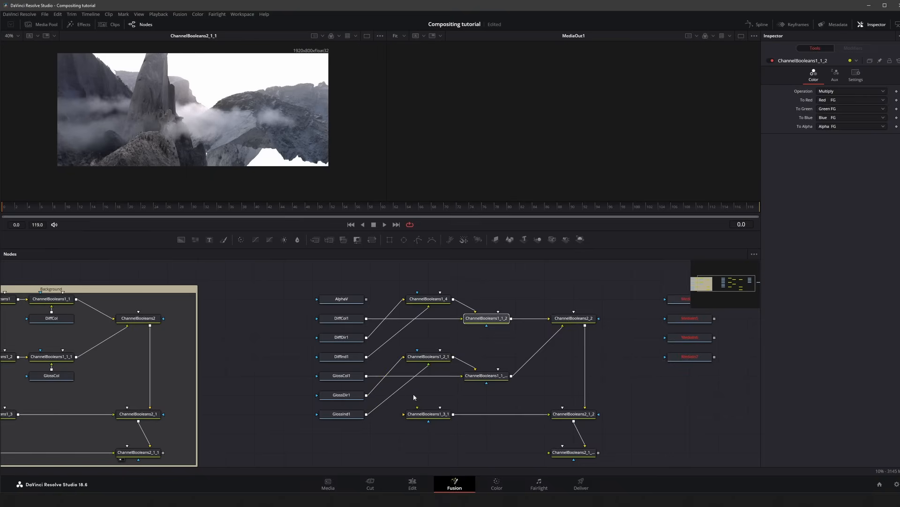
- Delete the pasted Channel Booleans nodes meant for the volume and environment passes from the foreground network
left_click(428, 414)
key("Delete")
left_click(574, 413)
key("Delete")
middle_click_drag(547, 403, 555, 382)
key("Delete")
- Show the foreground's ChannelBooleans2_2 in the first viewer and its AlphaV pass in the second to compare them
key("1")
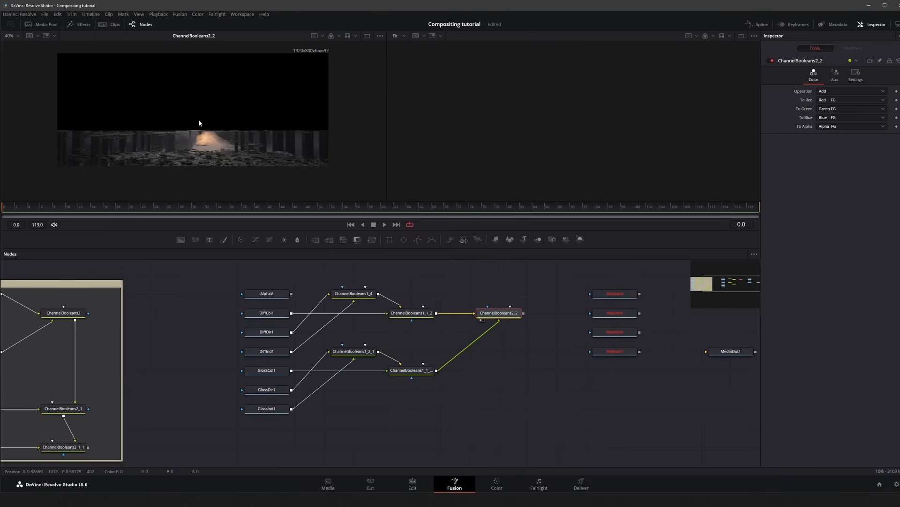
left_click(267, 294)
key("2")
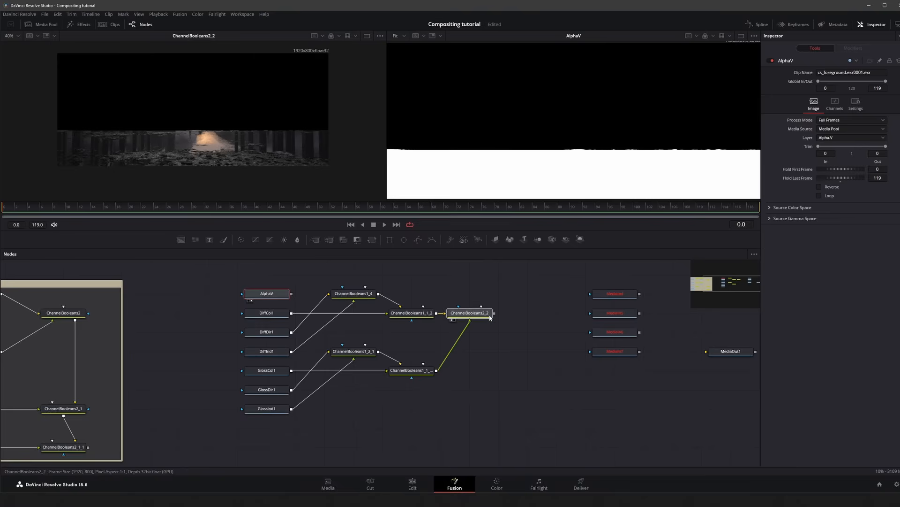
- Add a Channel Booleans node after ChannelBooleans2_2 and set its To Alpha channel to Lightness BG
left_click(508, 315)
key("shift+space")
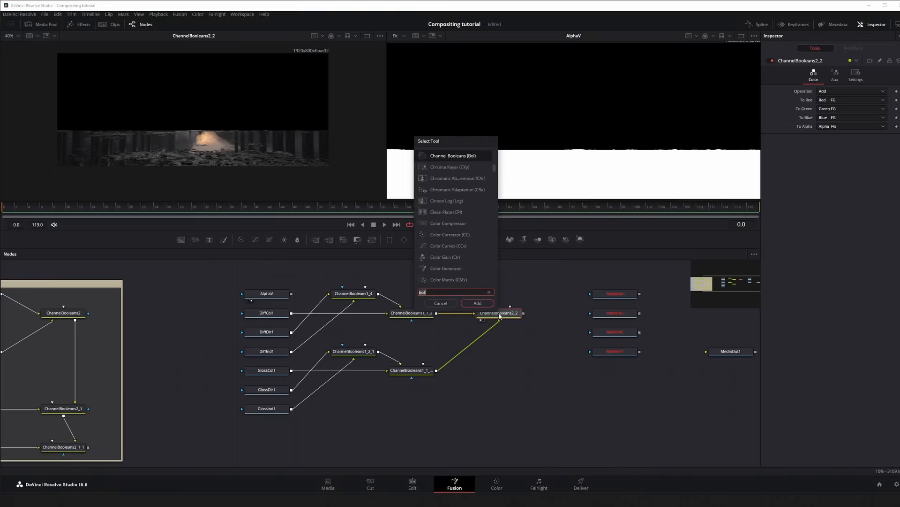
type("bol")
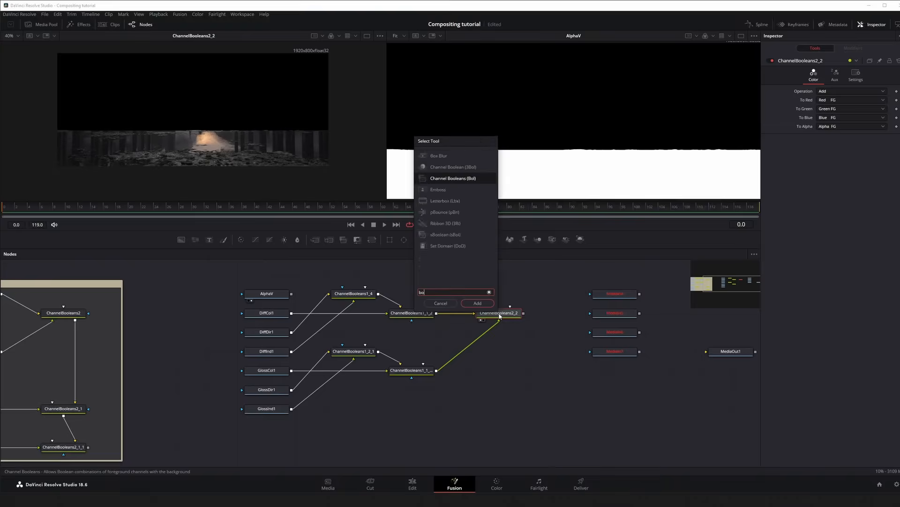
key("Return")
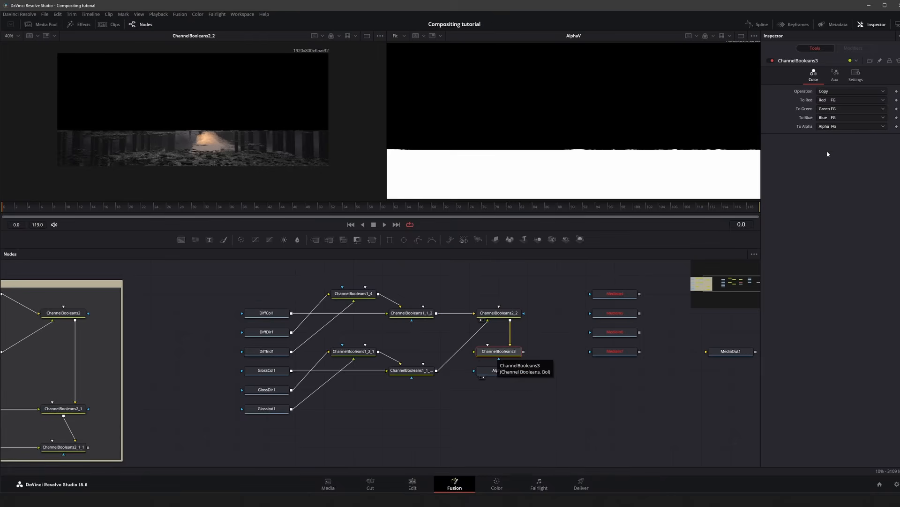
left_click(829, 126)
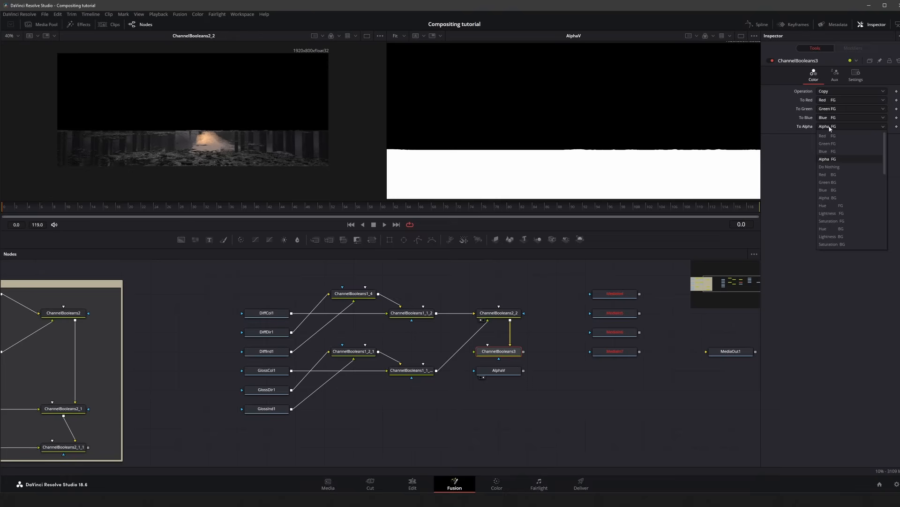
left_click(853, 237)
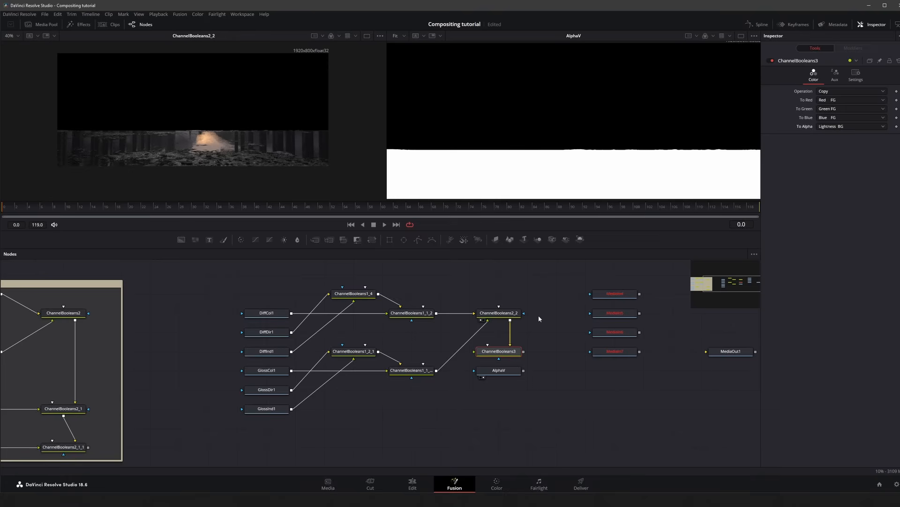
- Connect AlphaV to the background input of ChannelBooleans3 and show that node in the second viewer
scroll(519, 347, "up", 3, "ctrl")
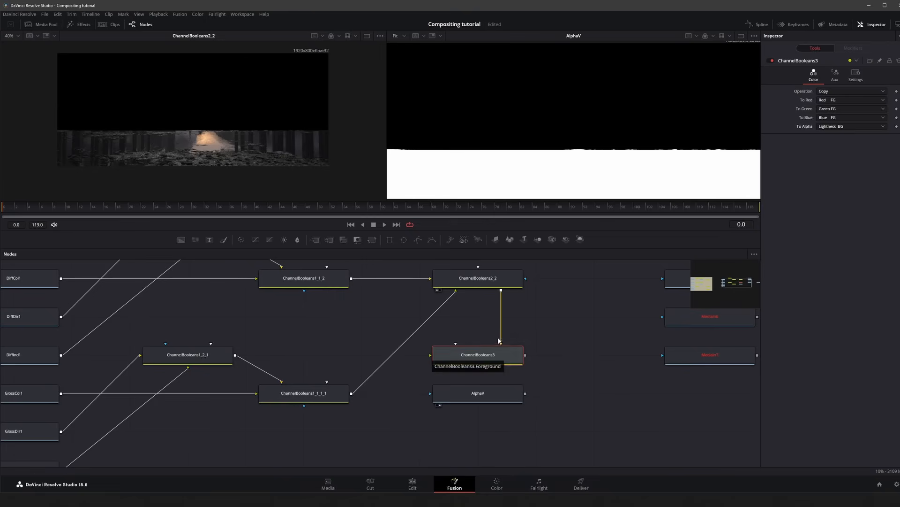
mouse_move(501, 344)
left_mouse_down()
mouse_move(439, 315)
mouse_move(434, 352)
mouse_move(501, 344)
left_mouse_up()
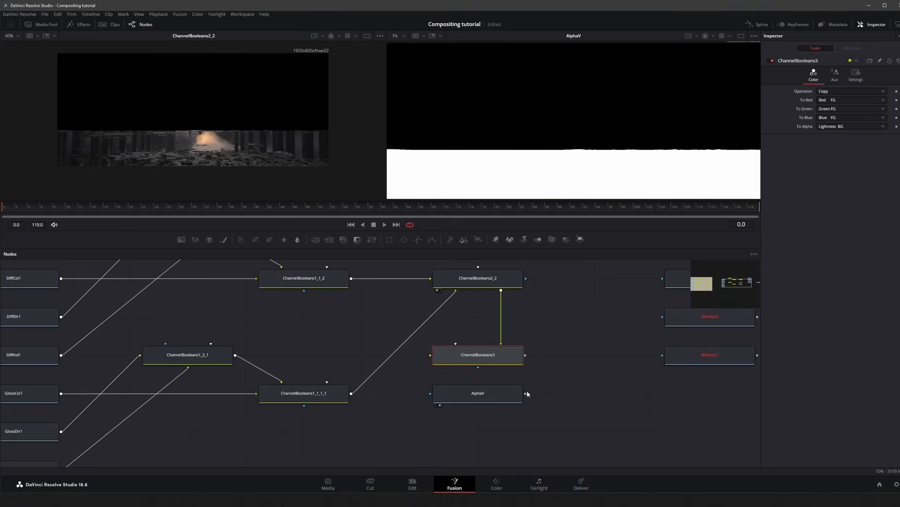
left_click_drag(527, 393, 459, 359)
scroll(594, 143, "down", 2, "ctrl")
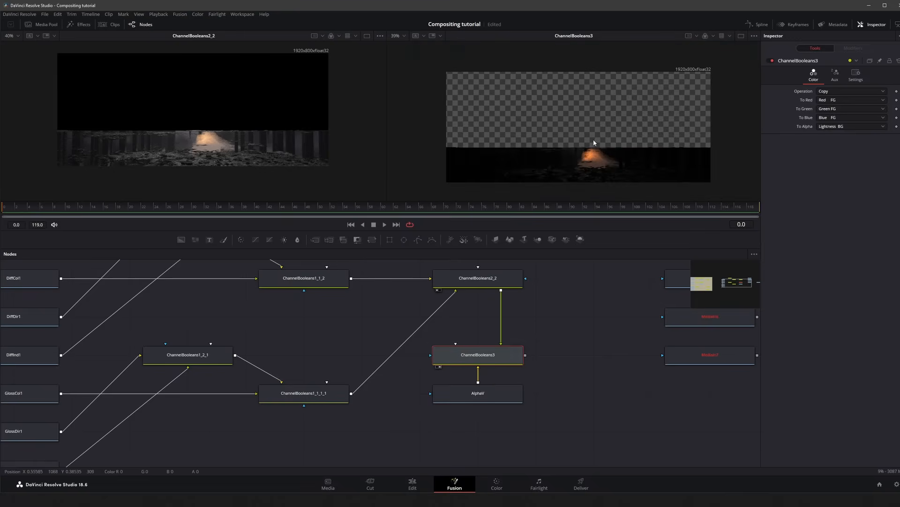
scroll(524, 388, "down", 3, "ctrl")
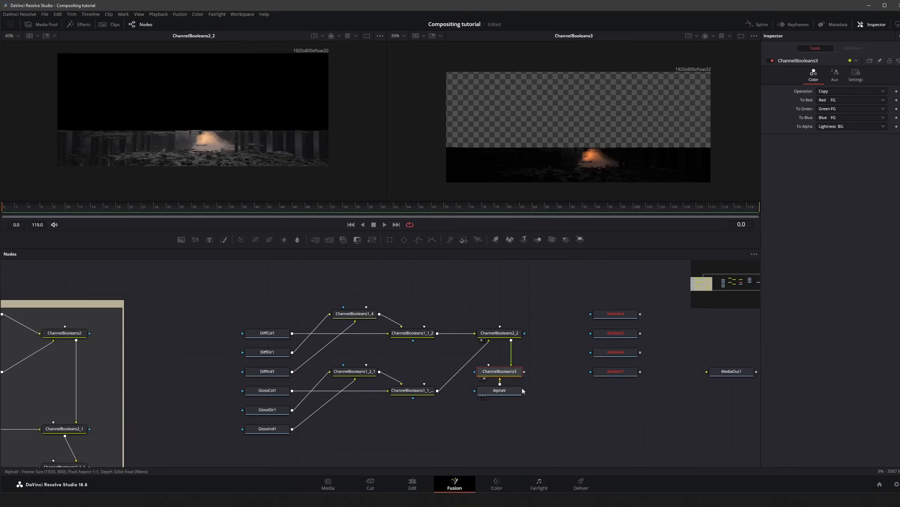
- Place AlphaV and AlphaV1 beneath their respective passes and group the completed foreground network as Foreground
left_click_drag(511, 395, 279, 452)
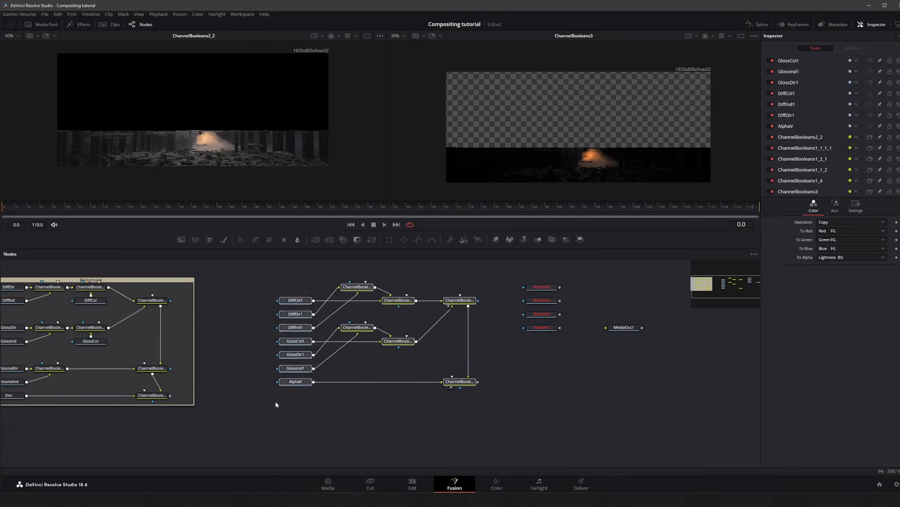
key("ctrl+g")
type("Foreground")
left_click(458, 249)
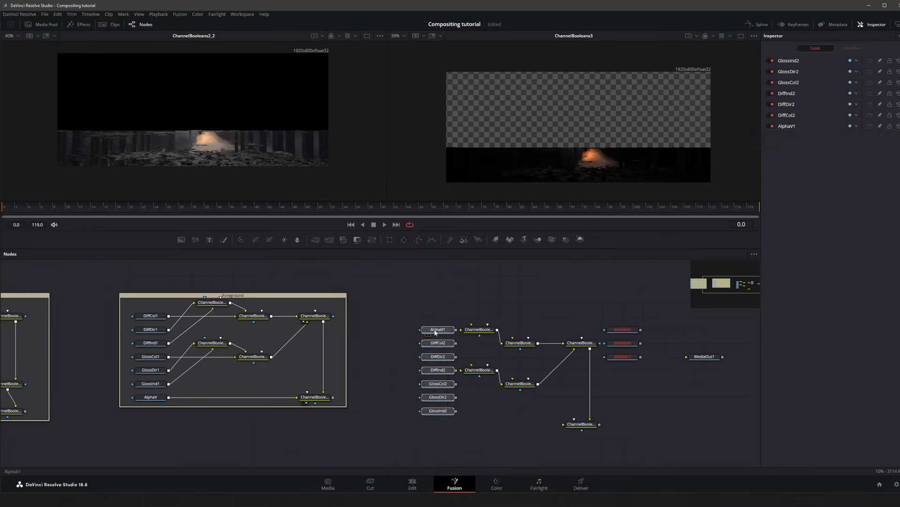
left_click_drag(435, 331, 438, 424)
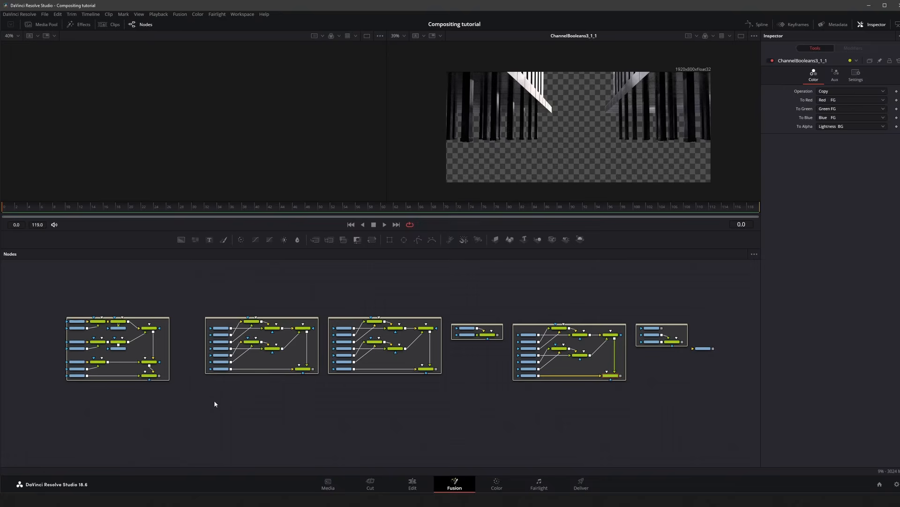
- Add a Merge node after the Background group's final Channel Booleans node and place it below the Foreground group
scroll(162, 396, "up", 3, "ctrl")
middle_click_drag(158, 394, 312, 440)
left_click(286, 403)
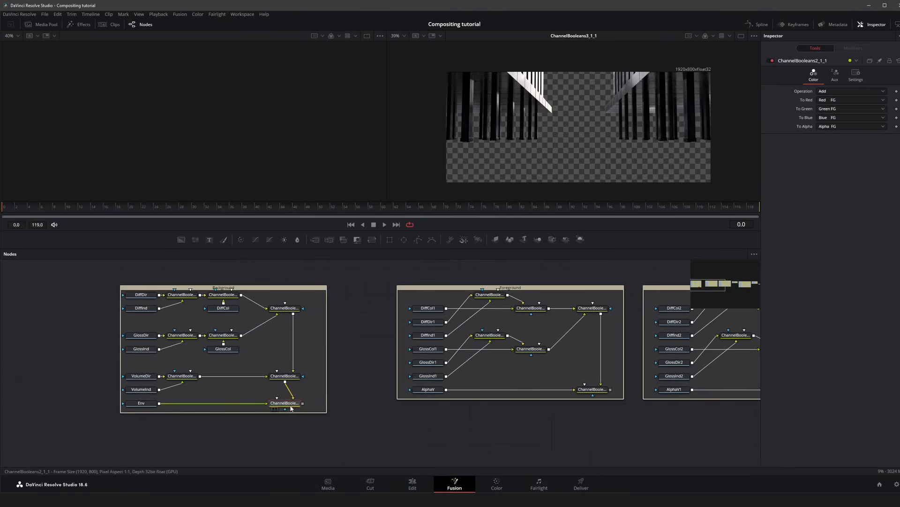
scroll(328, 396, "down", 1)
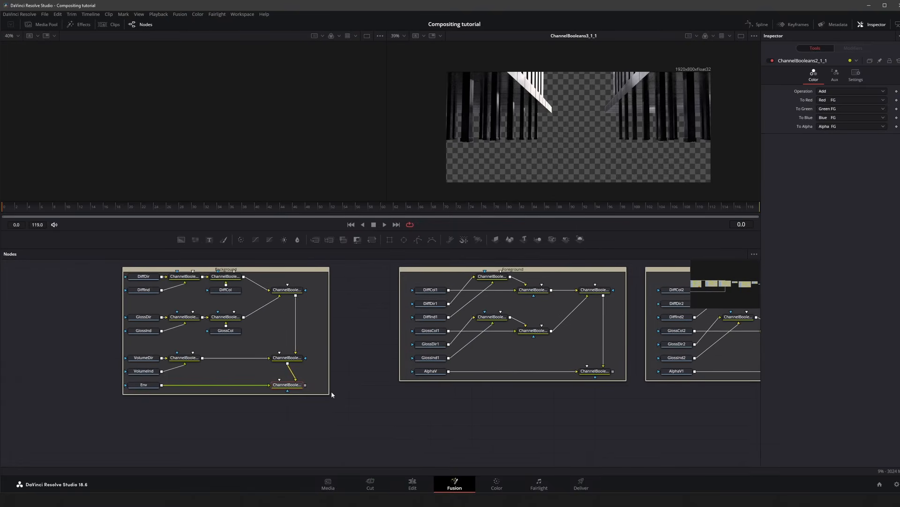
key("shift+space")
type("merge")
key("Return")
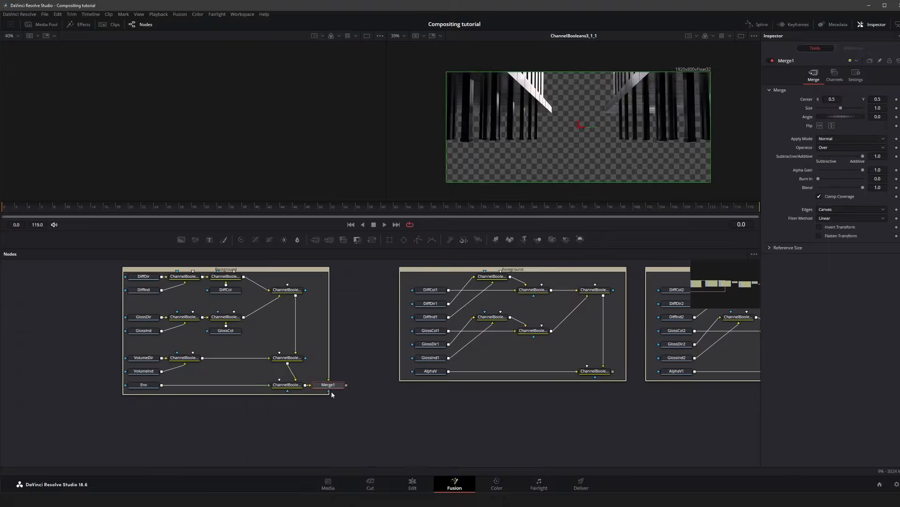
left_click_drag(330, 385, 428, 425)
- Connect the Ground group's final Channel Booleans node to Merge1's foreground and show the merge in the second viewer
scroll(484, 399, "down", 2, "ctrl")
scroll(485, 397, "down", 1, "ctrl")
middle_click_drag(509, 386, 432, 355)
scroll(512, 344, "up", 2, "ctrl")
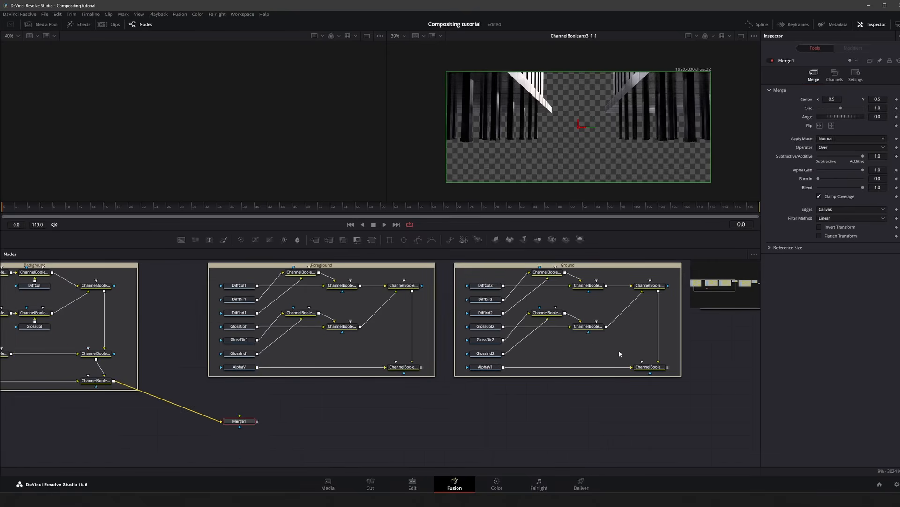
scroll(620, 353, "down", 2, "ctrl")
left_click_drag(655, 363, 351, 400)
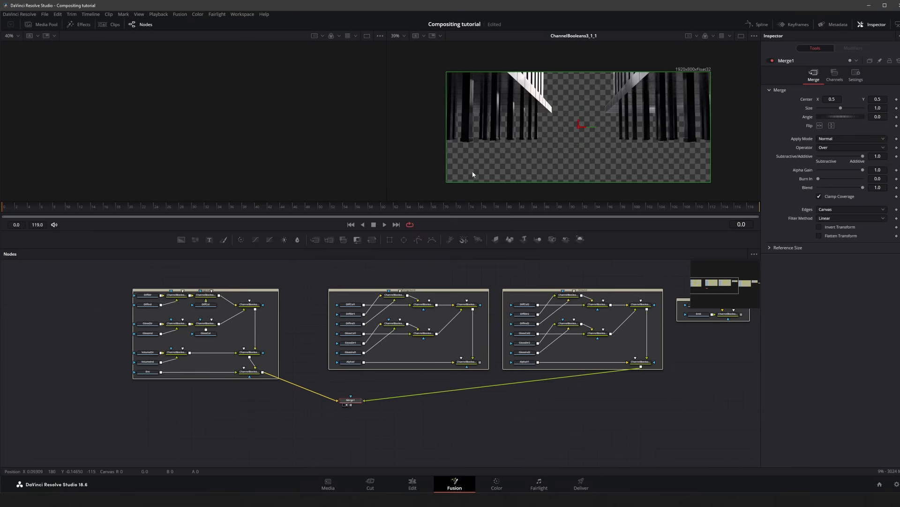
- Enlarge the viewer area and move Merge1 beneath the Ground group's output
left_click_drag(481, 249, 482, 333)
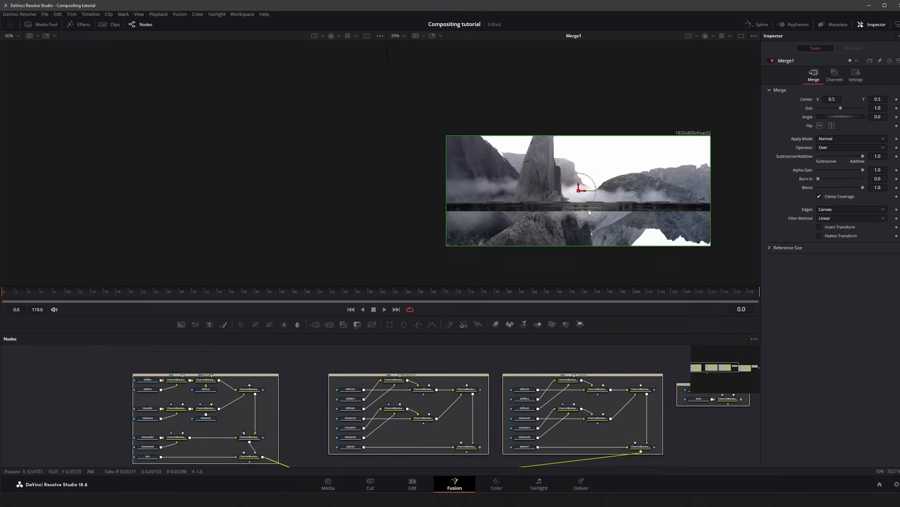
scroll(384, 412, "down", 4, "ctrl")
left_click_drag(356, 425, 501, 425)
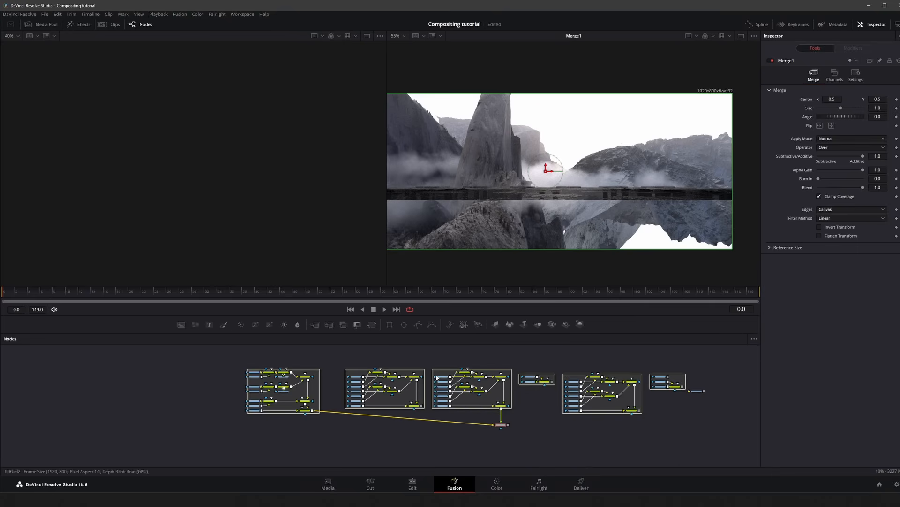
left_click(395, 367)
scroll(399, 365, "up", 3)
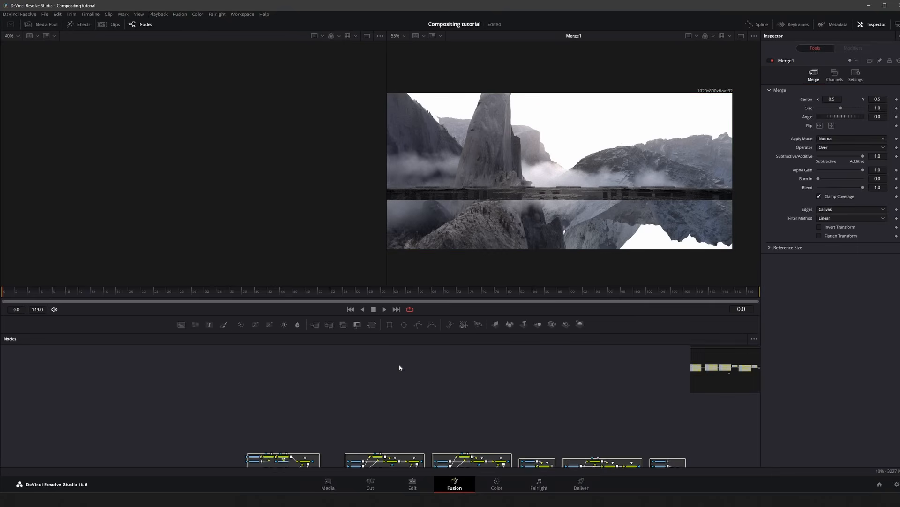
- Move the Foreground group out of the row and shift the Ground group with Merge1 closer to the Background group
scroll(399, 366, "down", 3)
scroll(399, 368, "up", 4, "ctrl")
left_click_drag(372, 361, 723, 460)
left_click_drag(545, 366, 343, 366)
middle_click_drag(455, 402, 394, 345)
left_click_drag(540, 417, 375, 405)
- Add a Merge after Merge1, connect the small figures group beside Ground to it, and show it in the second viewer
key("shift+space")
type("mer")
key("Return")
middle_click_drag(505, 377, 378, 442)
left_click_drag(490, 385, 287, 375)
middle_click_drag(287, 376, 374, 362)
left_click_drag(372, 364, 449, 439)
key("2")
- Add a Merge after Merge2, connect the Structure group's output to it, and show it in the second viewer
key("shift+space")
type("merge")
key("Return")
middle_click_drag(448, 440, 349, 448)
left_click_drag(663, 433, 344, 450)
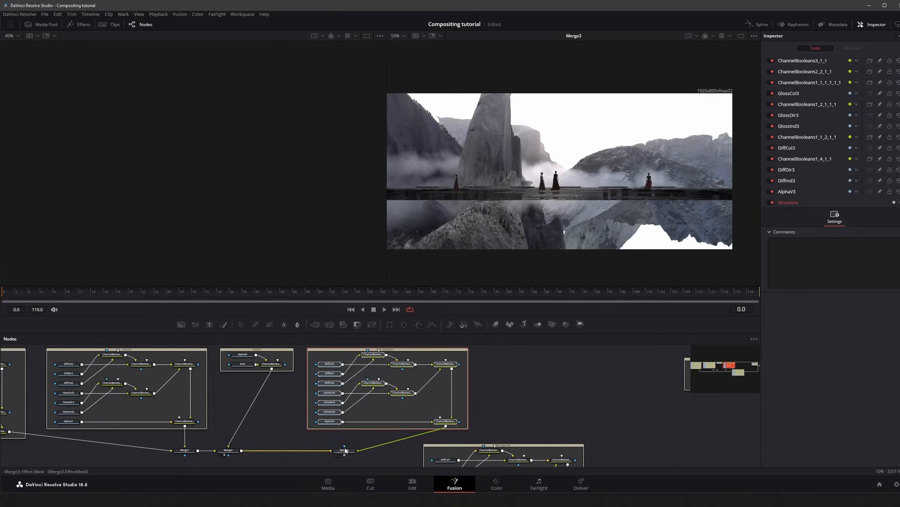
left_click(345, 450)
middle_click_drag(345, 450, 250, 416)
key("2")
- Move the Foreground group beside the Structure group and add another Merge after Merge3, aligning Merge3 beneath Structure's output
left_click_drag(414, 414, 448, 369)
middle_click_drag(448, 369, 526, 369)
left_click(309, 415)
key("shift+space")
type("merge")
key("Return")
left_click_drag(309, 415, 403, 412)
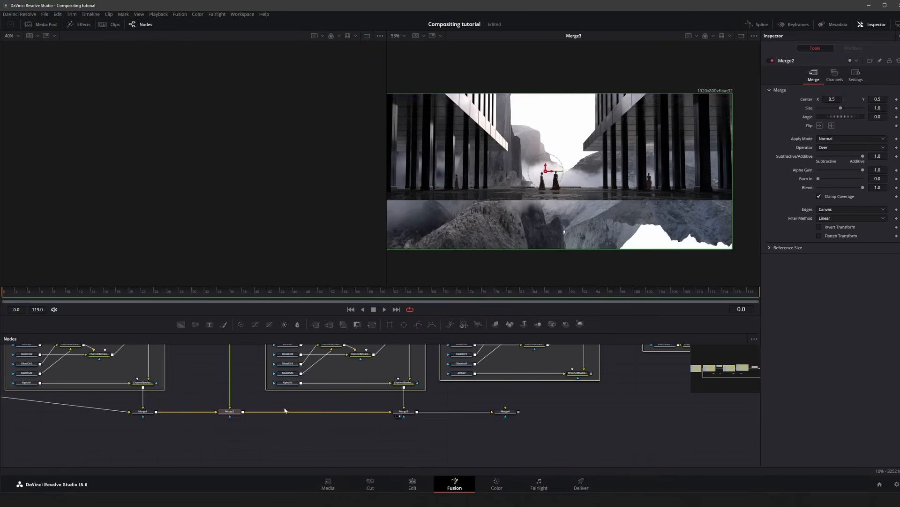
- Place Merge4 beneath the Foreground group, connect the group's output to it, and show it in the second viewer
middle_click_drag(252, 411, 126, 442)
left_click_drag(381, 442, 452, 442)
left_click_drag(453, 408, 453, 440)
key("2")
- Move the Volume group beside Foreground and show its ChannelBooleans5 in the first viewer and AlphaV4 in the second
middle_click_drag(563, 356, 469, 355)
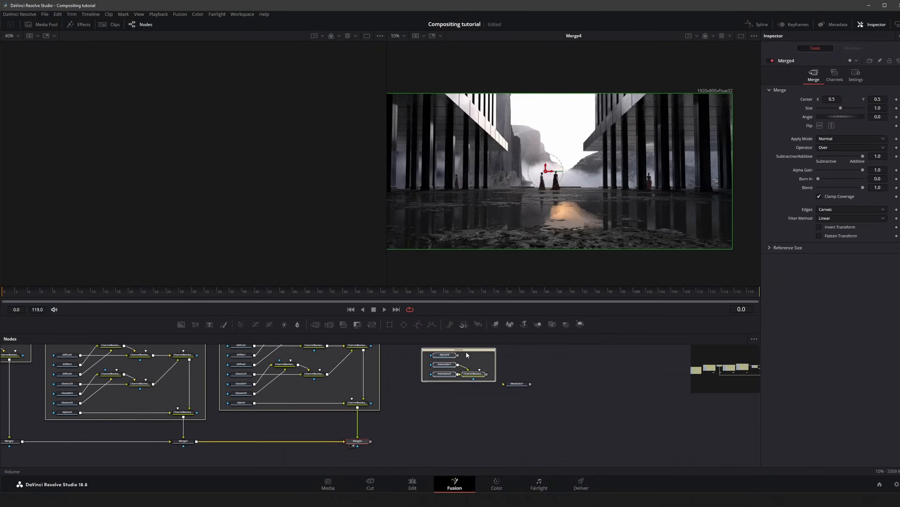
left_click_drag(466, 351, 436, 381)
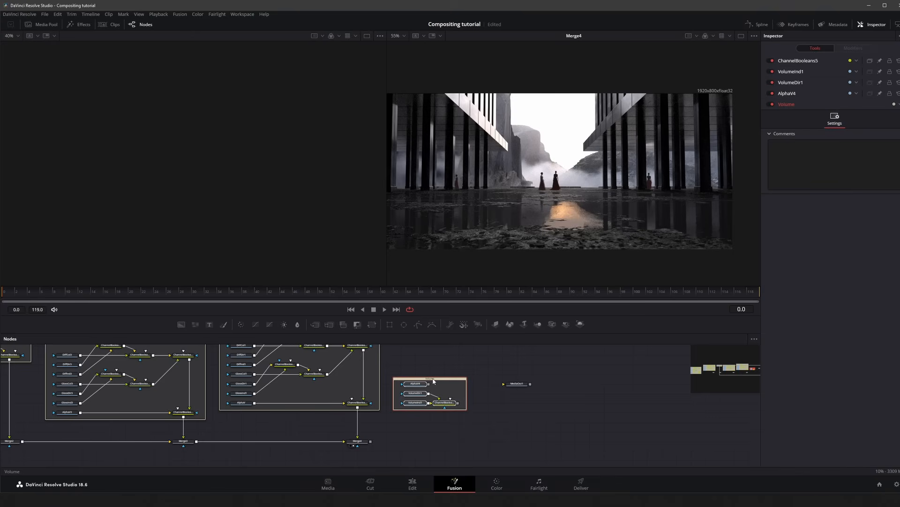
left_click(445, 403)
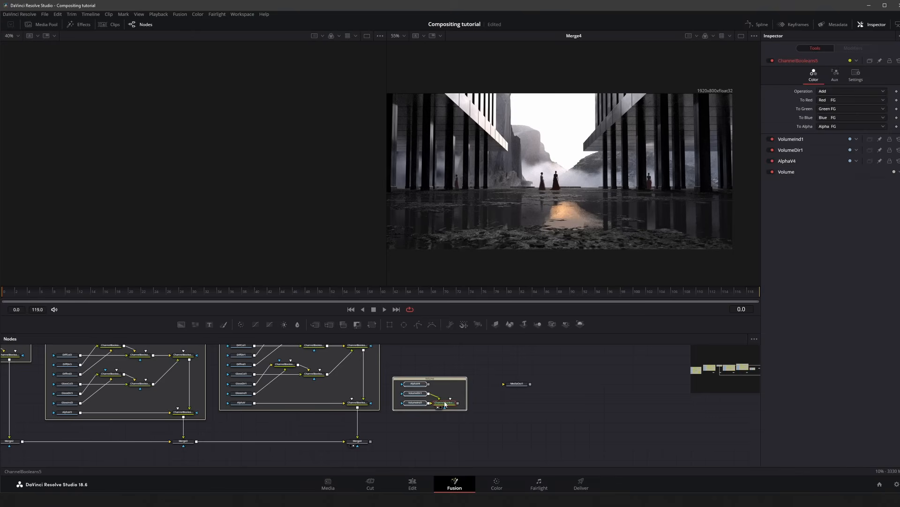
key("1")
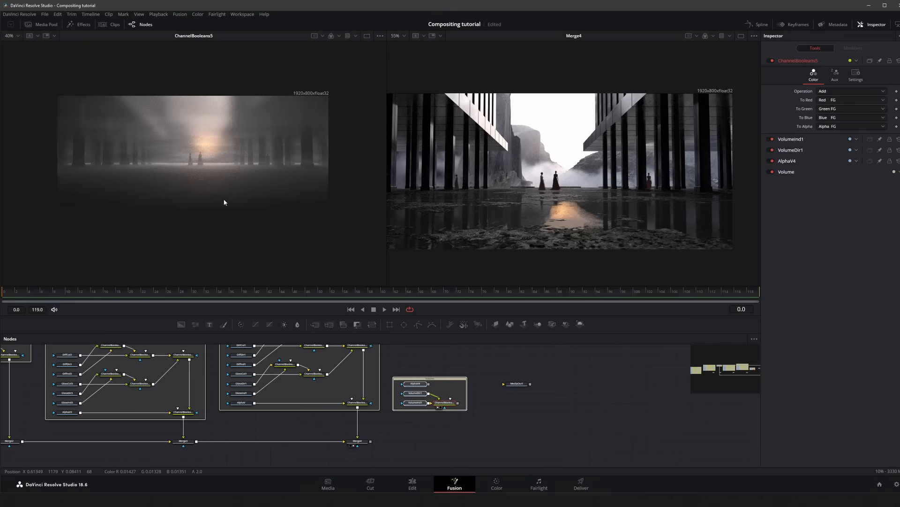
scroll(420, 375, "up", 4, "ctrl")
left_click(407, 381)
key("2")
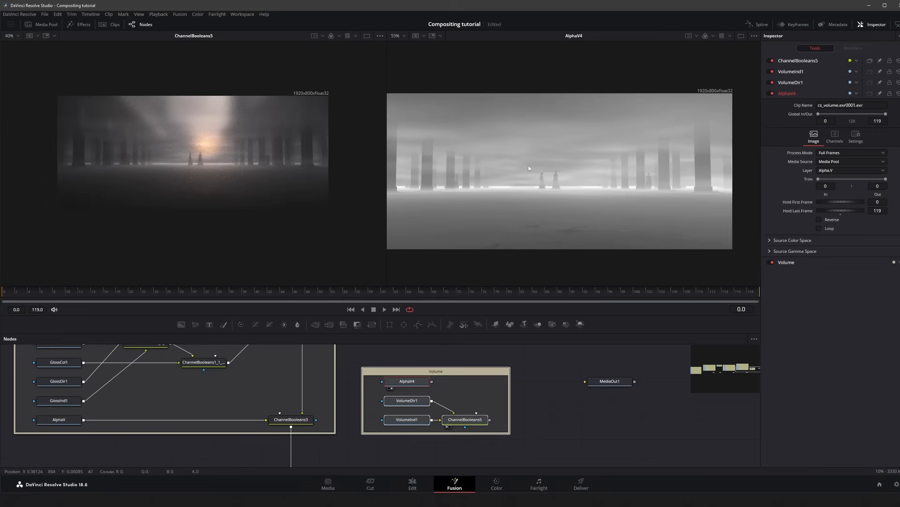
- Add a Channel Booleans node after Merge4 and place it beneath the Volume group
middle_click_drag(396, 437, 414, 382)
left_click(308, 442)
key("shift+space")
type("mrg")
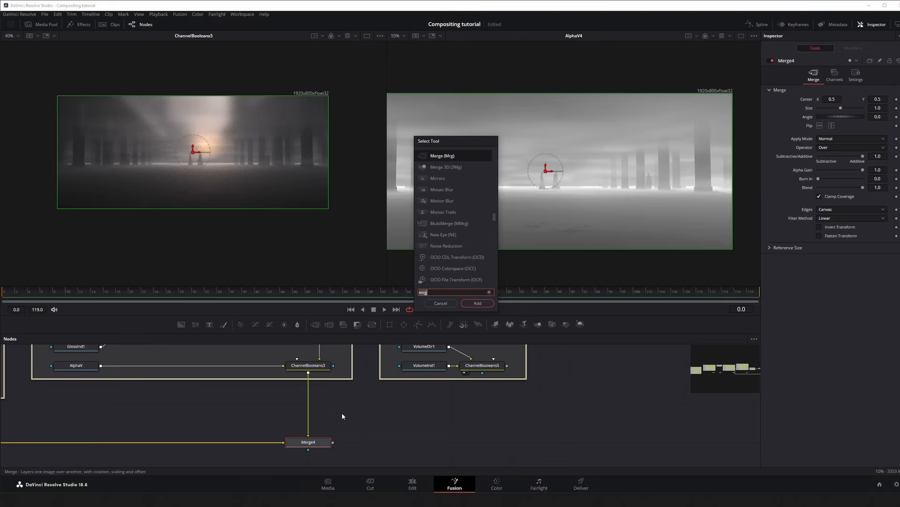
key("BackSpace")
key("BackSpace")
key("BackSpace")
type("bol")
key("Return")
left_click_drag(308, 448, 482, 430)
- Set the new Channel Booleans operation to Add and connect the Volume group's ChannelBooleans5 to its foreground
left_click(829, 92)
left_click(830, 99)
left_click_drag(507, 357, 492, 431)
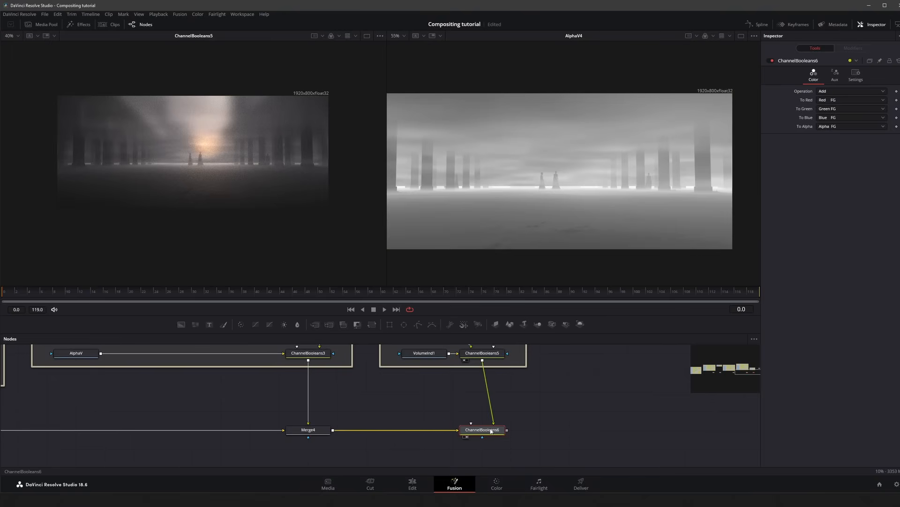
- Line up MediaOut1 with the end of the merge chain and show ChannelBooleans6 in the second viewer
scroll(516, 398, "down", 3, "ctrl")
middle_click_drag(527, 398, 440, 425)
left_click_drag(507, 370, 547, 451)
left_click(412, 447)
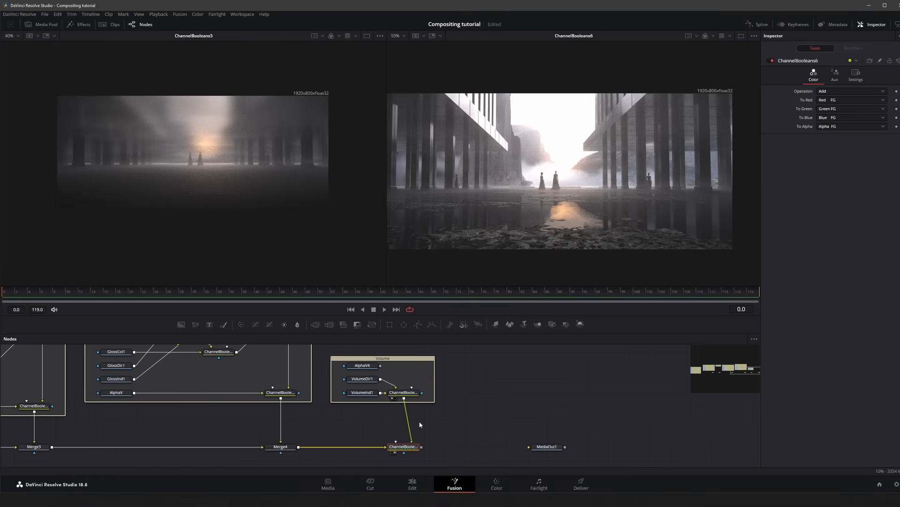
- Add an OCIO ColorSpace node after ChannelBooleans6 and place it before MediaOut1
key("shift+space")
type("ocio")
key("Return")
left_click_drag(407, 450, 469, 437)
- Load config.ocio from Blender 4.1's datafiles colormanagement folder as the OCIO ColorSpace node's configuration
left_click(833, 99)
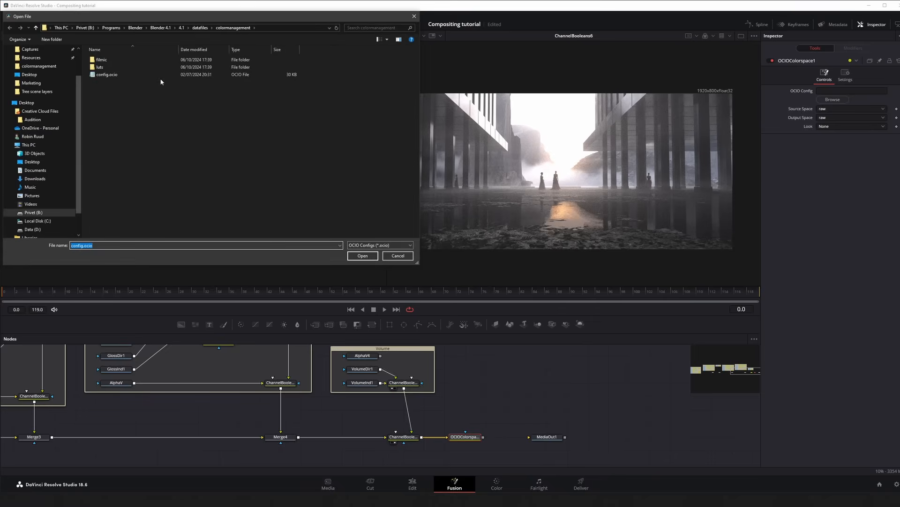
left_click(181, 27)
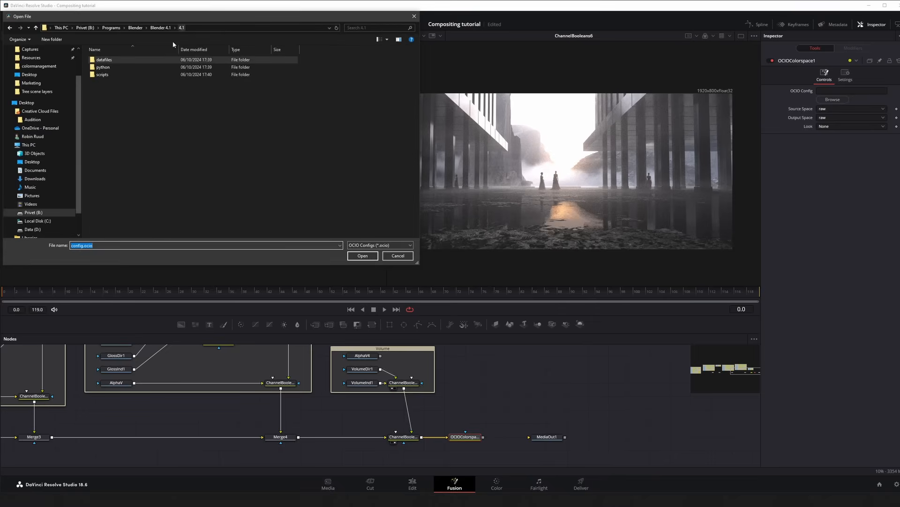
double_click(146, 58)
double_click(143, 67)
left_click(142, 75)
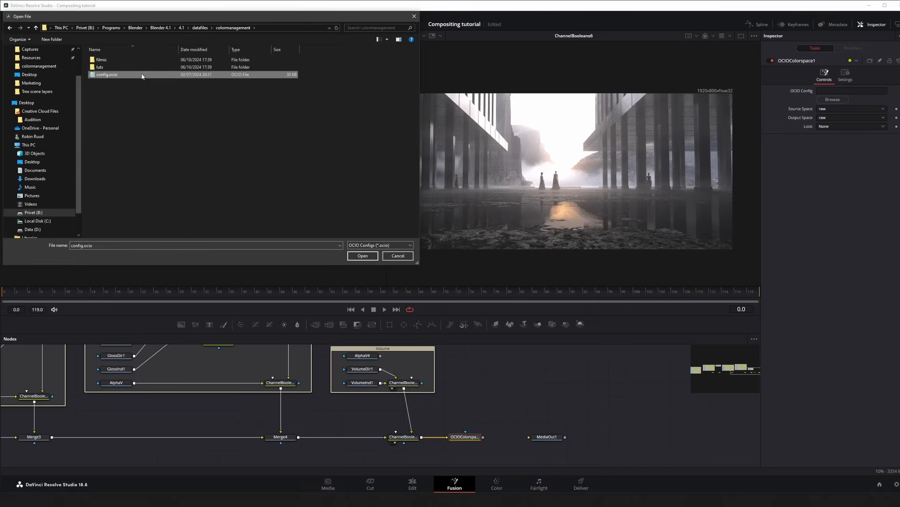
left_click(360, 258)
- Set the OCIO ColorSpace node's source space to ACEScg and its output space to AgX Base sRGB
left_click(835, 109)
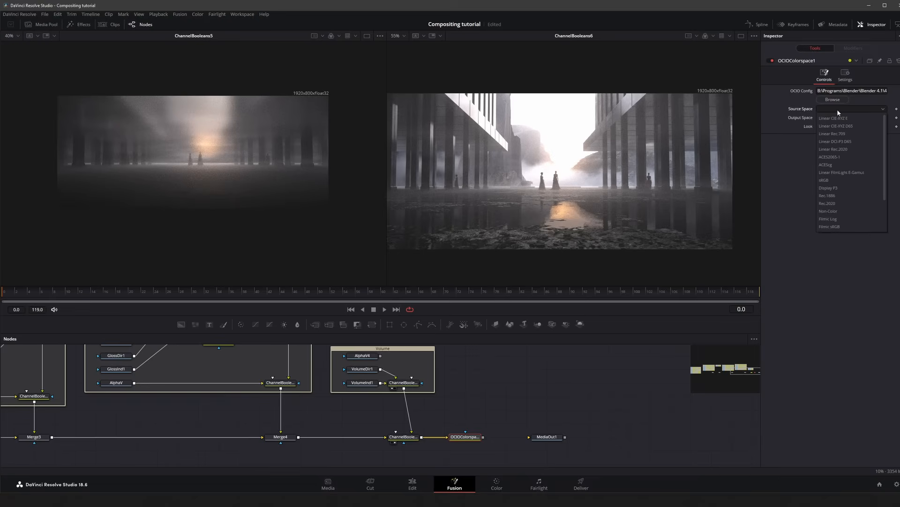
left_click(832, 164)
left_click(856, 118)
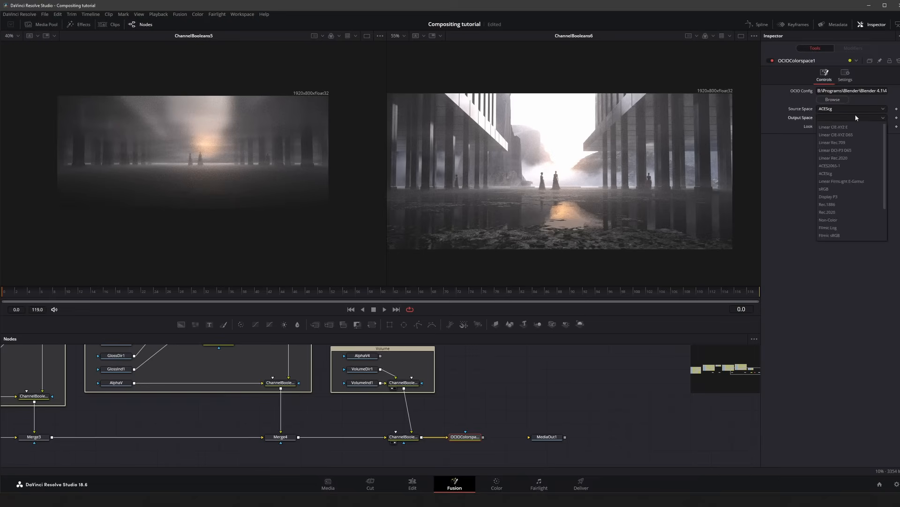
scroll(886, 184, "down", 3)
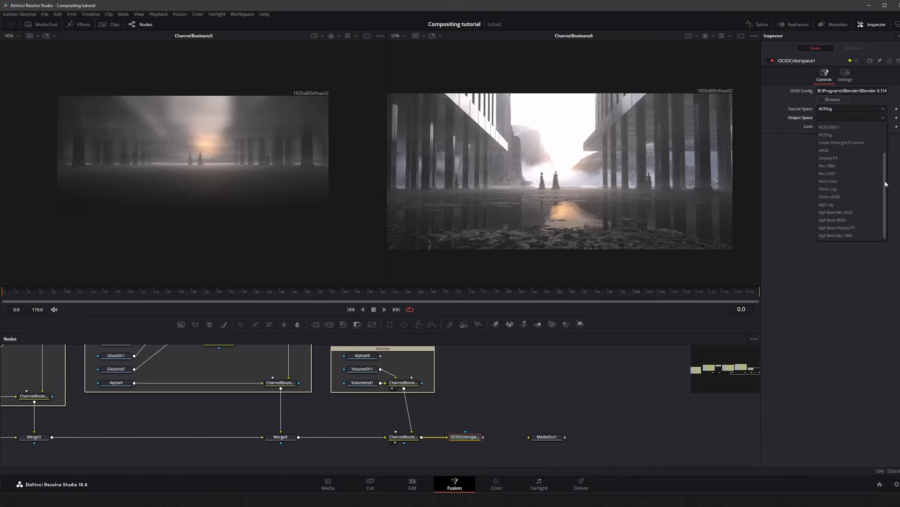
left_click(868, 217)
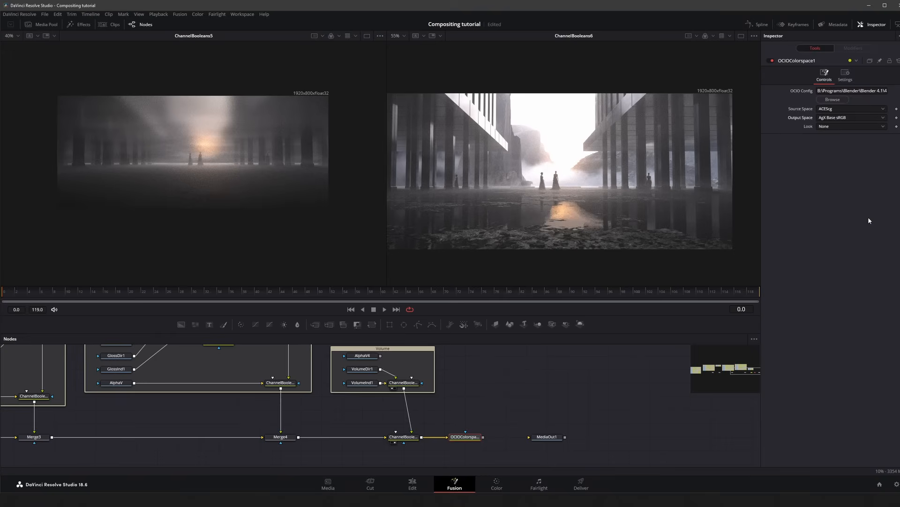
- Connect the OCIO ColorSpace node to MediaOut1 and show MediaOut1 in the second viewer
left_click_drag(483, 437, 529, 437)
left_click(545, 437)
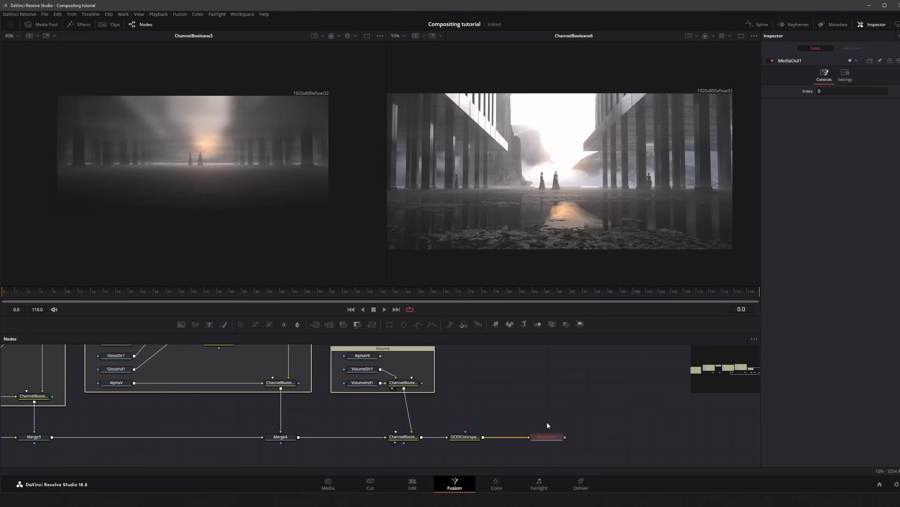
key("2")
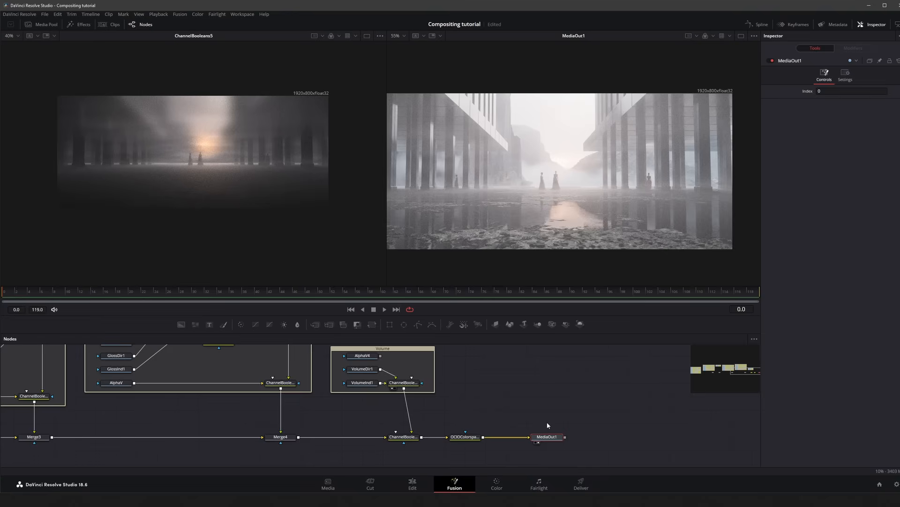
- Reconnect ChannelBooleans6 to the OCIO ColorSpace node and turn off the second viewer's LUT
left_click(474, 440)
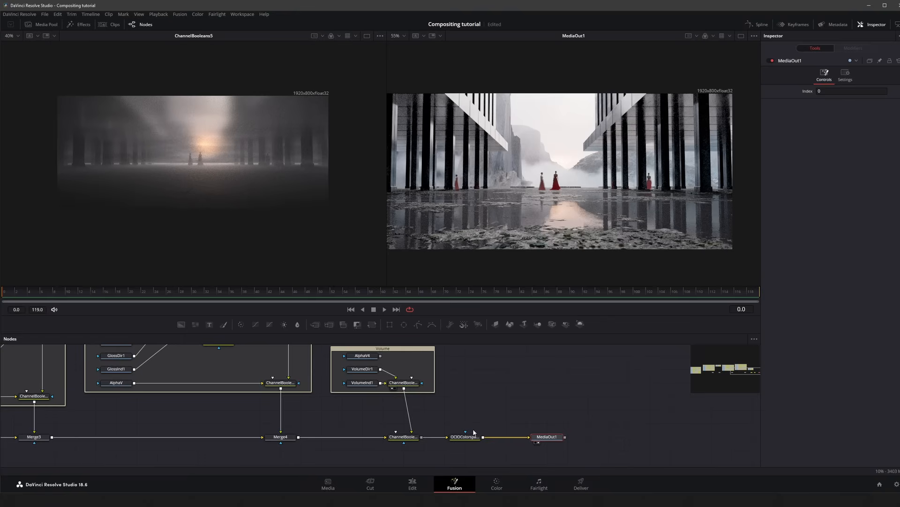
left_click_drag(421, 437, 448, 437)
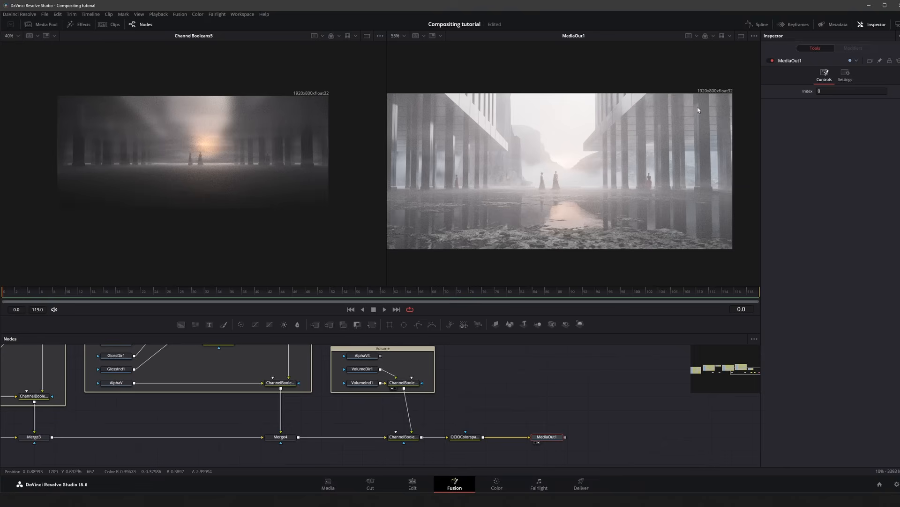
left_click(723, 36)
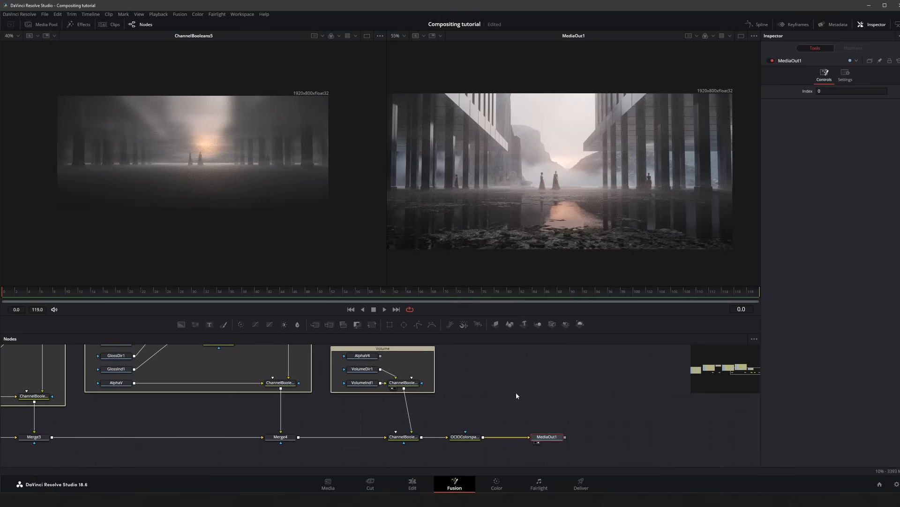
left_click_drag(469, 442, 489, 441)
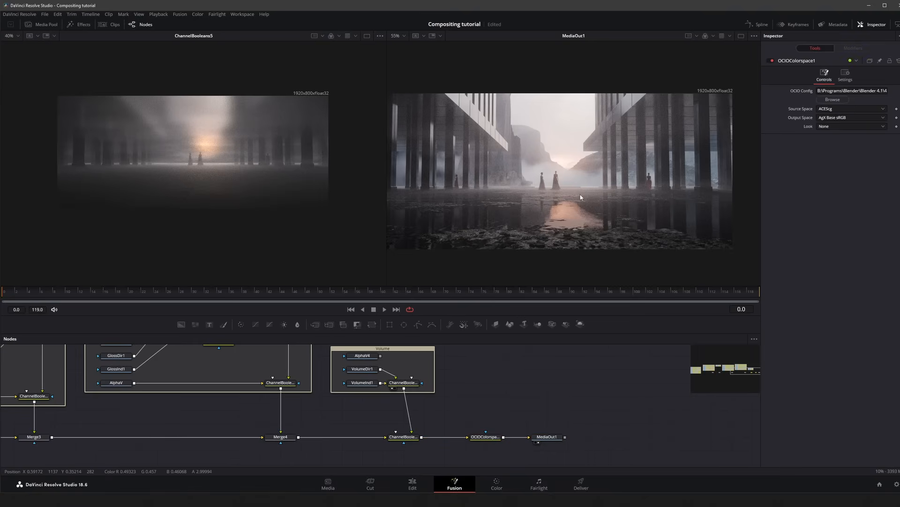
- Group all nodes inside the Background underlay and place the group in line with Merge1 below the Ground layer
middle_click_drag(478, 351, 401, 348)
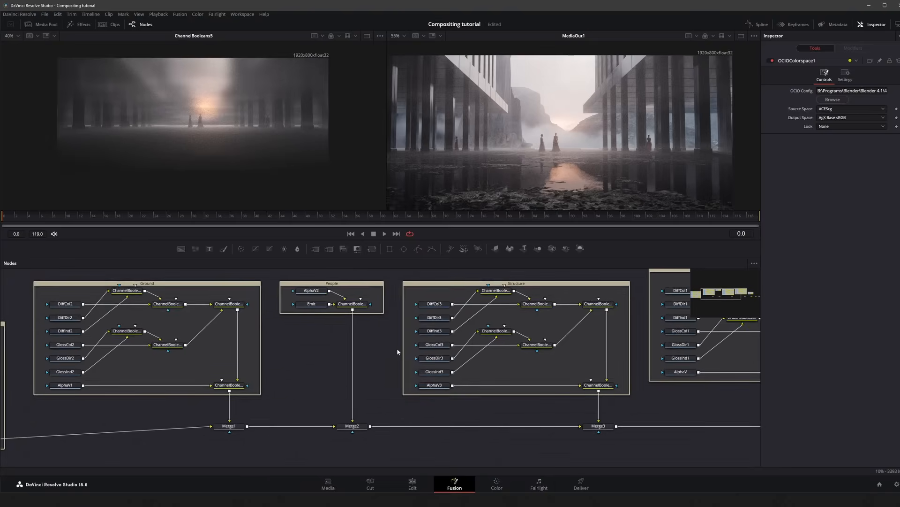
scroll(397, 348, "down", 2, "ctrl")
middle_click_drag(539, 348, 609, 343)
middle_click_drag(292, 352, 512, 356)
scroll(493, 357, "up", 2, "ctrl")
middle_click_drag(341, 394, 398, 368)
left_click_drag(429, 425, 265, 312)
key("ctrl+g")
left_click_drag(320, 307, 523, 405)
- Delete the empty Background underlay and rename the new group Background
left_click(356, 306)
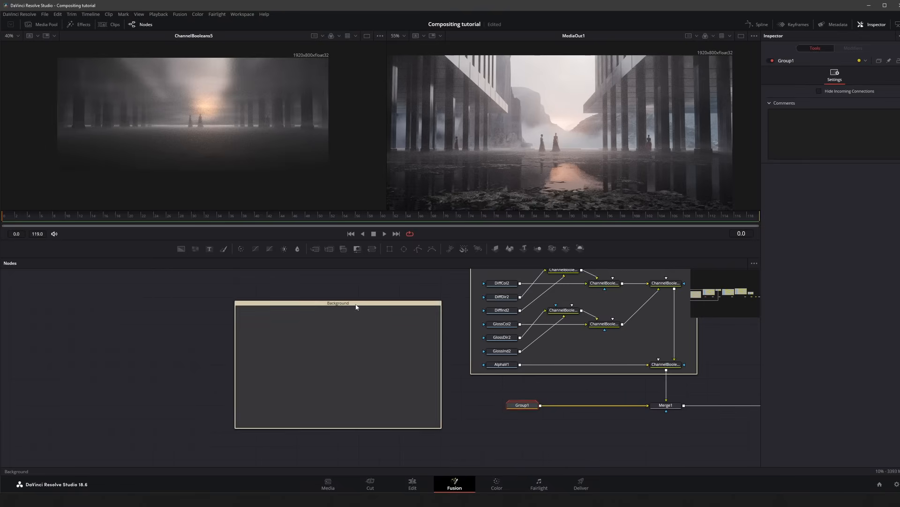
key("Delete")
left_click(522, 407)
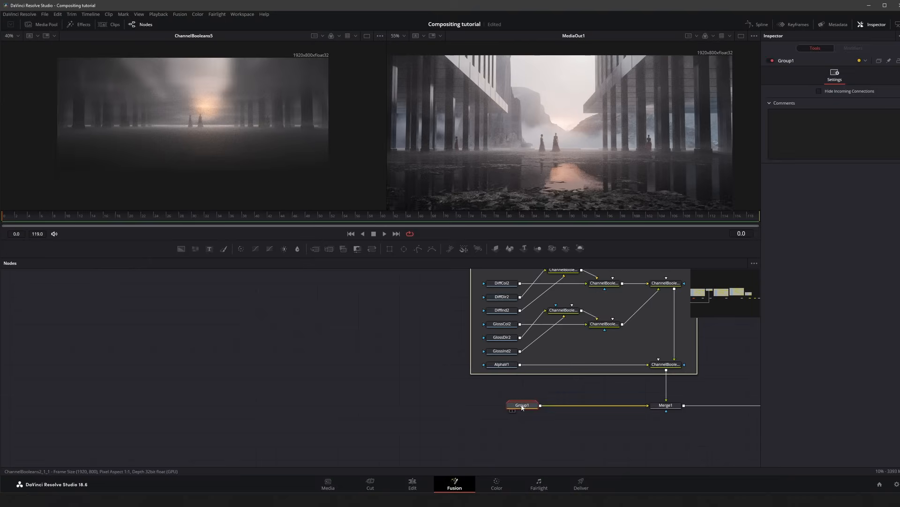
key("F2")
type("Background")
key("Return")
middle_click_drag(527, 408, 416, 334)
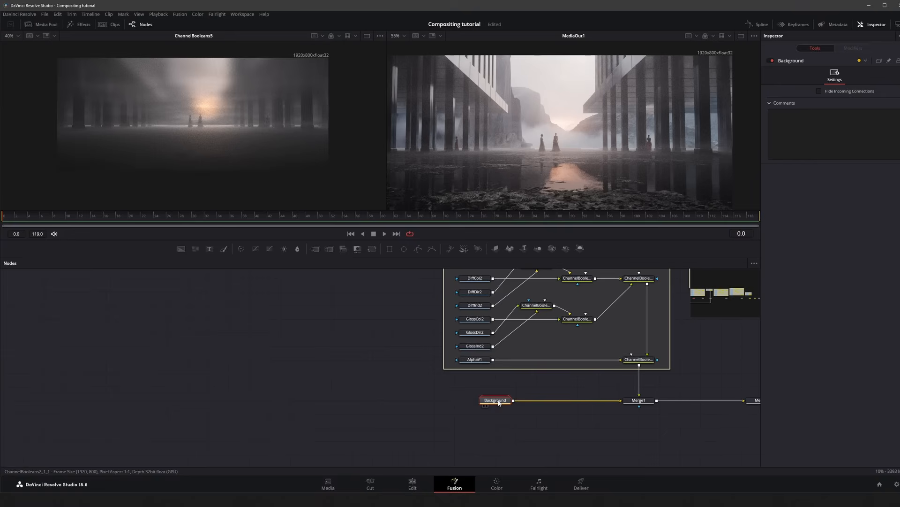
- Expand and collapse the Background group to check its nodes, and move the group closer to Merge1
double_click(499, 402)
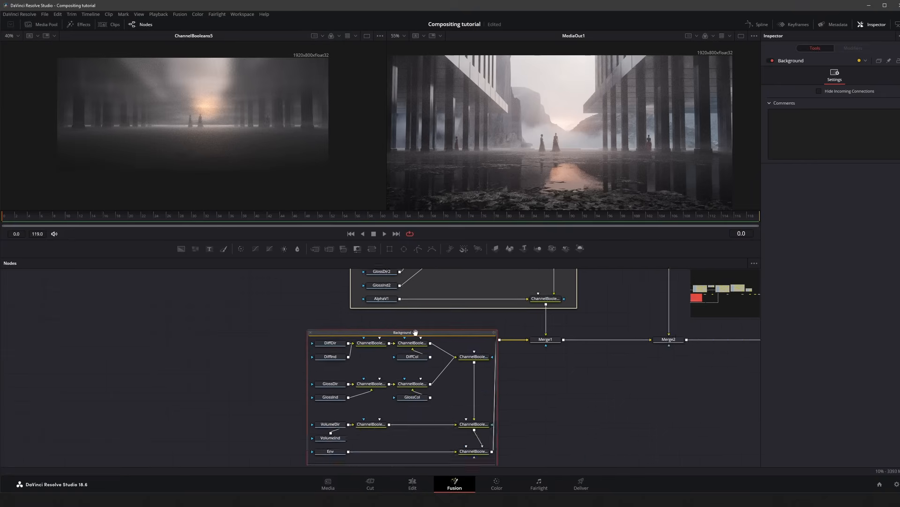
left_click(310, 332)
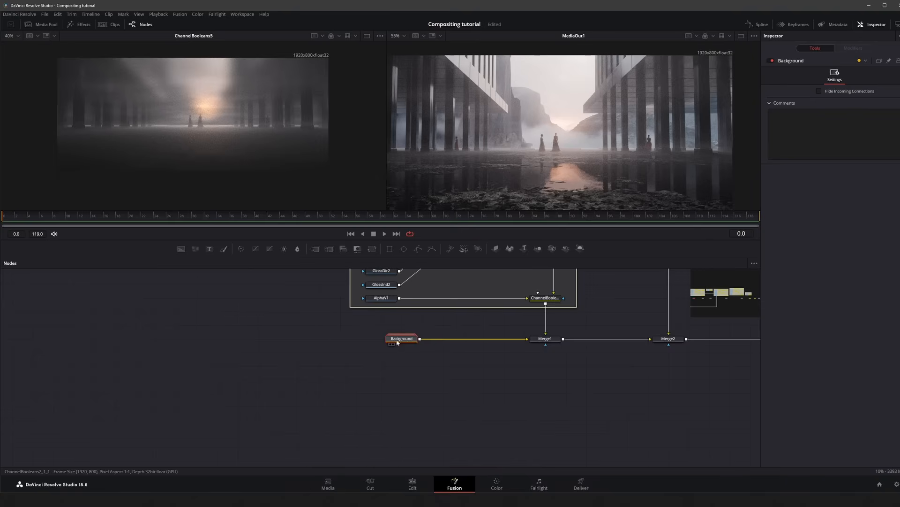
double_click(396, 340)
left_click(310, 332)
left_click_drag(401, 339, 441, 339)
- Move the OCIO ColorSpace and MediaOut1 nodes further along the chain to free space after ChannelBooleans6
middle_click_drag(557, 346, 431, 361)
middle_click_drag(695, 353, 569, 368)
scroll(569, 368, "down", 3, "ctrl")
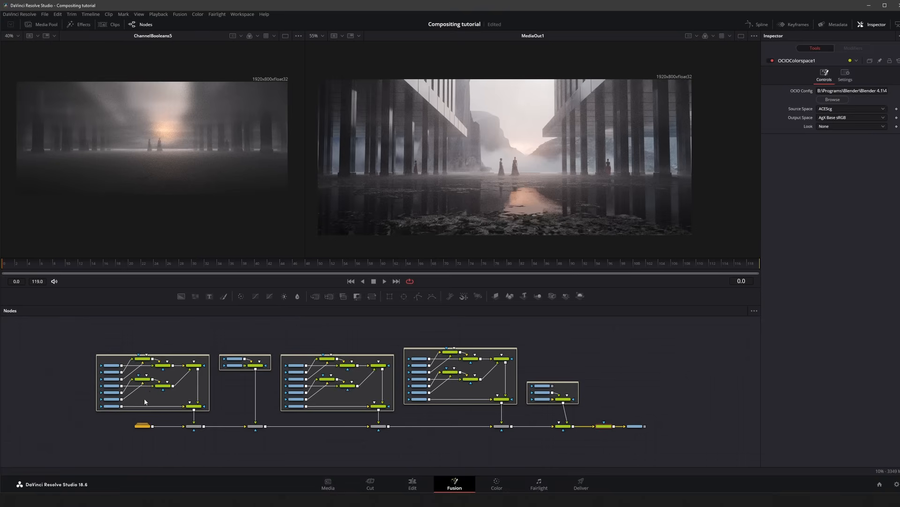
middle_click_drag(144, 402, 189, 400)
middle_click_drag(384, 389, 293, 374)
middle_click_drag(452, 402, 319, 407)
scroll(417, 413, "up", 3, "ctrl")
left_click_drag(438, 373, 383, 410)
left_click(328, 322)
left_click(354, 408)
- Add a Noise Reduction node after ChannelBooleans6 and space it midway before the OCIO ColorSpace node
left_click(201, 409)
key("shift+space")
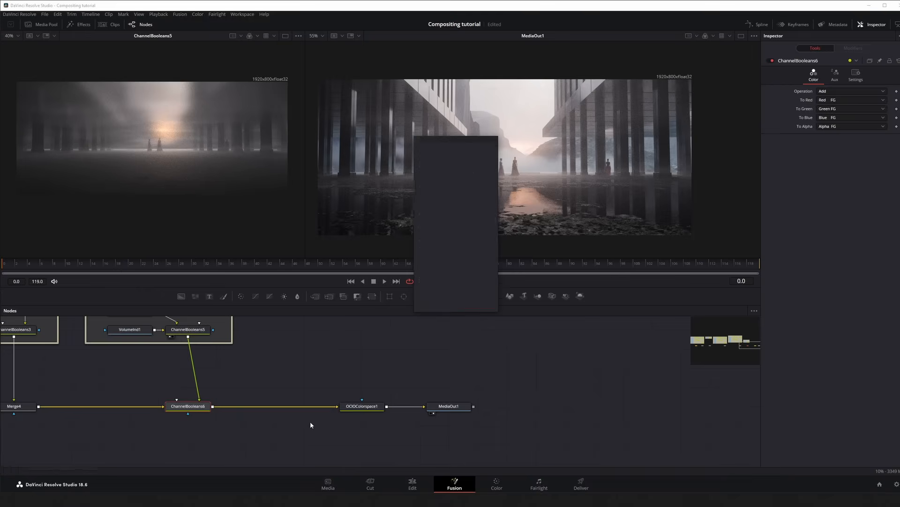
type("noi")
key("Return")
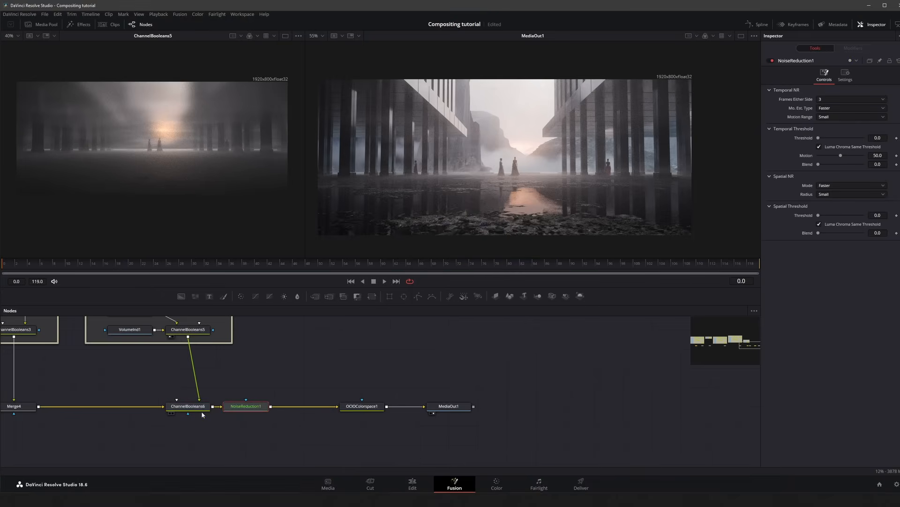
left_click(250, 407)
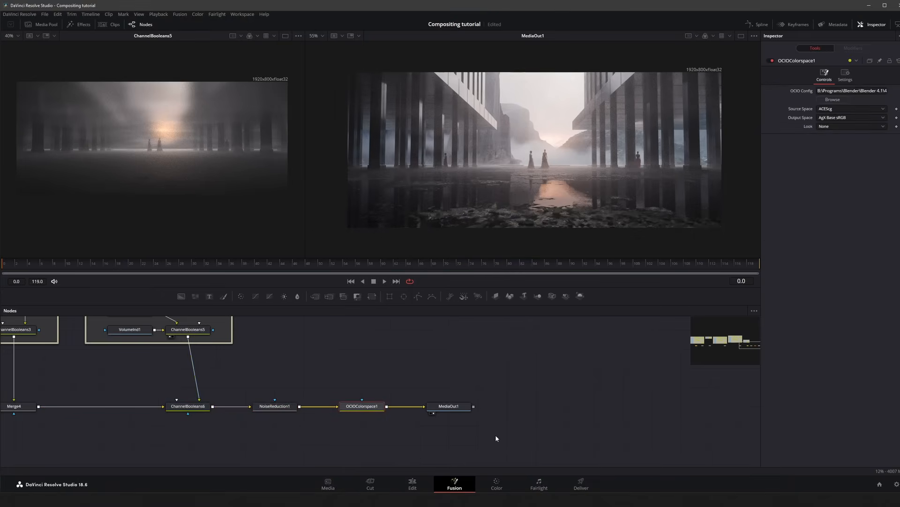
- On the Color page, set up a first node labelled CST with a Color Space Transform using Cineon Film Log output gamma
left_click(497, 484)
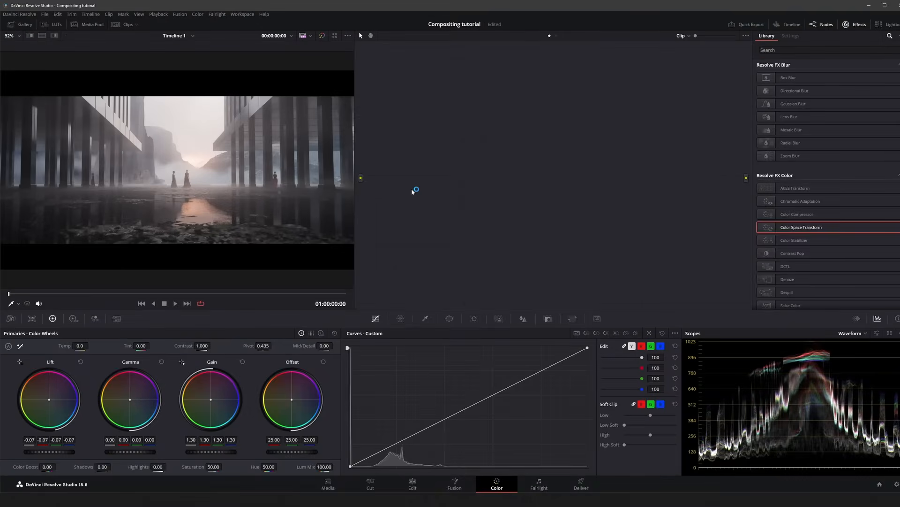
left_click_drag(455, 119, 414, 177)
right_click(414, 176)
left_click(429, 191)
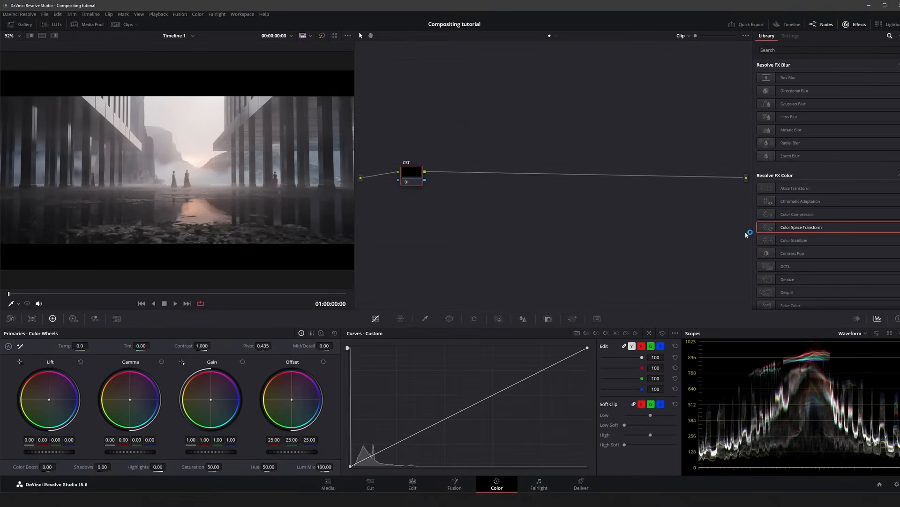
left_click_drag(800, 227, 412, 175)
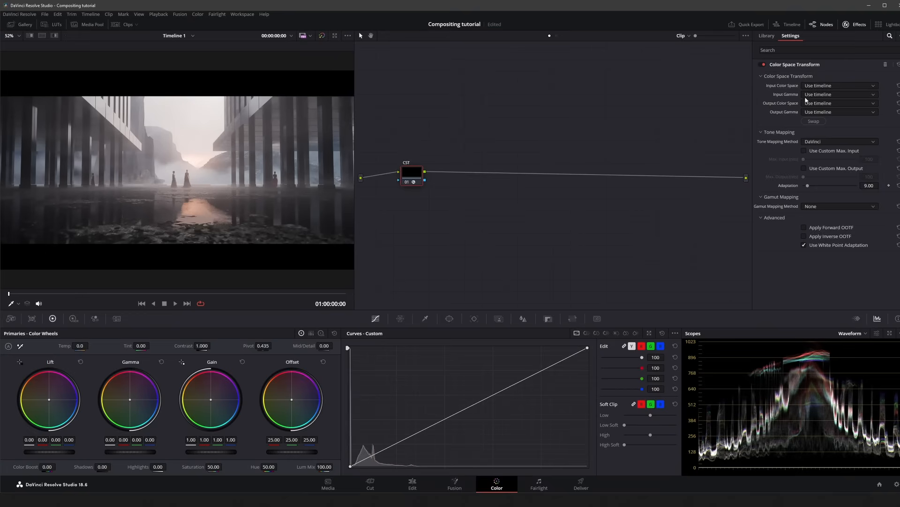
left_click(826, 112)
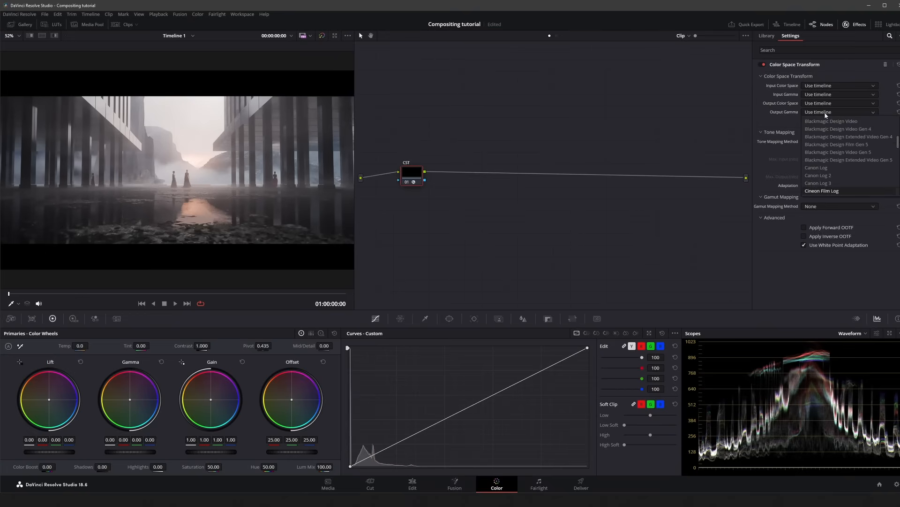
key("Return")
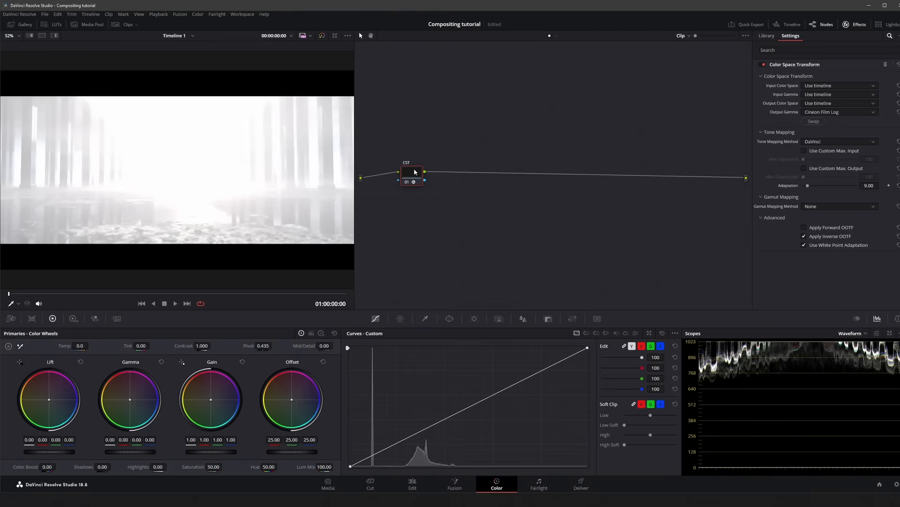
- Add a second serial node with a Color Space Transform, setting input gamma to Cineon Film Log and output gamma to Gamma 2.4
key("alt+s")
left_click_drag(814, 230, 447, 175)
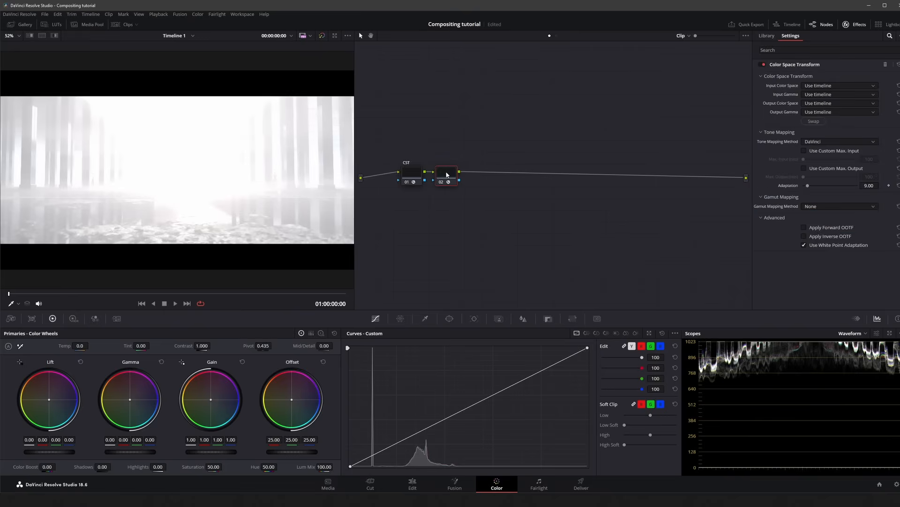
left_click(852, 95)
type("ci")
key("Return")
left_click(841, 112)
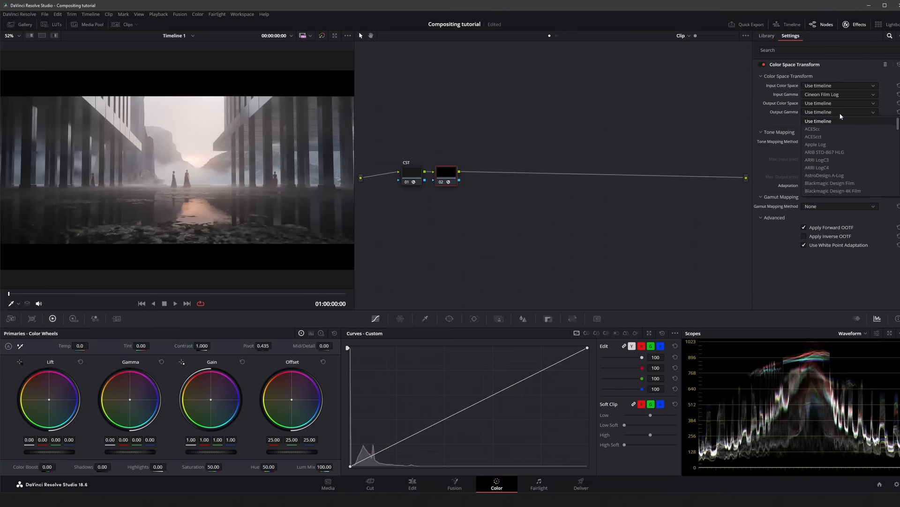
key("g")
scroll(834, 174, "down", 2)
left_click(833, 175)
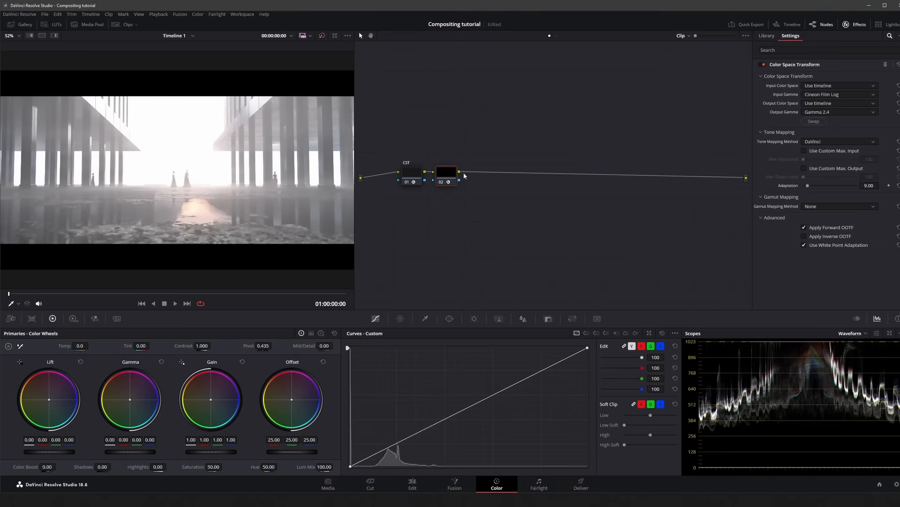
- Move the second Color Space Transform node next to the graph's output and label it CST
left_click_drag(449, 174, 719, 175)
right_click(722, 188)
left_click(725, 189)
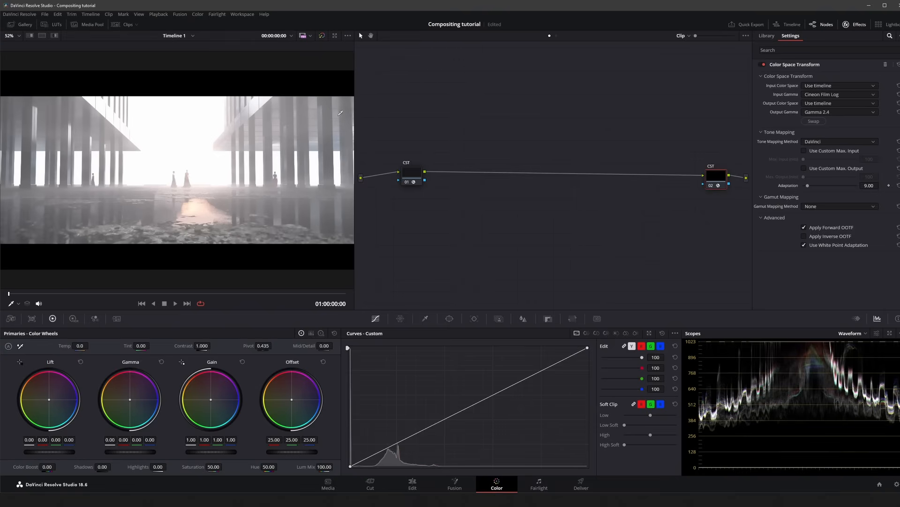
- Insert a serial node labelled Exposure after the first CST node and space the two nodes apart
left_click(414, 174)
key("alt+s")
right_click(451, 175)
left_click(463, 189)
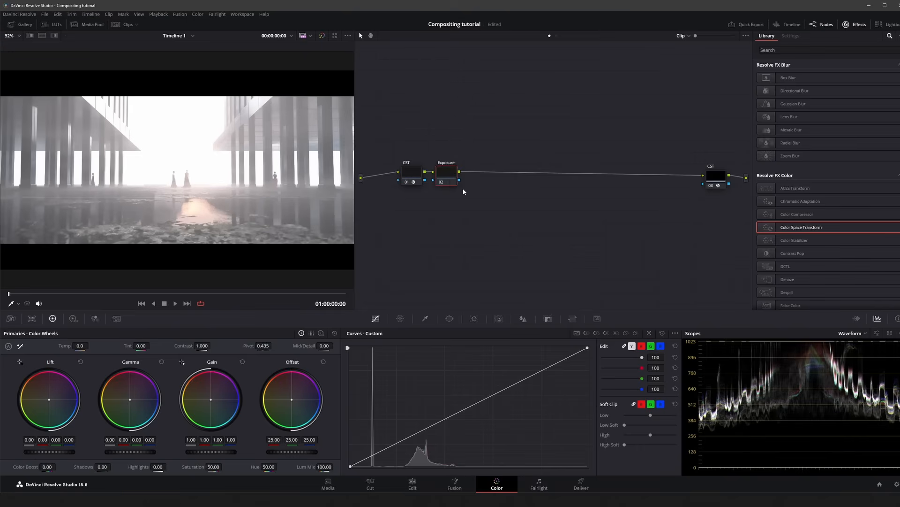
left_click_drag(412, 173, 401, 173)
- Lower the Exposure node's Offset to 12.75 on all channels
left_click(442, 174)
left_click_drag(291, 451, 258, 452)
left_click_drag(291, 451, 263, 452)
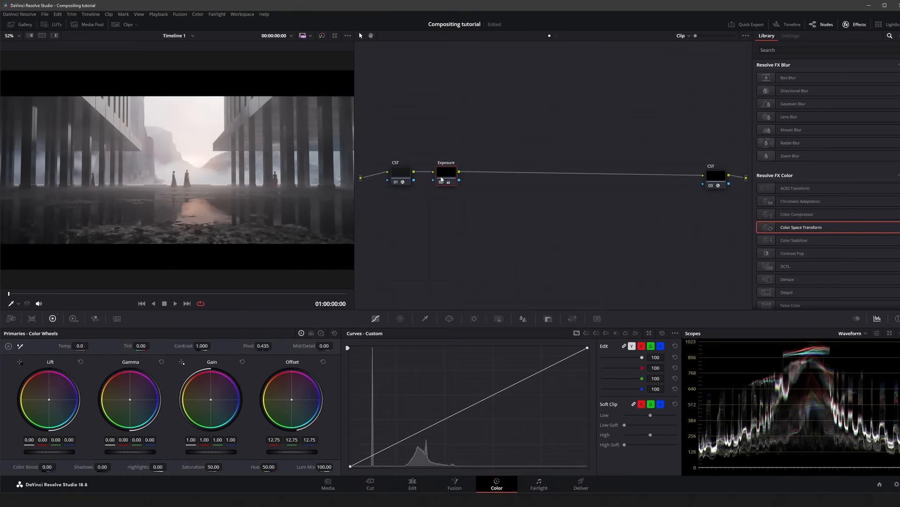
- Add a serial node after Exposure and set its Gamma to -0.02, Gain to 1.13 and Mid/Detail to 24.50
key("alt+s")
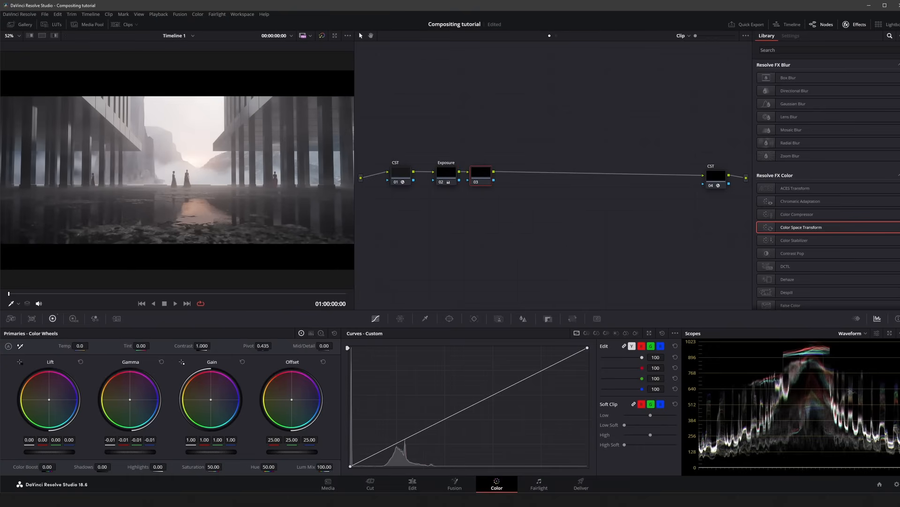
left_click_drag(130, 452, 127, 452)
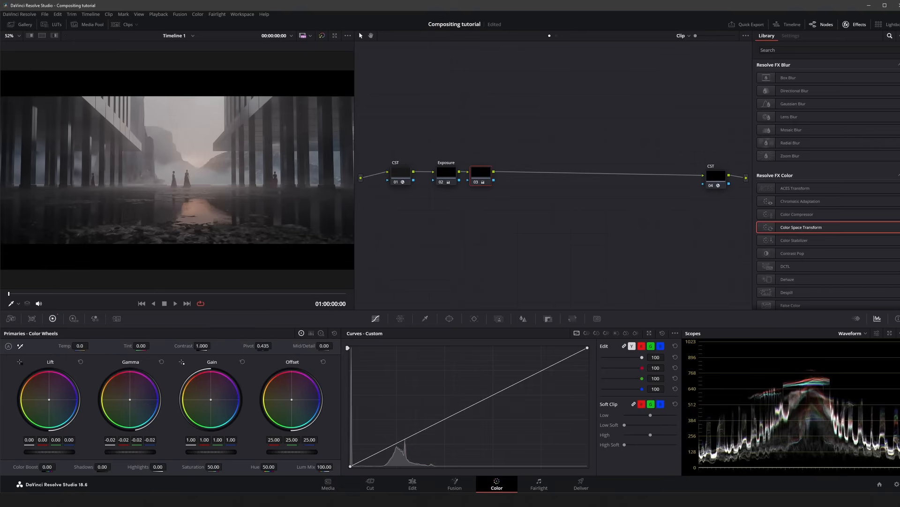
left_click_drag(211, 451, 213, 452)
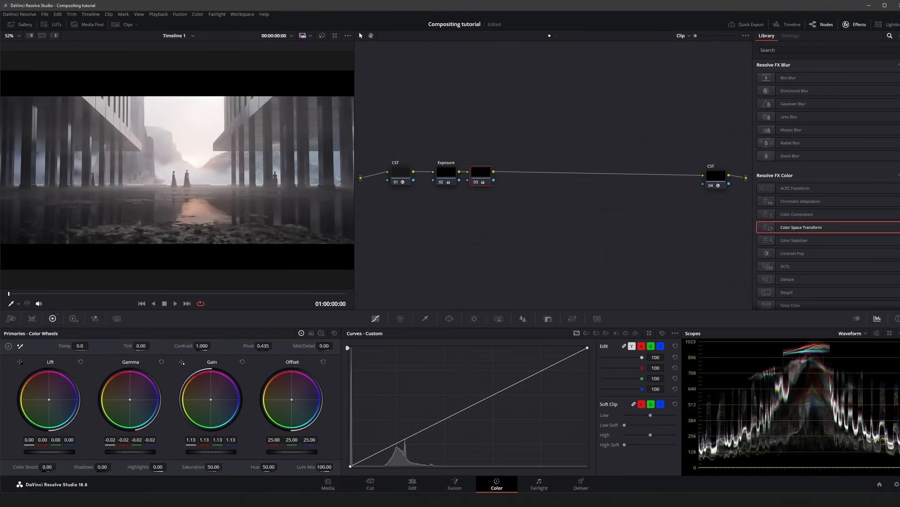
left_click_drag(324, 346, 330, 346)
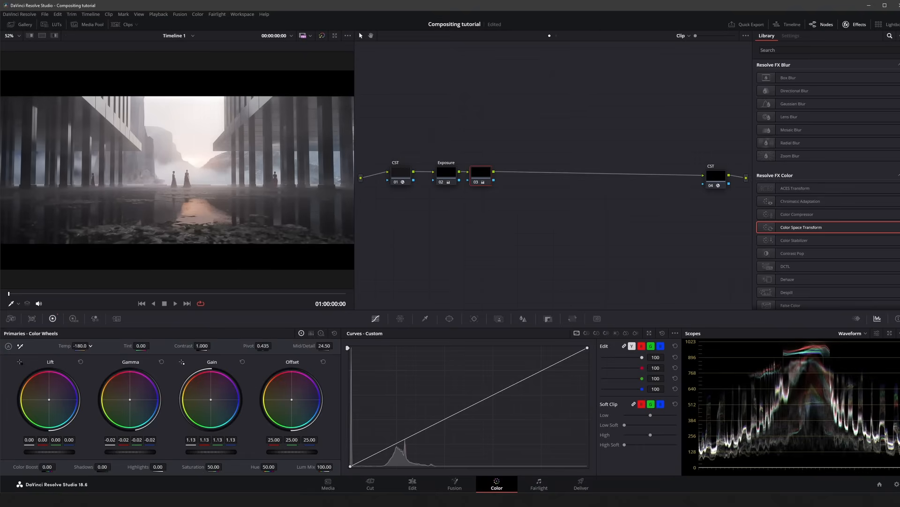
- Add a serial node after the Gamma and Gain adjustment and pull two outer points of its Hue - Saturation Color Warper grid inward
key("alt+s")
left_click(400, 319)
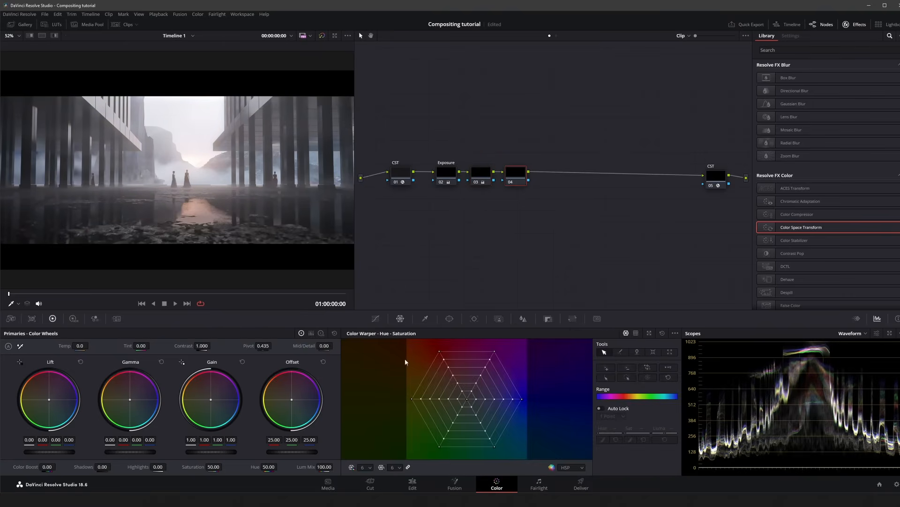
left_click_drag(439, 448, 426, 386)
left_click_drag(497, 351, 483, 384)
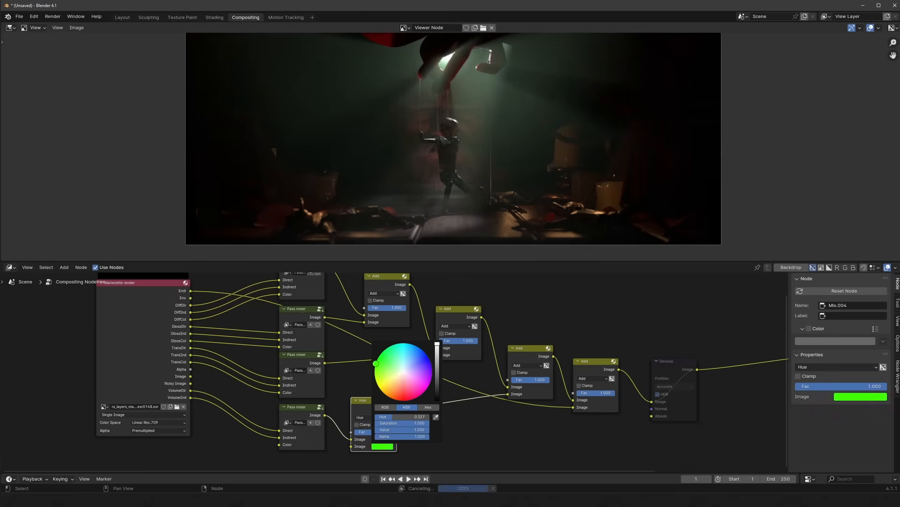
- Switch to Blender's compositor and shift the color of the Hue mix node fed by the volume pass mixer away from green
left_click_drag(376, 363, 394, 399)
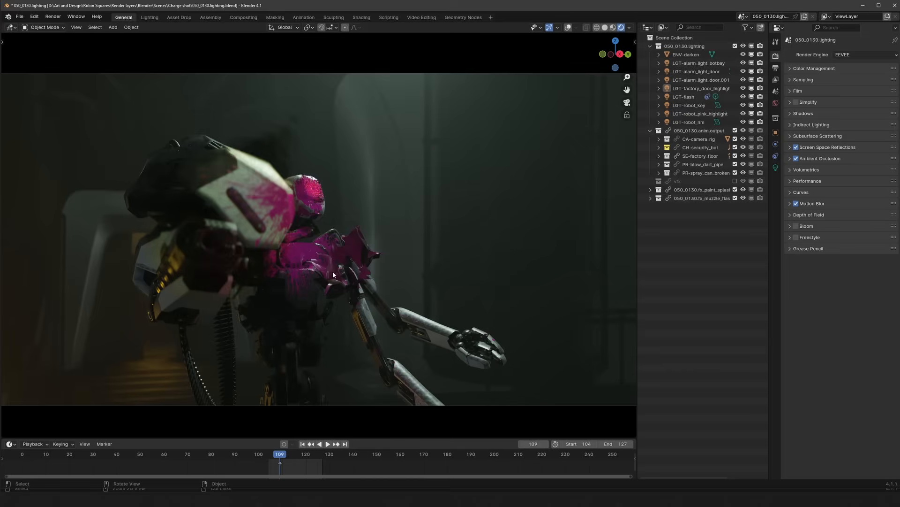
- Advance the 050_0130.lighting shot frame by frame from frame 109 to examine the muzzle flash
key("Right")
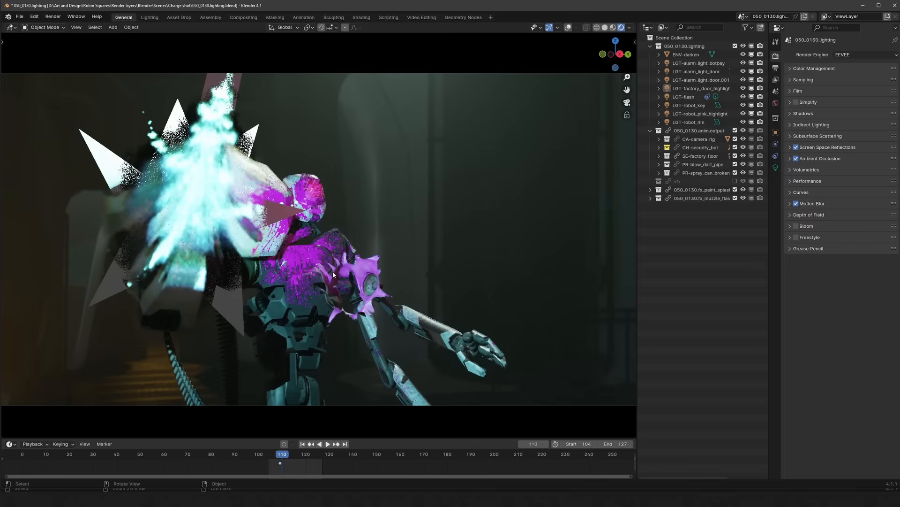
key("Right")
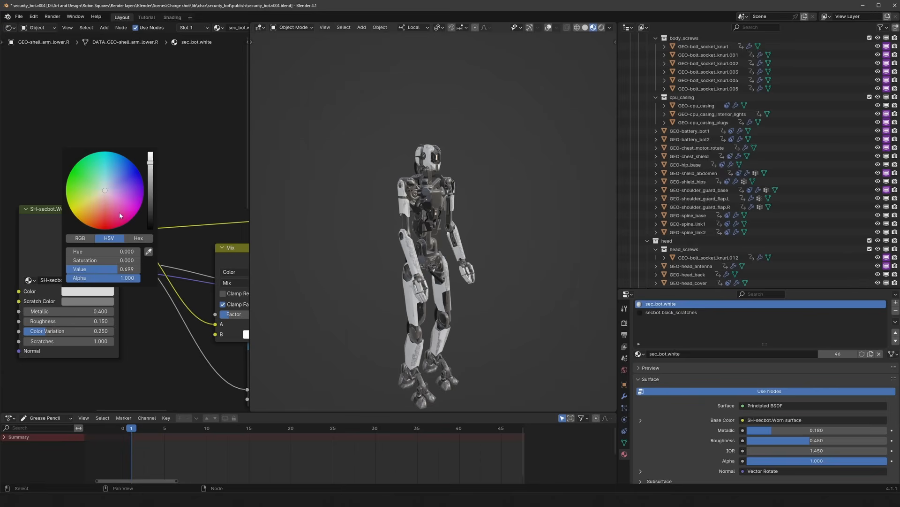
- Recolor the sec_bot.white material's worn surface Color to red with Hue 0.001 and Saturation 0.999
left_click_drag(105, 193, 102, 228)
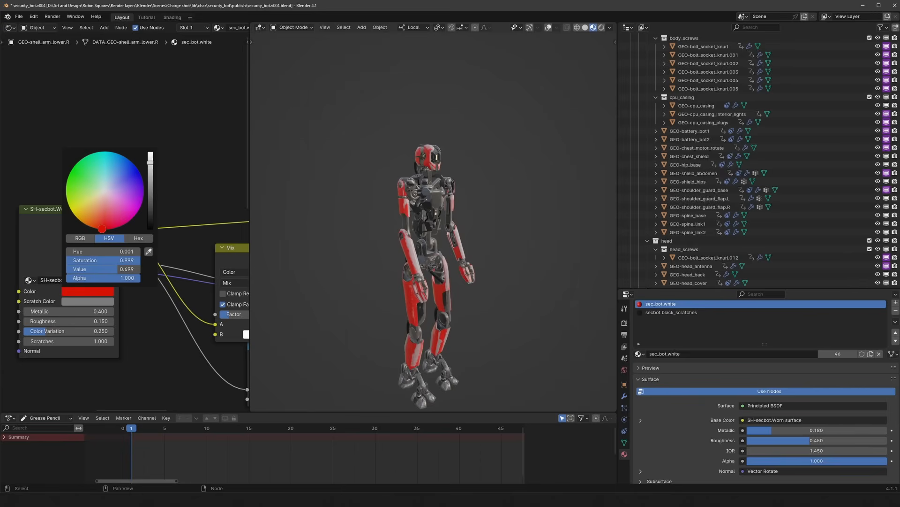